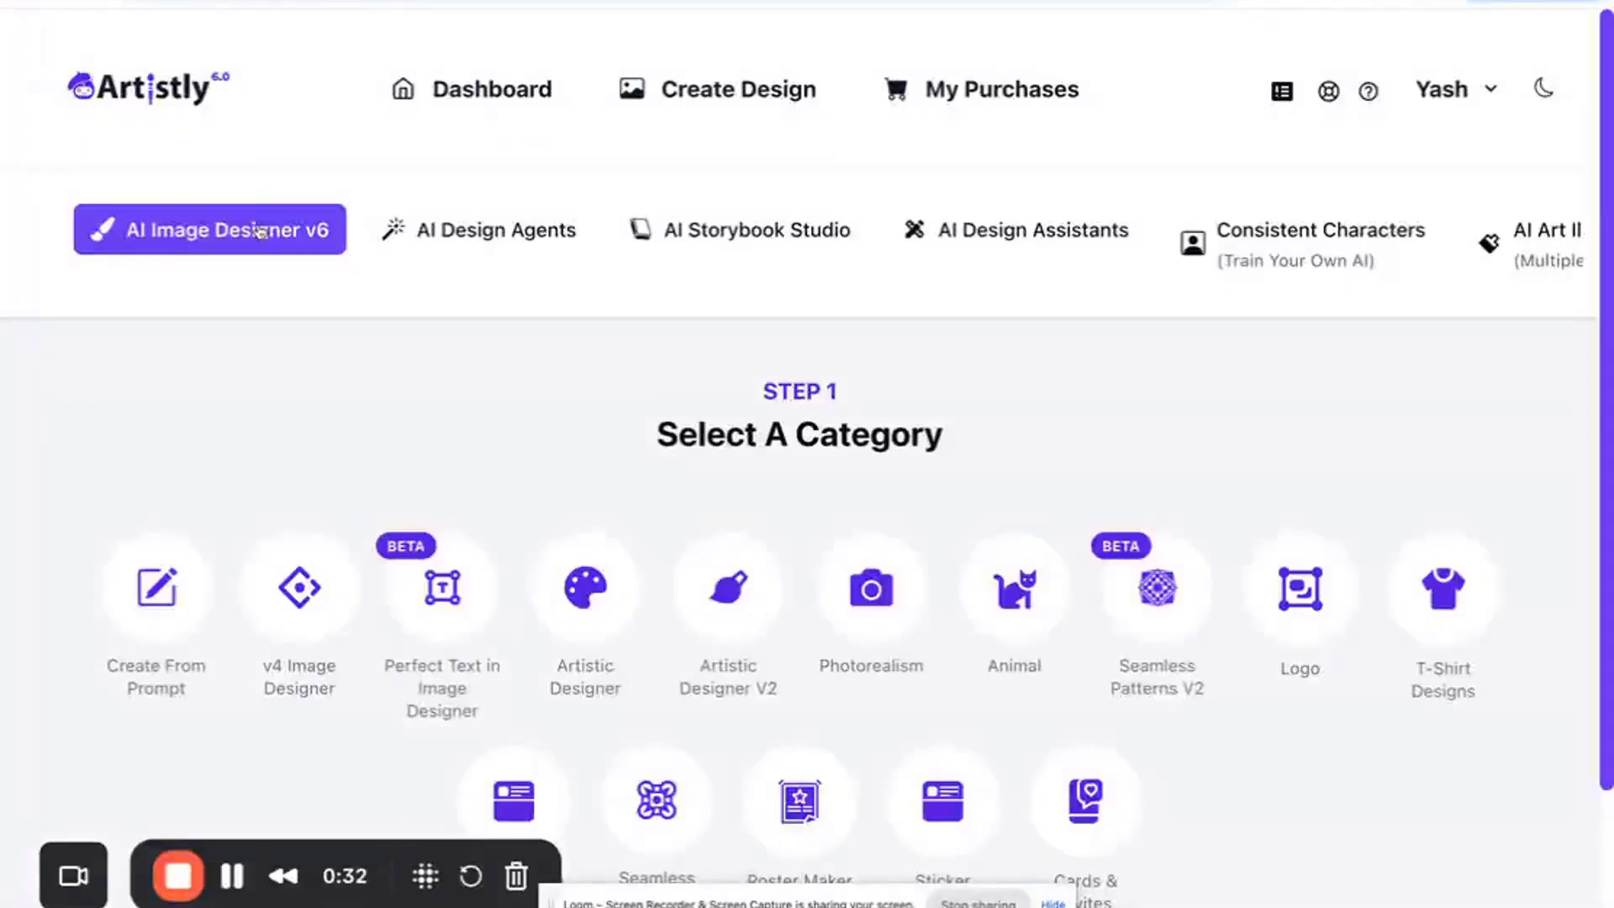
- Open the AI Storybook Studio, choose Script To Storybook, and start a new story
click(686, 231)
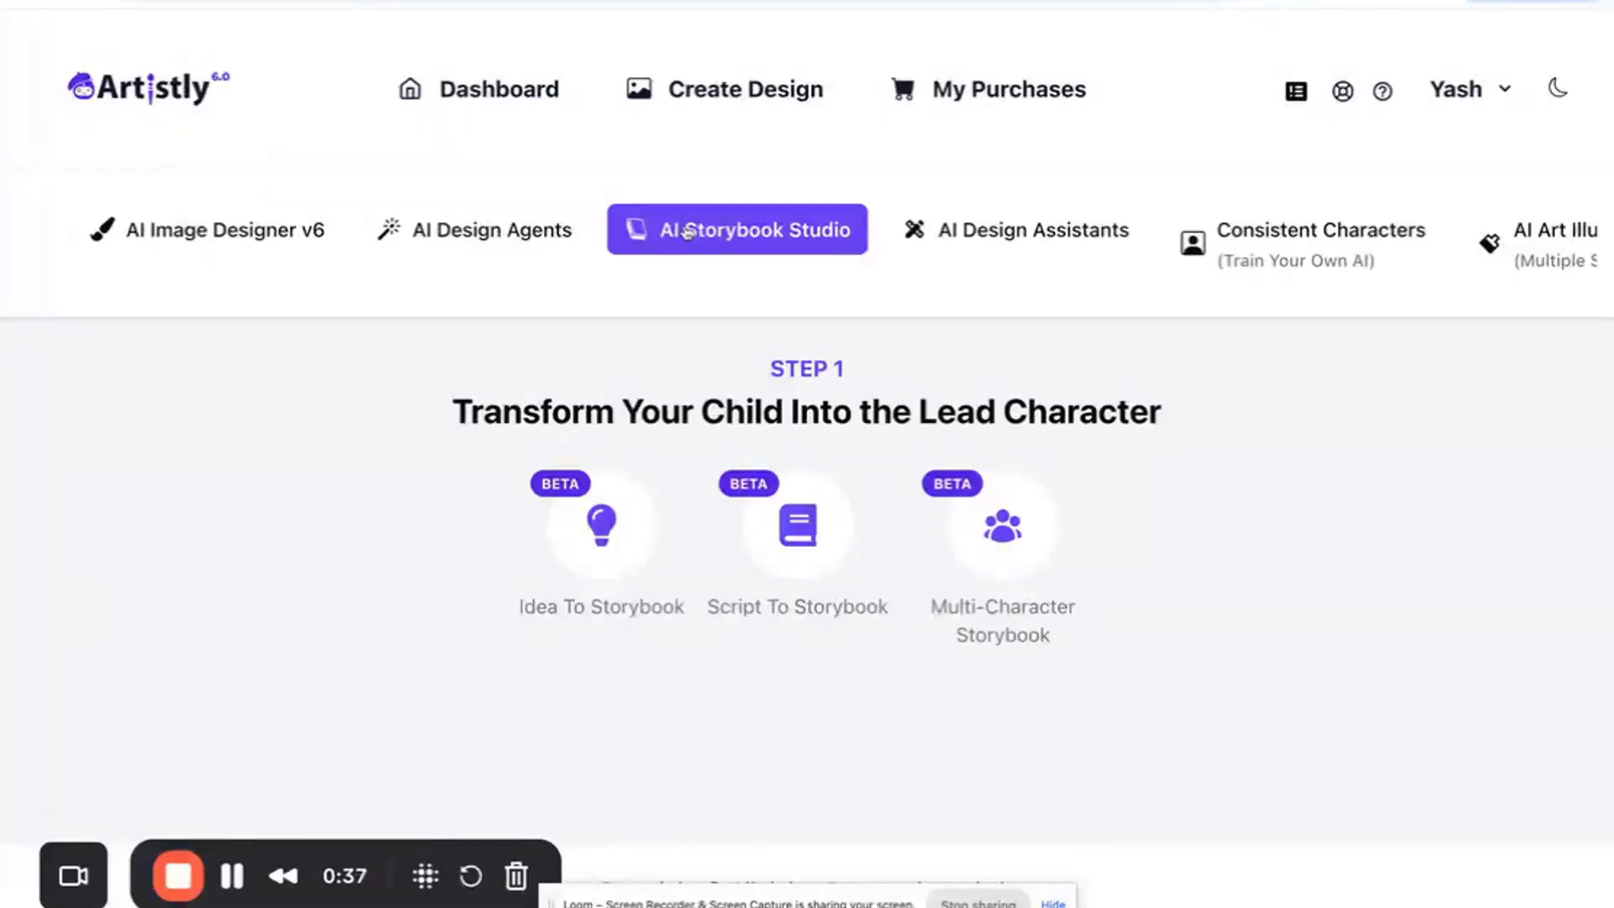
click(803, 525)
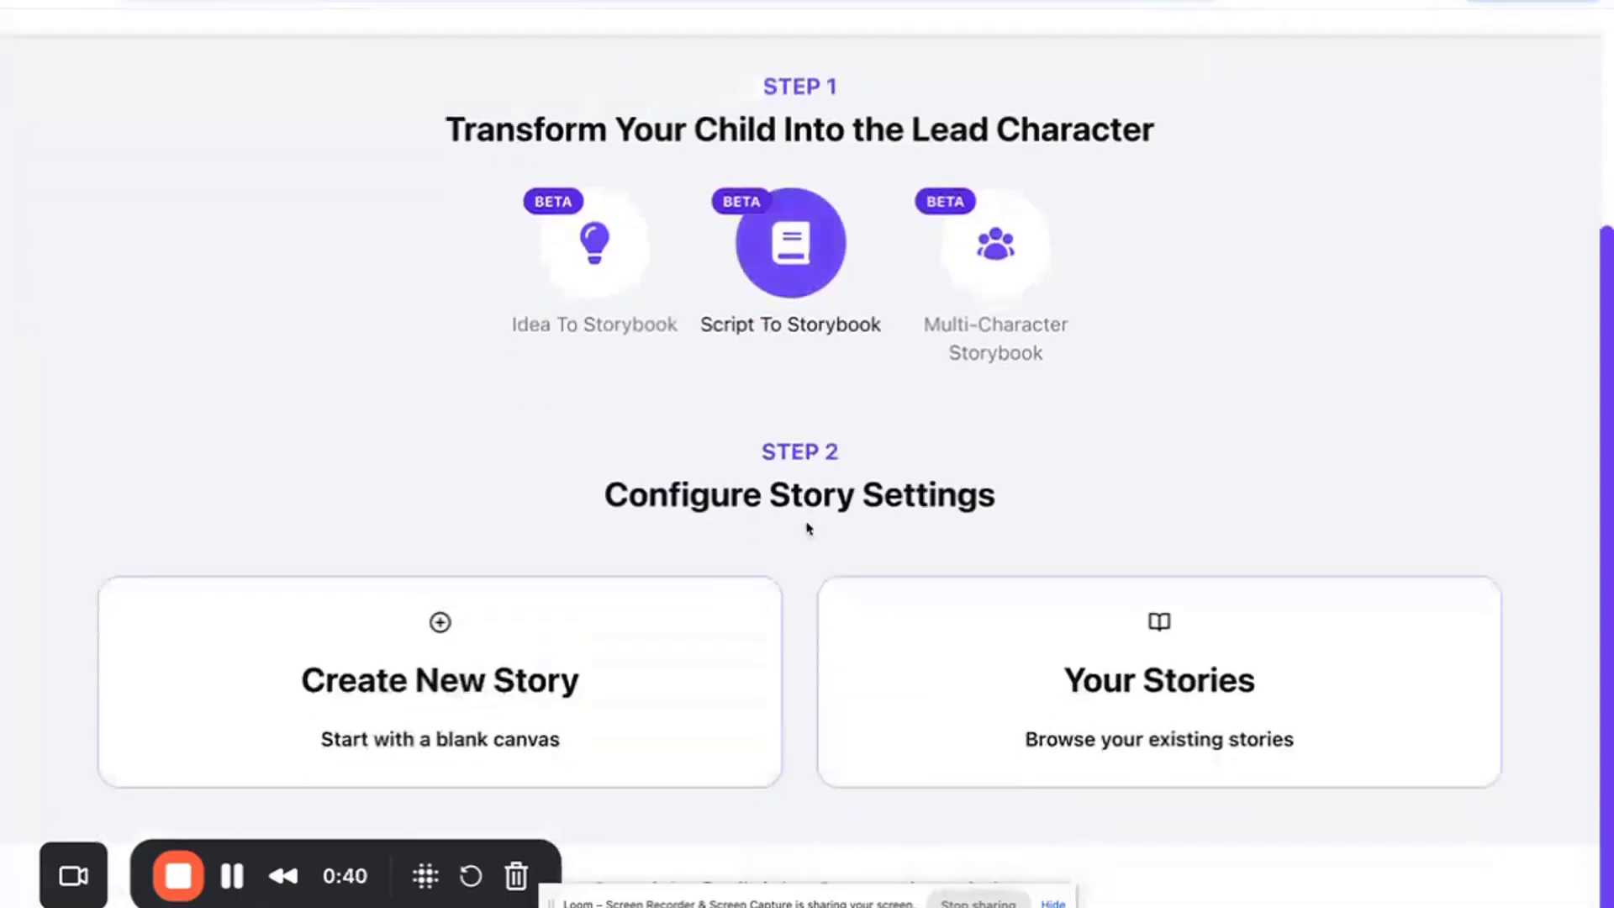
click(632, 665)
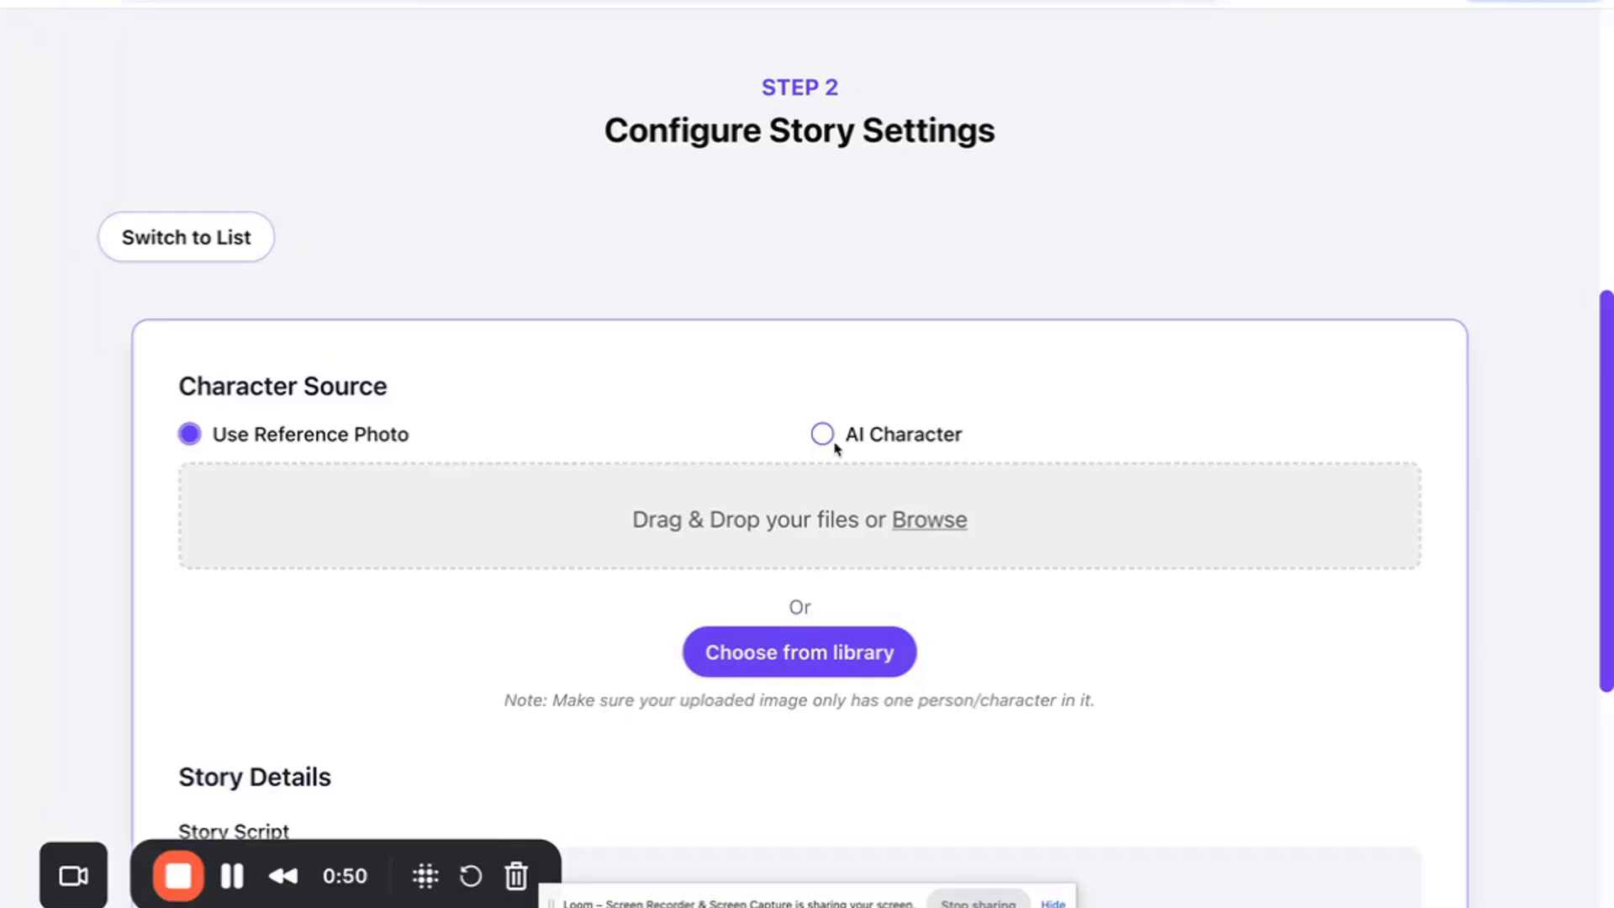
- Choose the child's reference photo from the Uploaded folder of the media library as the character source
scroll(836, 448, down, 1)
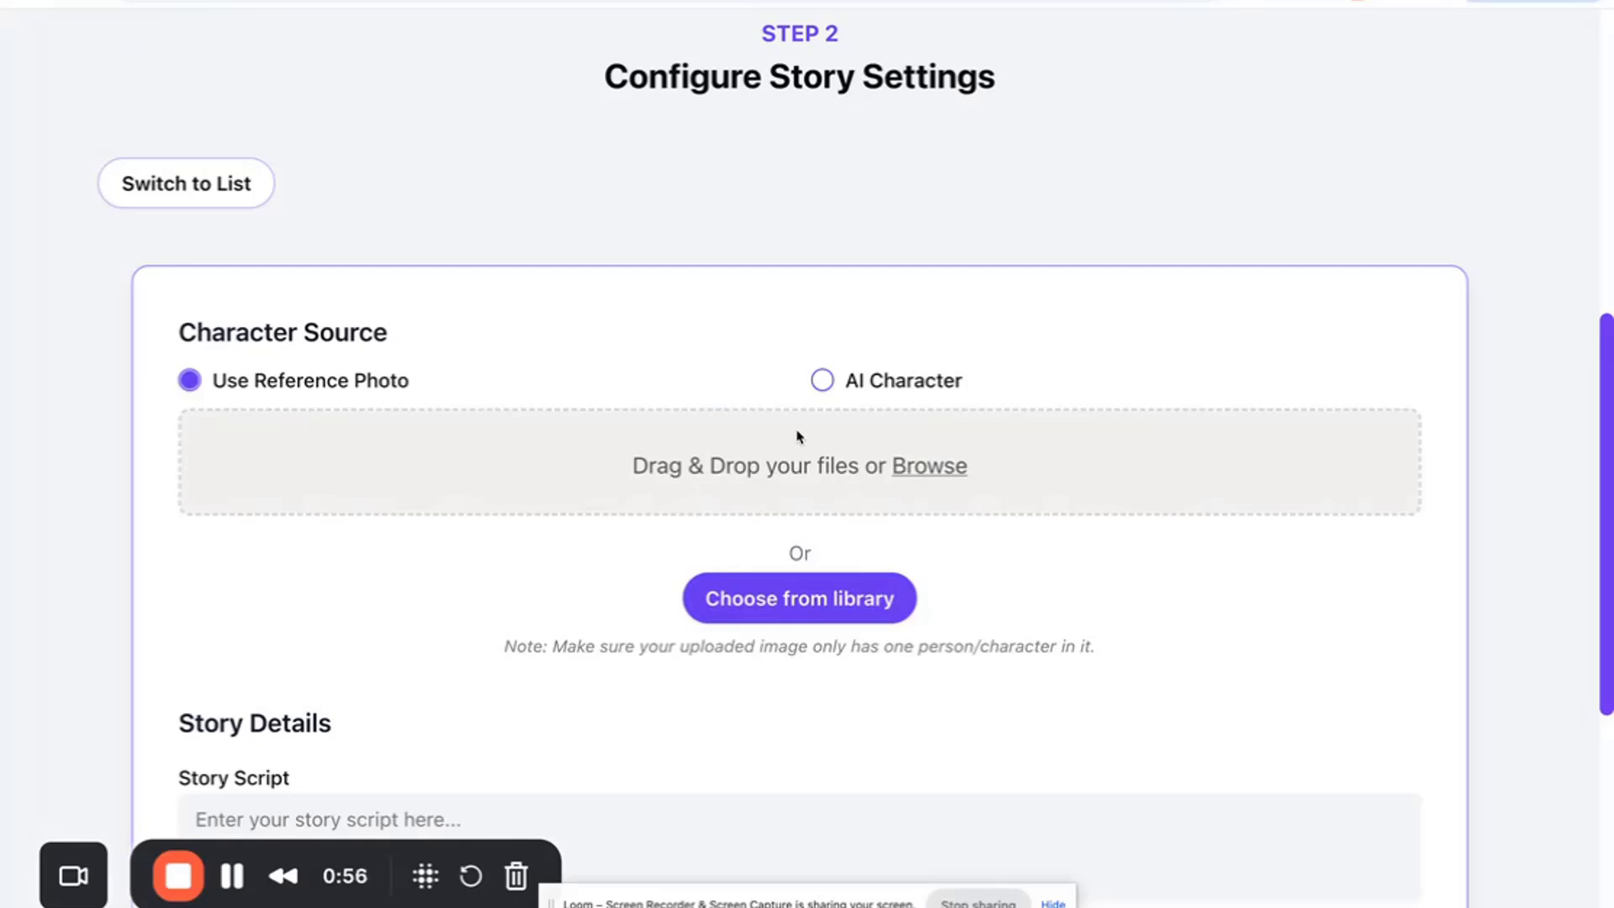
click(760, 591)
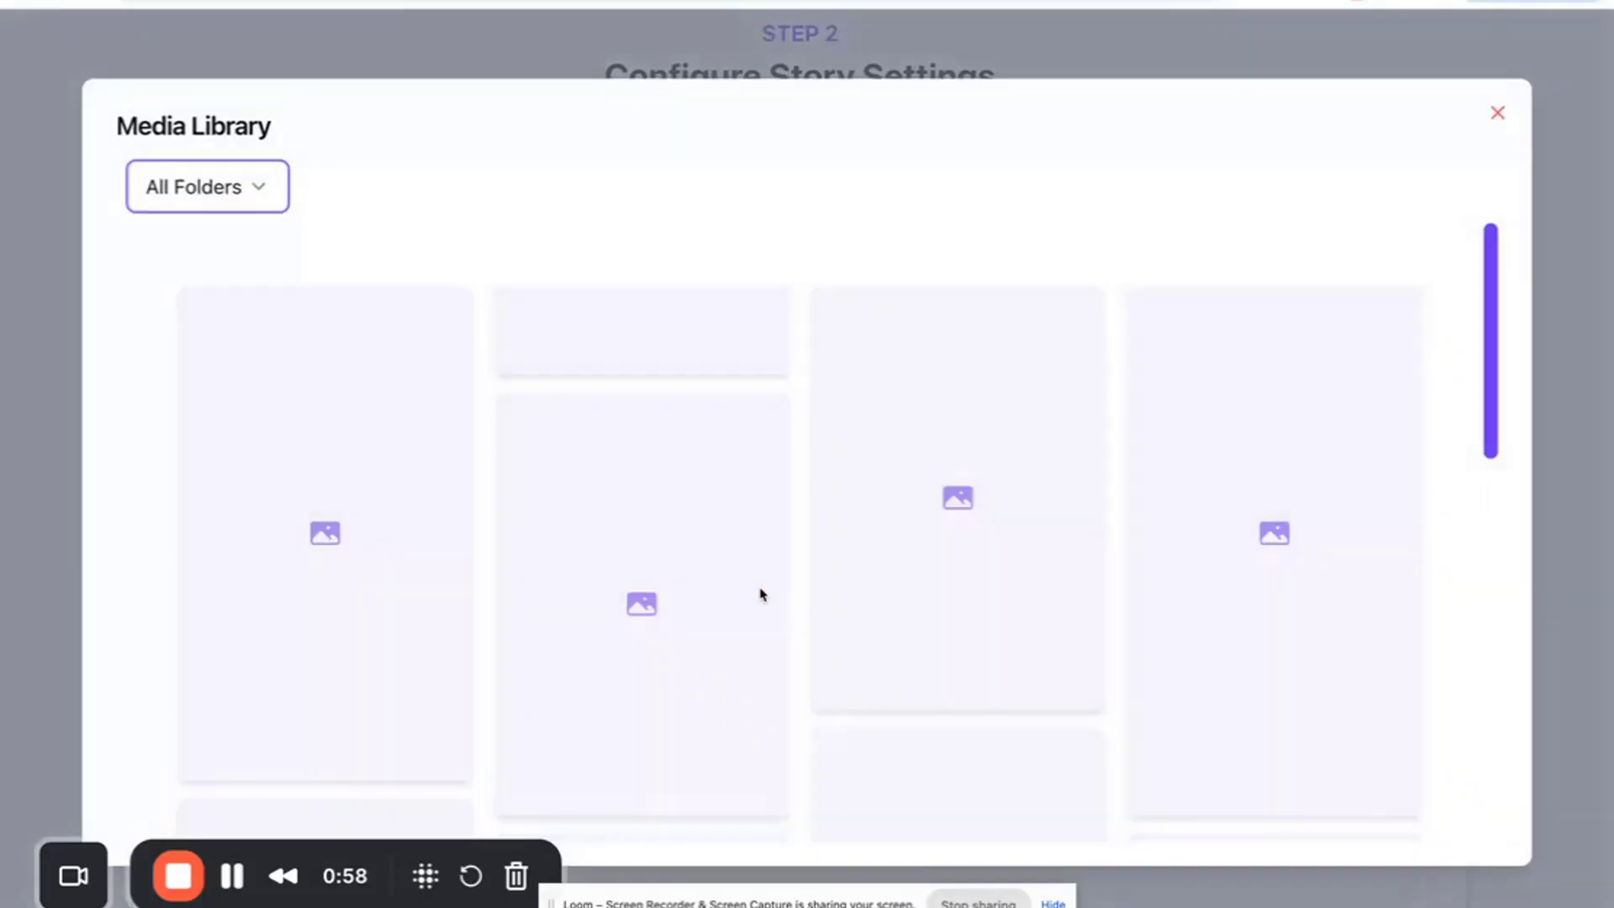
click(254, 195)
click(190, 383)
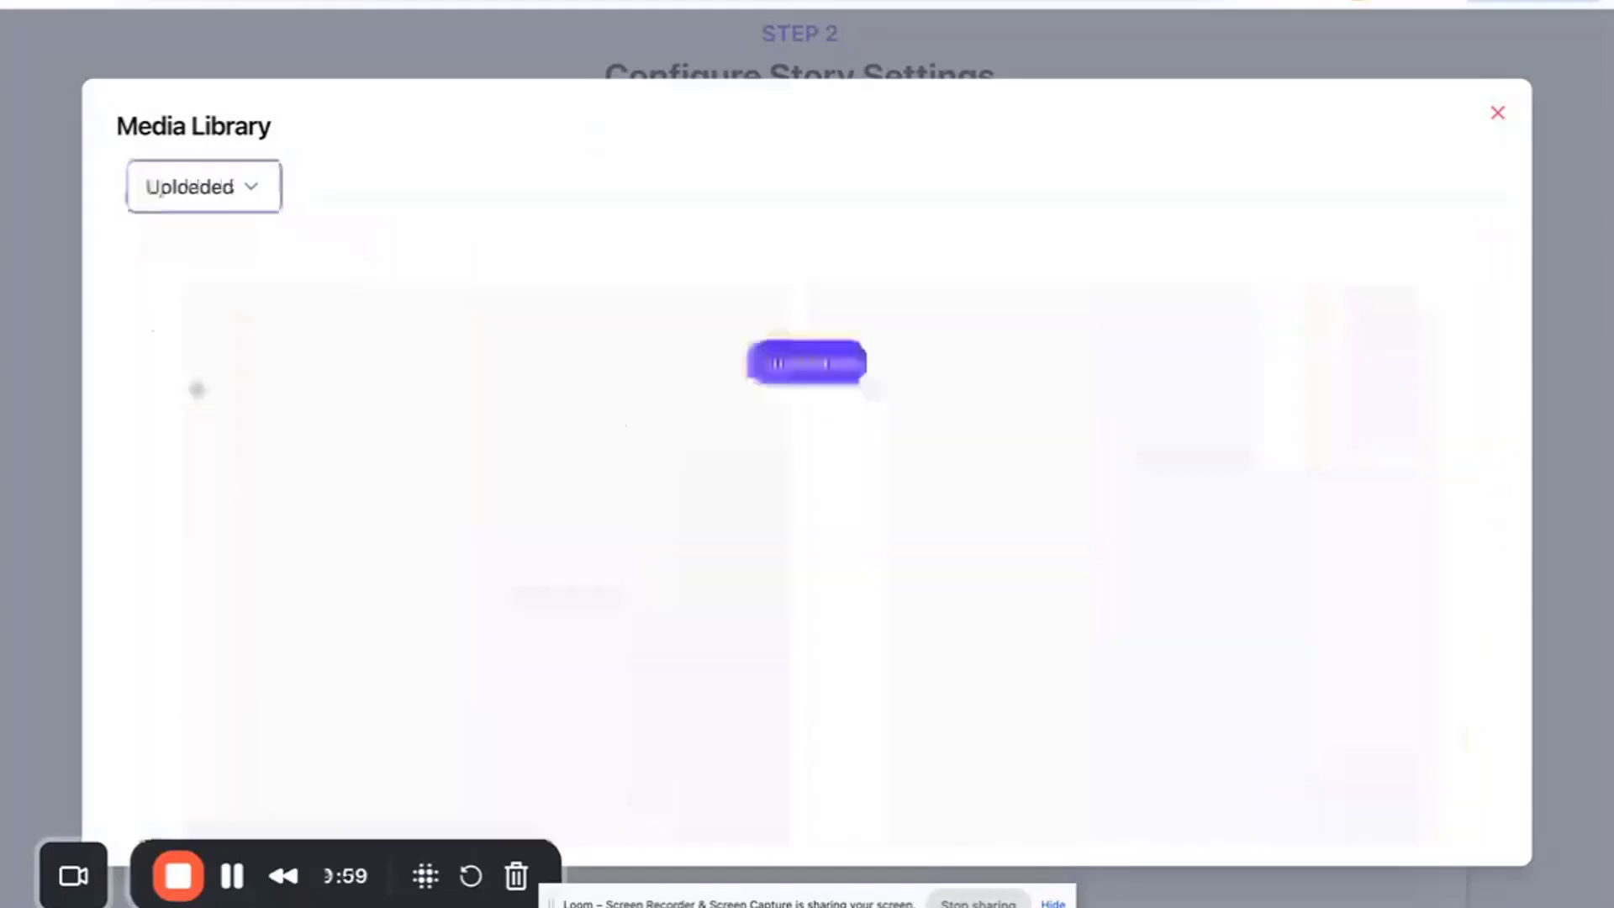
scroll(503, 563, down, 15)
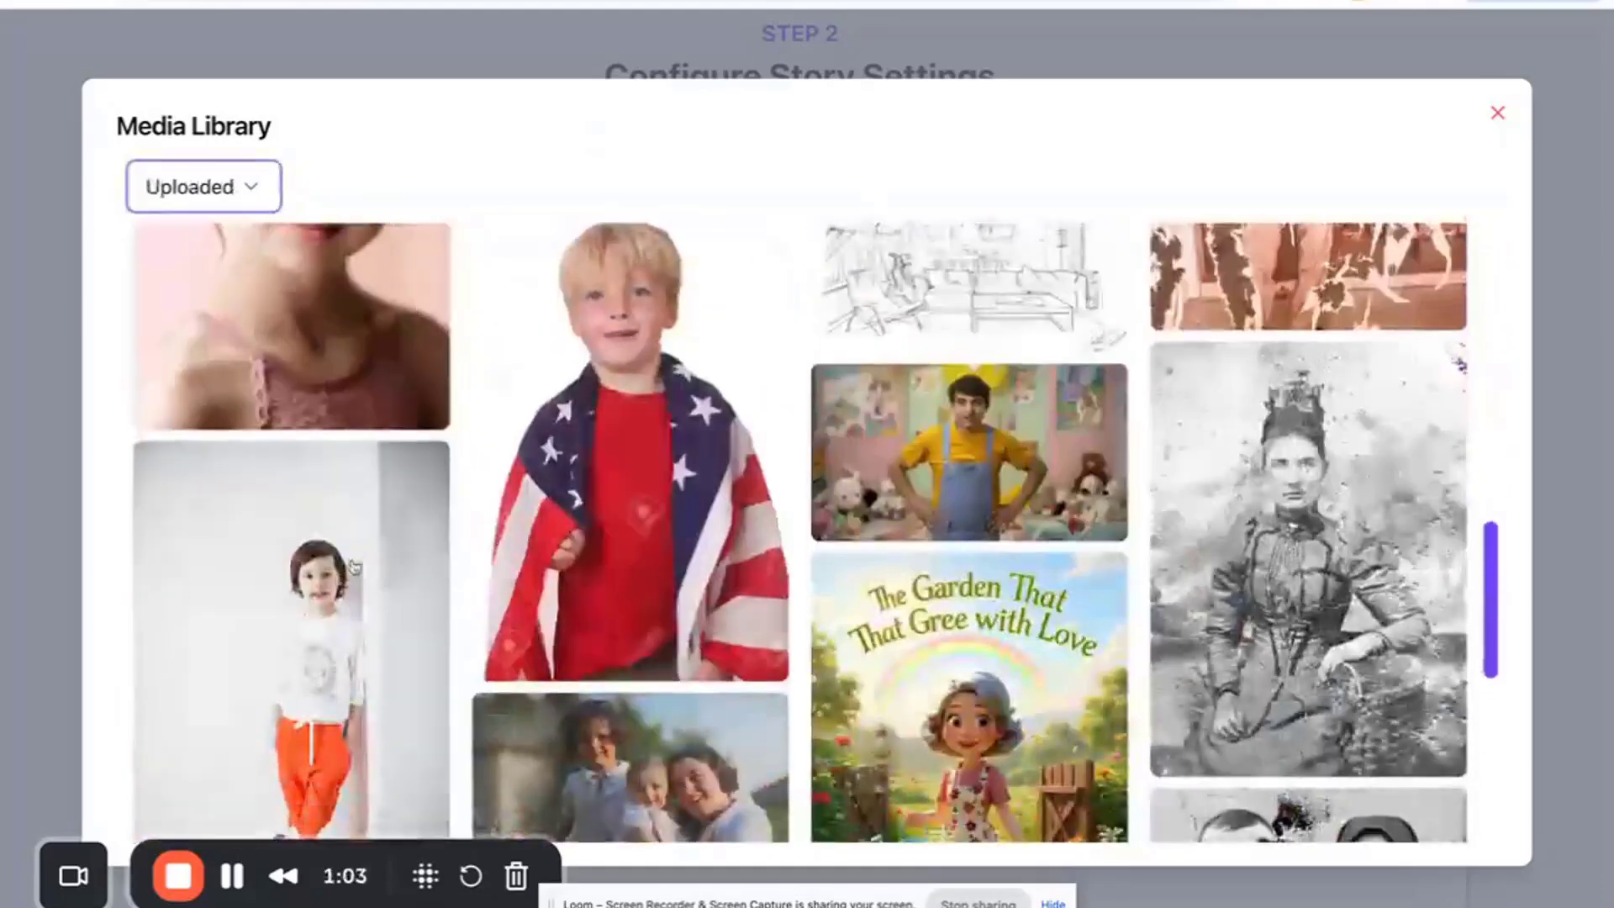
click(353, 567)
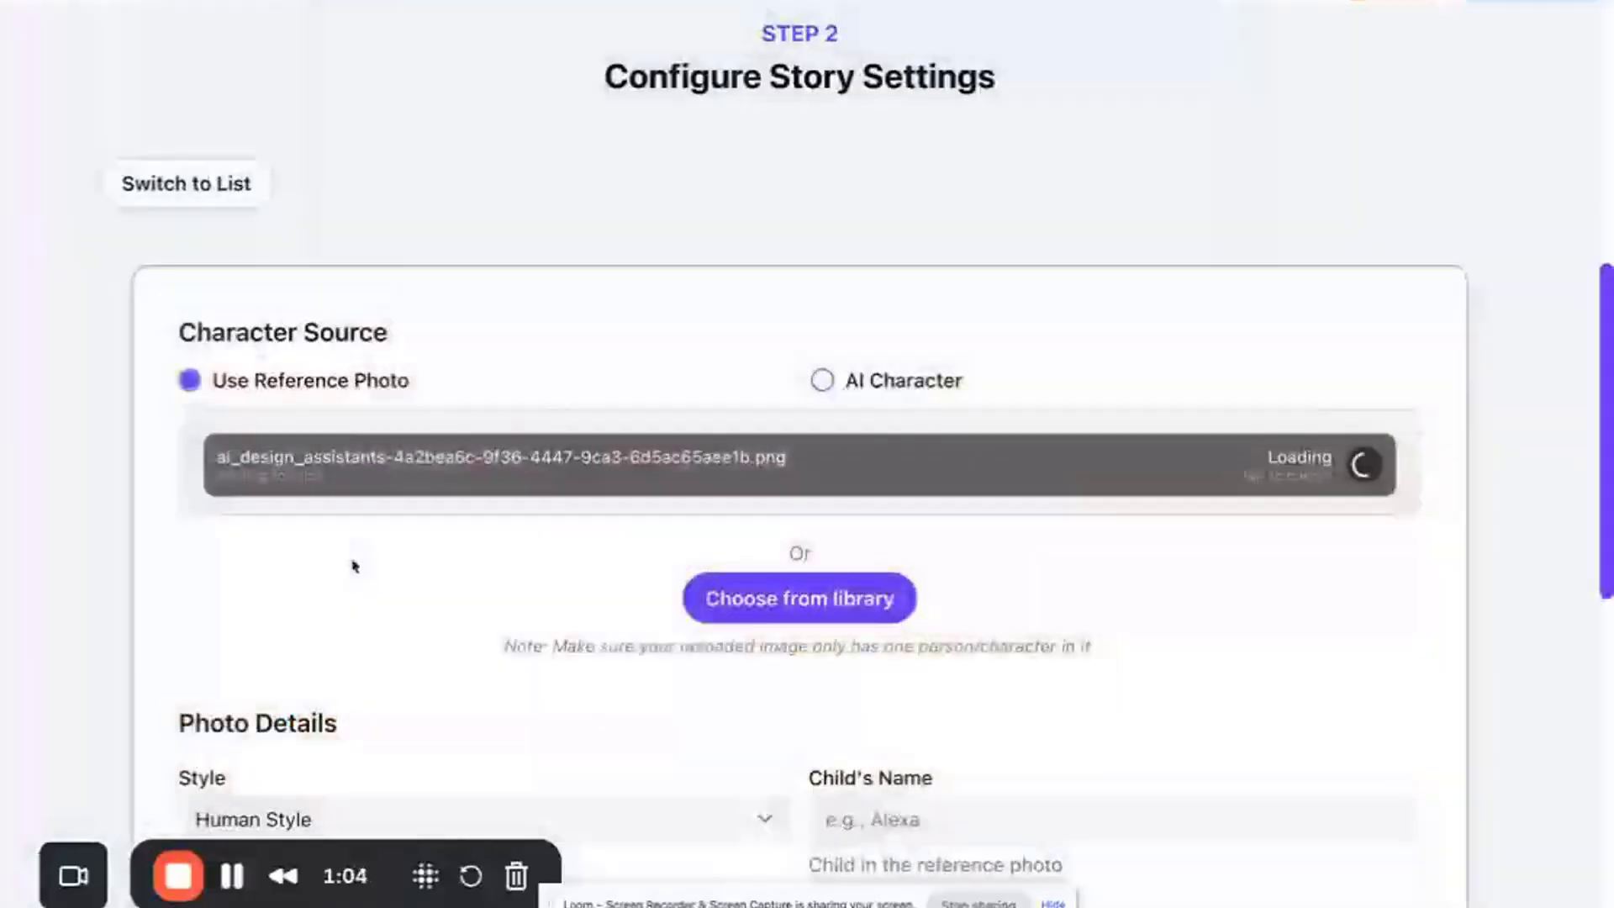
- Enter the child's name in the Child's Name field of the photo details
scroll(531, 668, down, 6)
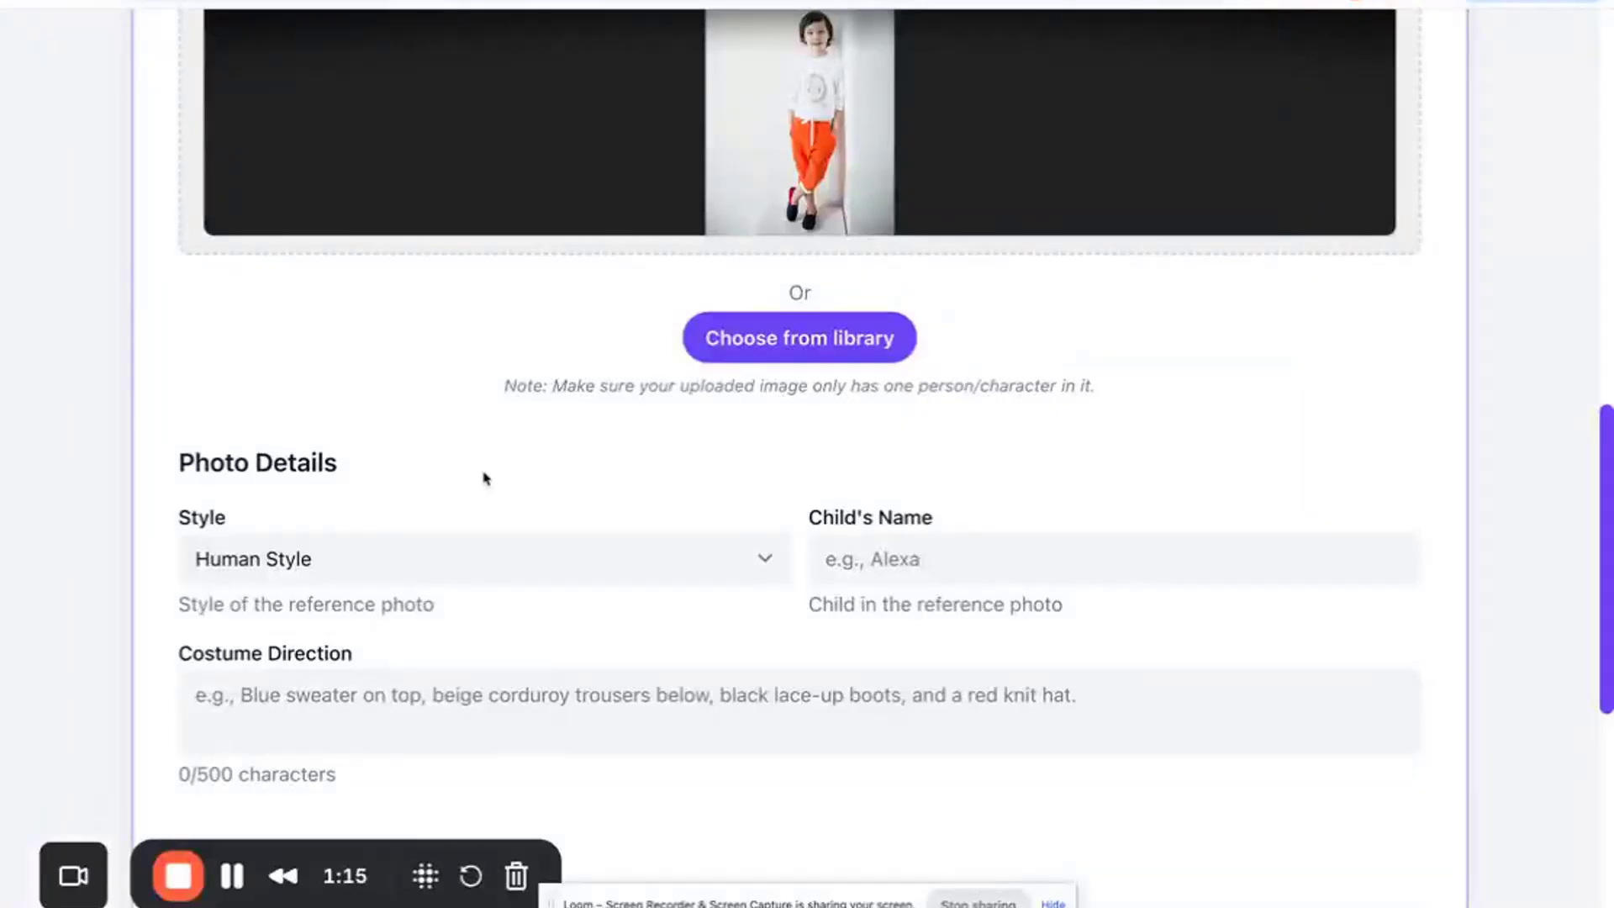
scroll(483, 477, up, 2)
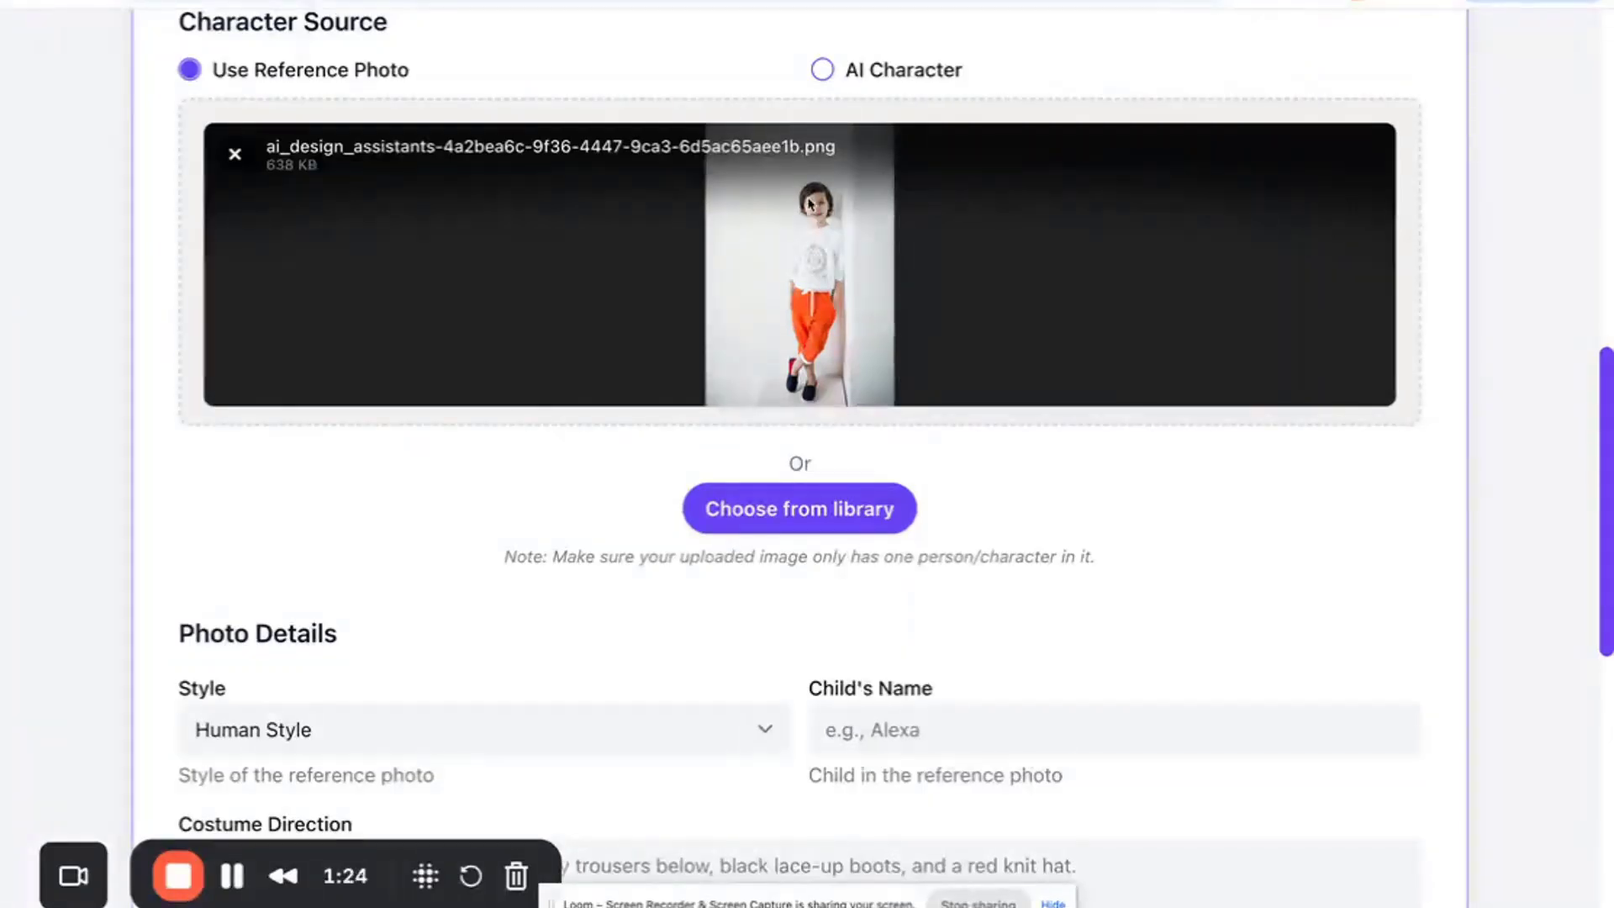
scroll(451, 541, down, 3)
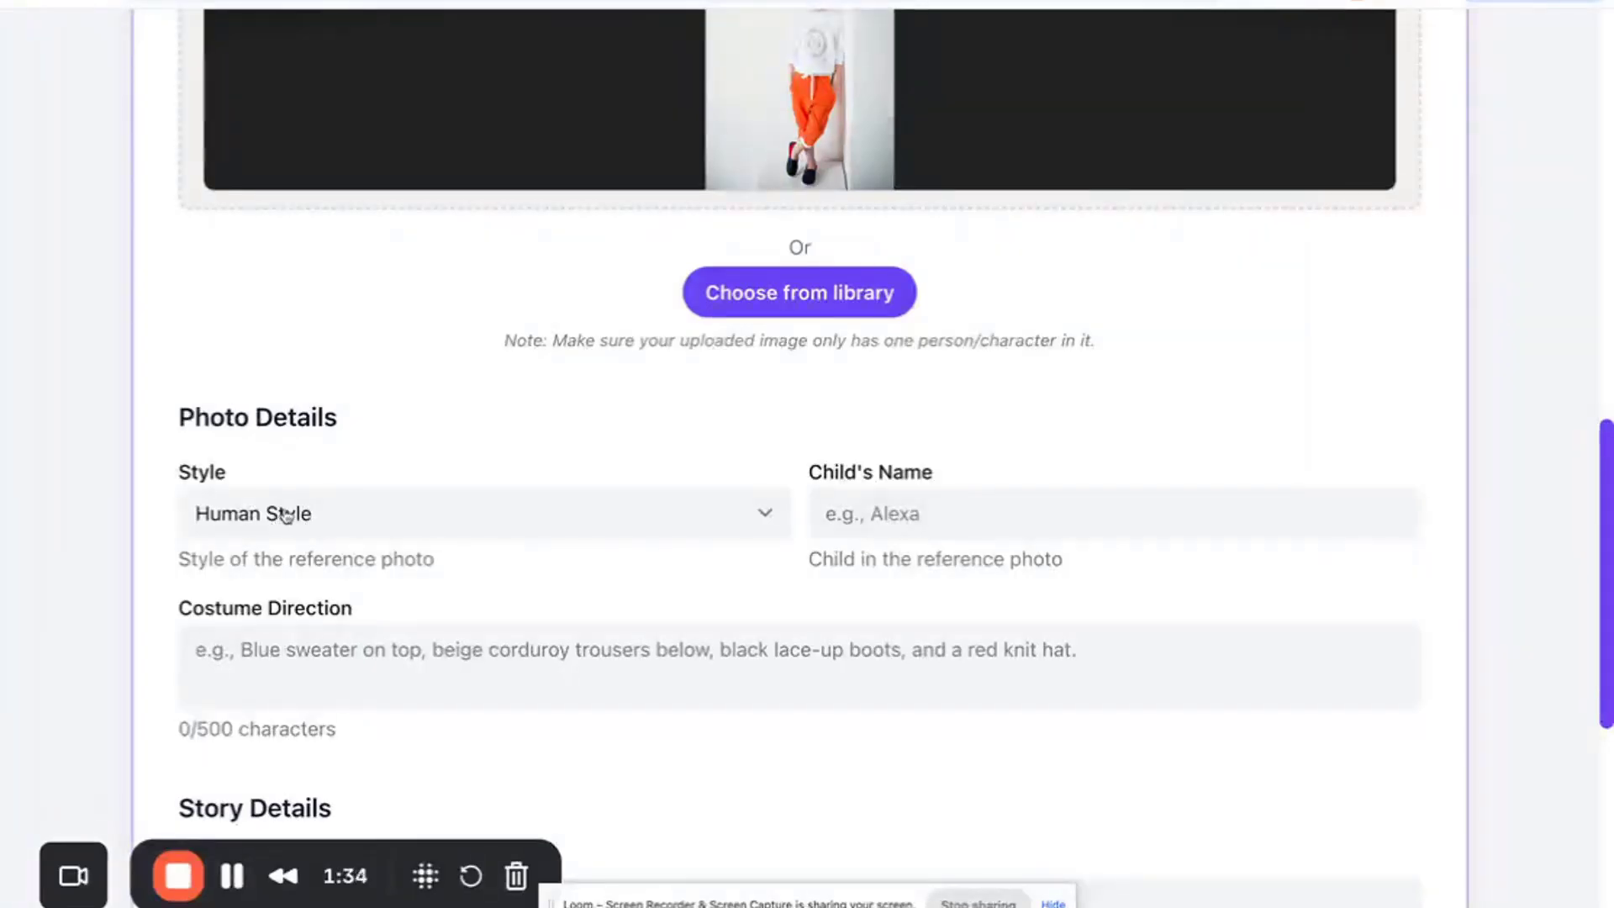
scroll(414, 353, up, 2)
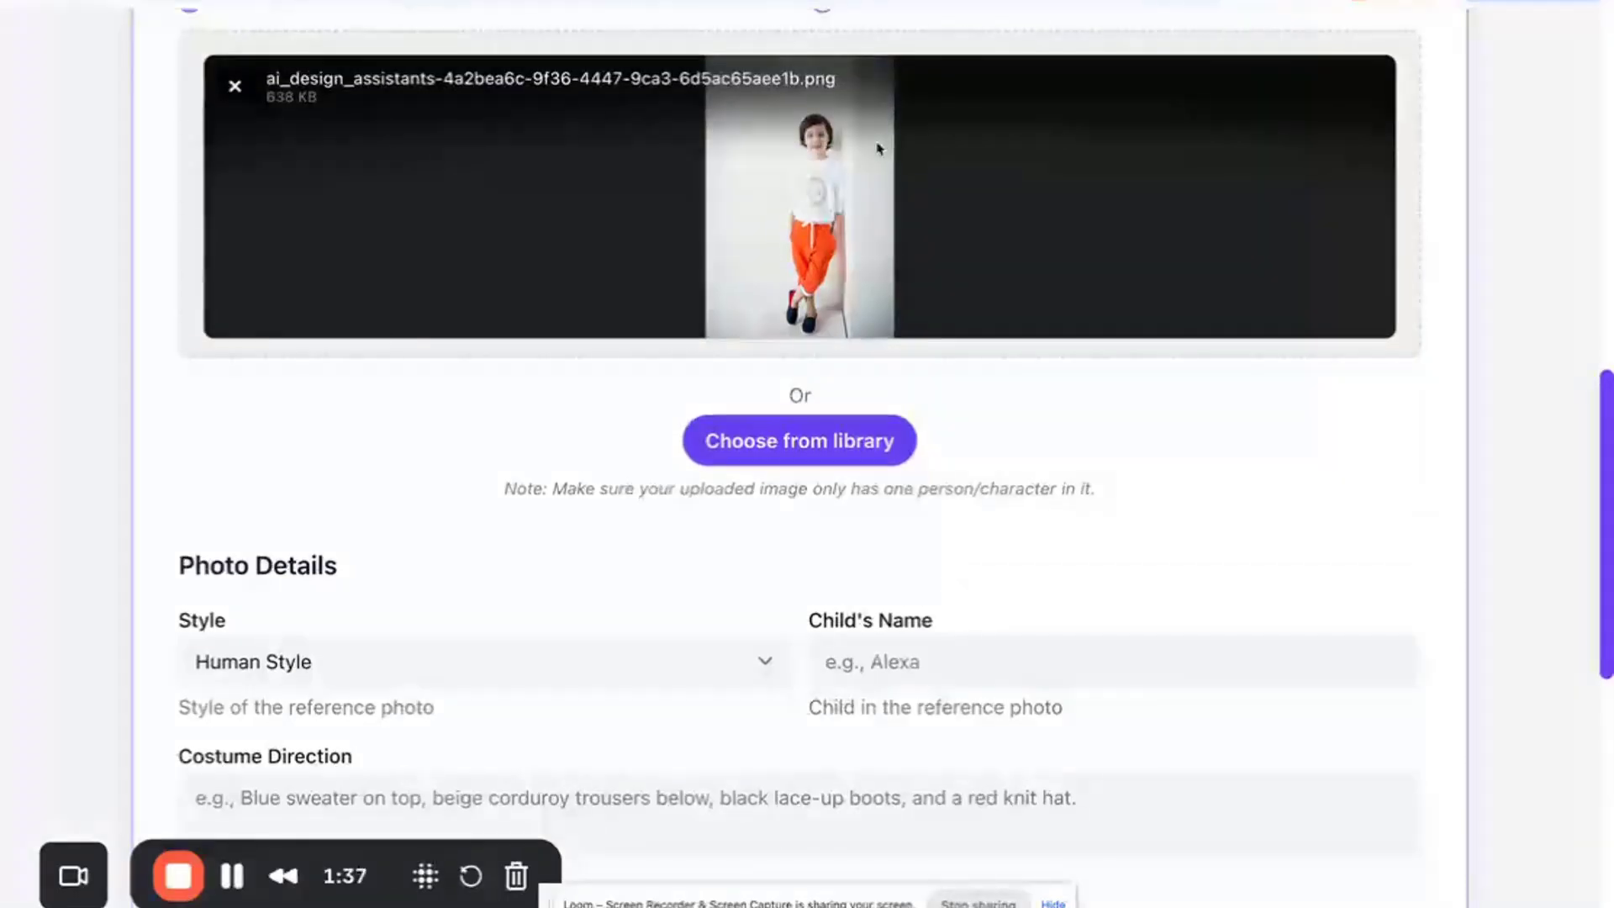
scroll(366, 661, down, 2)
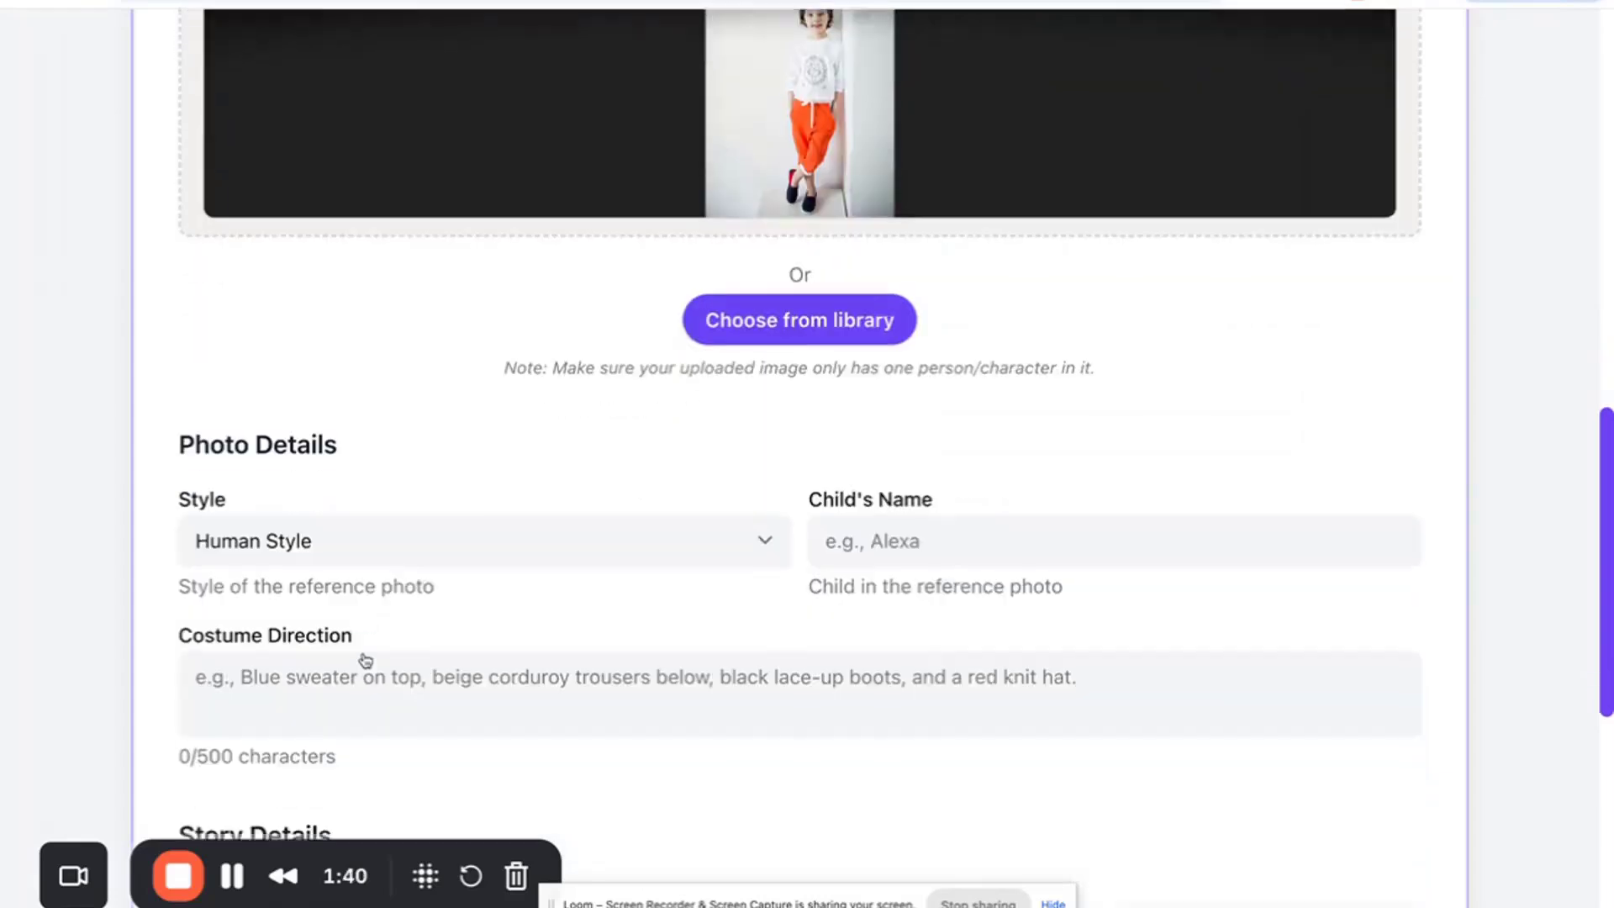
click(855, 521)
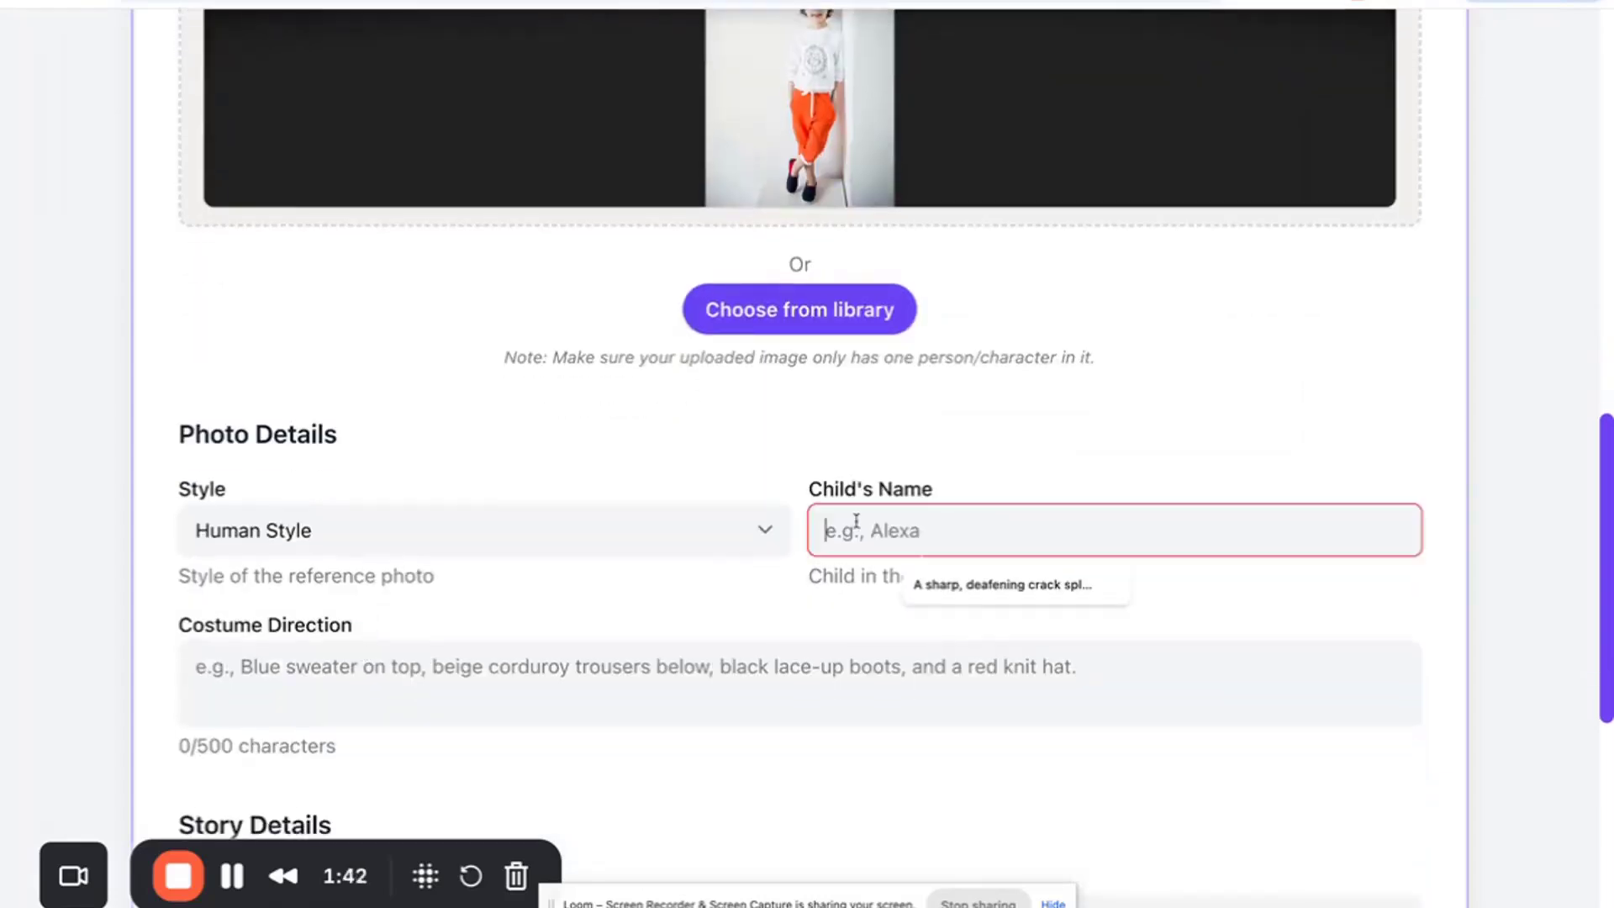
text(Alex)
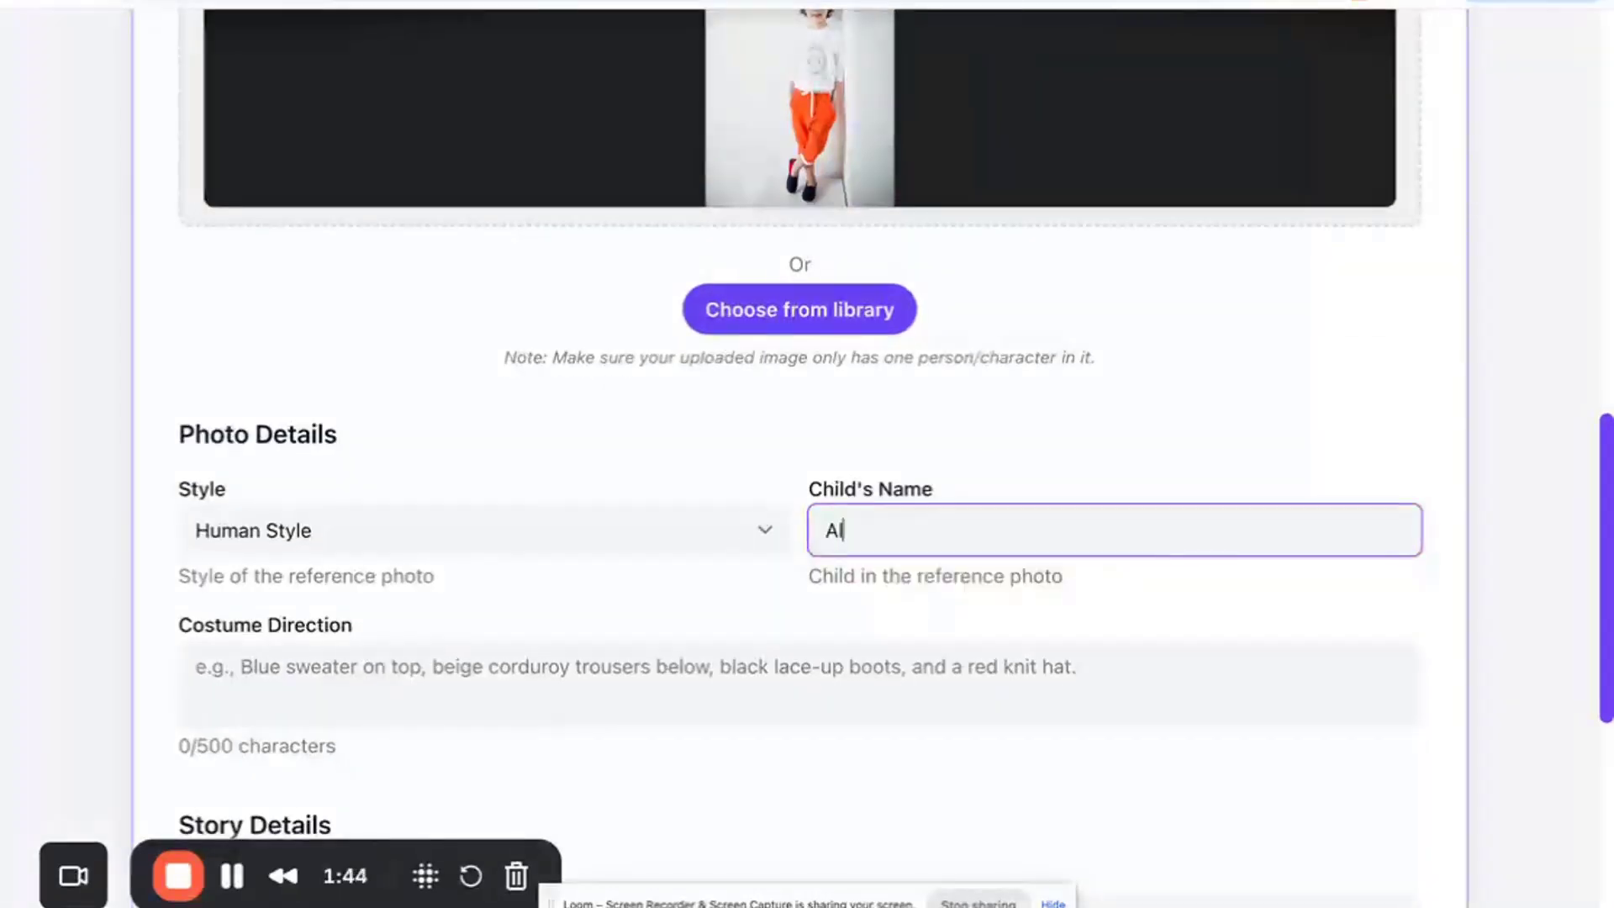
click(567, 602)
scroll(568, 601, down, 3)
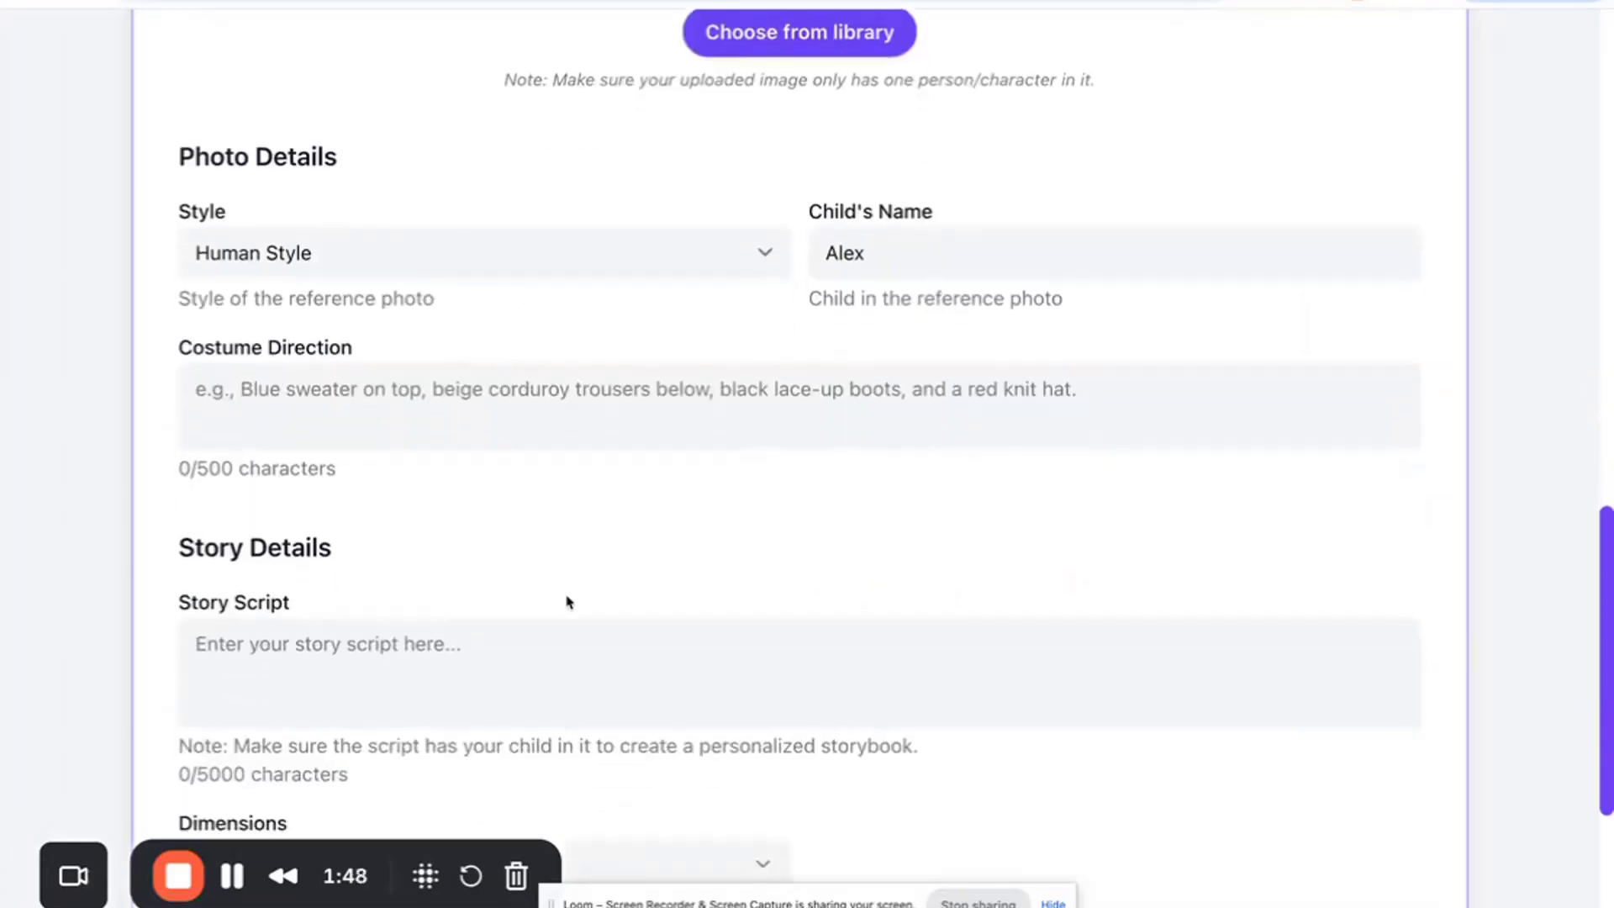
click(477, 424)
click(403, 675)
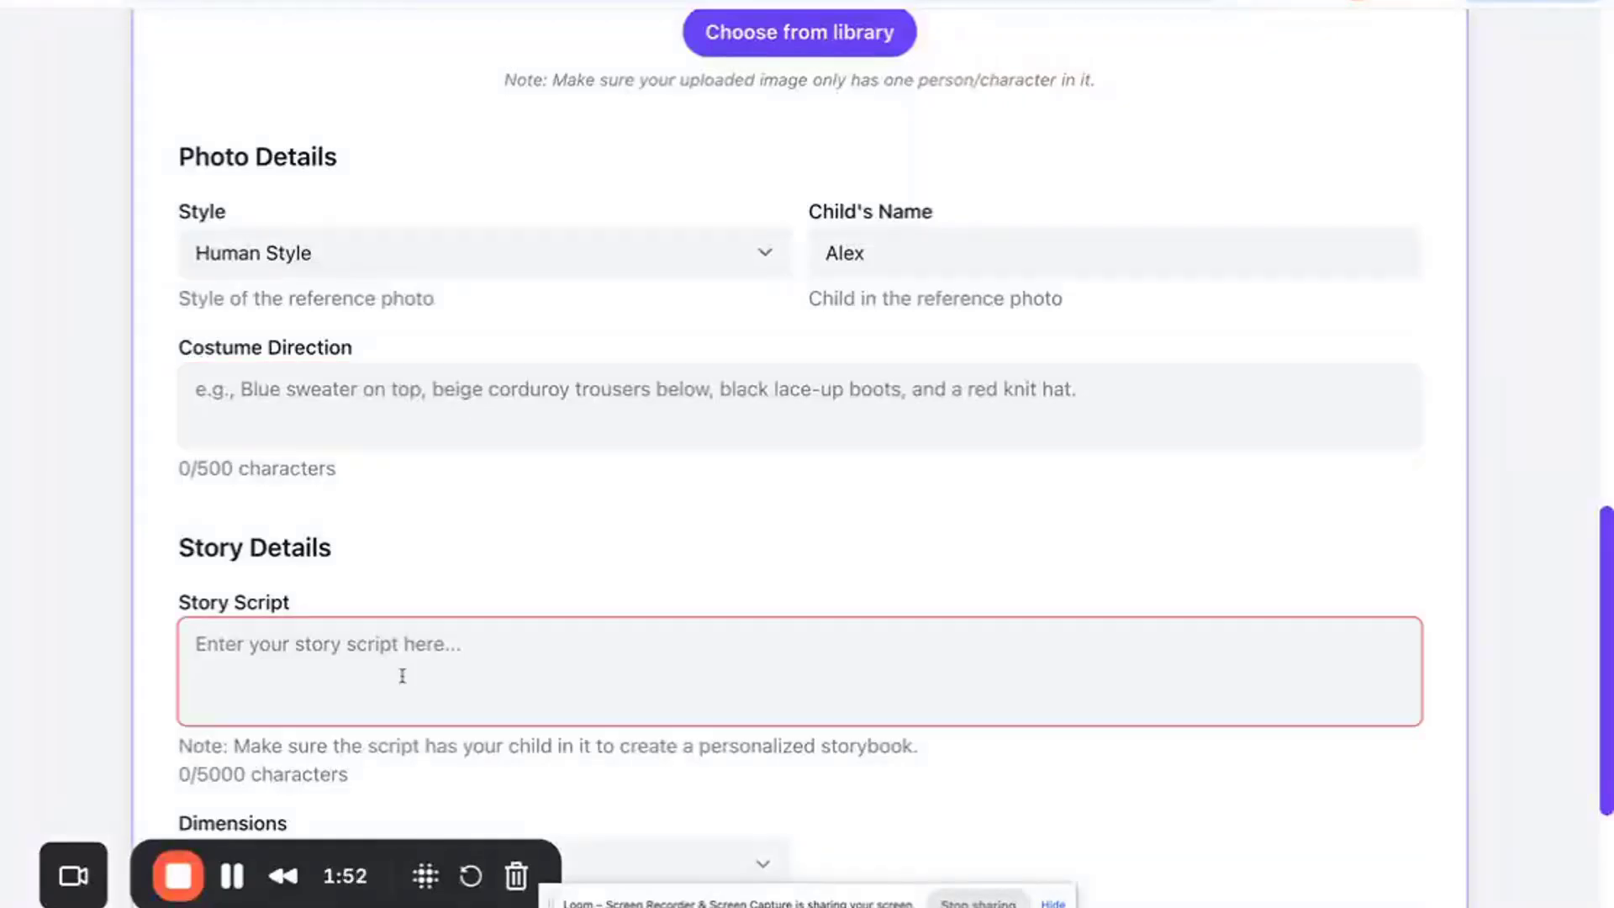
click(469, 551)
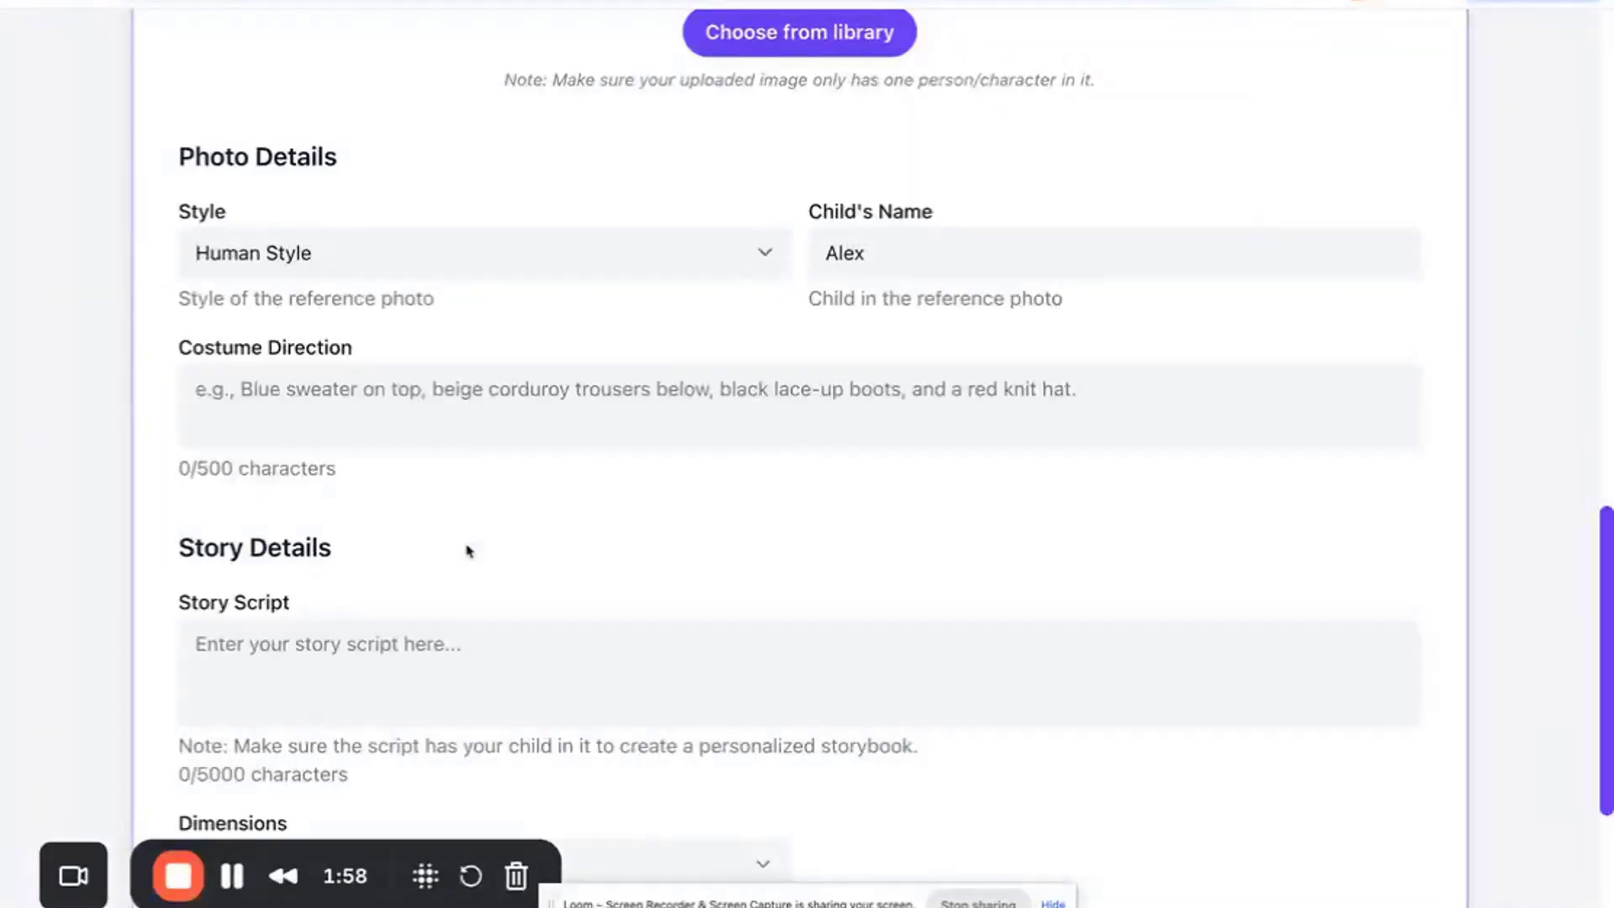
- Switch to ChatGPT and try to dictate a prompt by voice
click(538, 1)
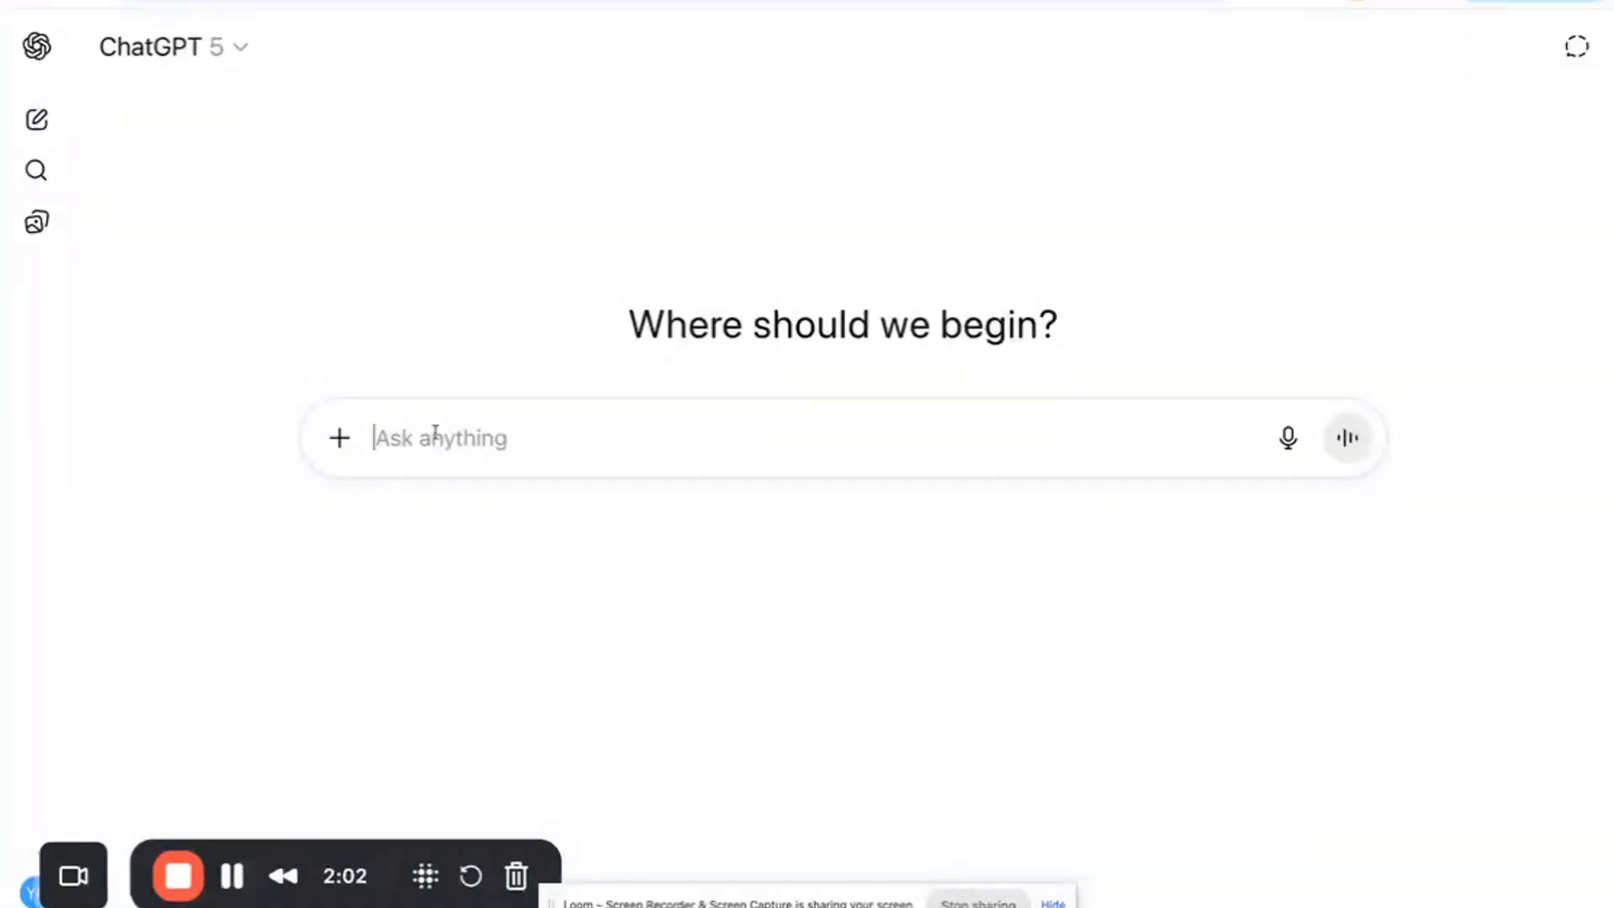
click(1289, 439)
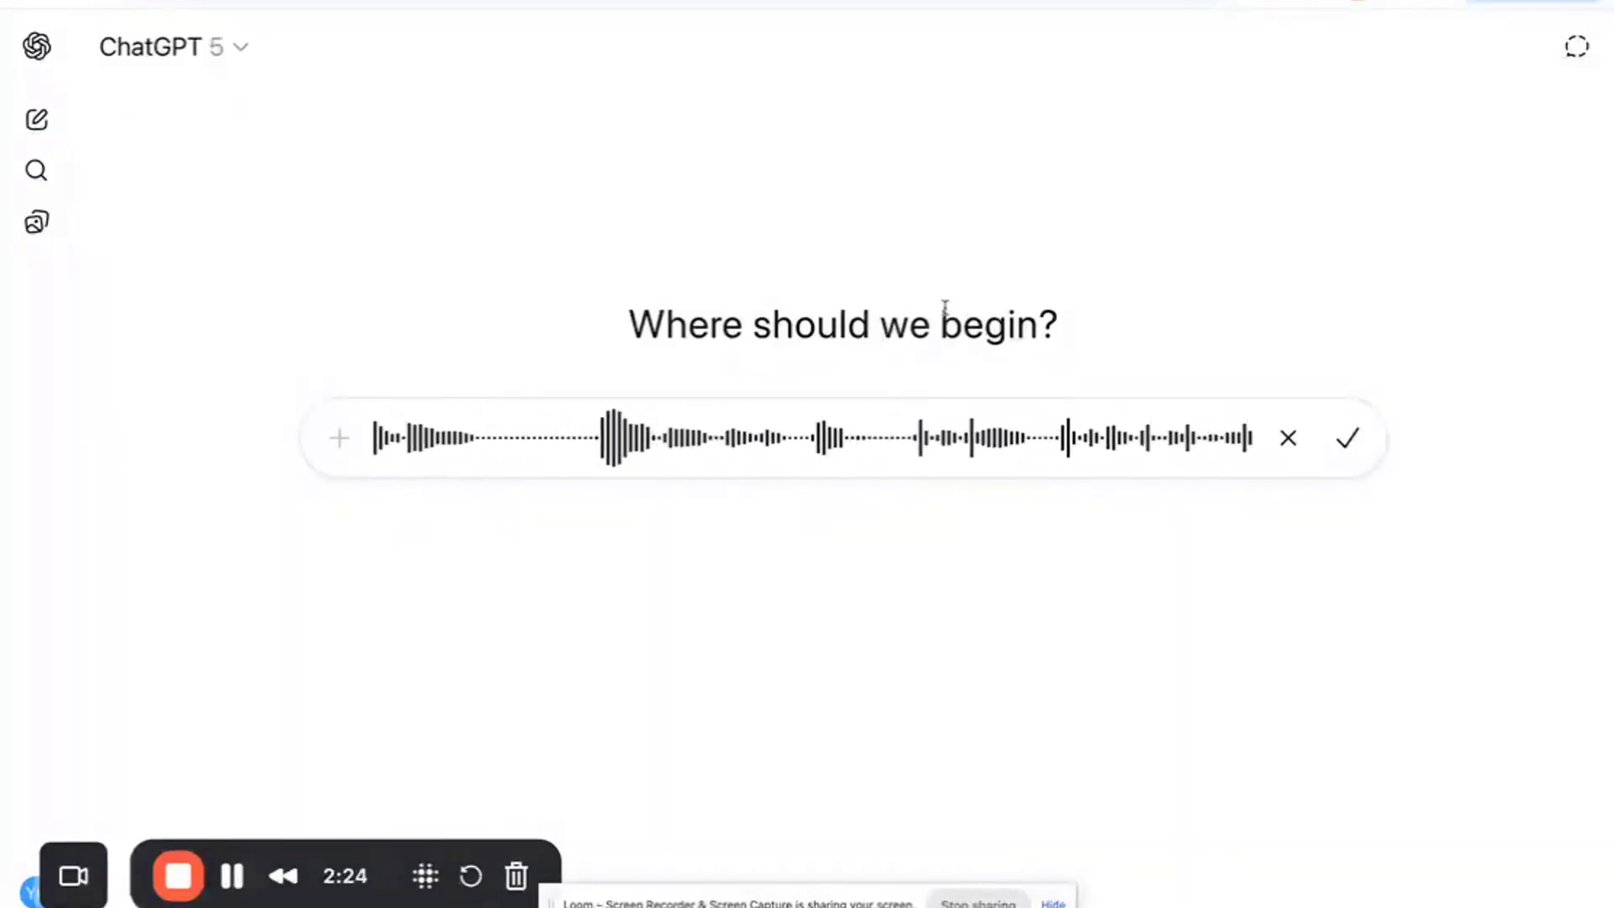
click(1347, 440)
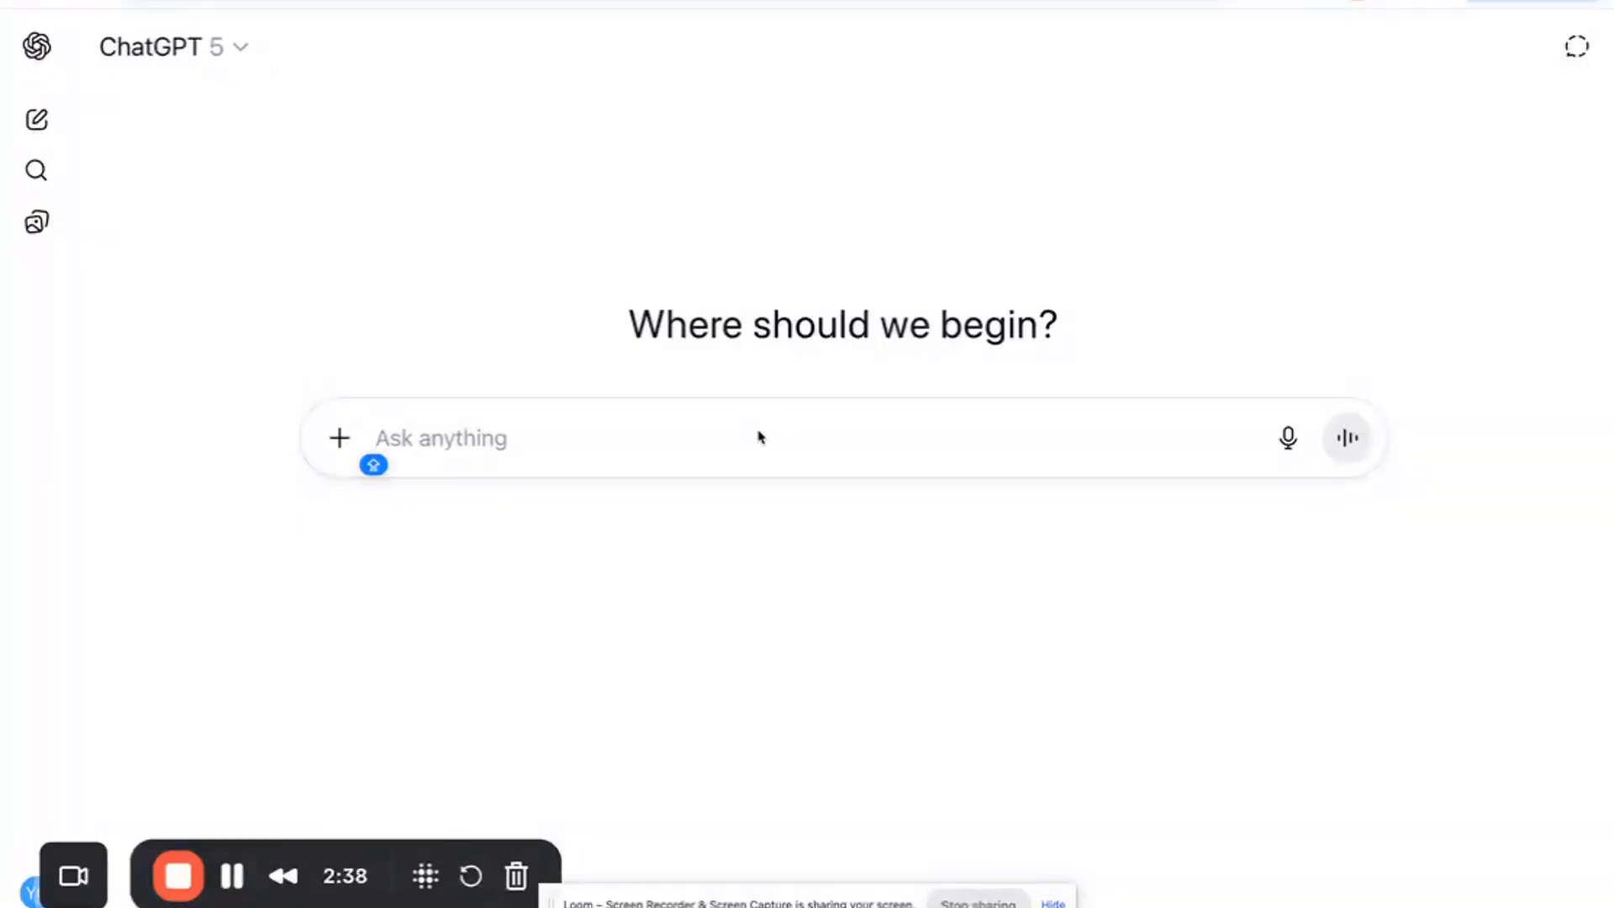
text(Give me the )
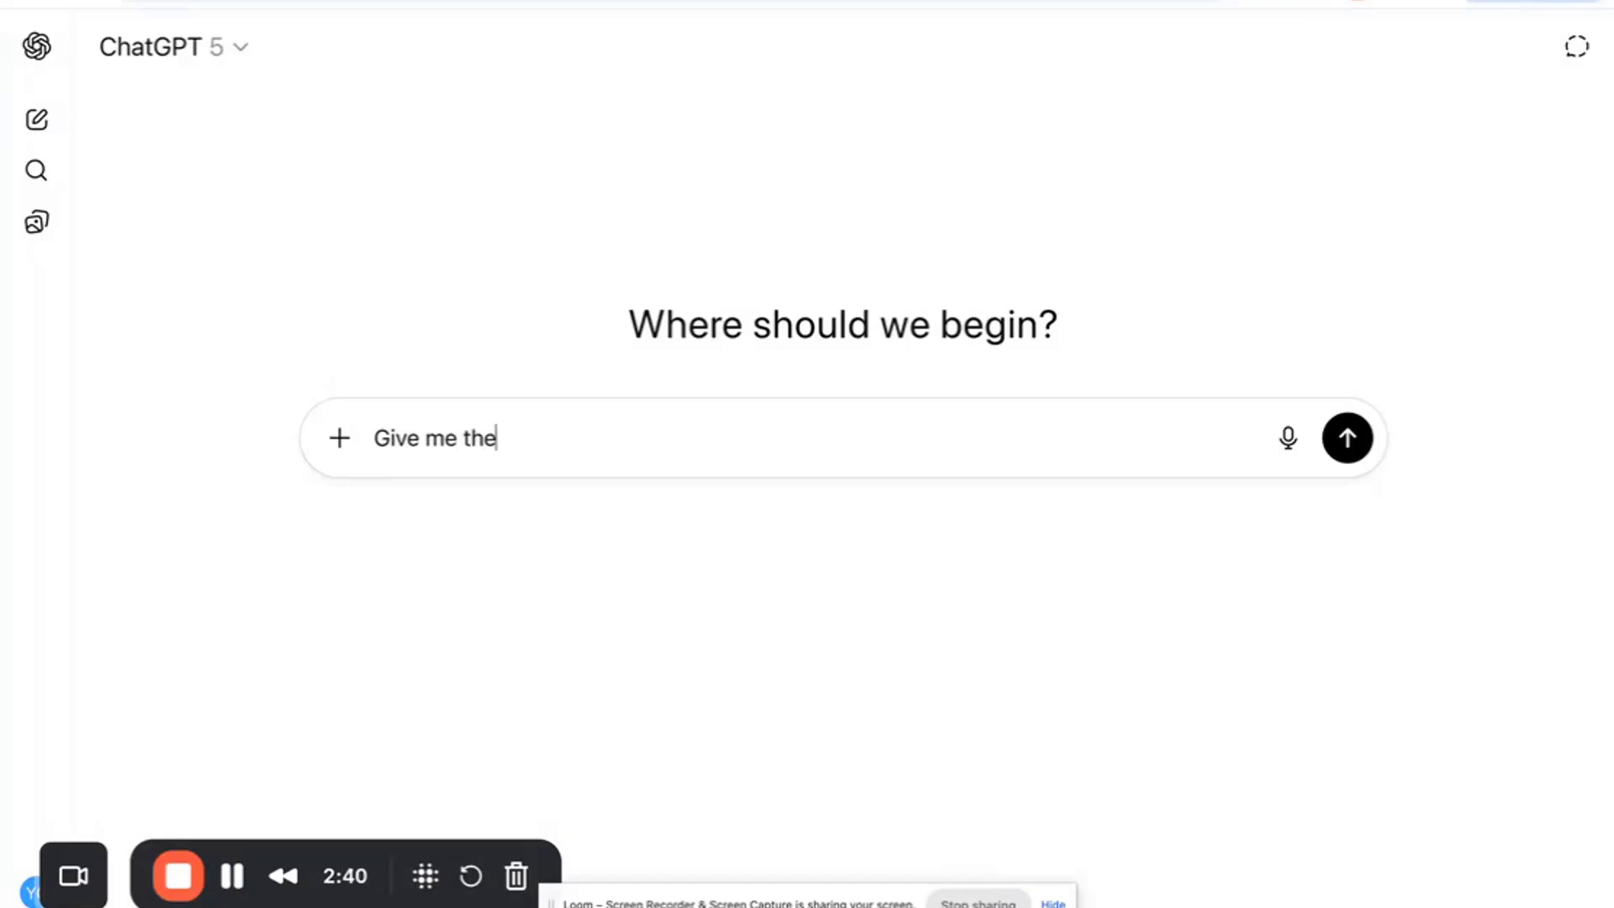
text(moral story)
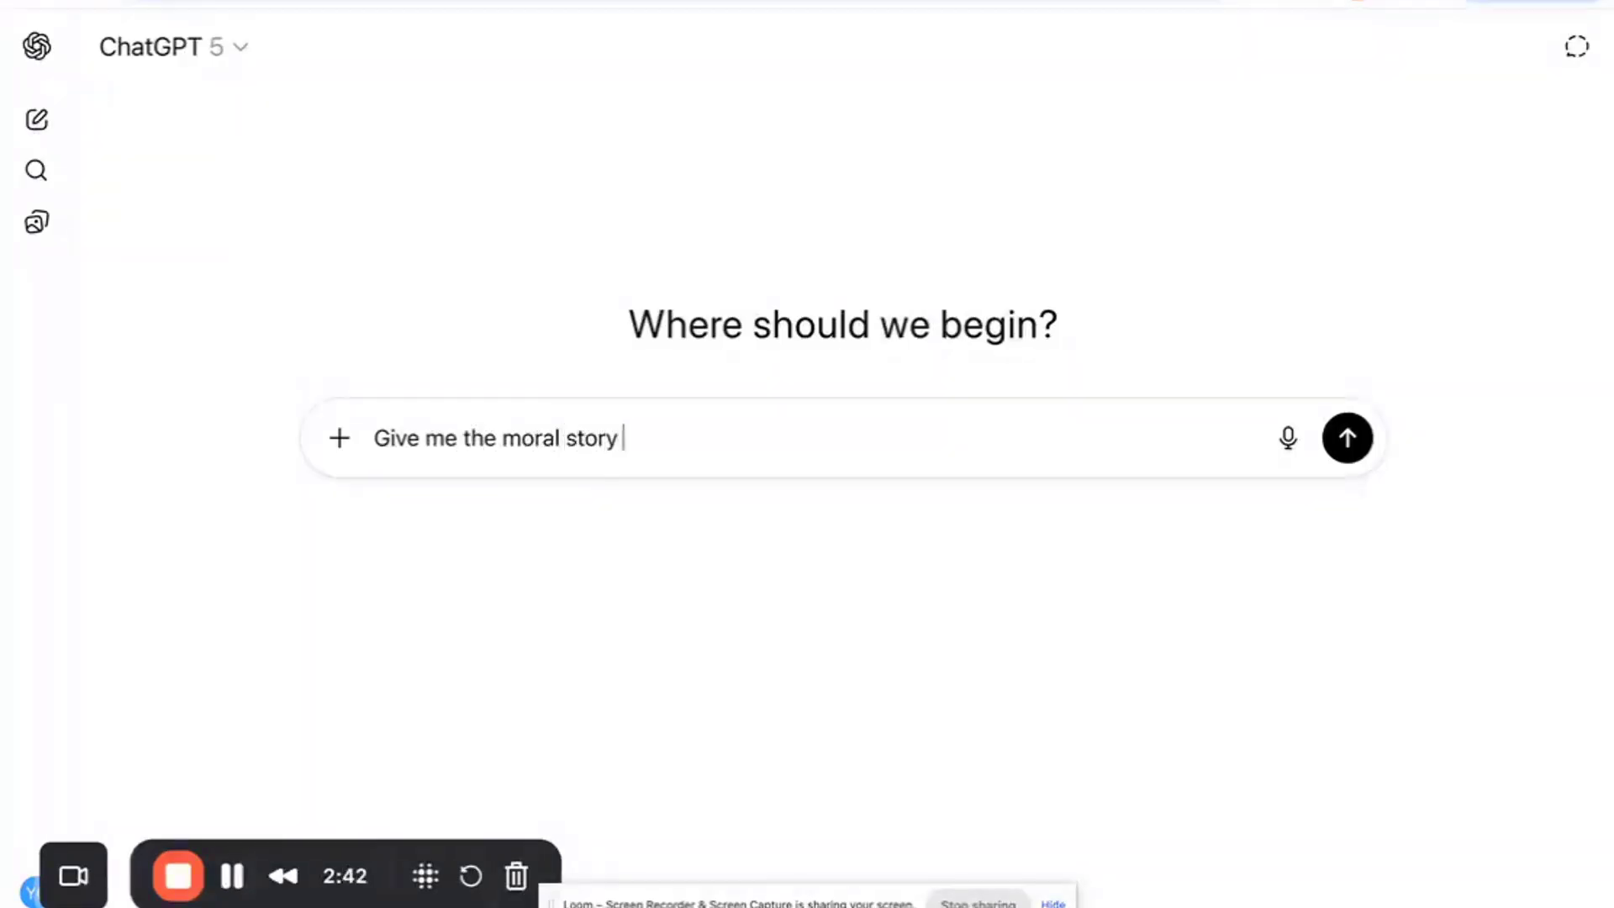
key(ctrl+a)
key(BackSpace)
- Ask ChatGPT to write a moral story featuring the grandson by name, followed by detailed costume direction, and read the reply
text(Wro)
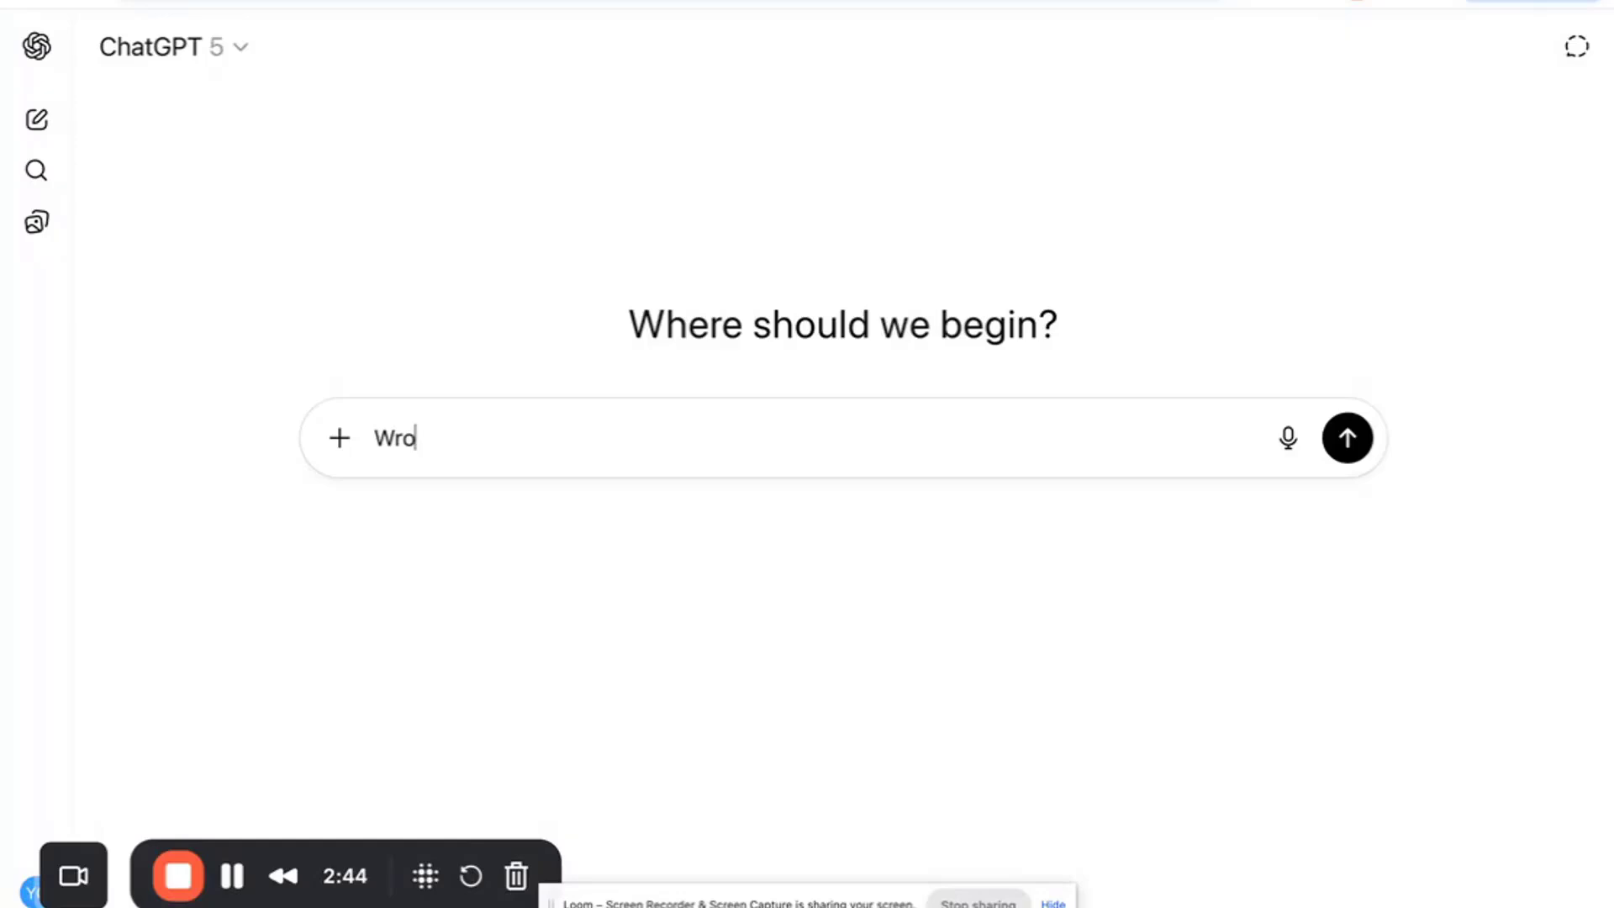
key(BackSpace)
text(ite the moral story fr my g)
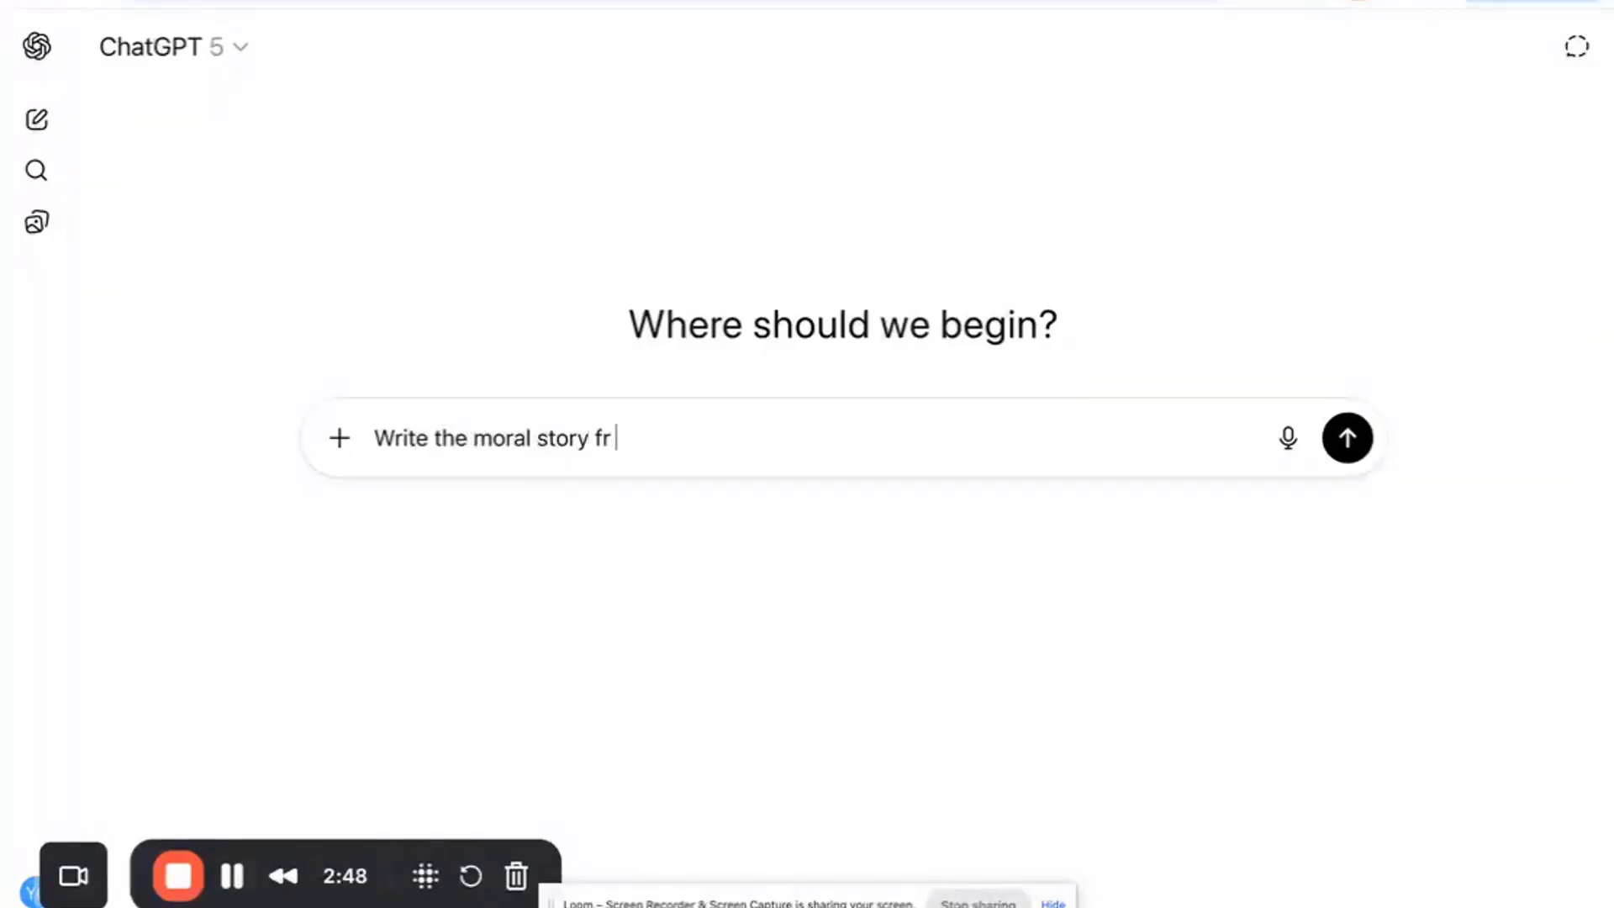
key(BackSpace)
key(BackSpace)
key(BackSpace)
key(BackSpace)
key(BackSpace)
key(BackSpace)
key(BackSpace)
text(featuring my grandson )
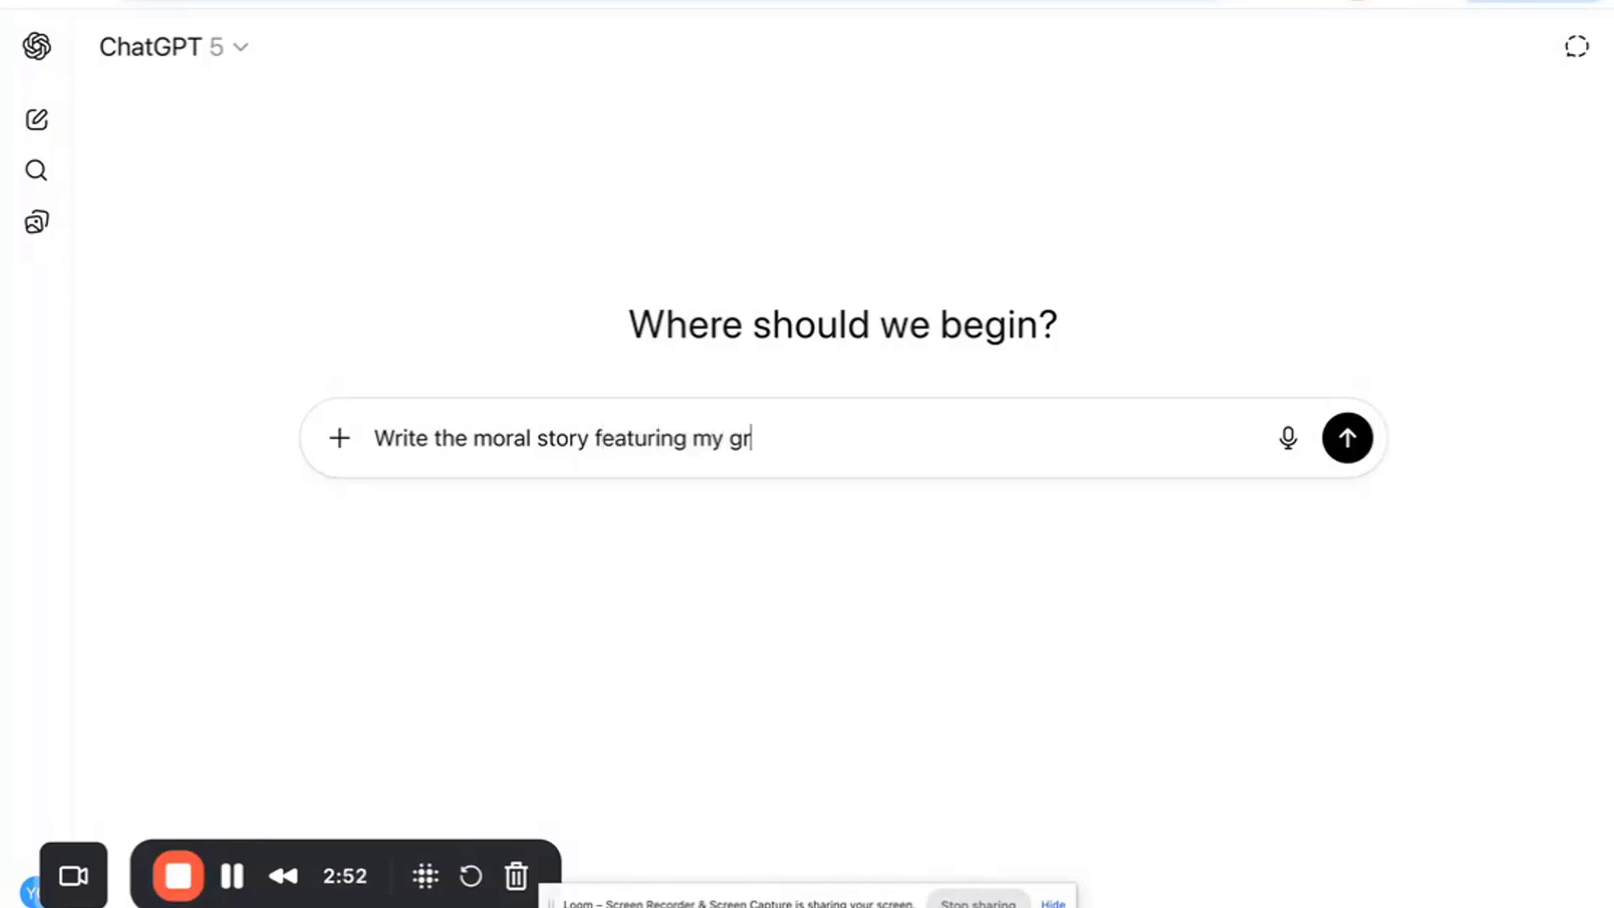
text(alex)
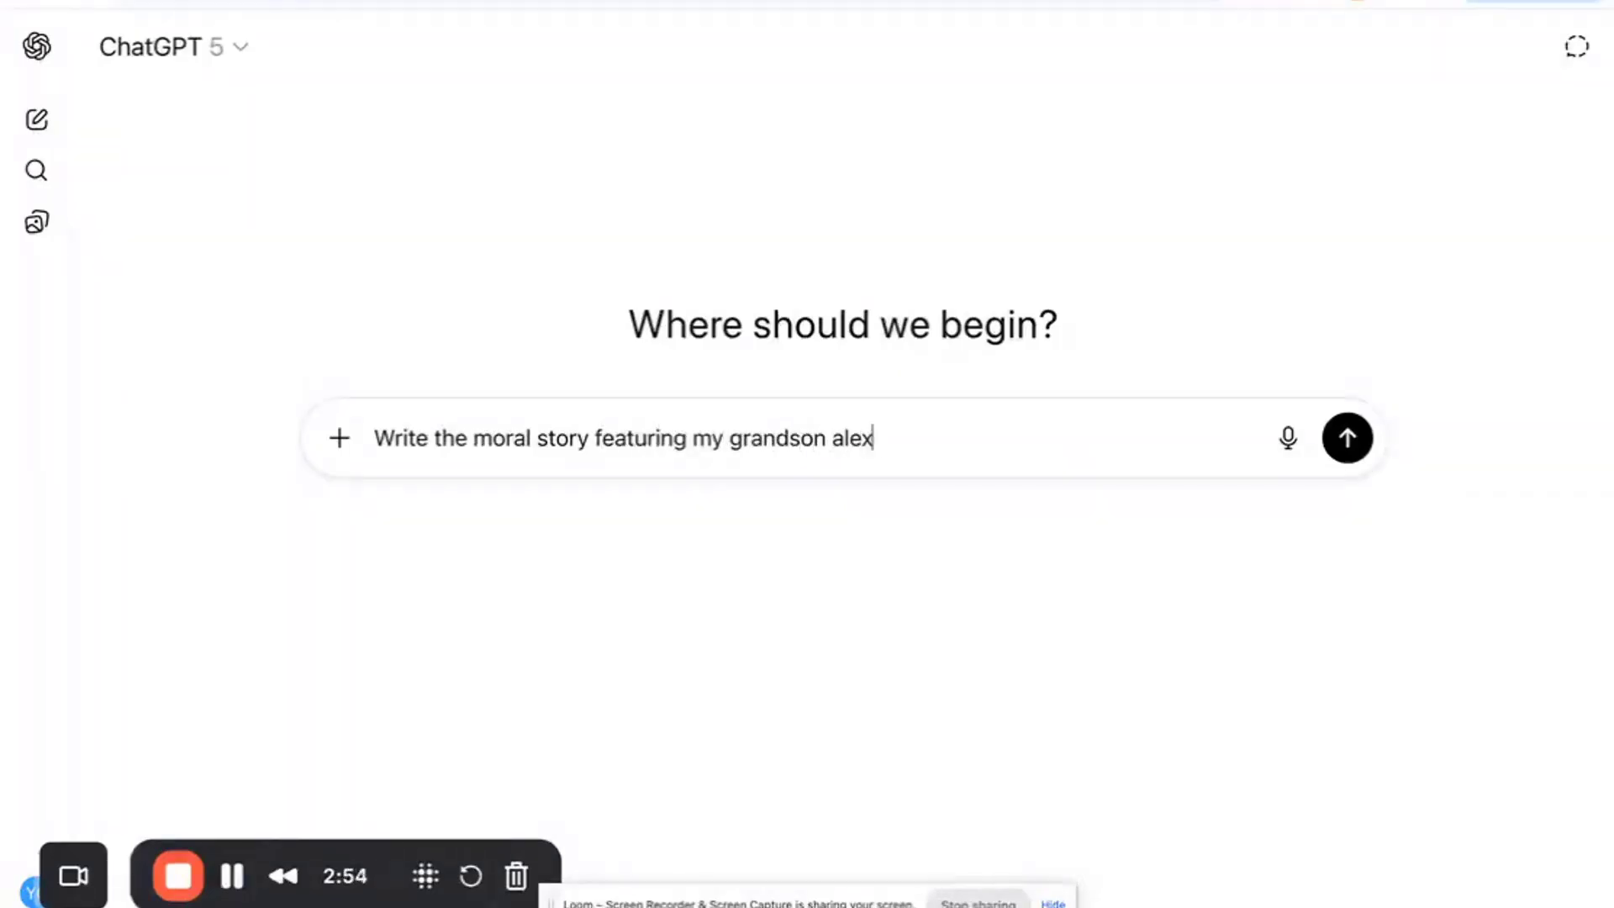
text( and after th)
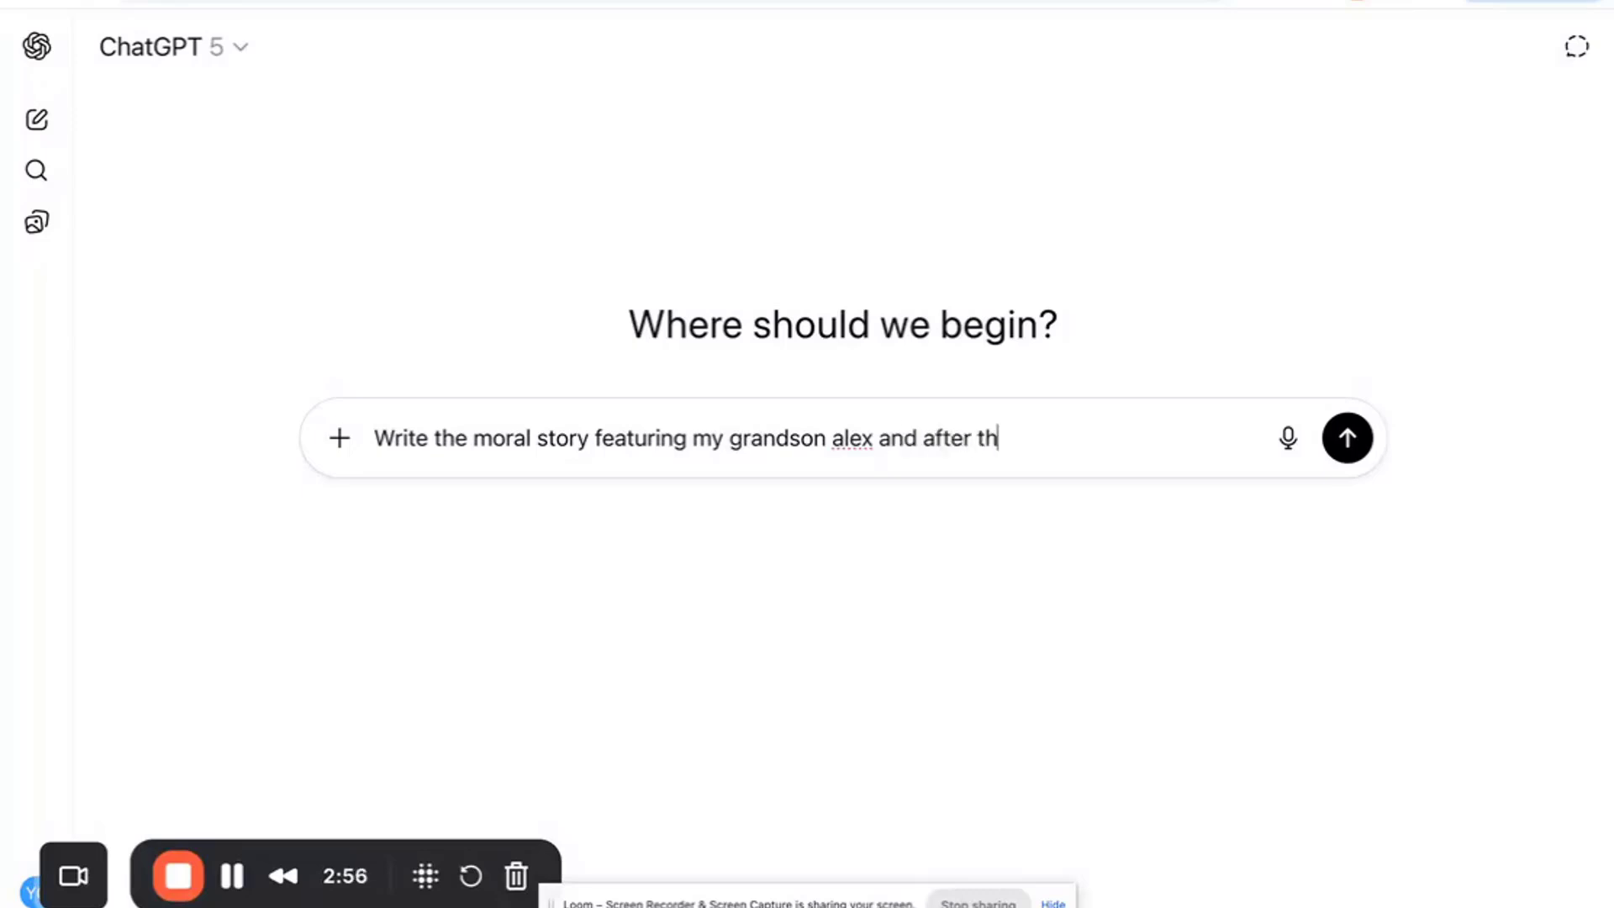
text(at give the det)
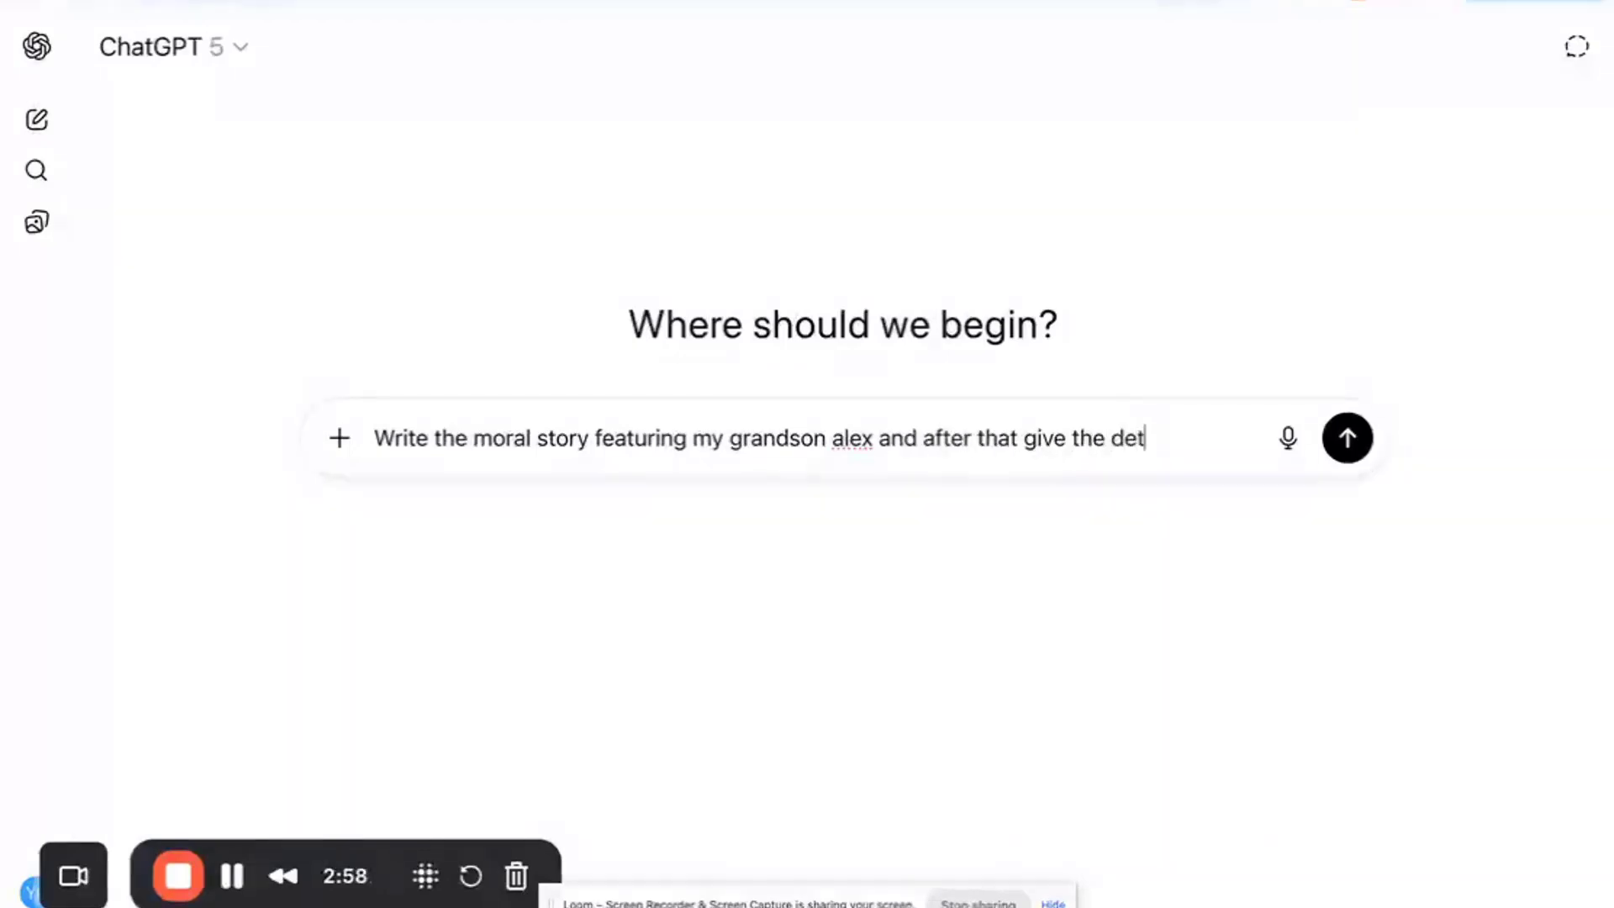
text(ailed cost)
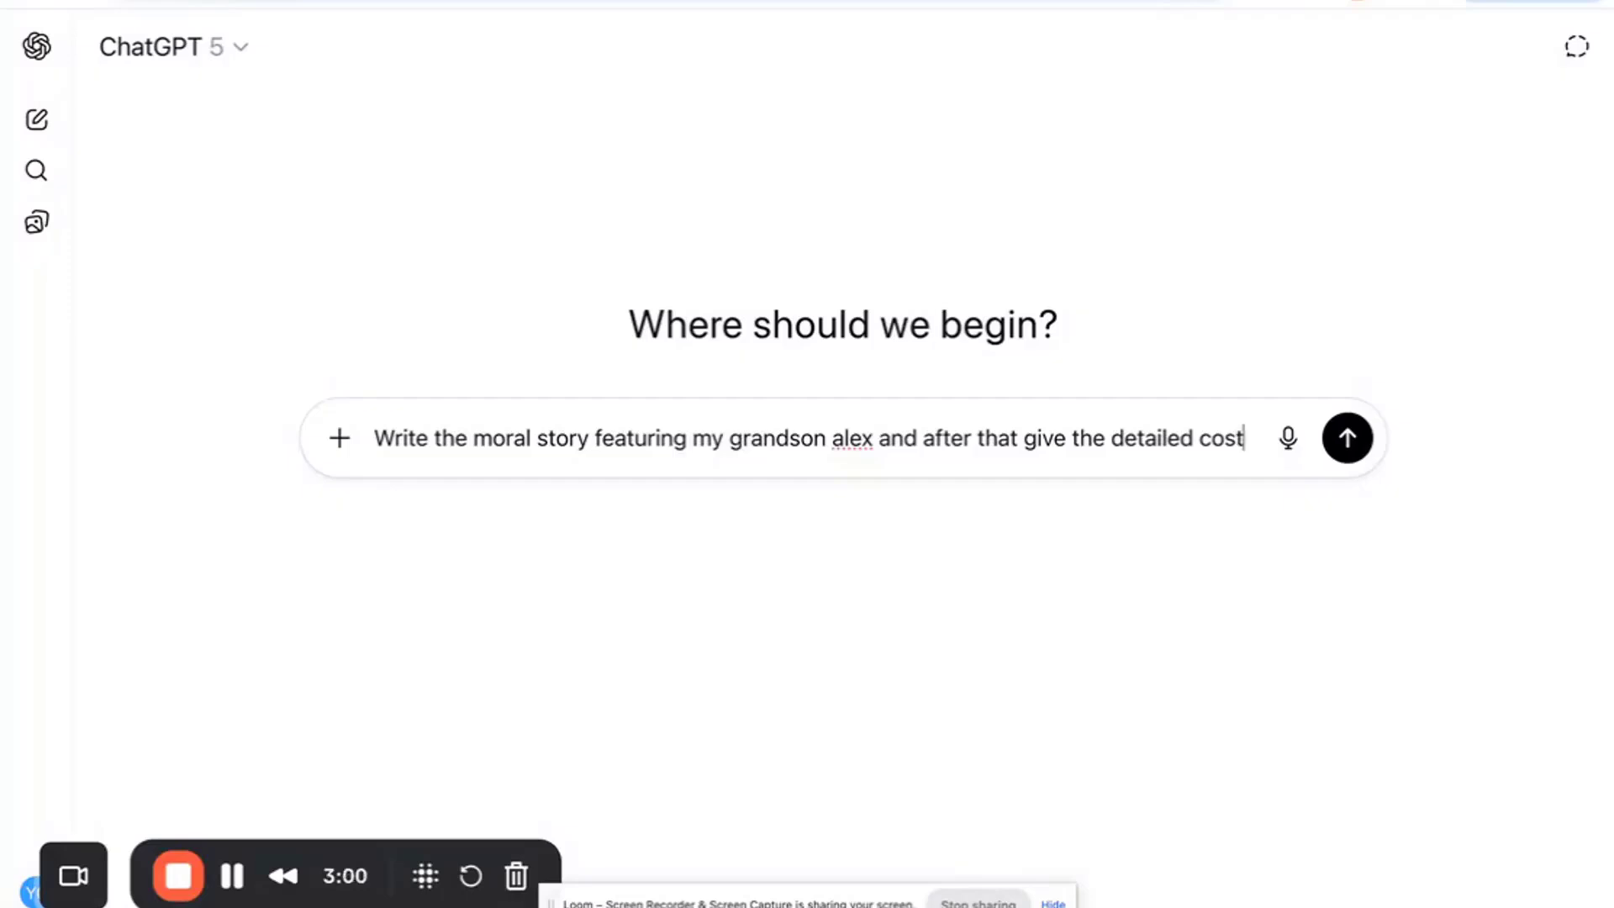
text(ume direction)
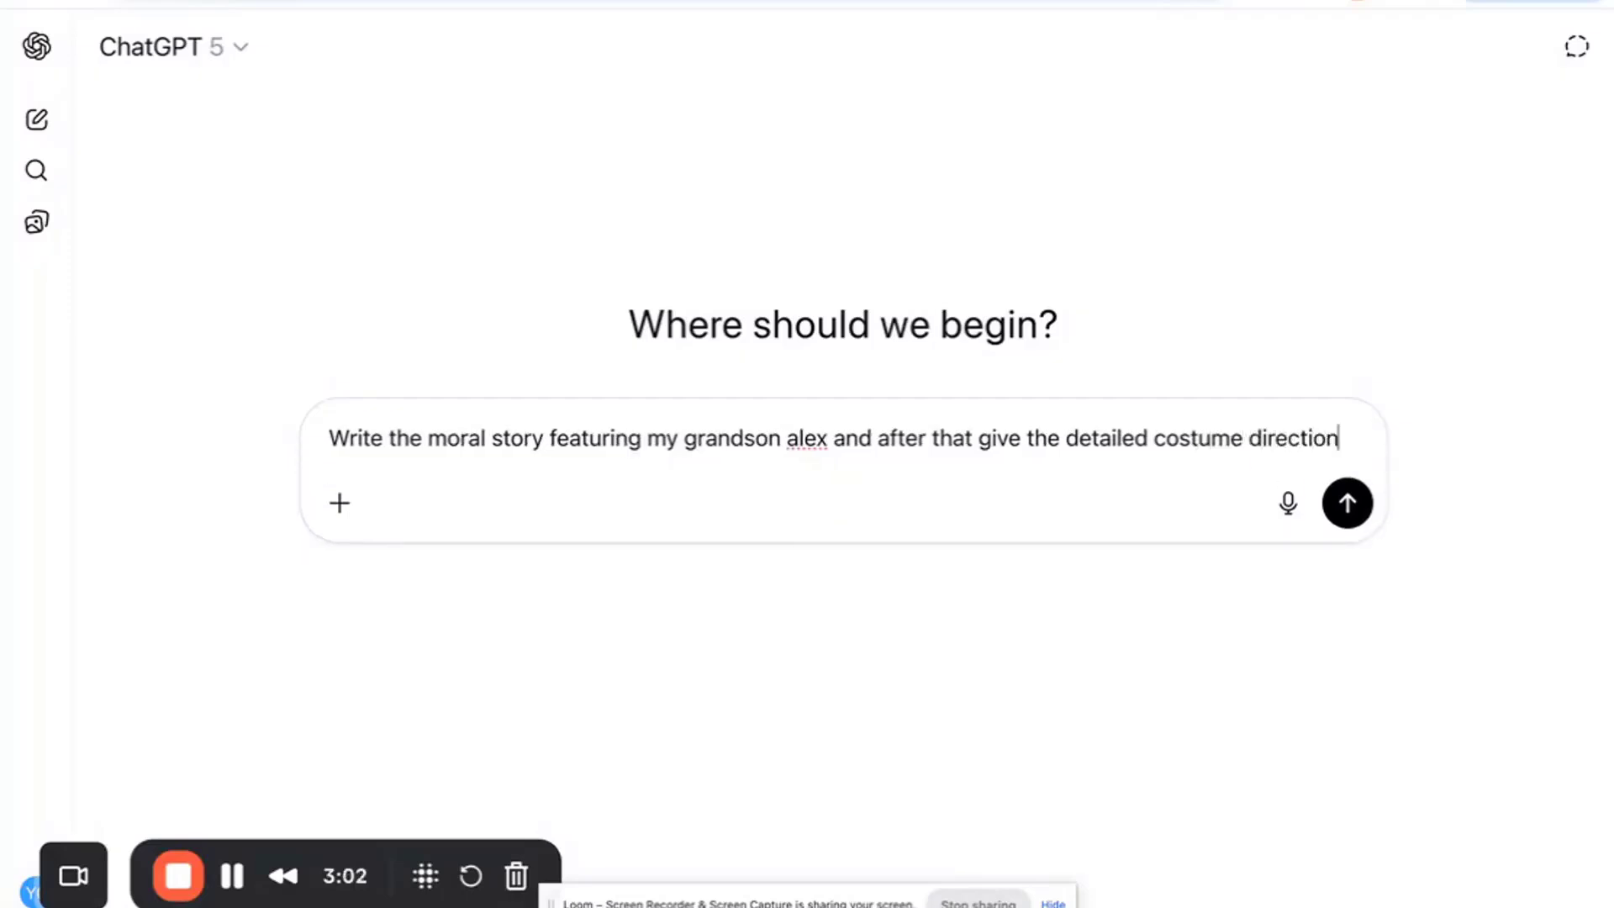
key(Return)
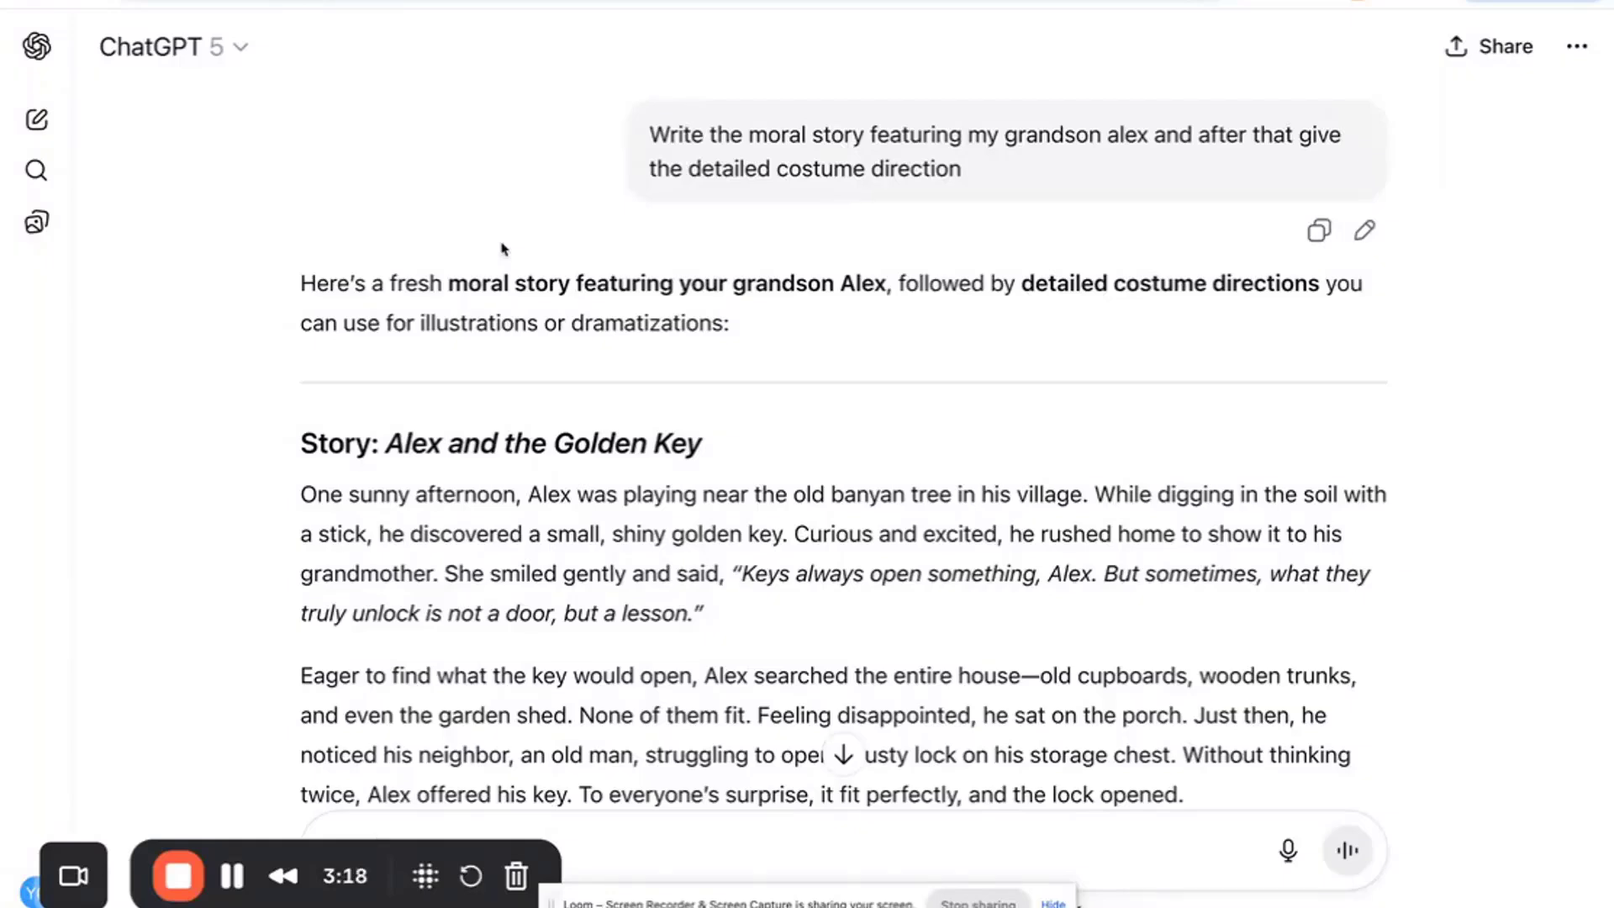
scroll(548, 206, down, 5)
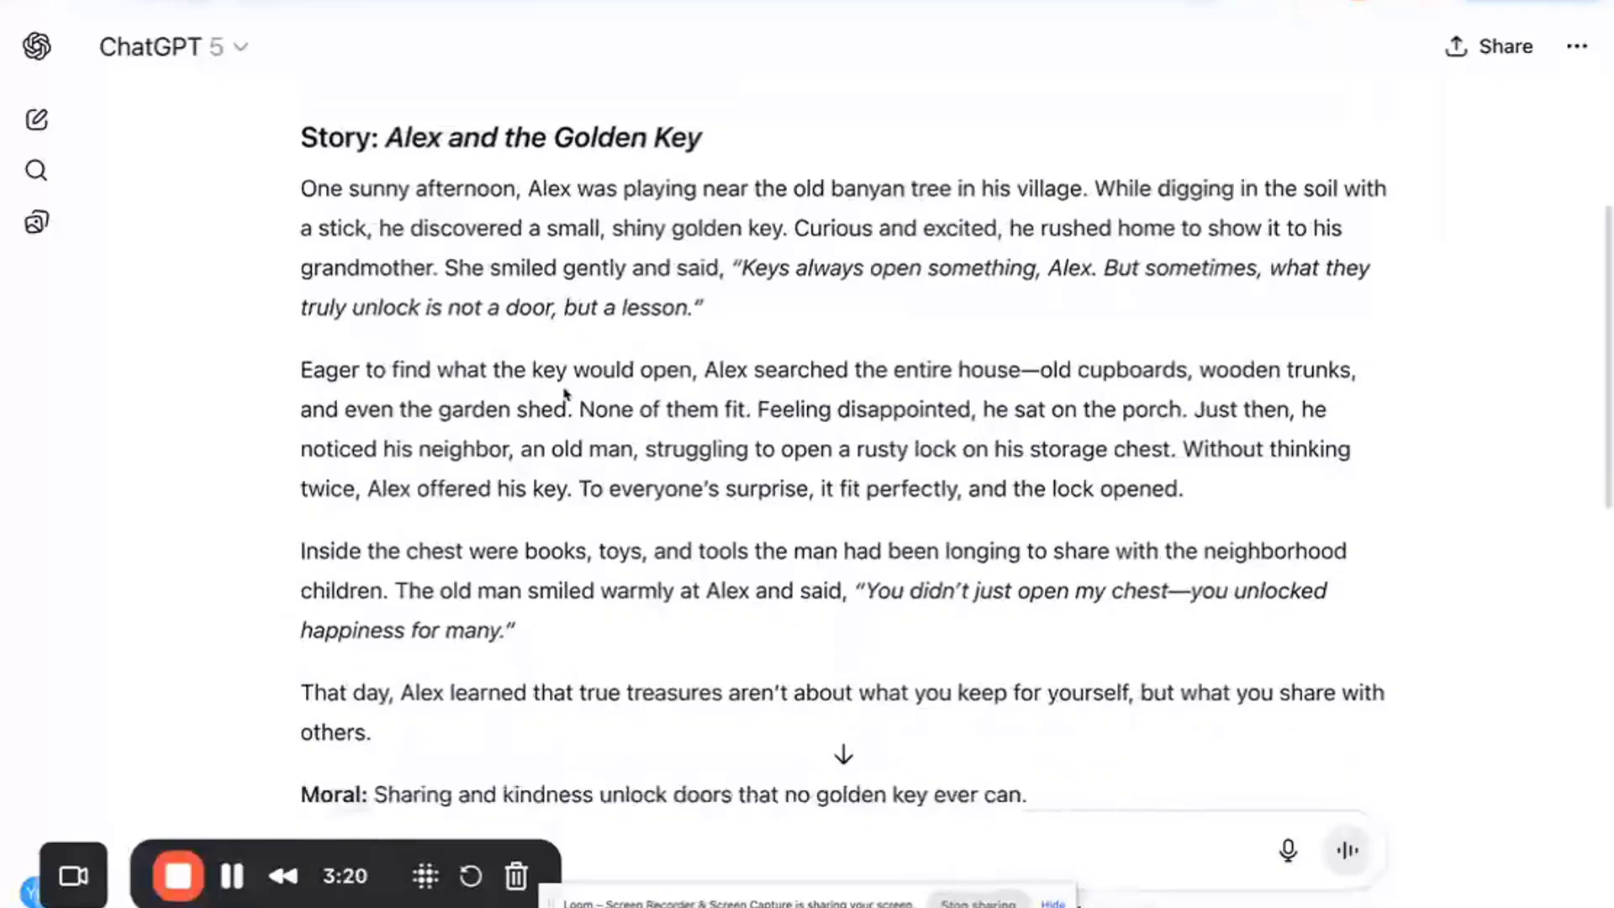
scroll(437, 560, down, 1)
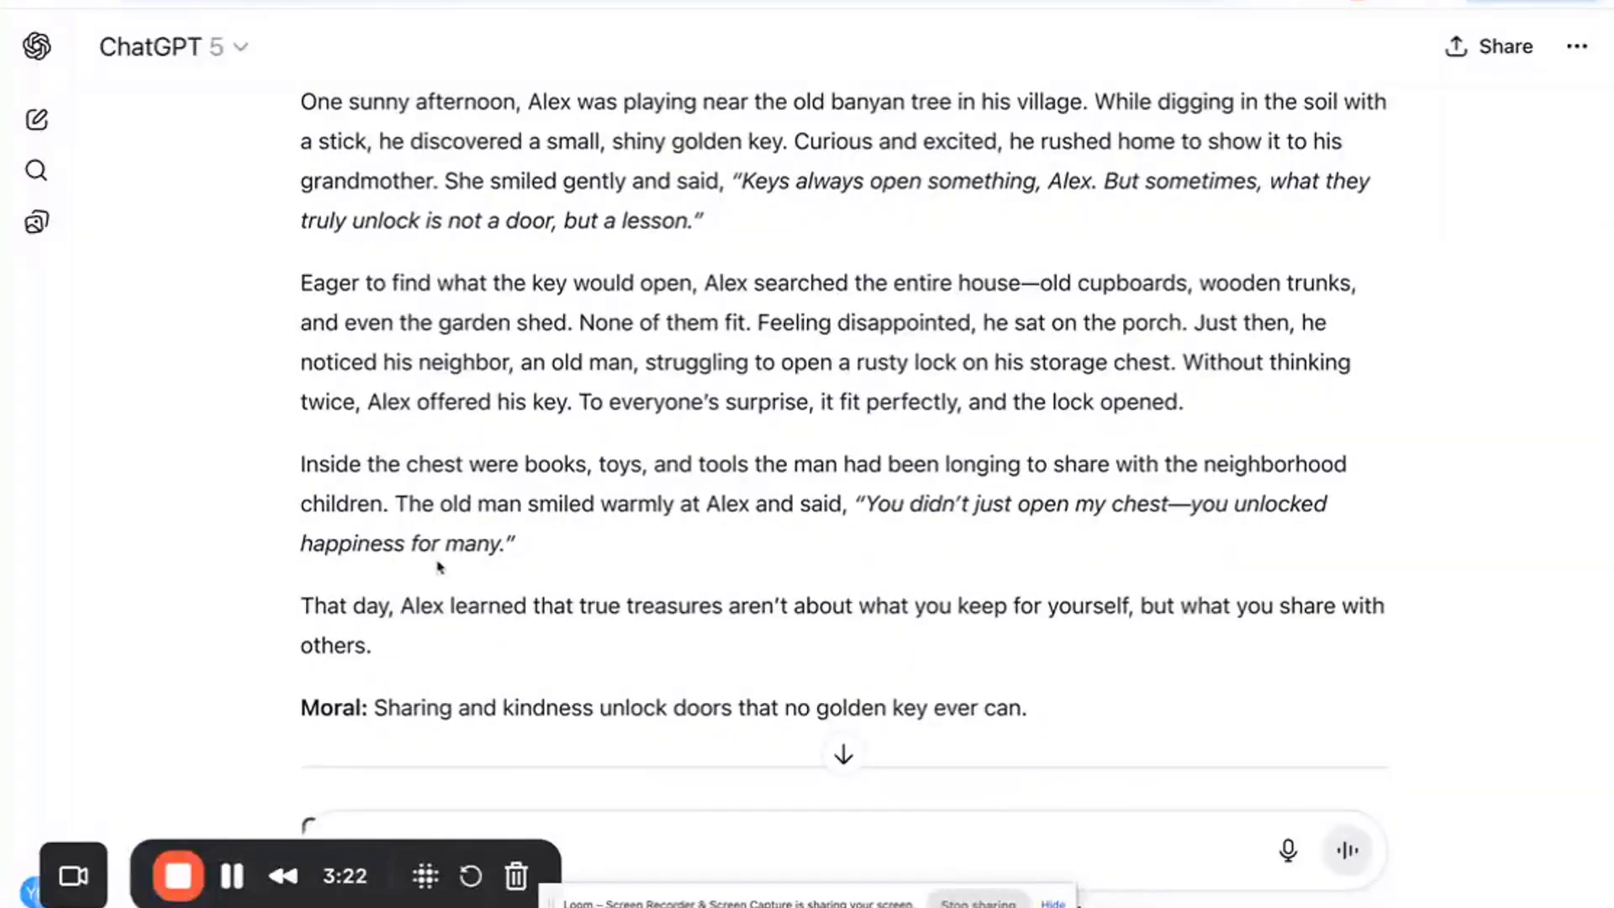
- Copy the full story text from ChatGPT's reply and paste it into the Story Script field
scroll(438, 566, up, 2)
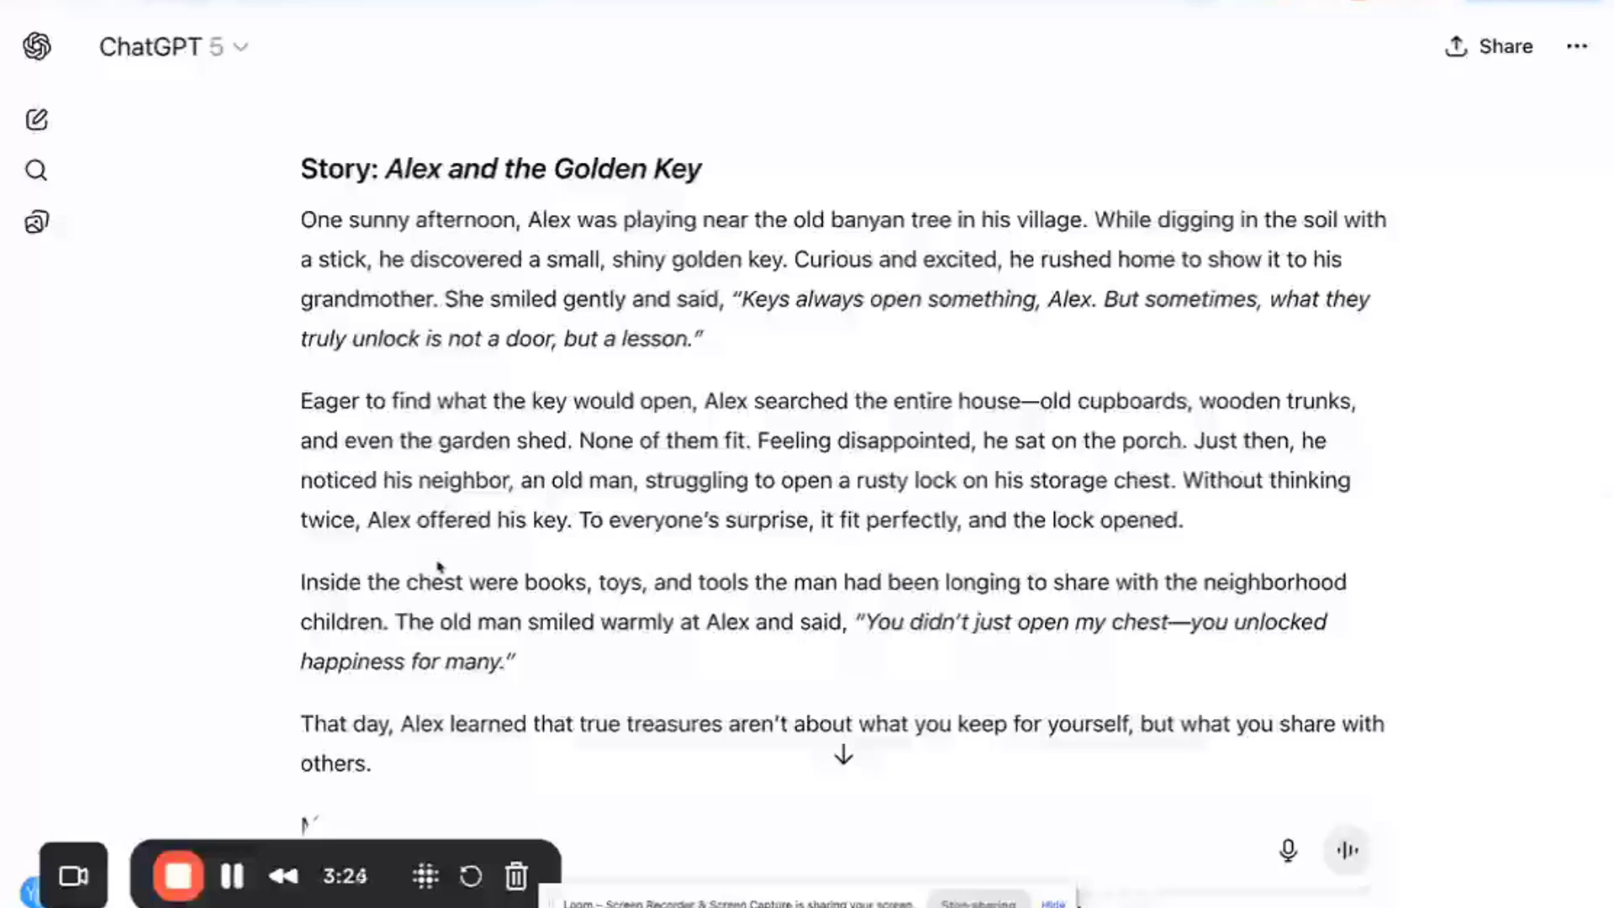
scroll(438, 567, down, 1)
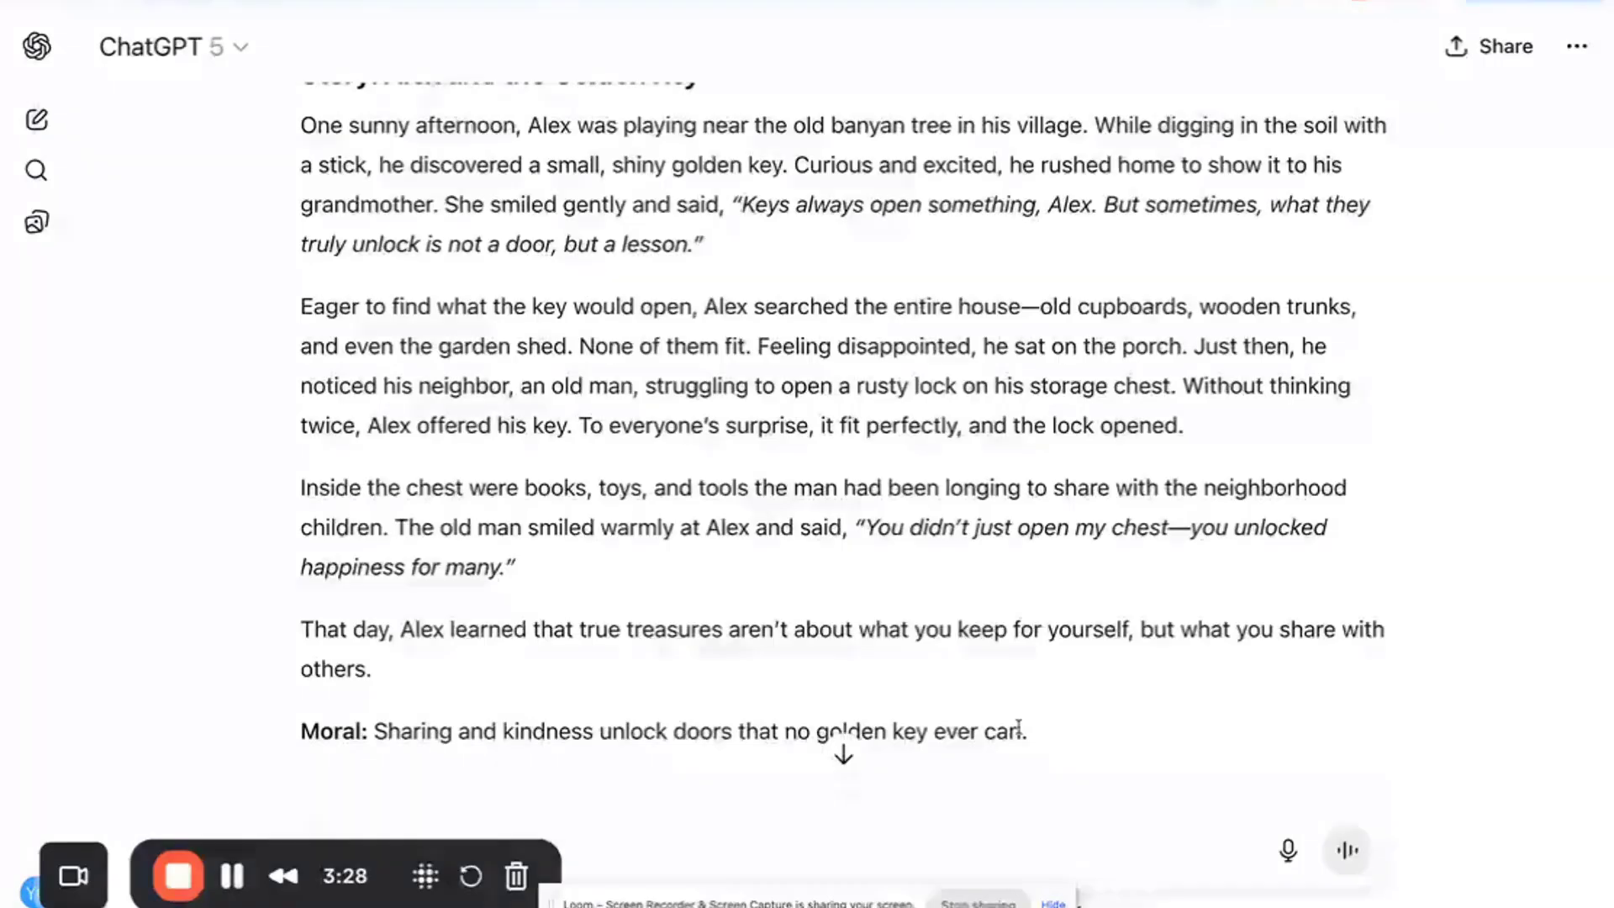
drag(1019, 728, 300, 118)
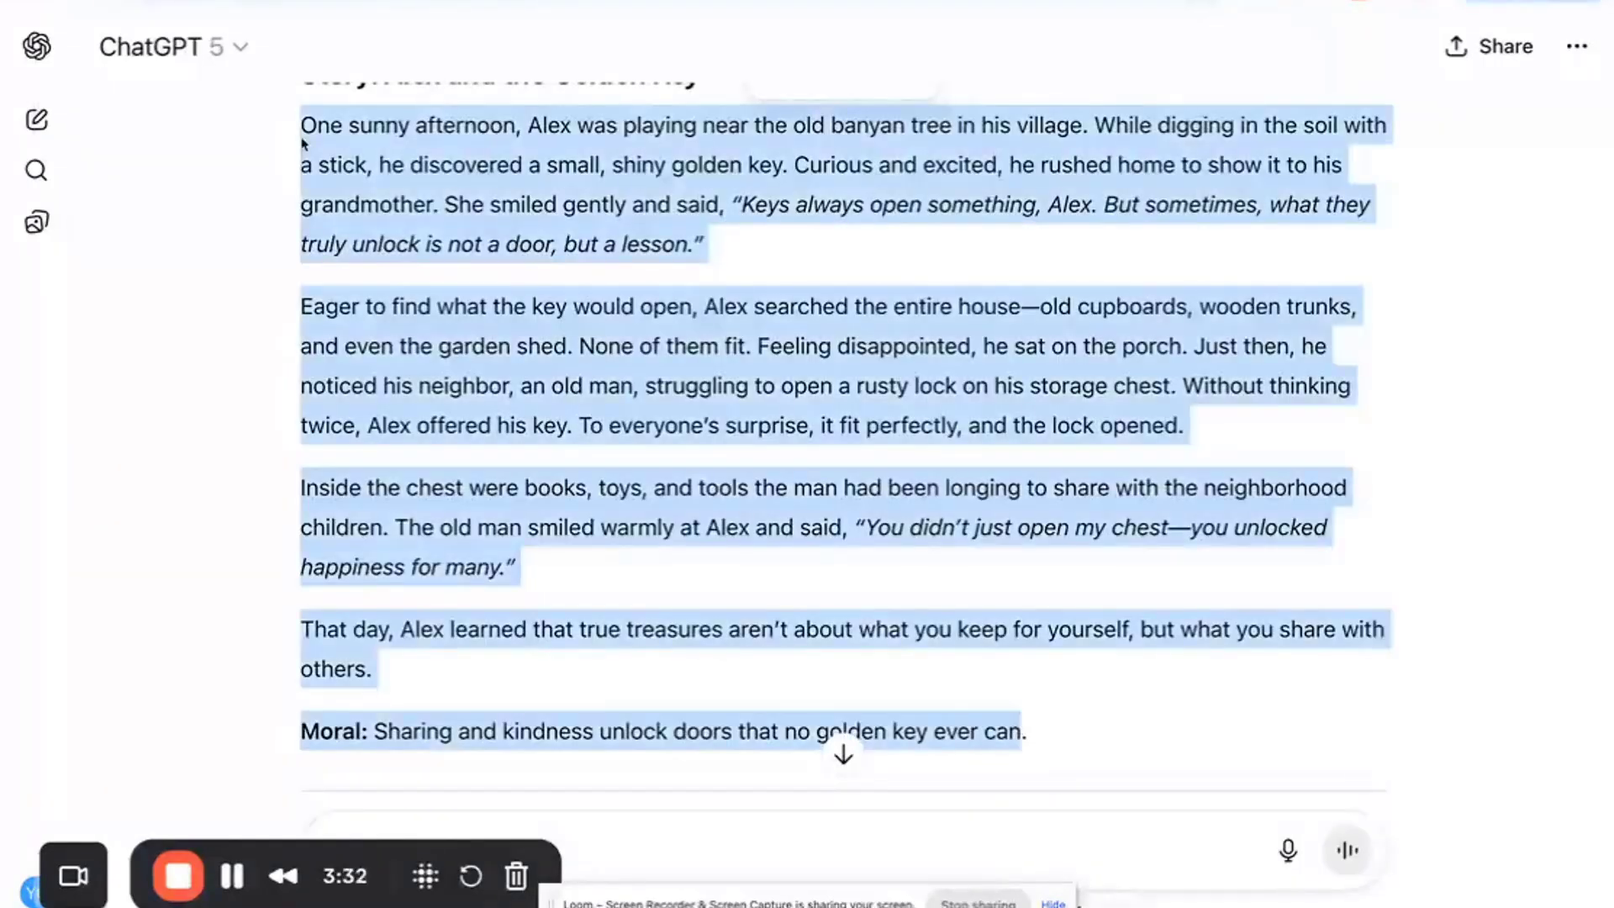
scroll(395, 303, up, 1)
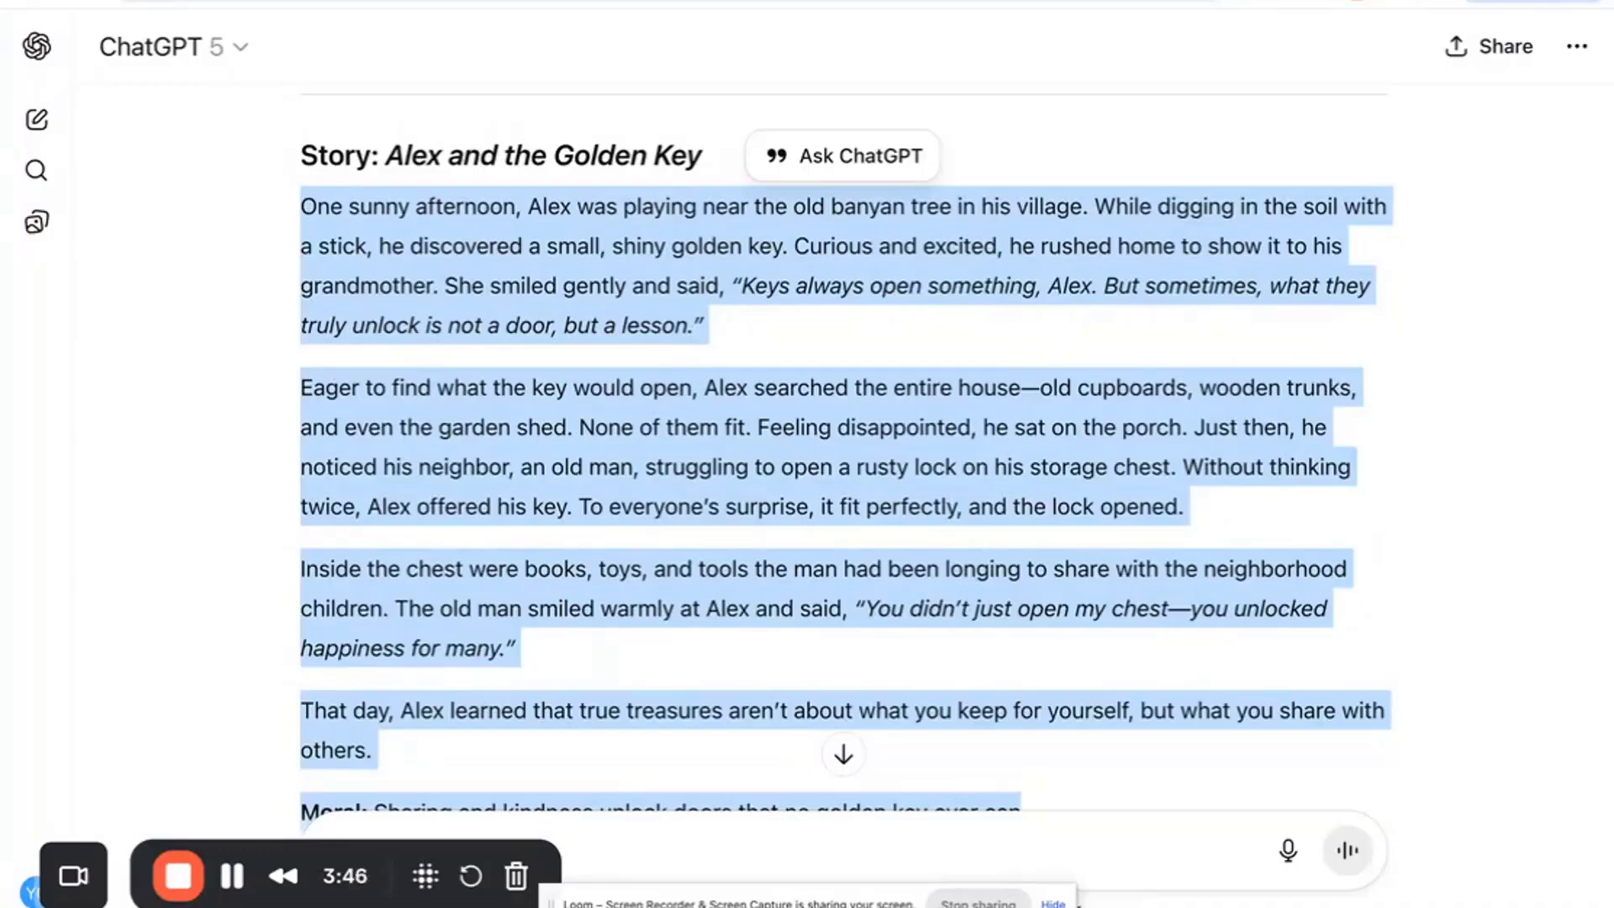
click(386, 2)
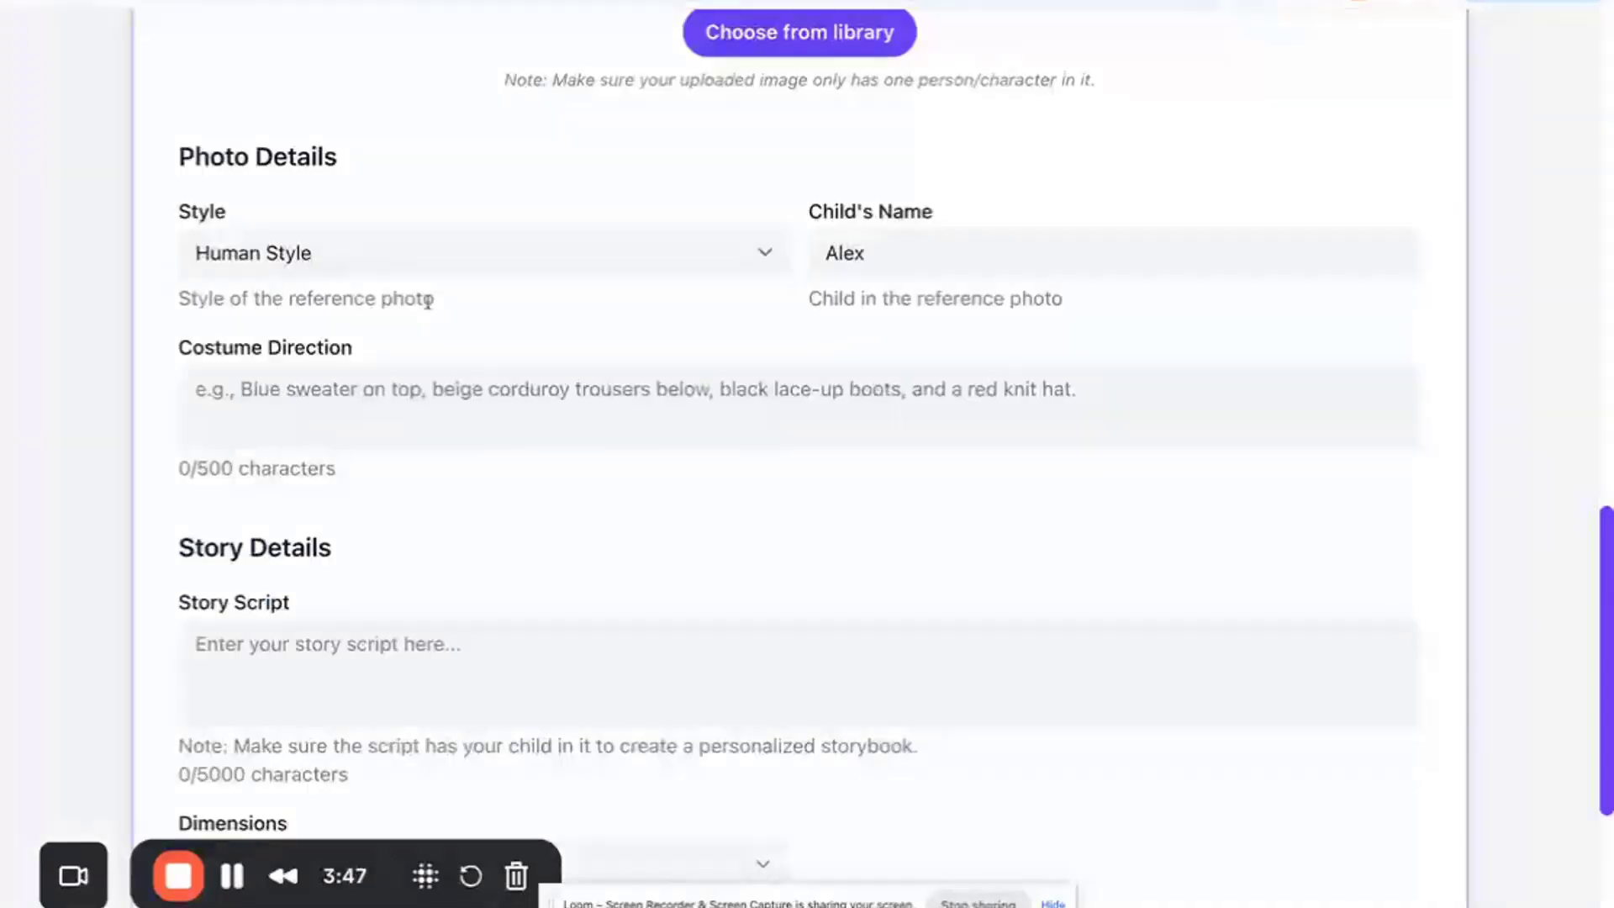
click(408, 644)
key(ctrl+v)
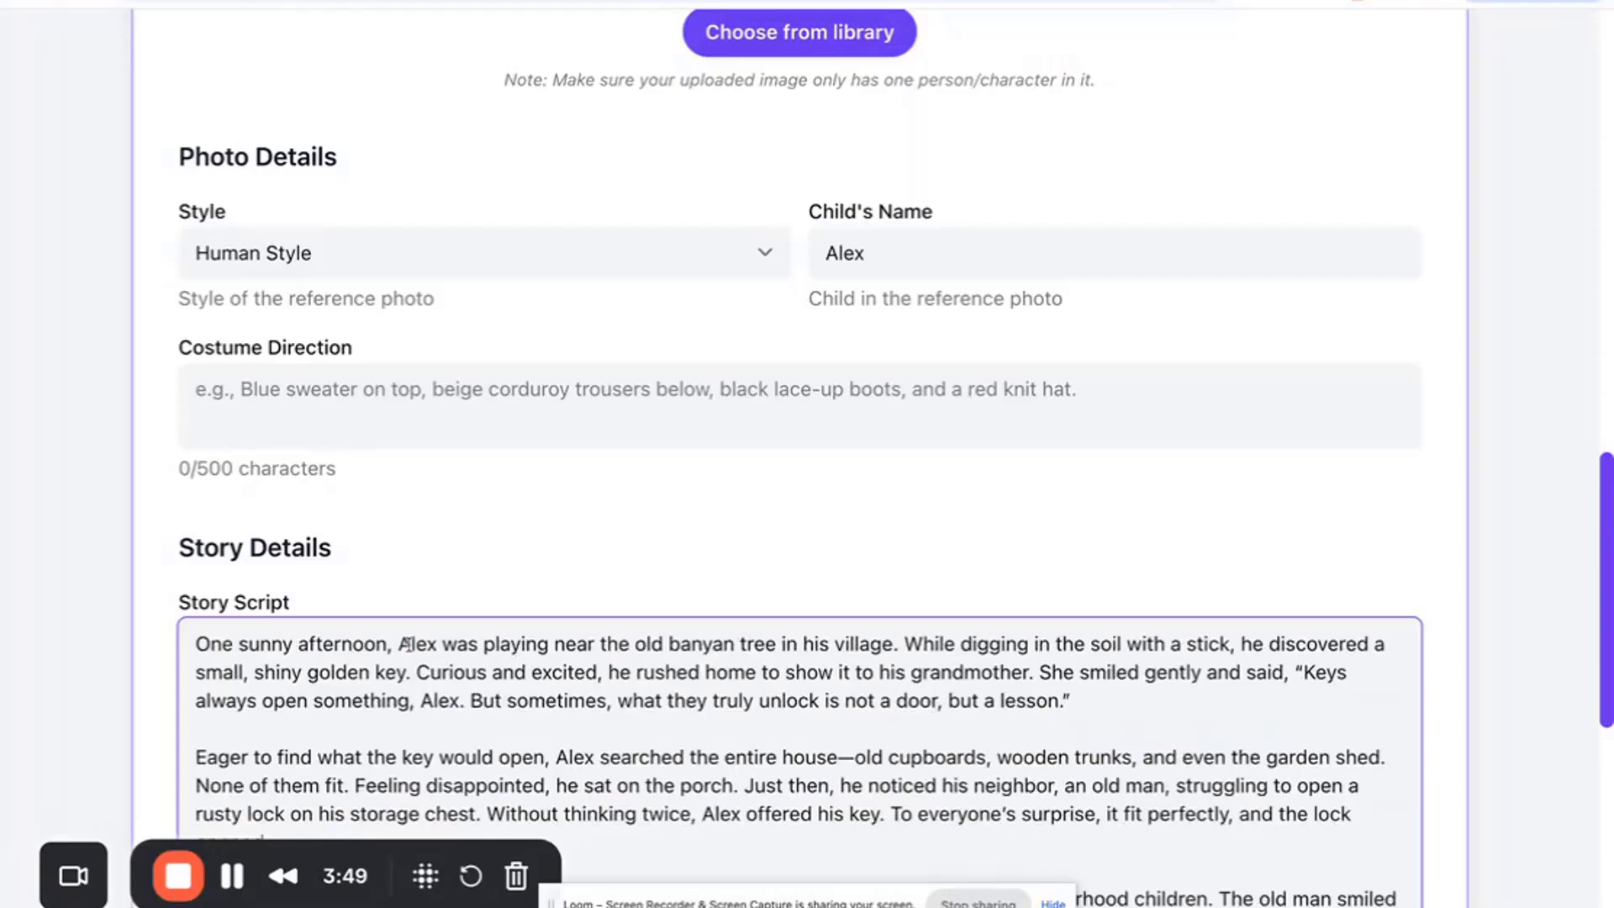
- Return to ChatGPT and ask: please give cosutomer direction only in single sentence
click(407, 1)
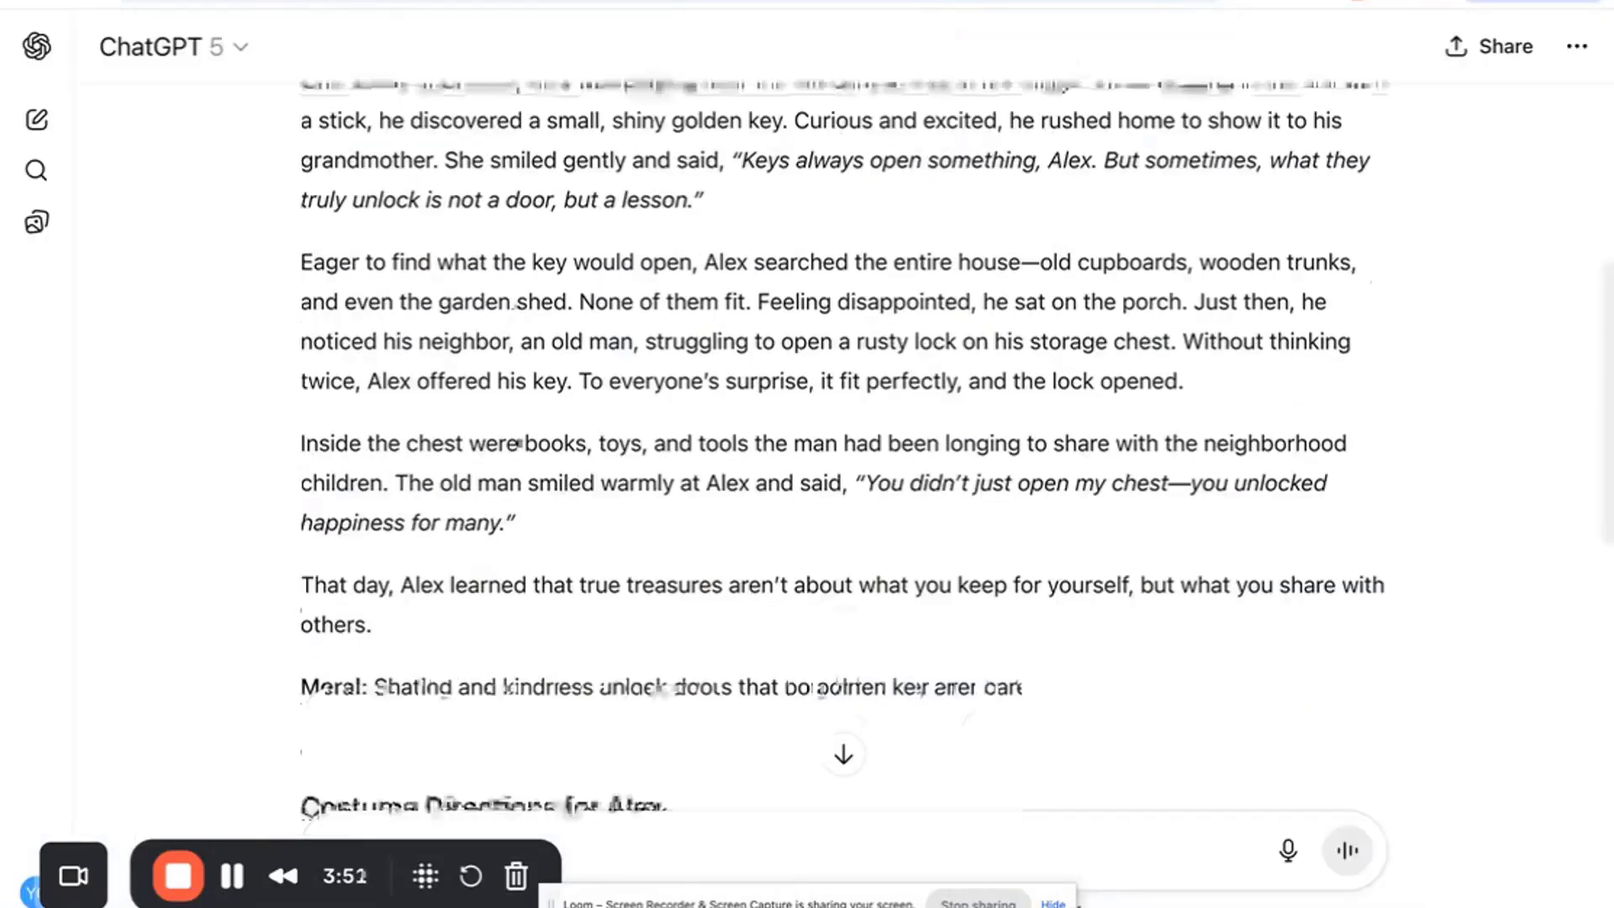
scroll(519, 443, down, 5)
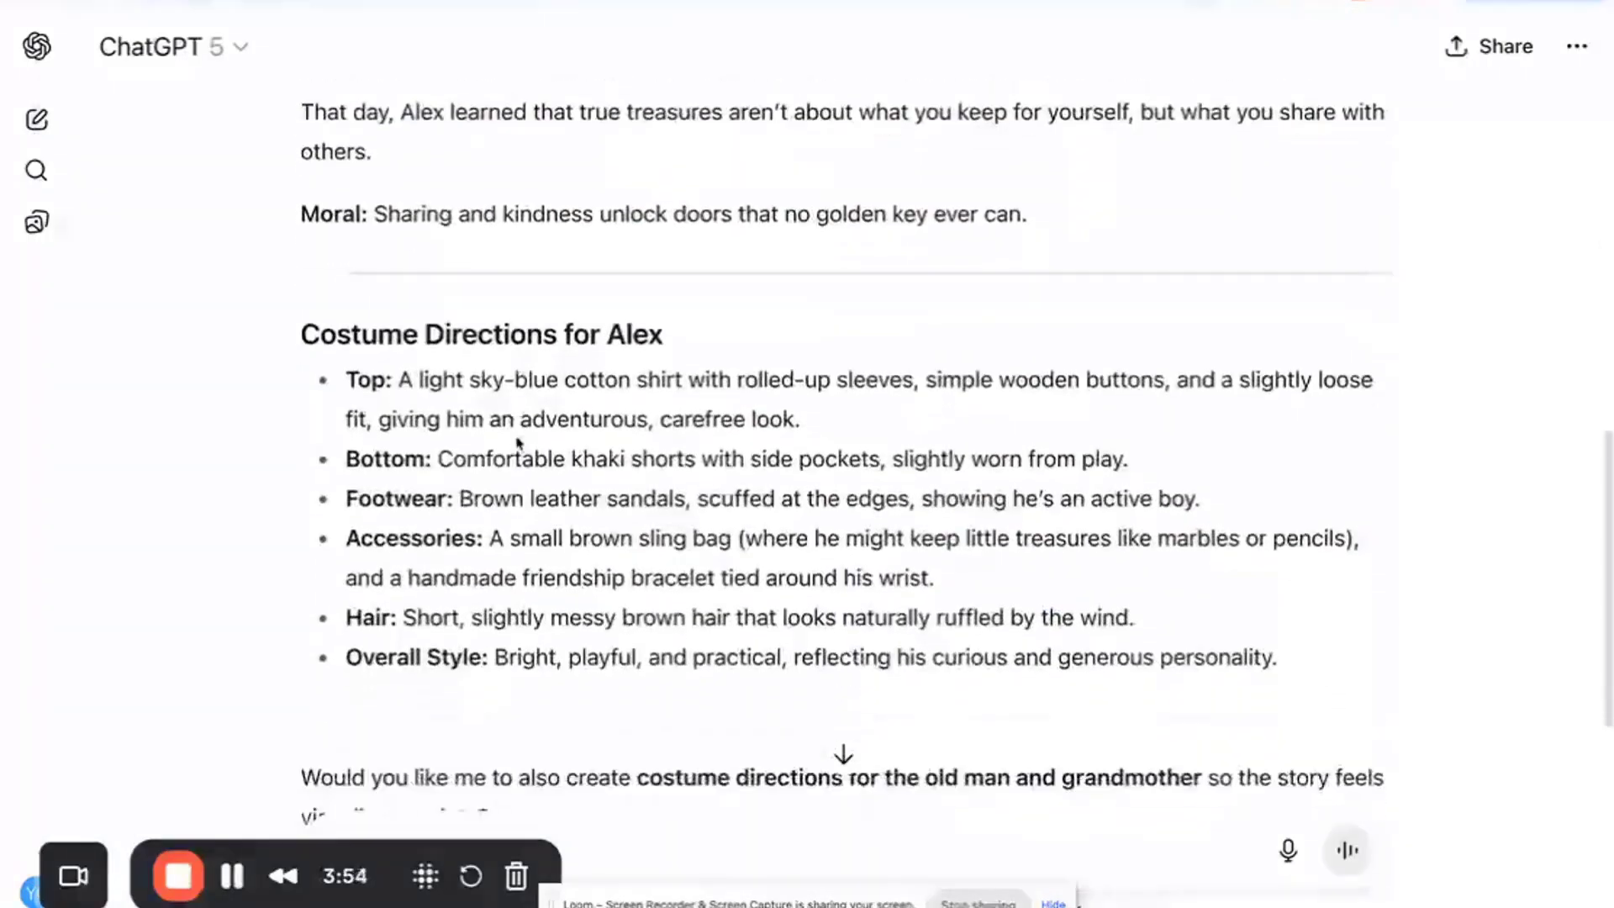
scroll(373, 339, down, 3)
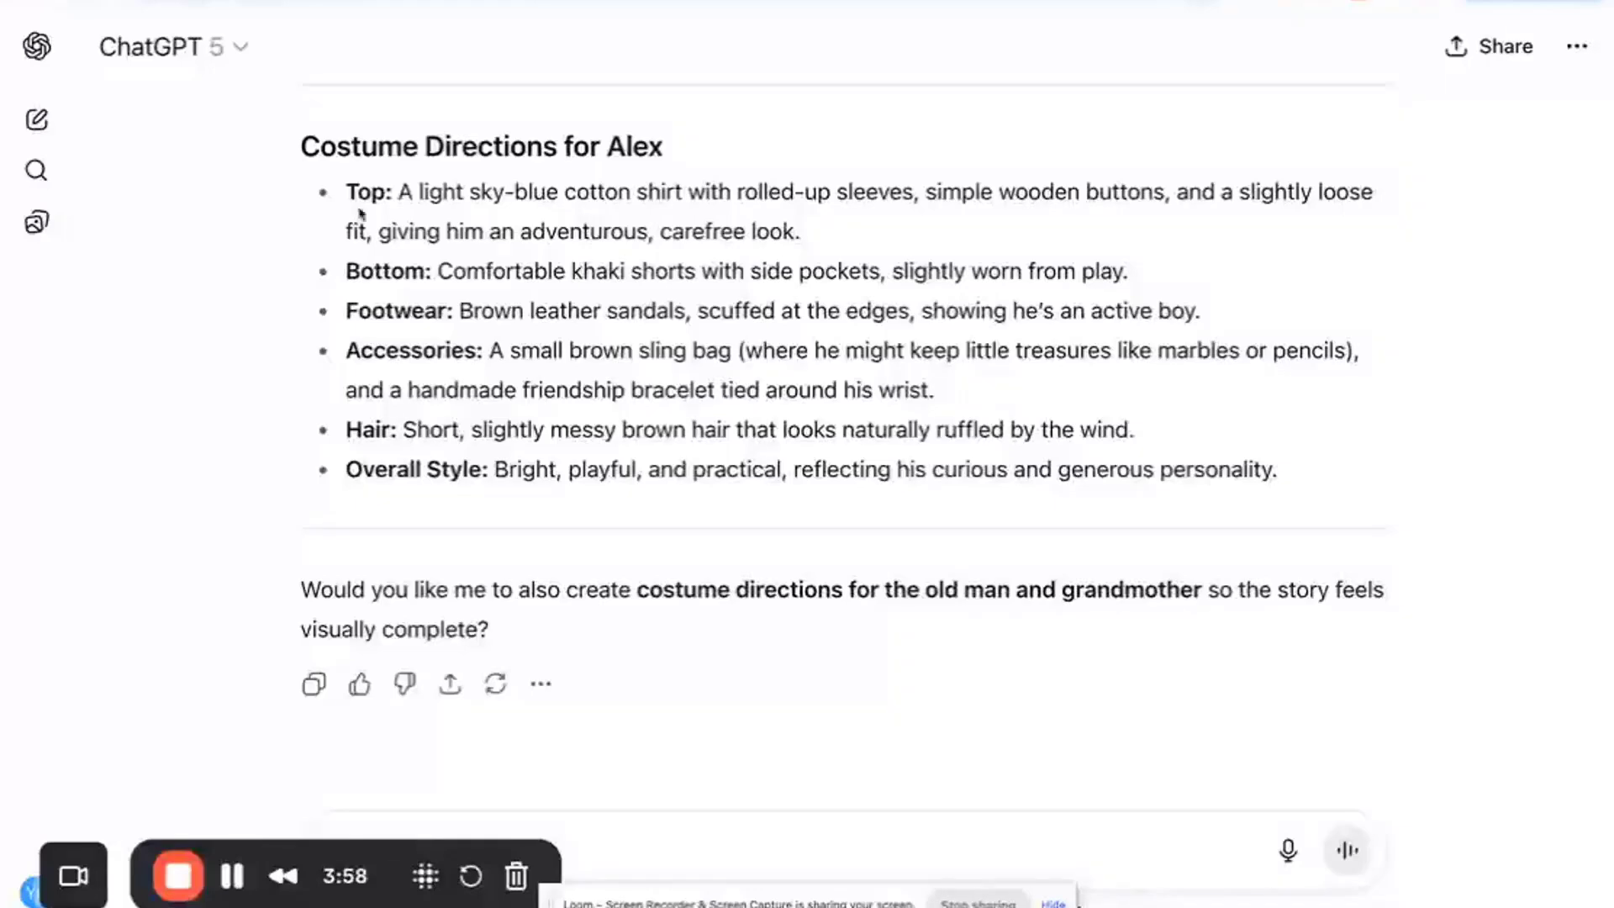
scroll(937, 443, down, 2)
scroll(937, 442, down, 1)
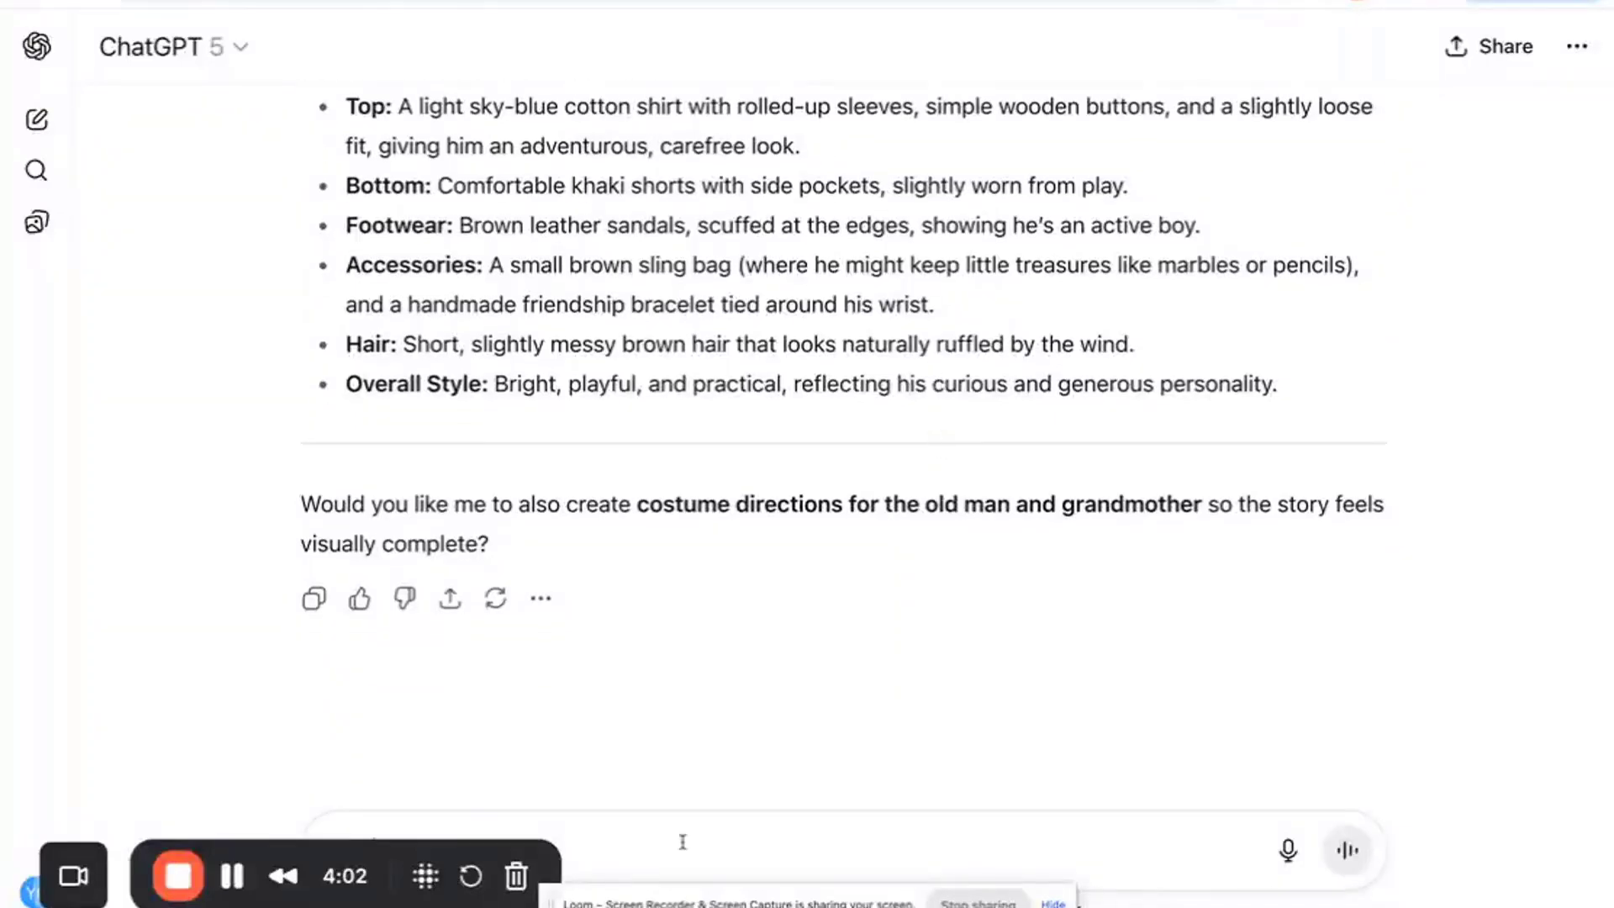
text(now  me)
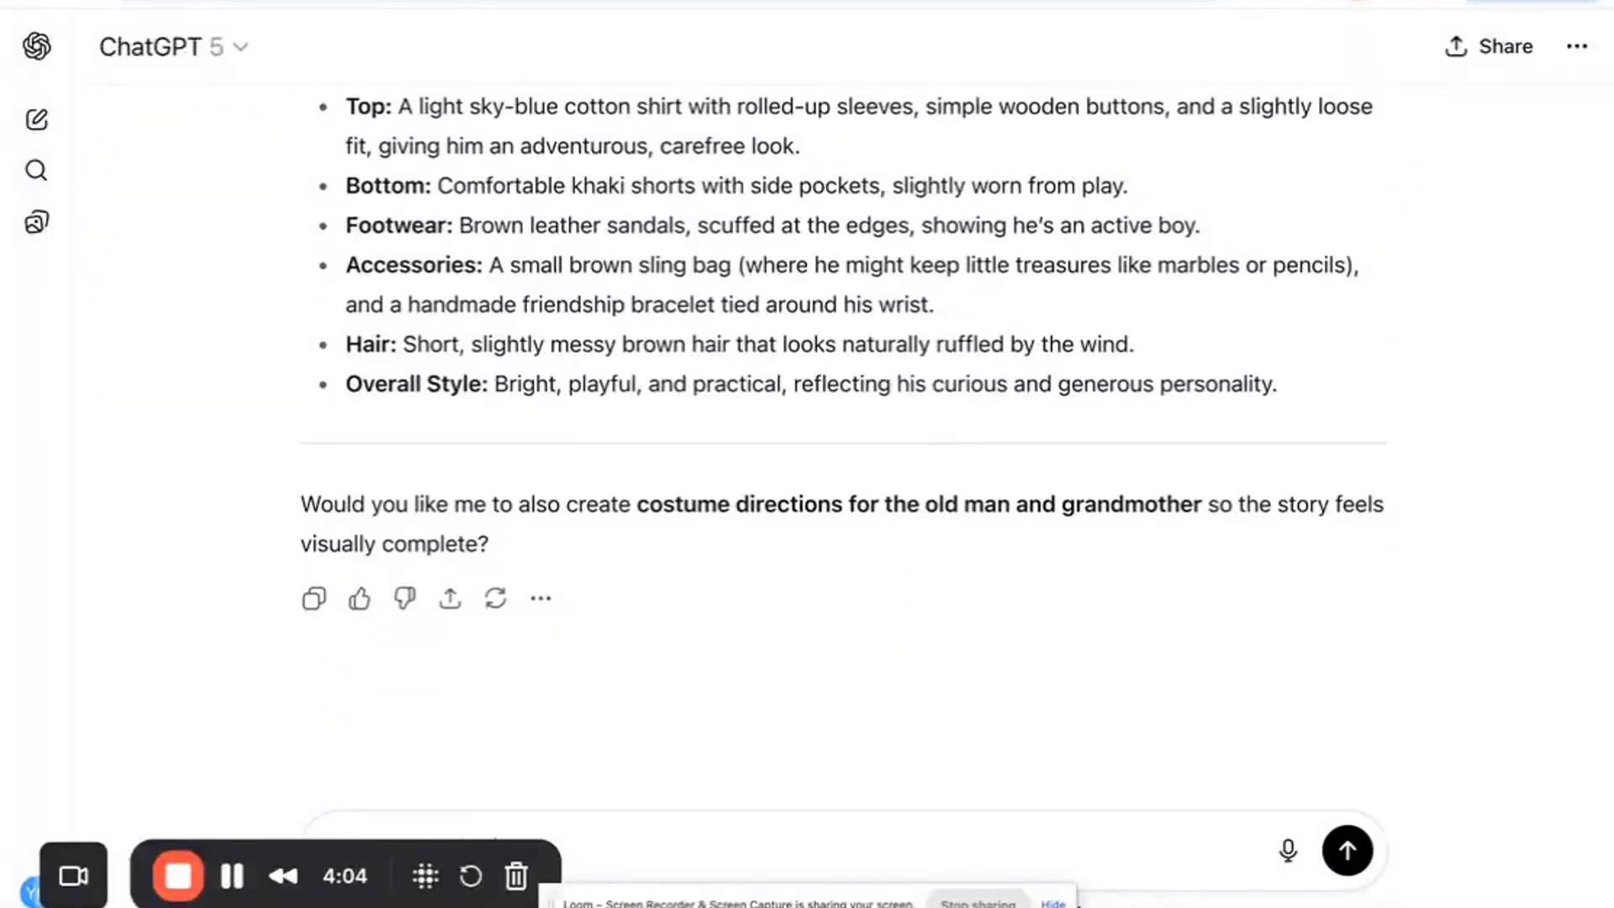
text(costomer directio)
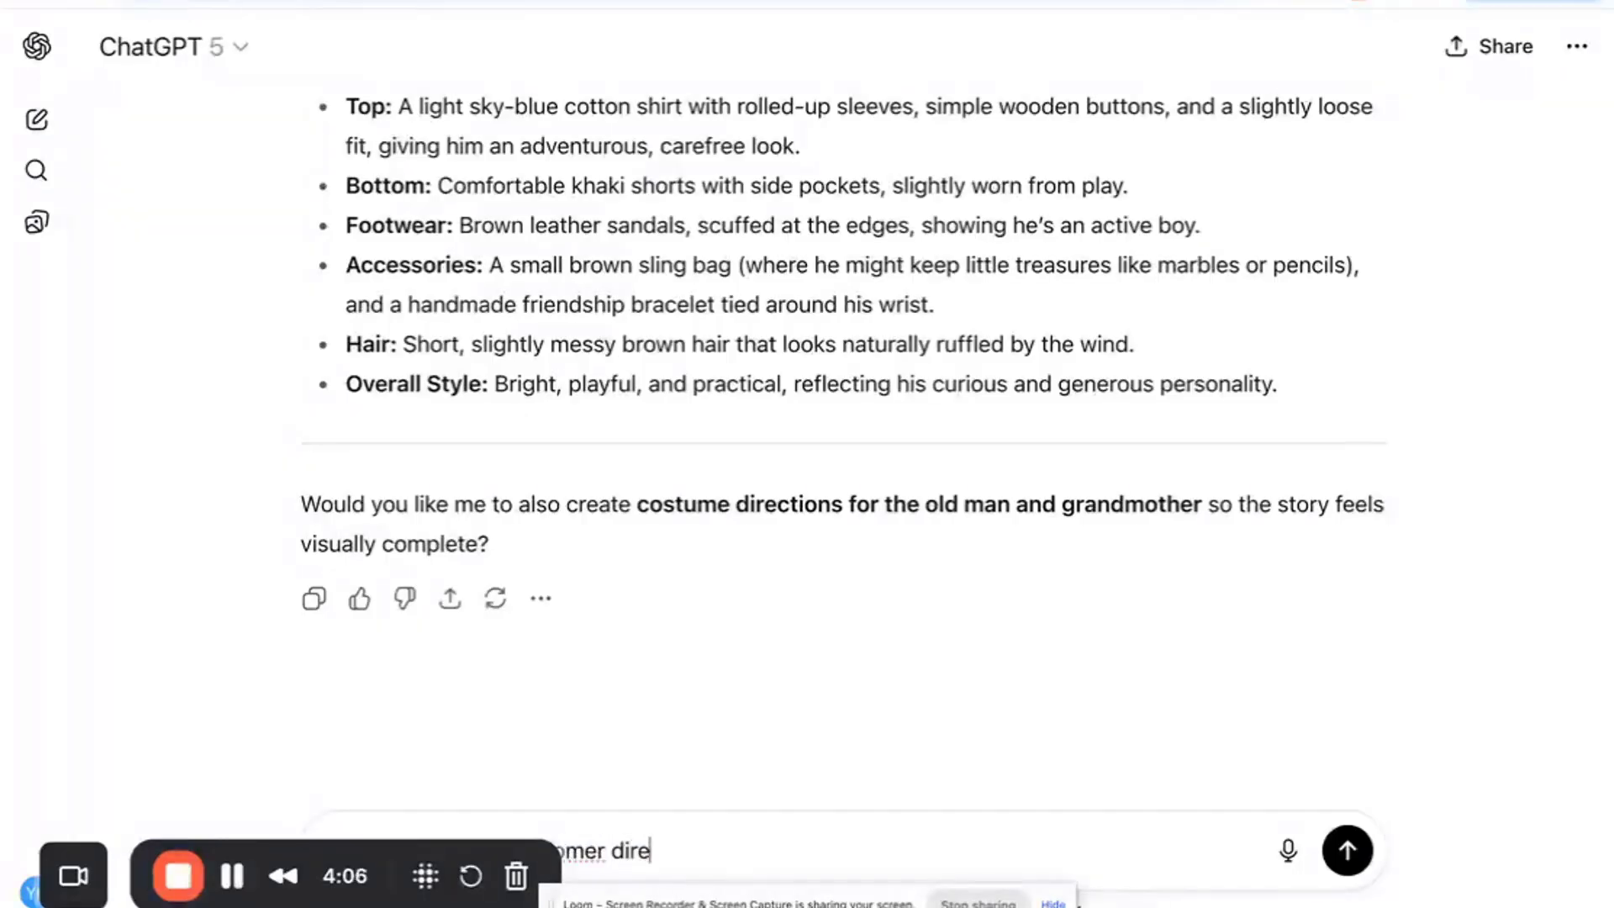
text(n only)
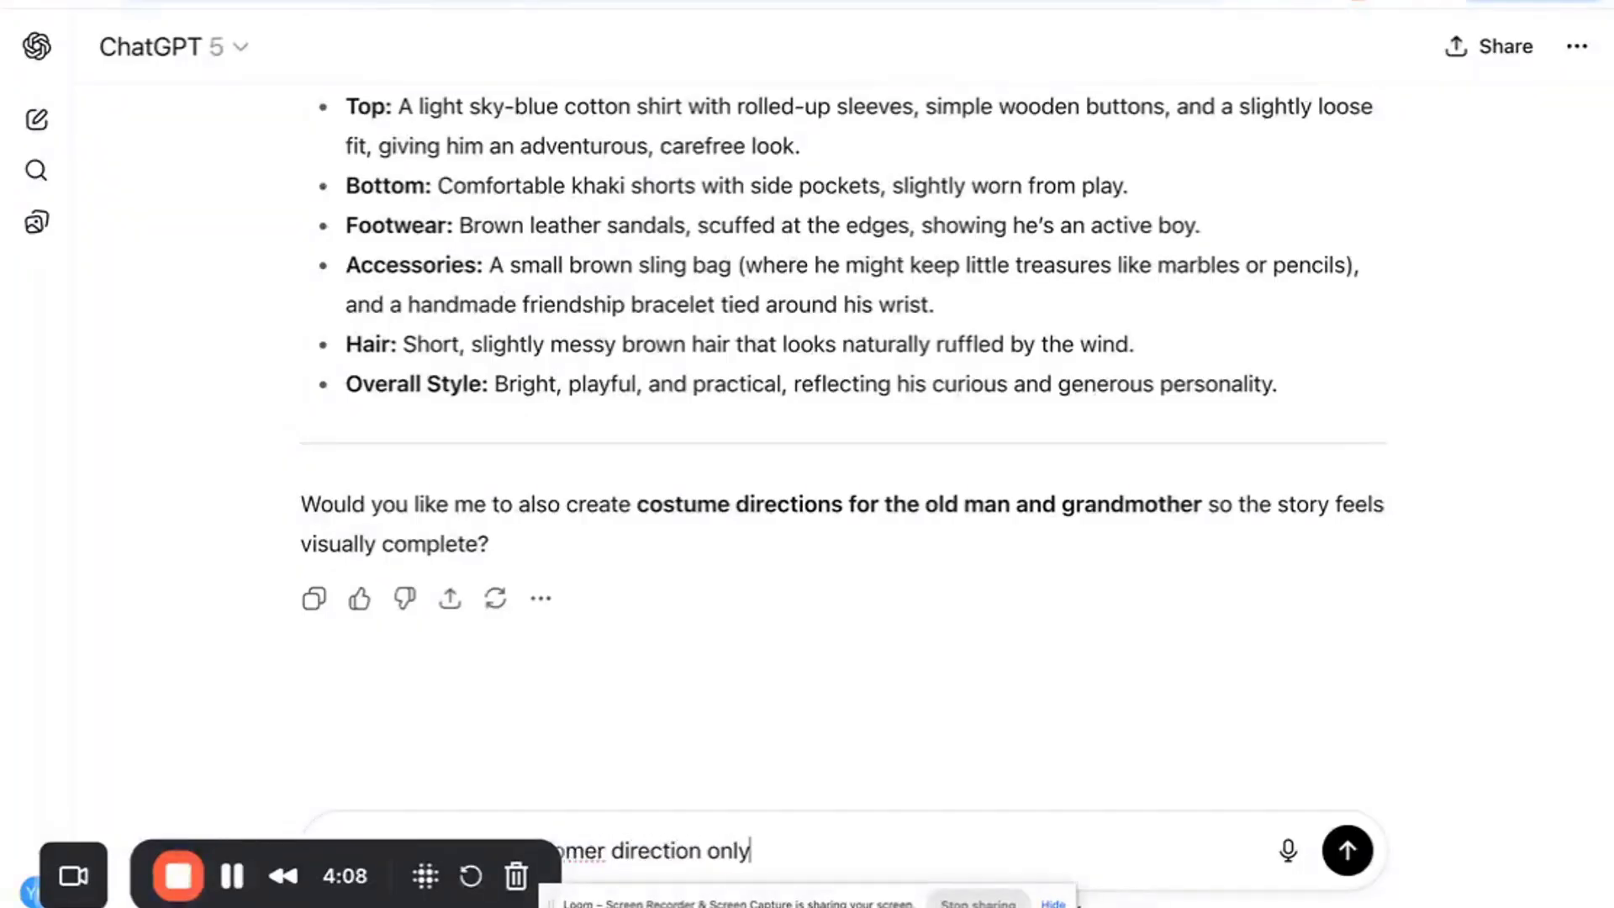
text( in single se)
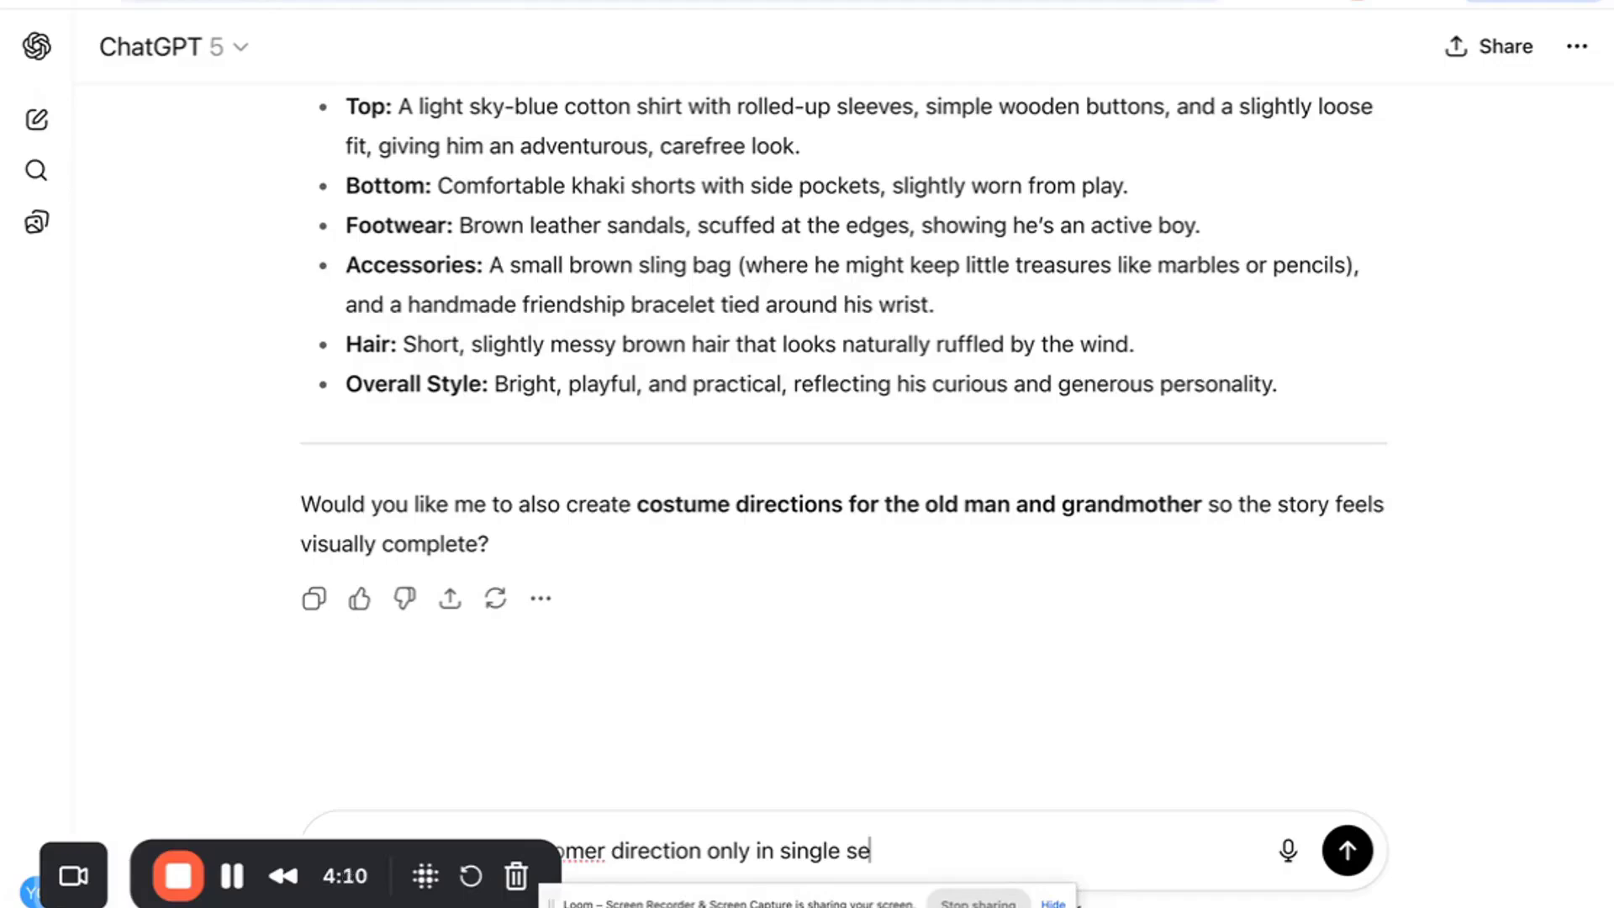
key(BackSpace)
key(BackSpace)
text(sentence)
key(Return)
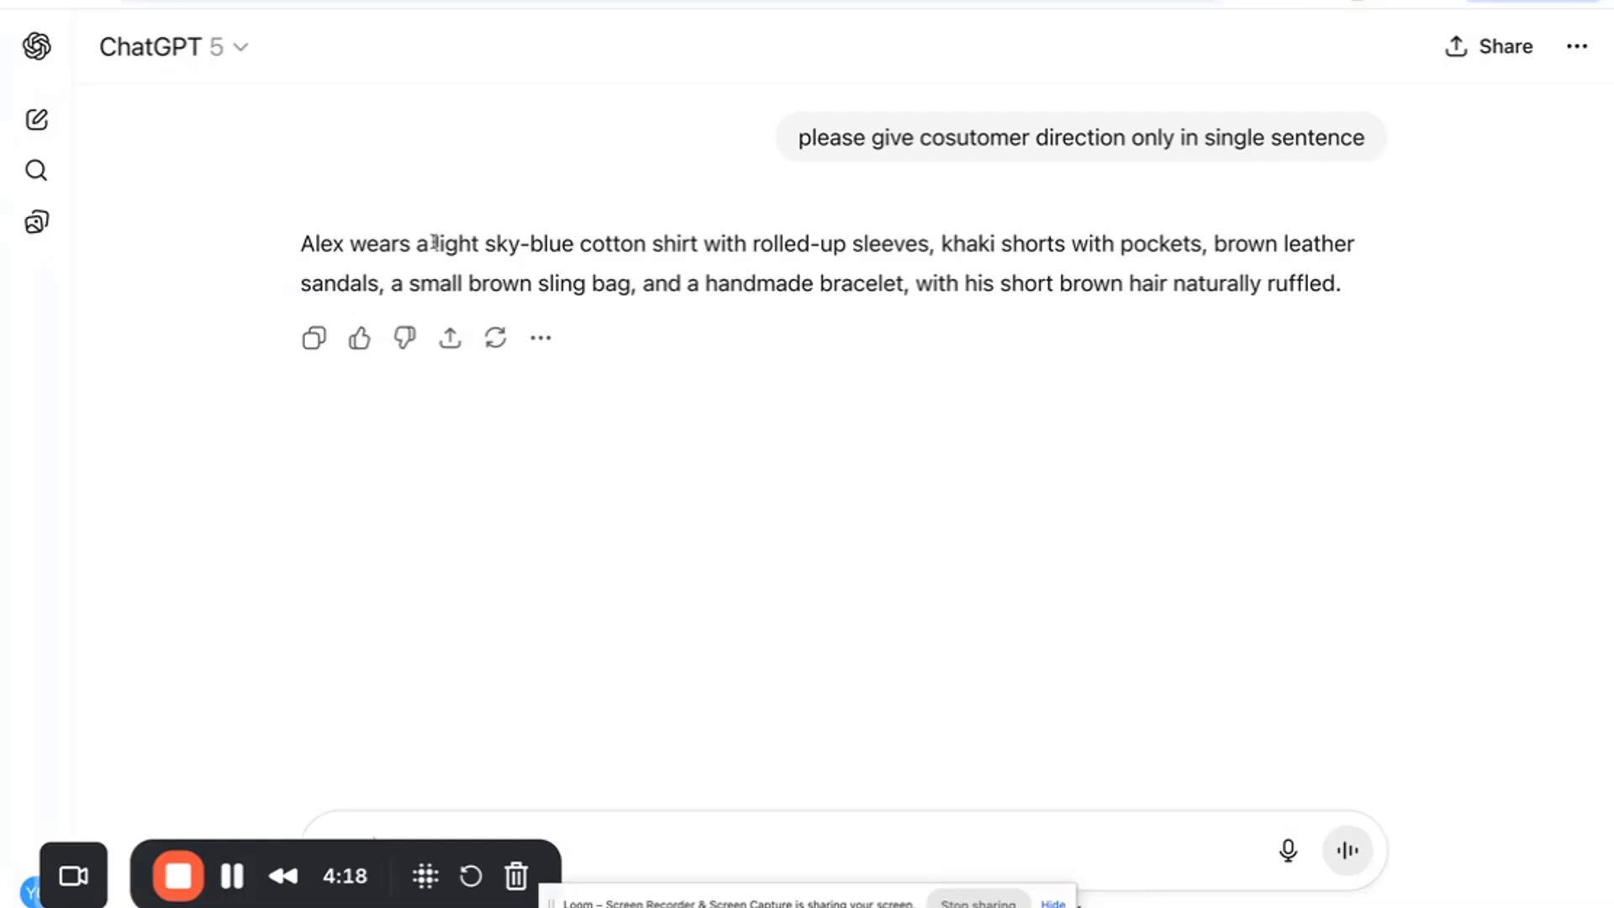
- Copy the costume sentence from "wears a light sky-blue" through "brown leather sandals" and paste it into Costume Direction
drag(434, 243, 1276, 246)
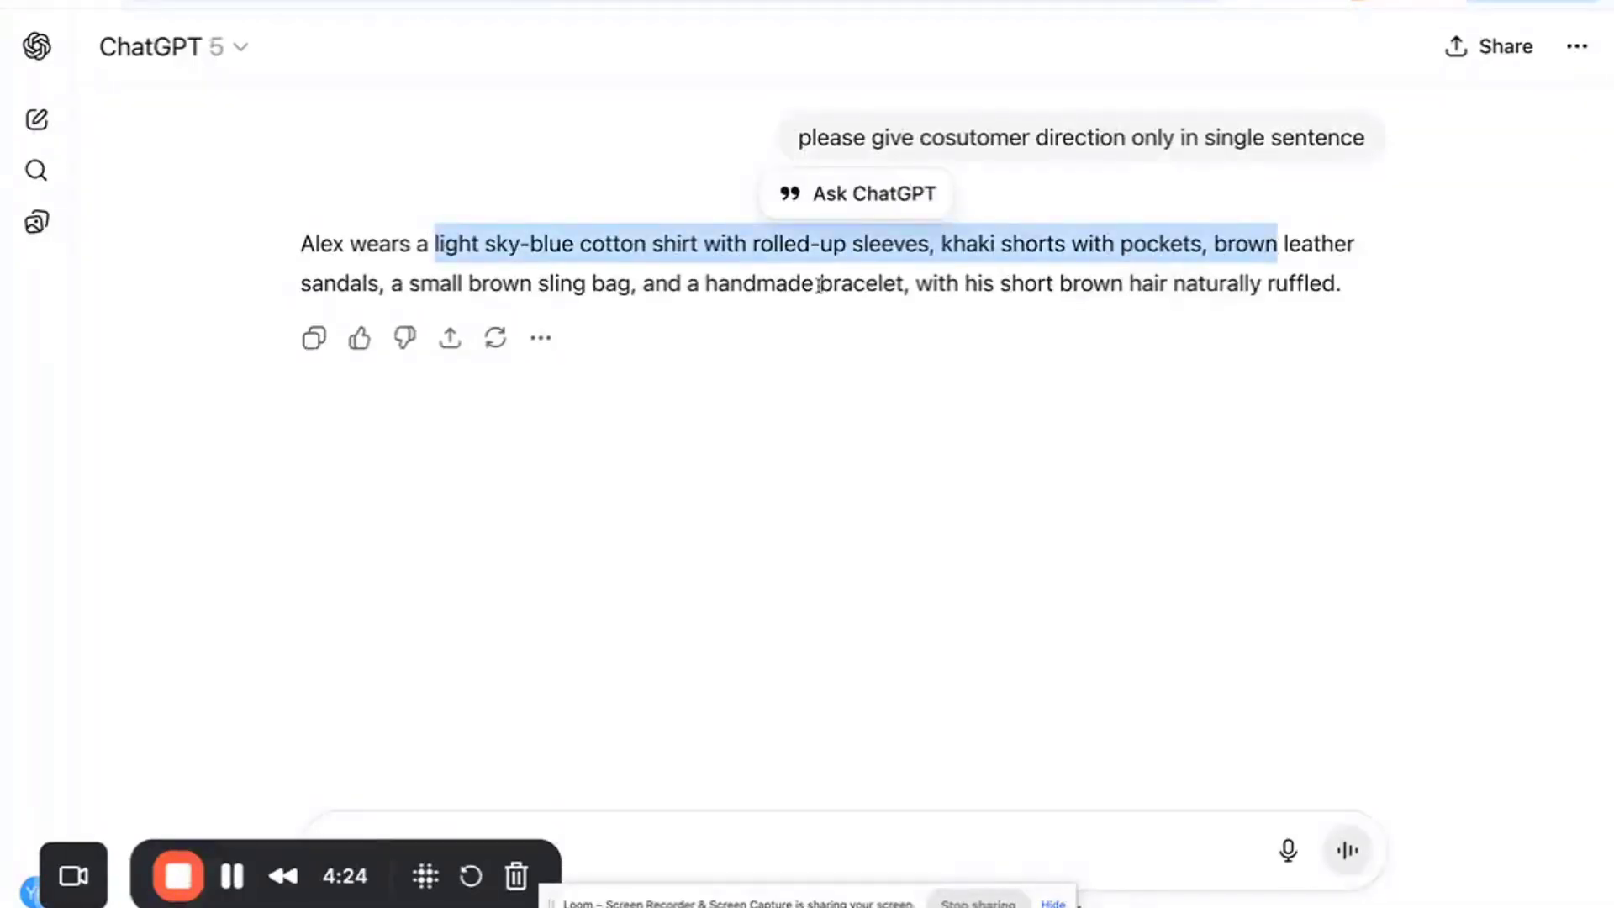
click(730, 284)
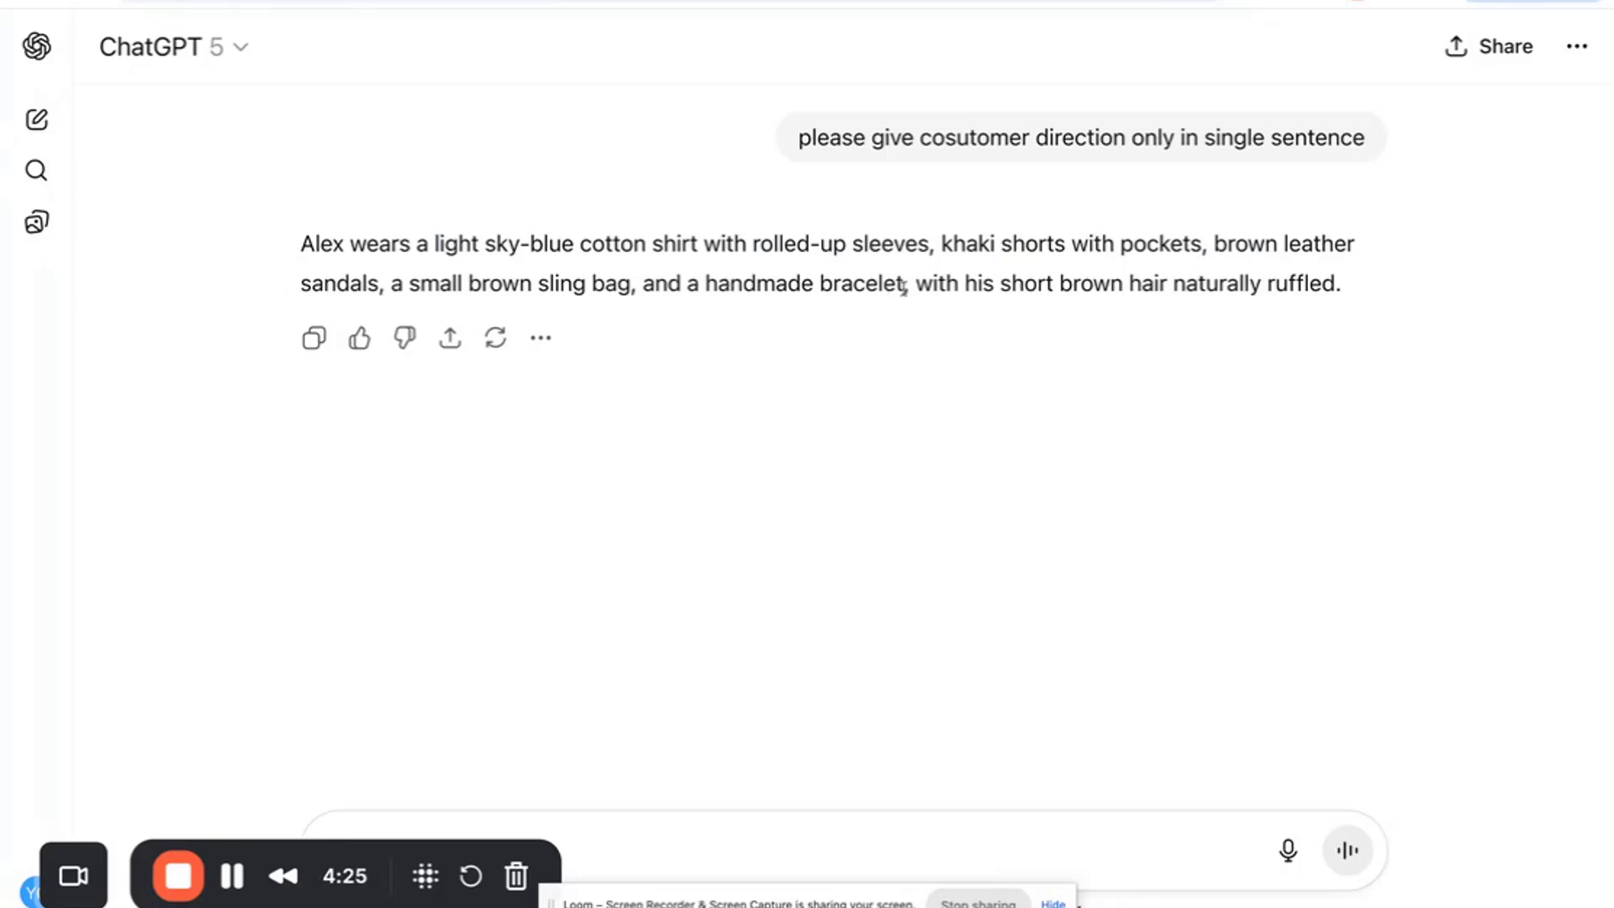
drag(904, 289, 436, 248)
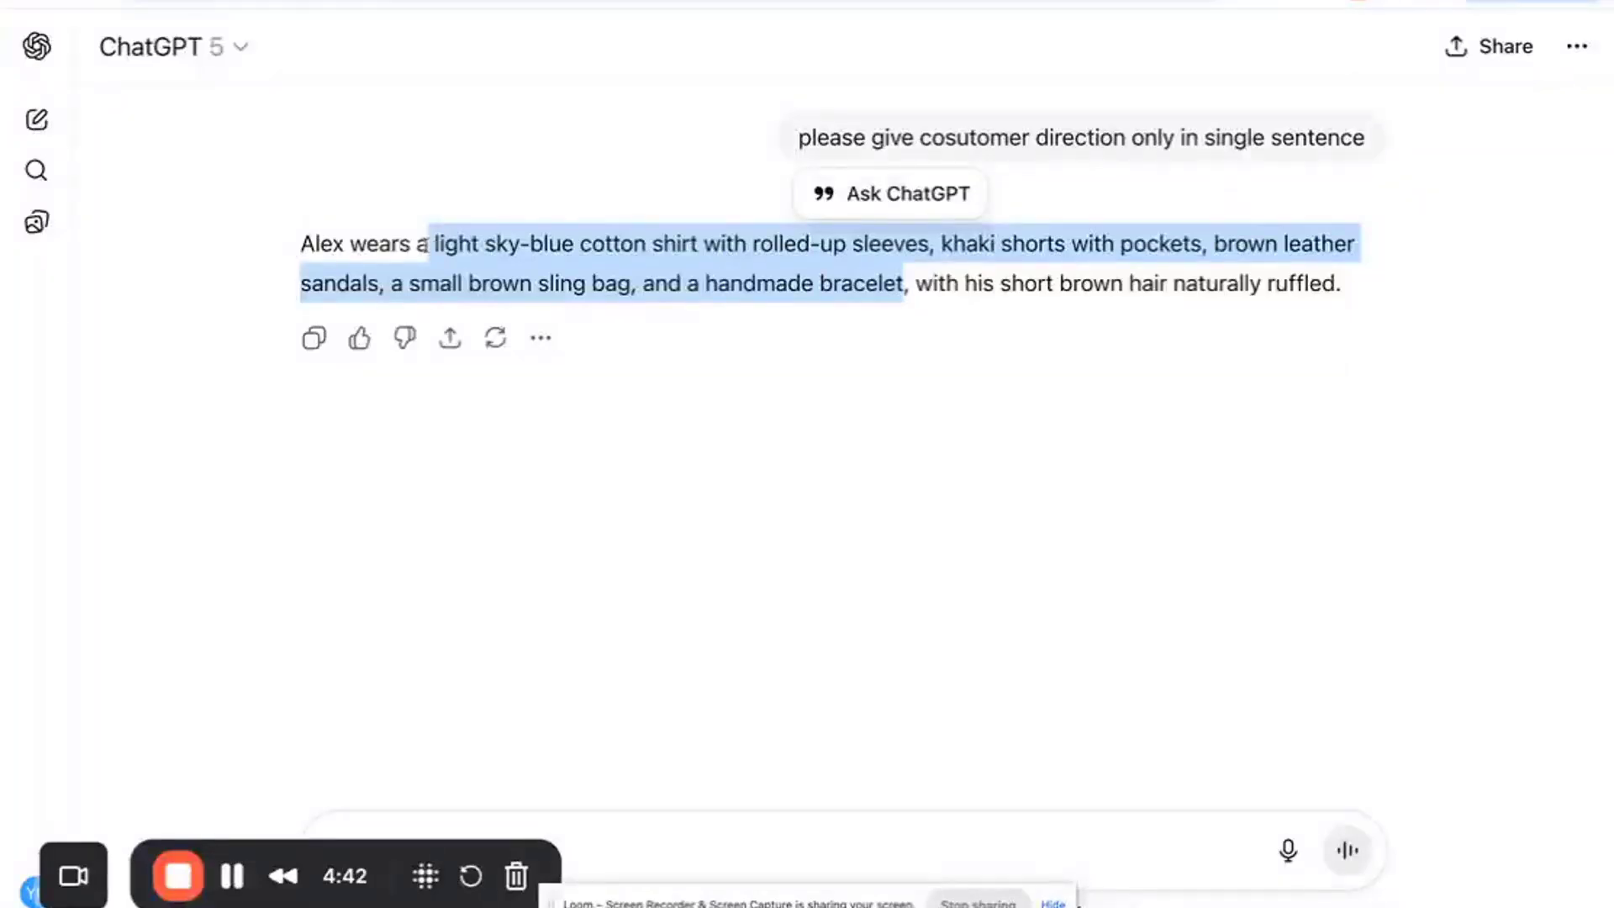
click(647, 269)
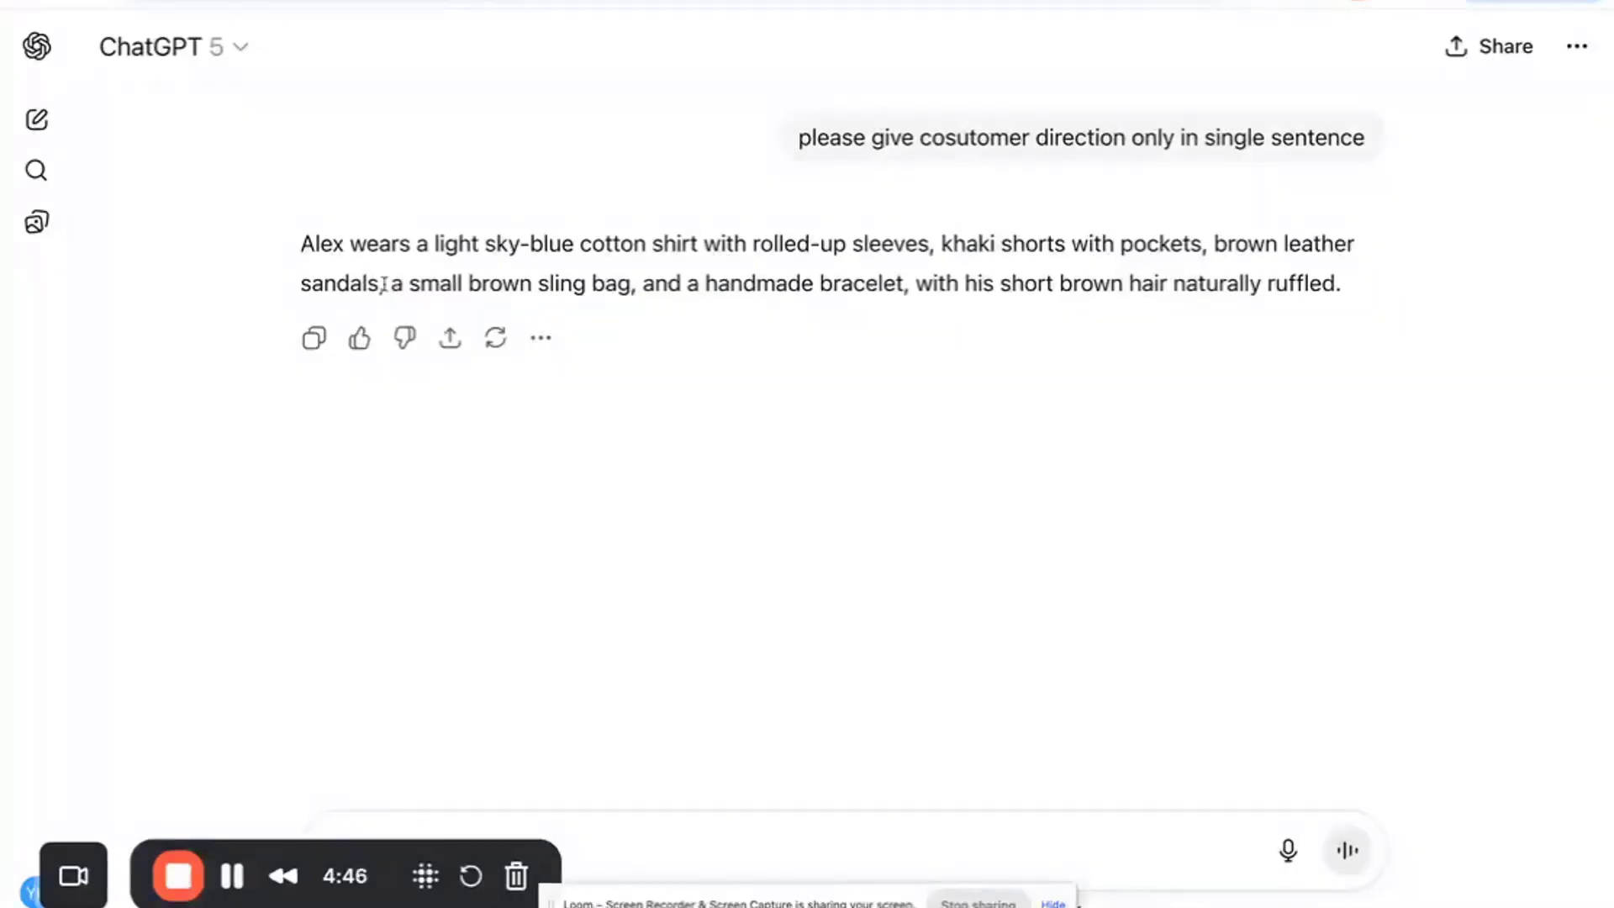
drag(383, 285, 432, 245)
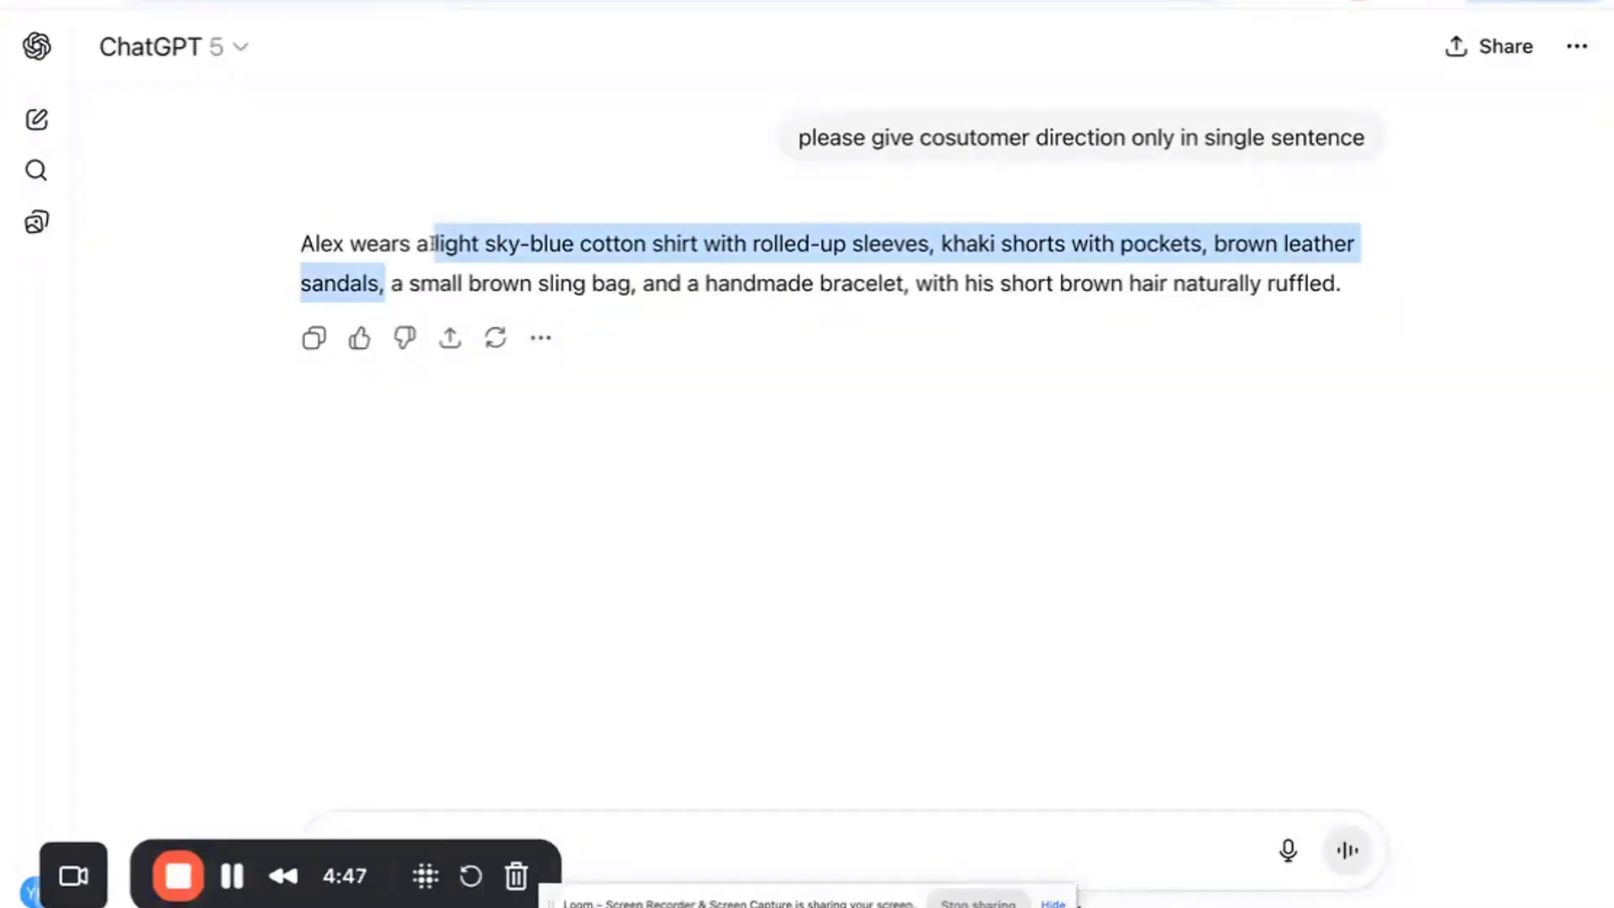
click(386, 243)
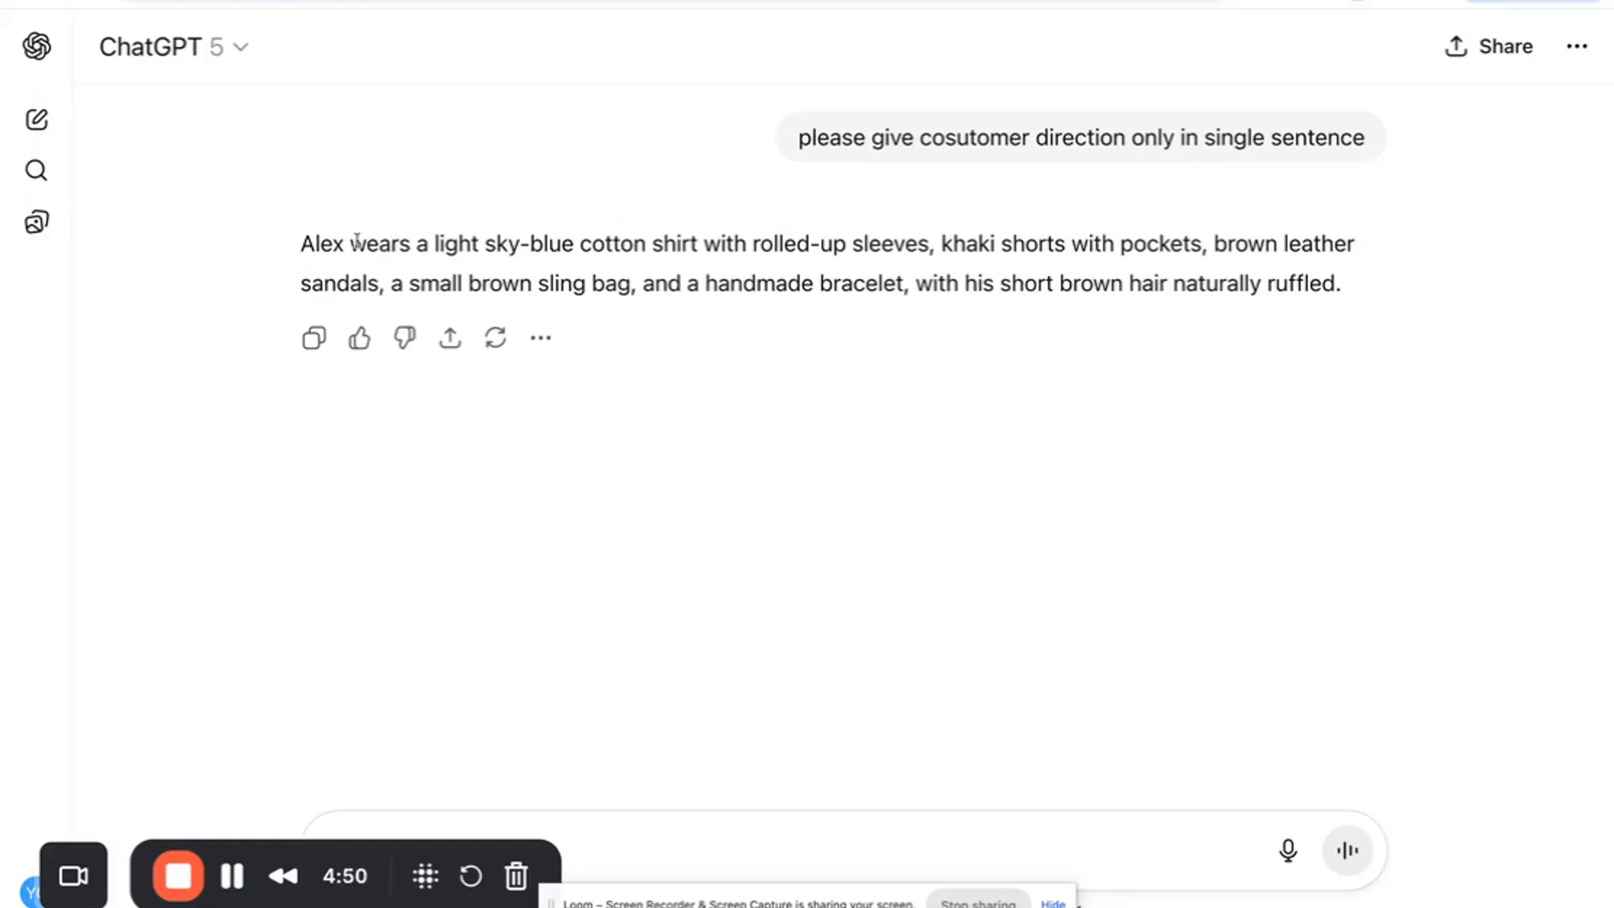
drag(352, 244, 380, 284)
key(ctrl+c)
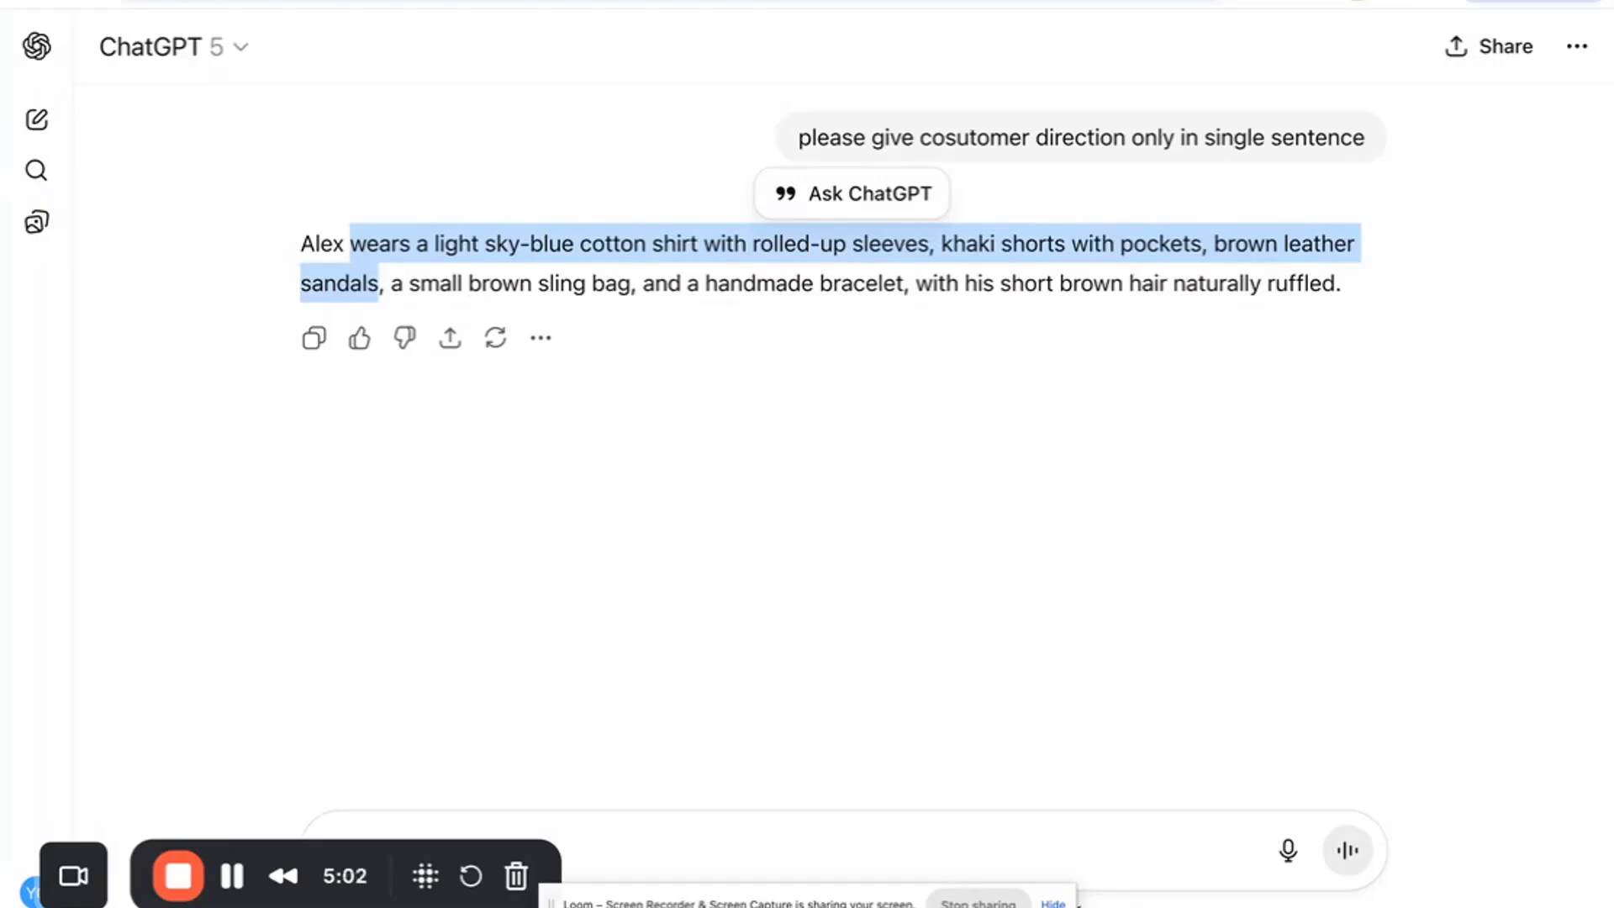
click(181, 2)
click(385, 415)
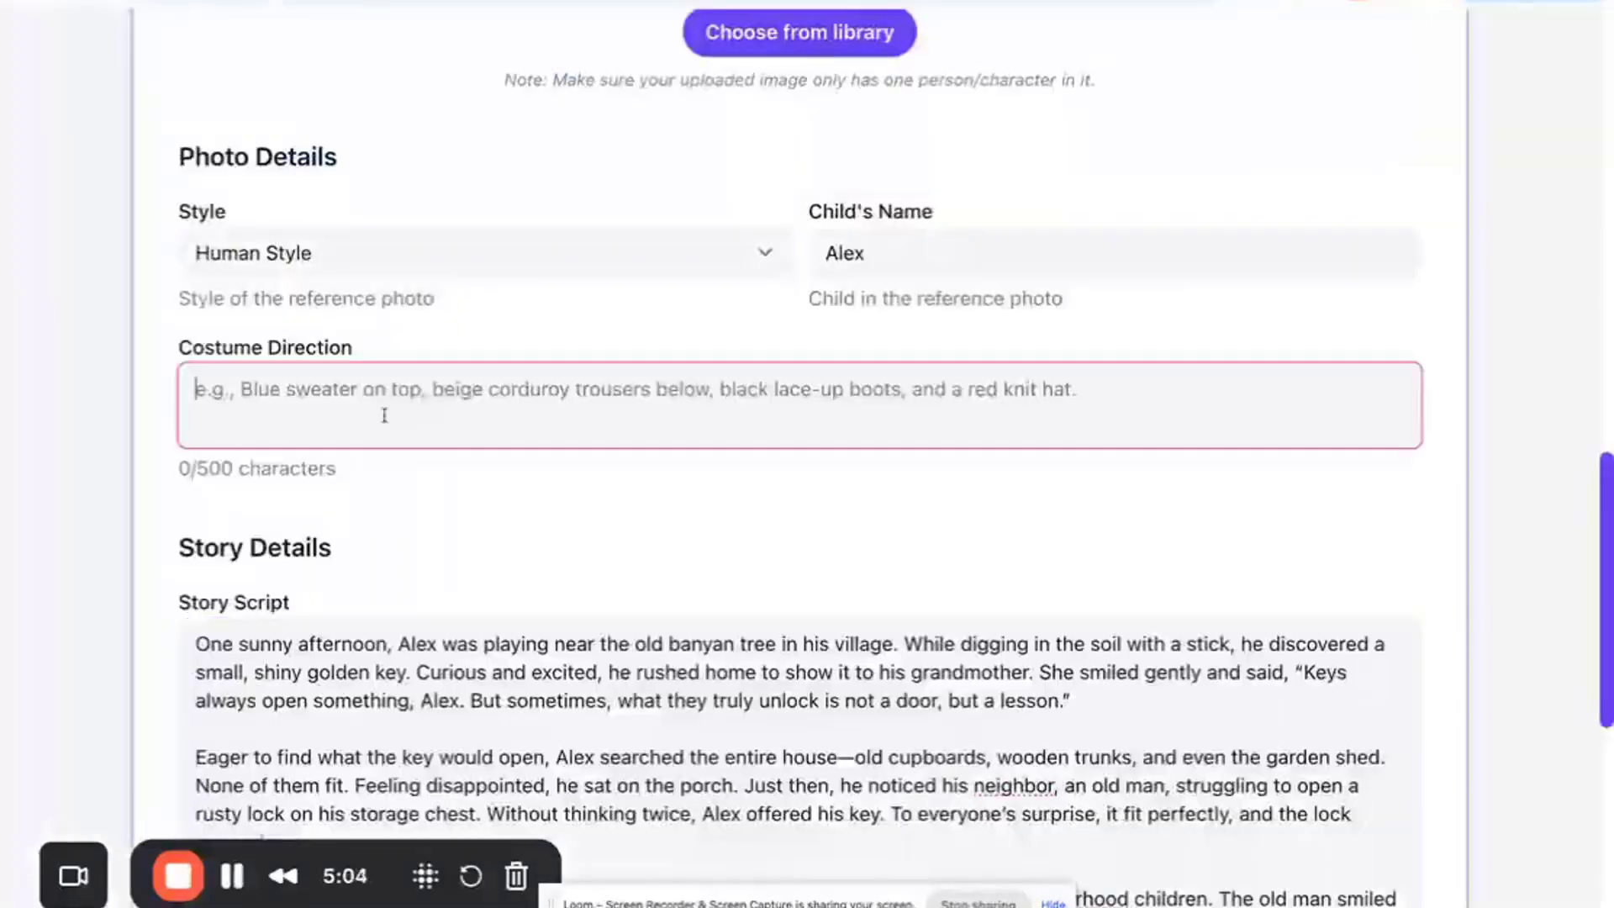
key(ctrl+v)
- Set the story Dimensions to 2:3 (832 × 1216) px
click(476, 511)
scroll(468, 507, down, 8)
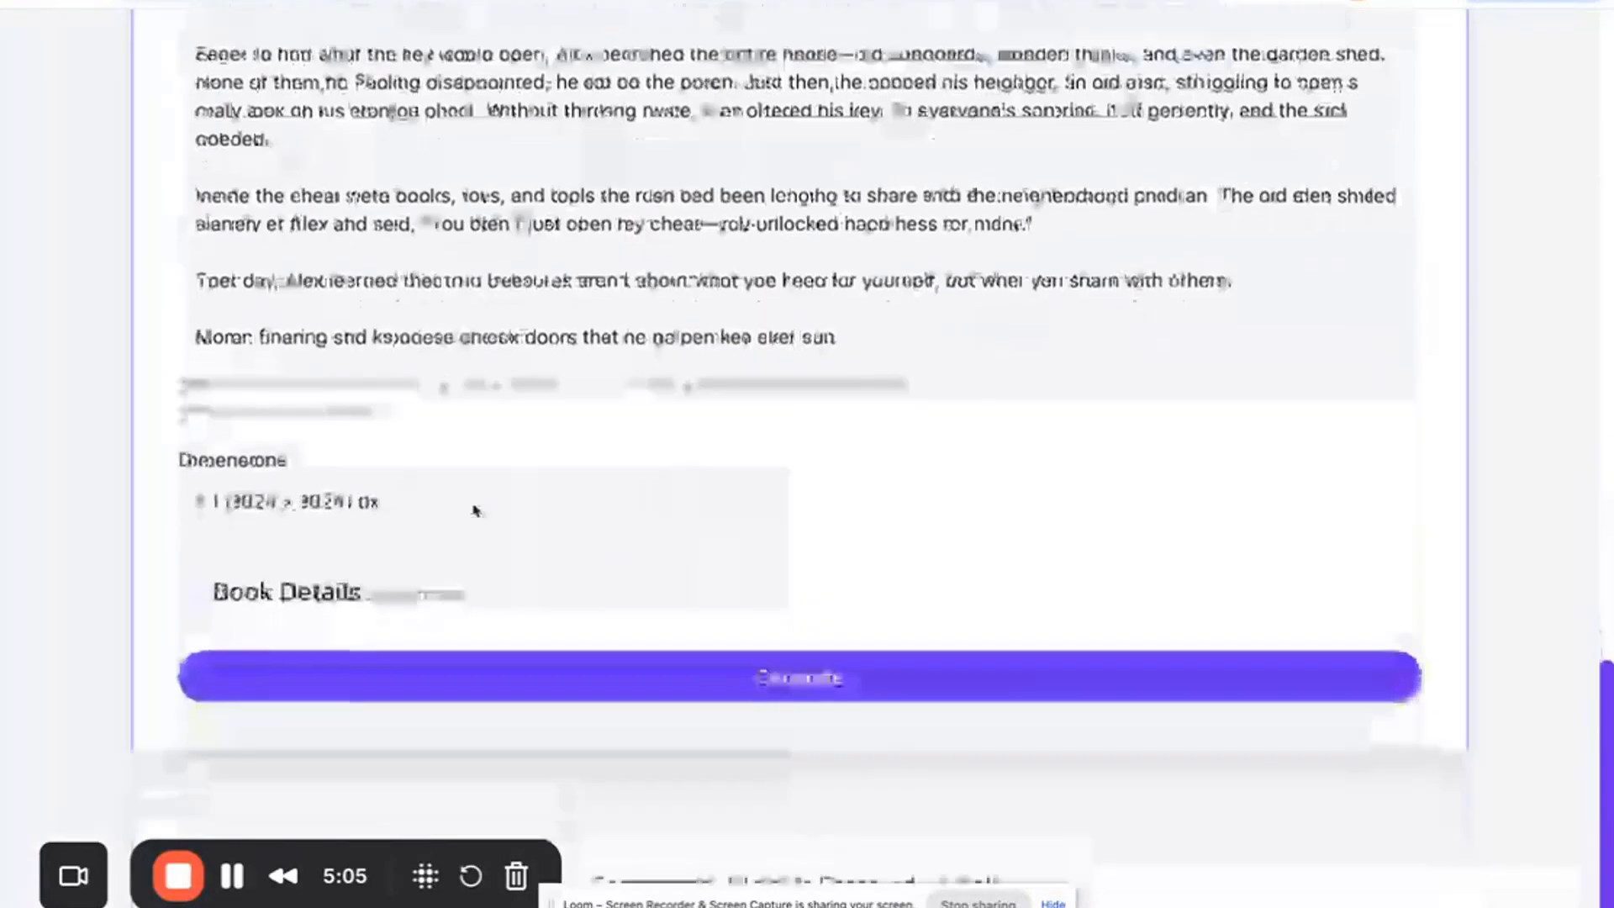
click(431, 524)
click(430, 524)
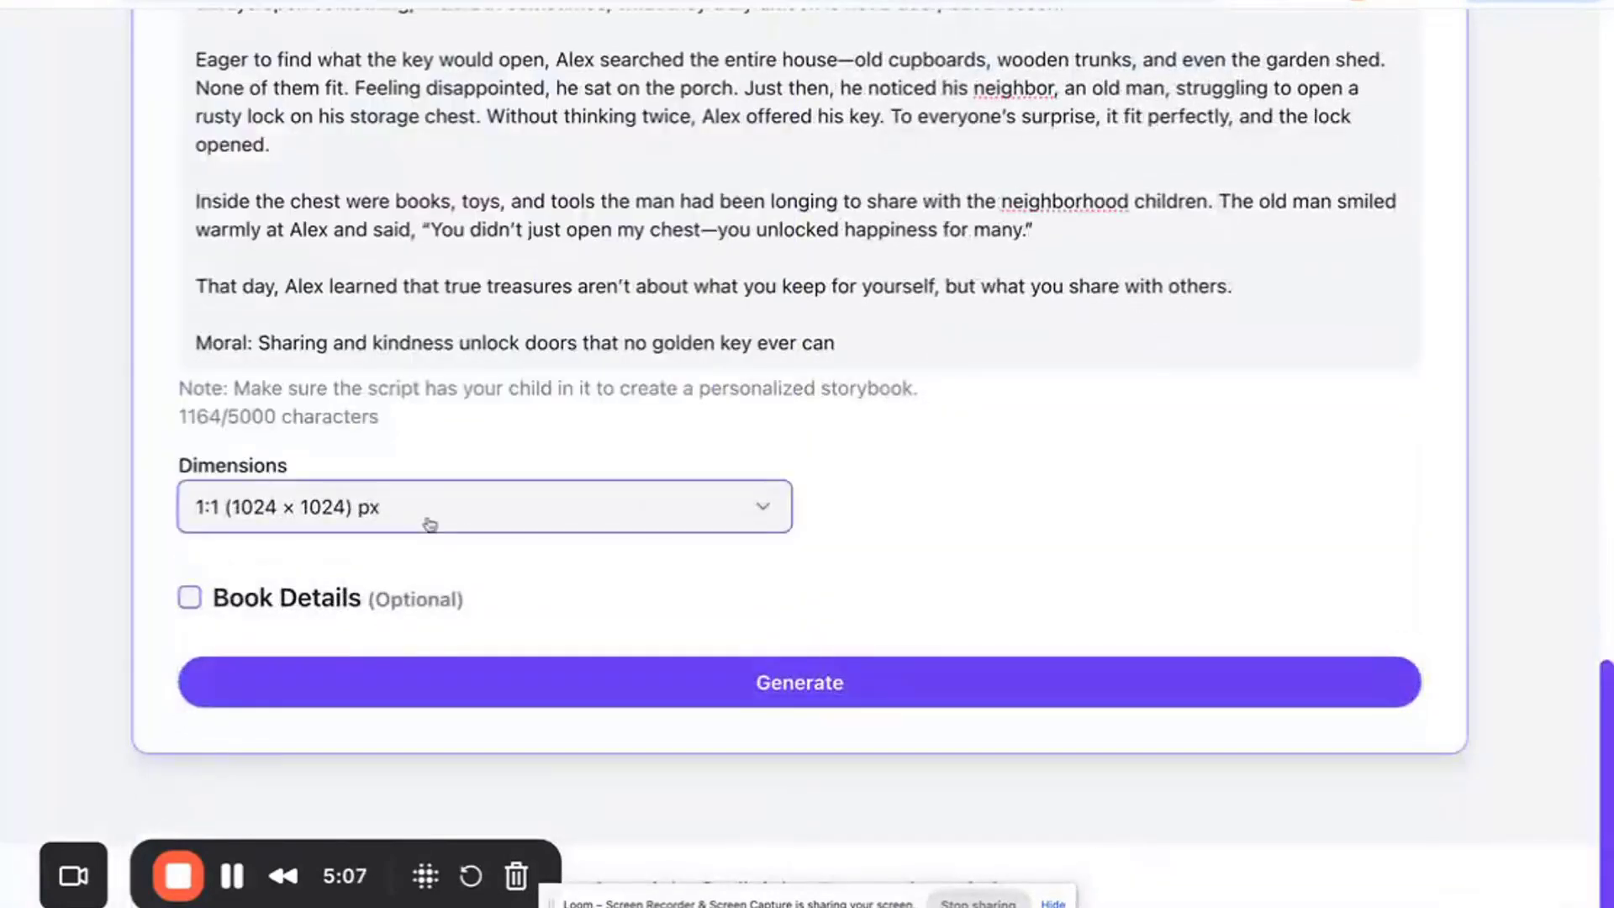
click(383, 507)
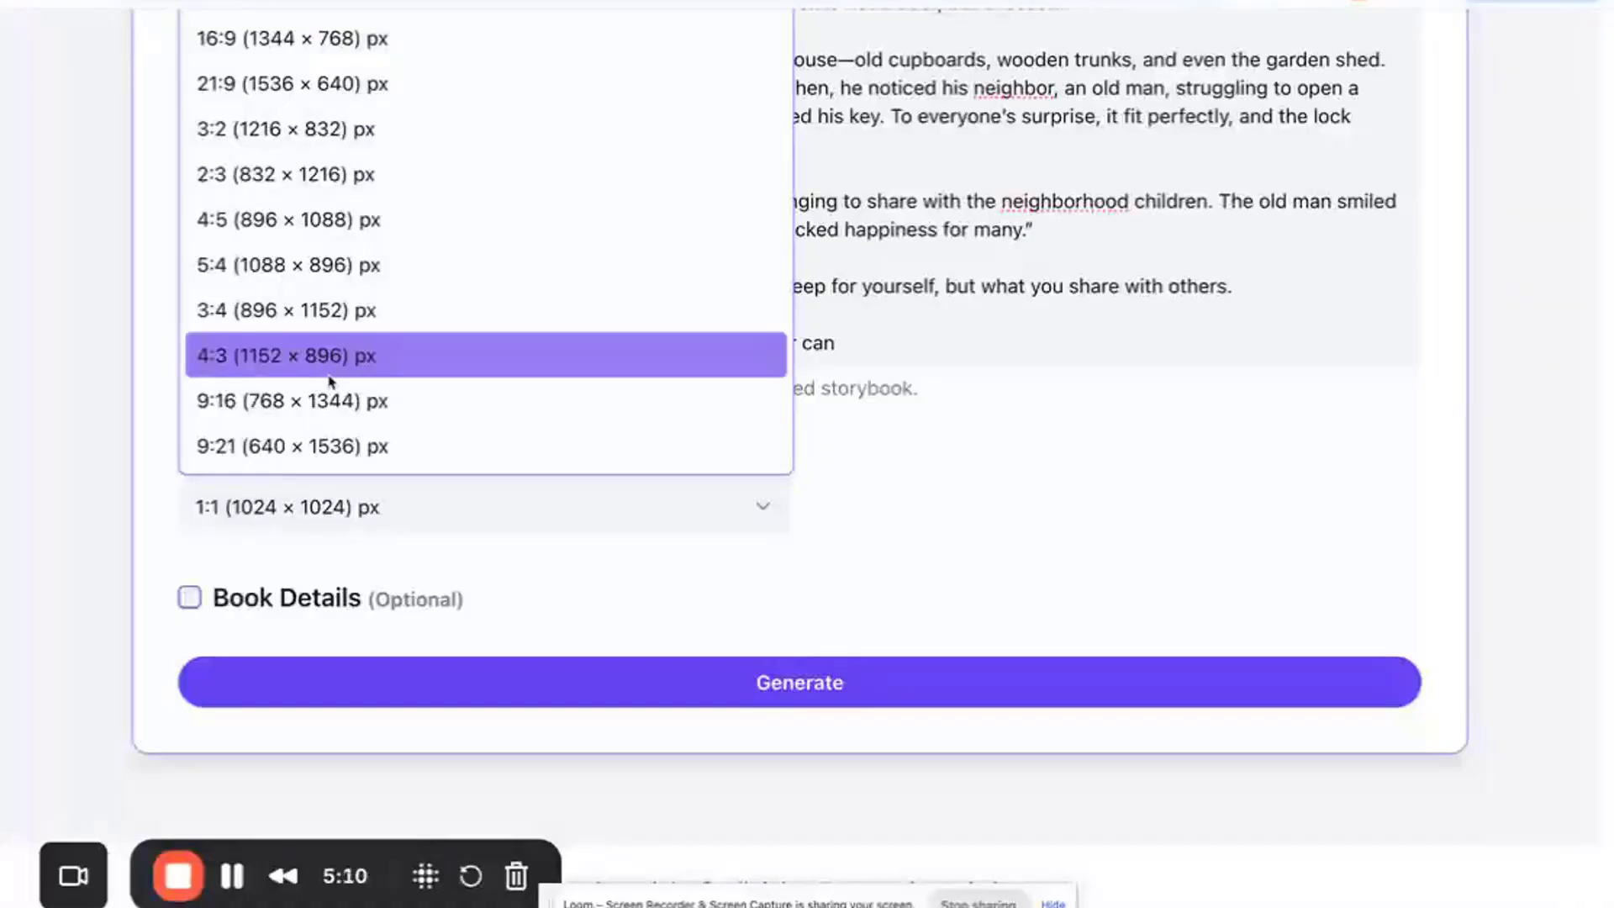
click(858, 463)
scroll(858, 464, up, 1)
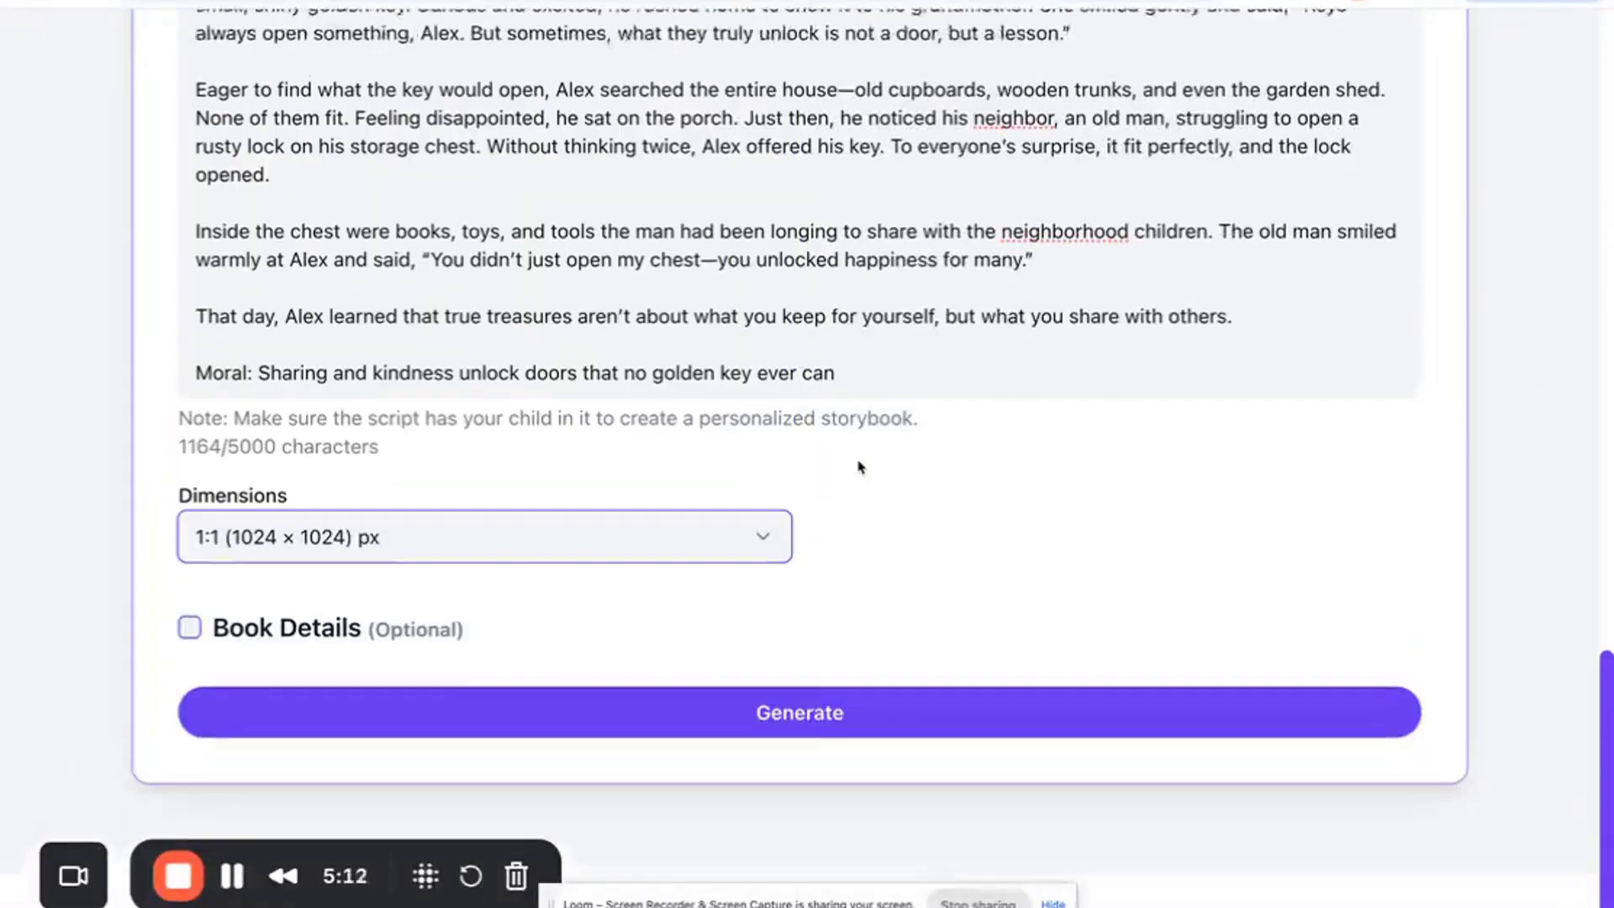
click(574, 536)
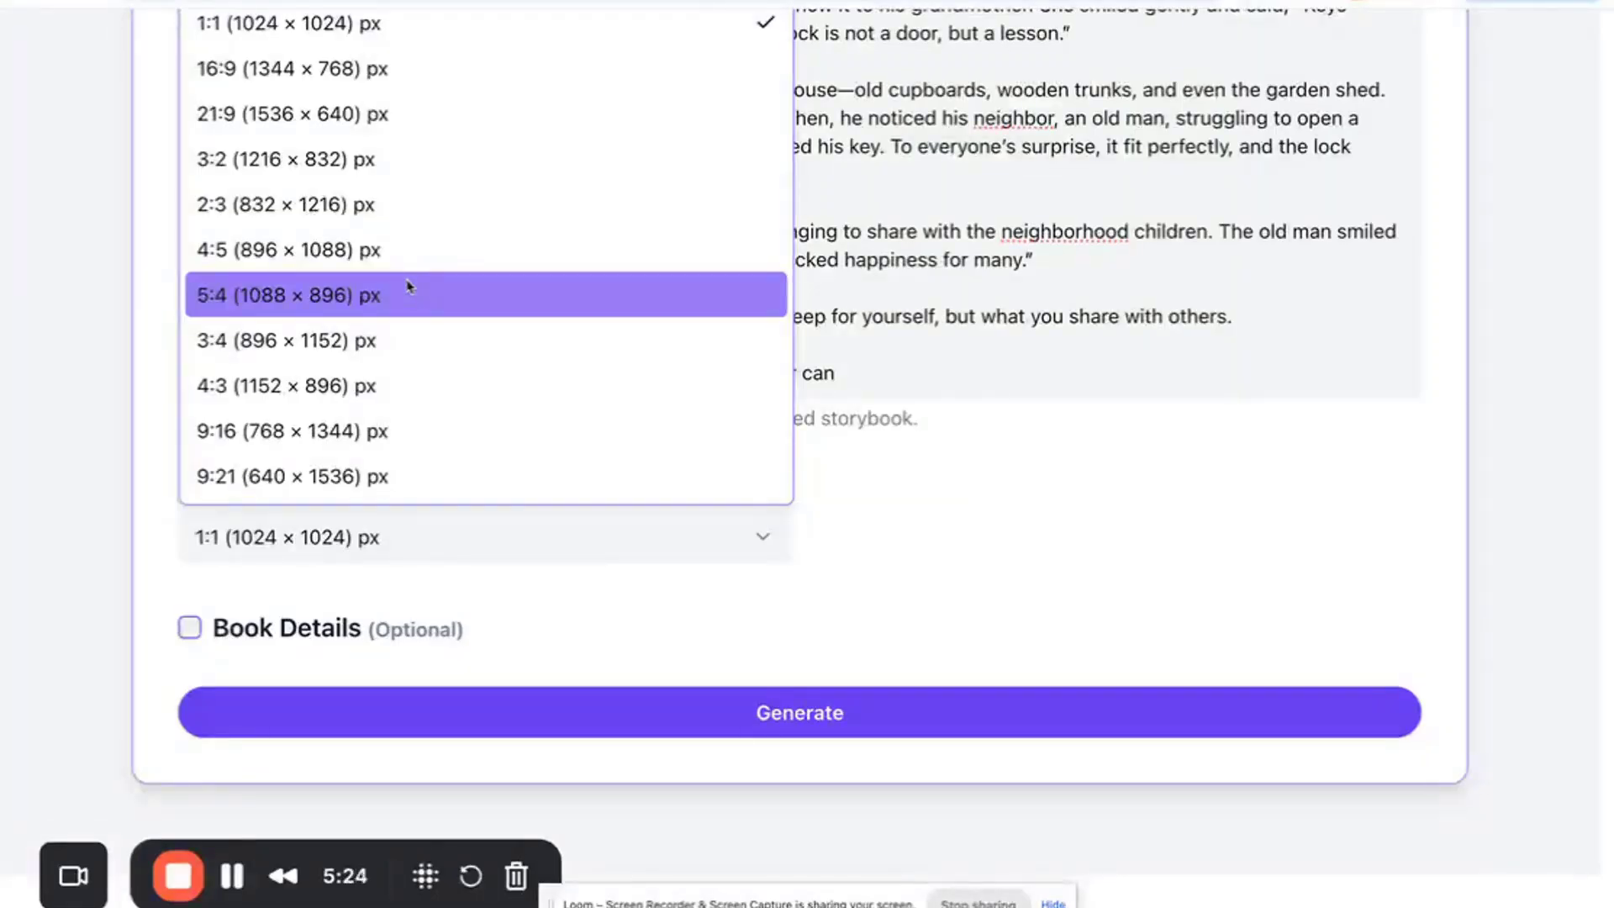
click(881, 497)
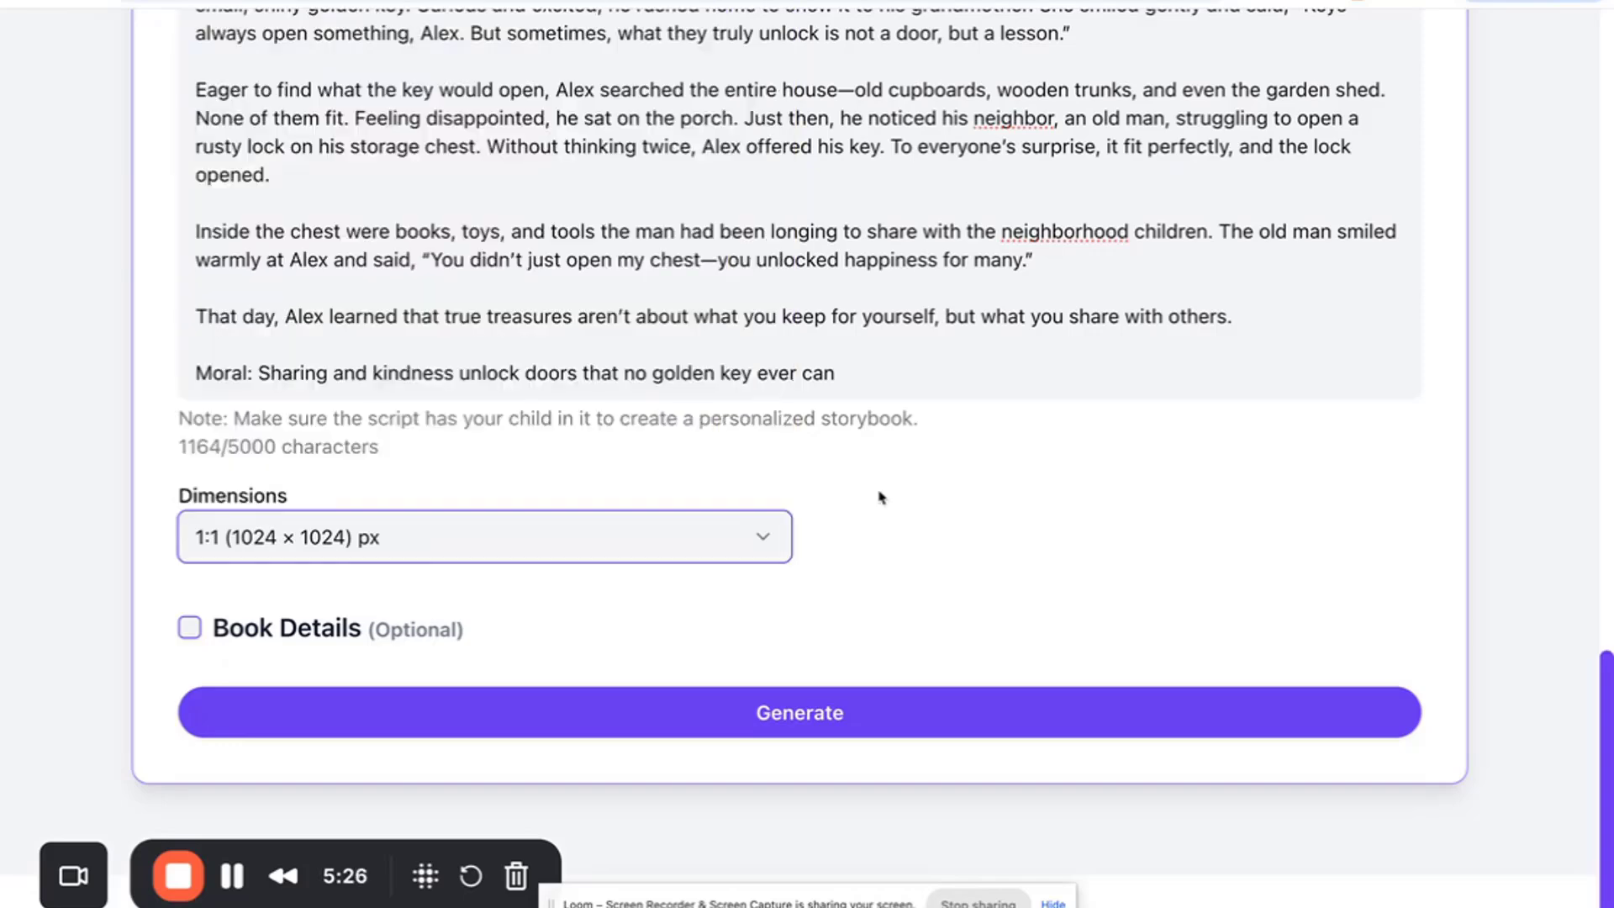
scroll(881, 497, up, 2)
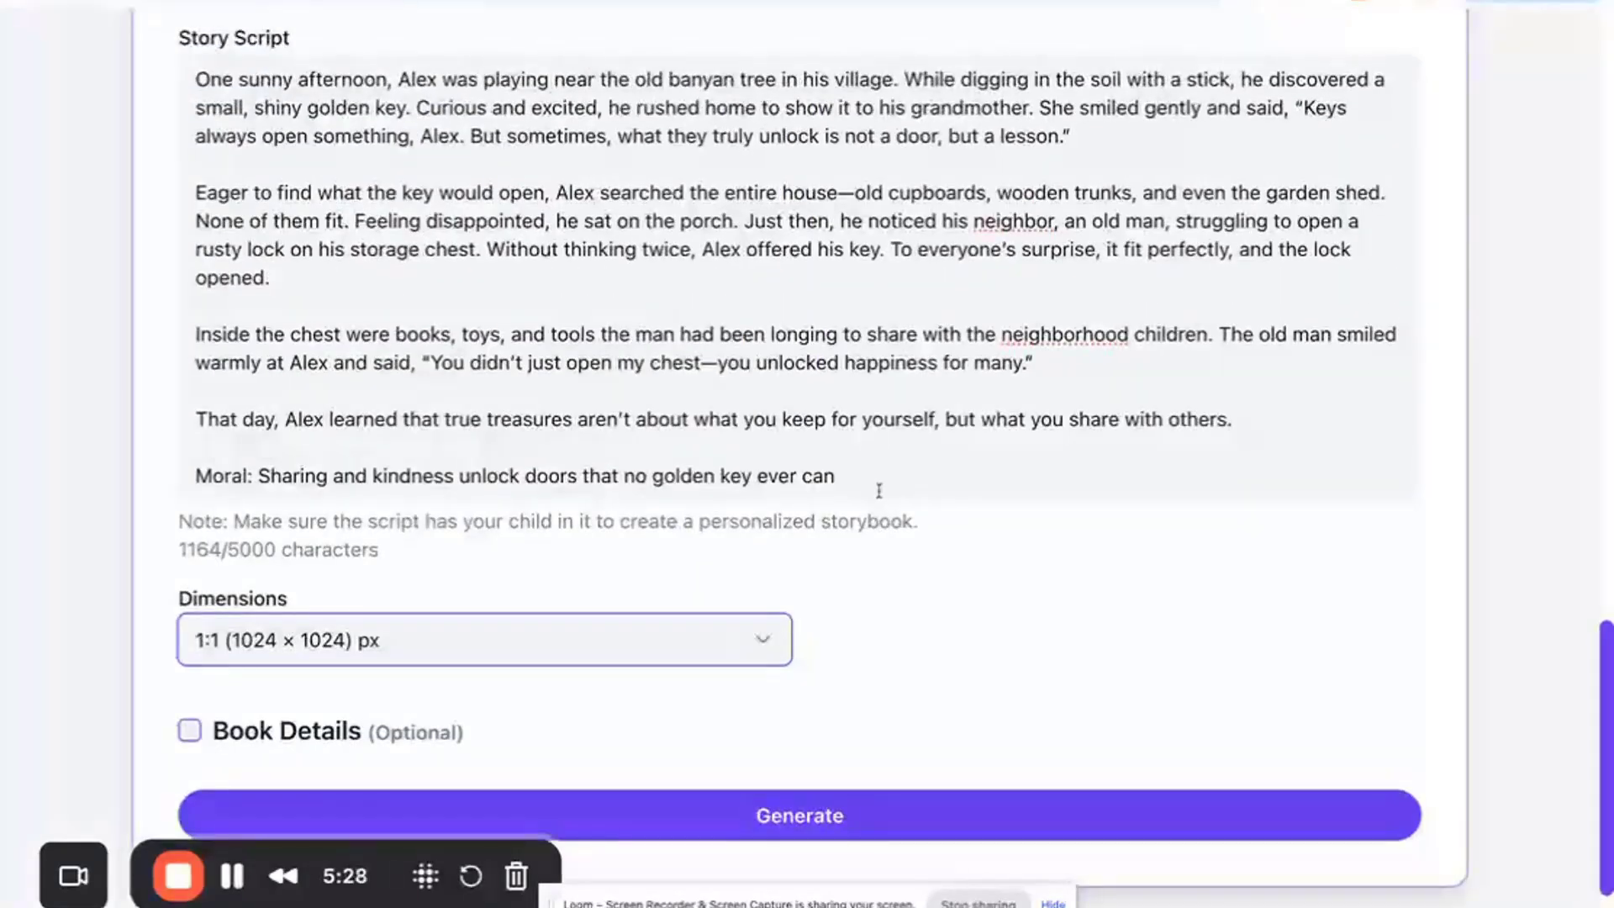
click(680, 654)
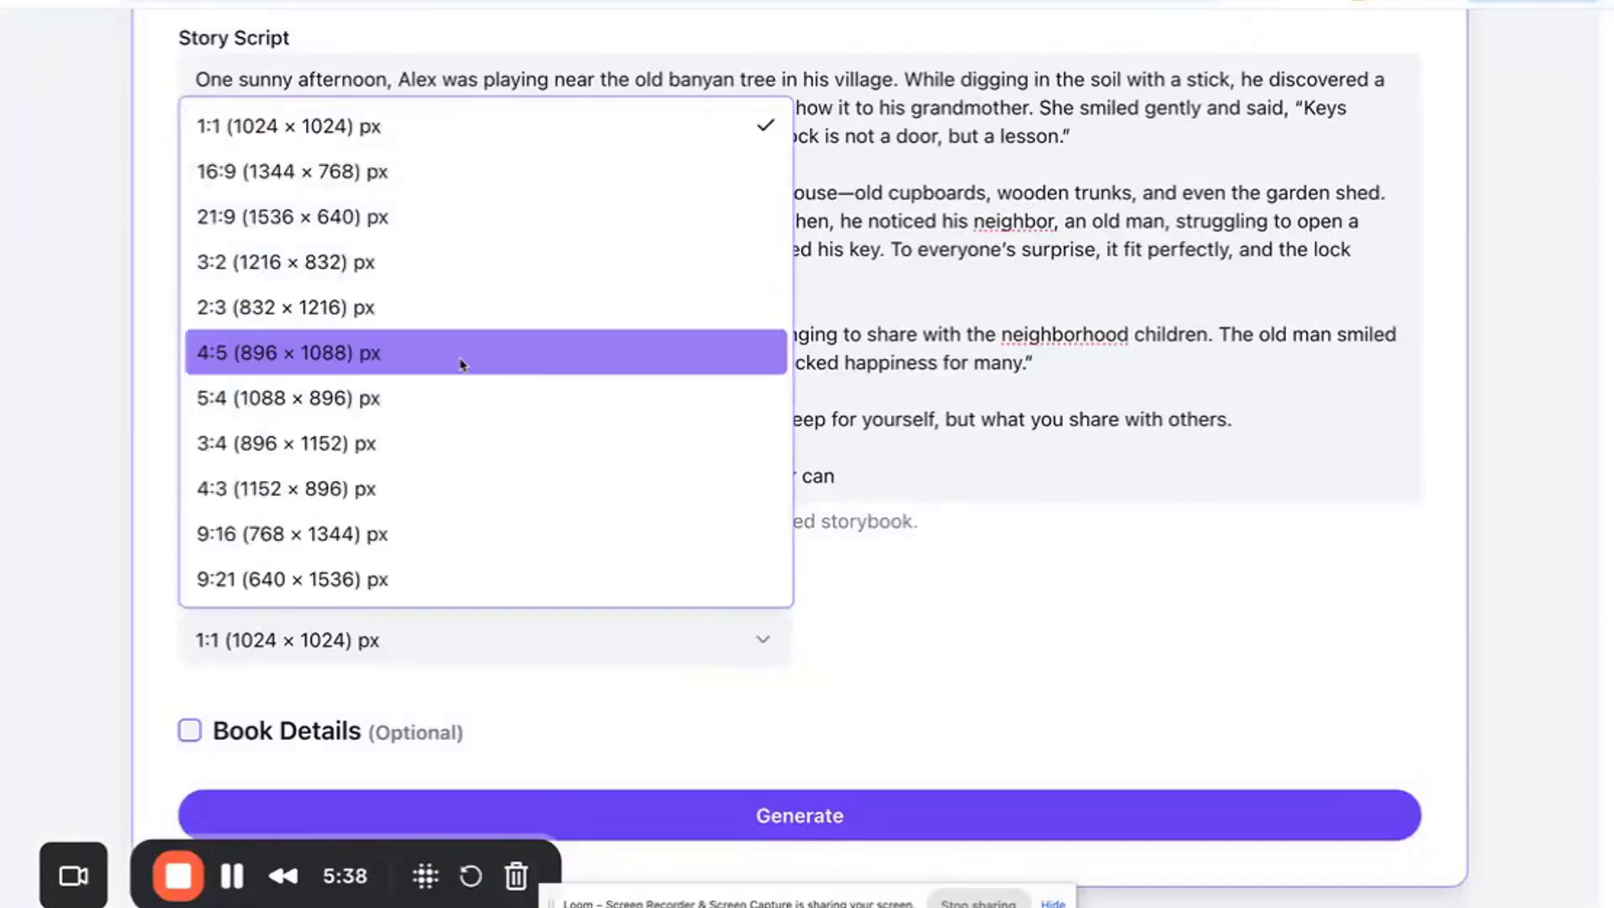
click(440, 319)
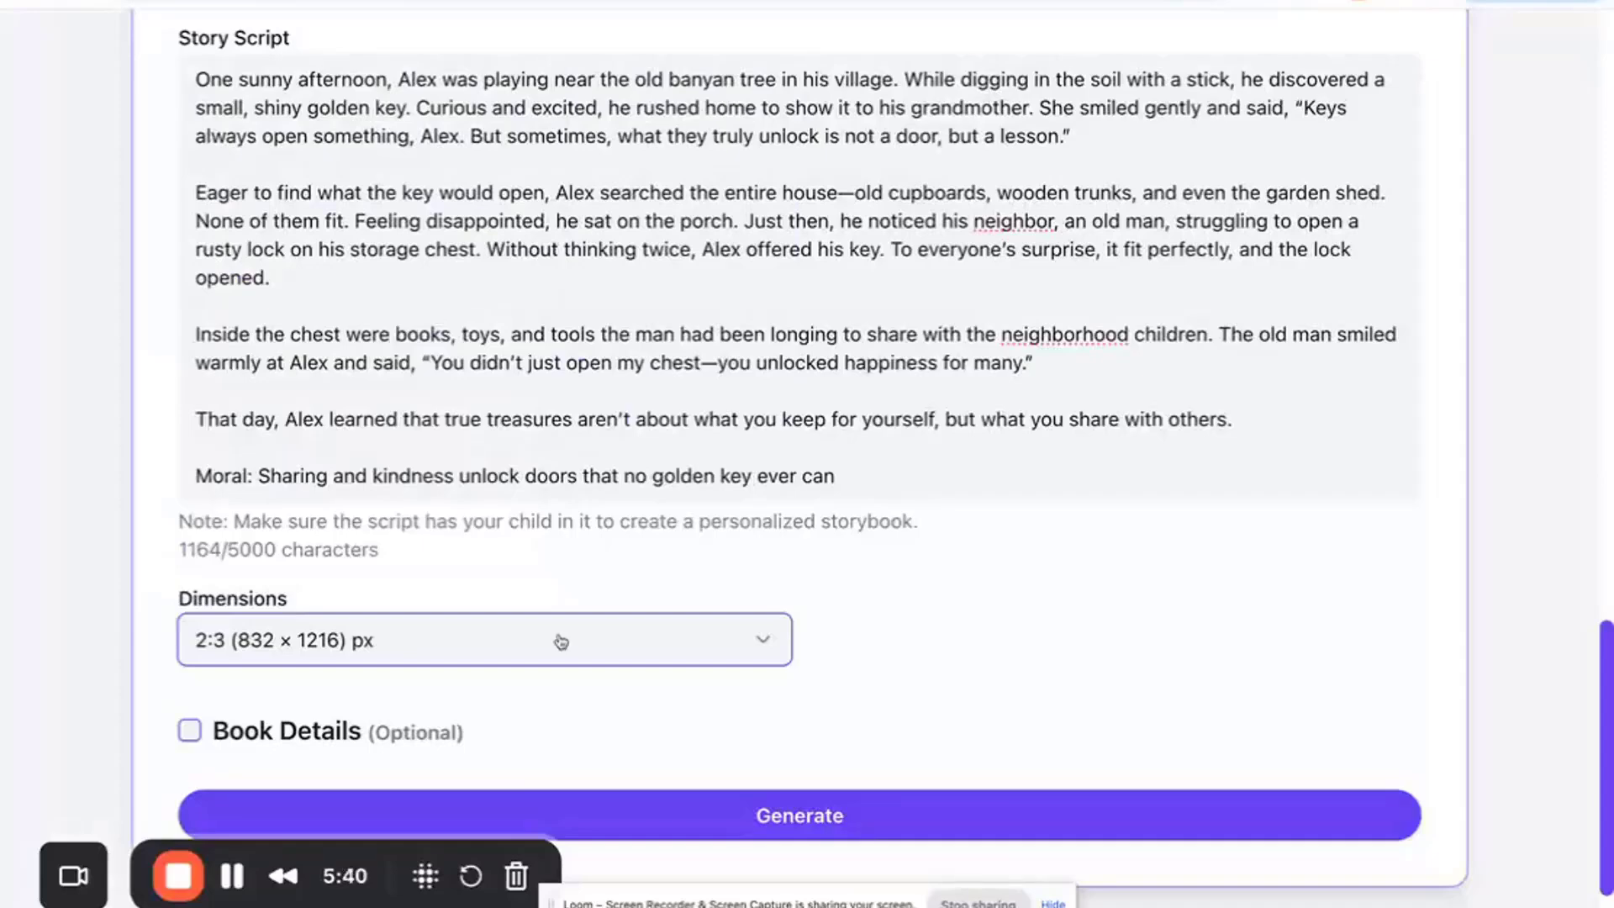
- Enable the optional Book Details section to show the cover title and author fields
scroll(558, 637, down, 2)
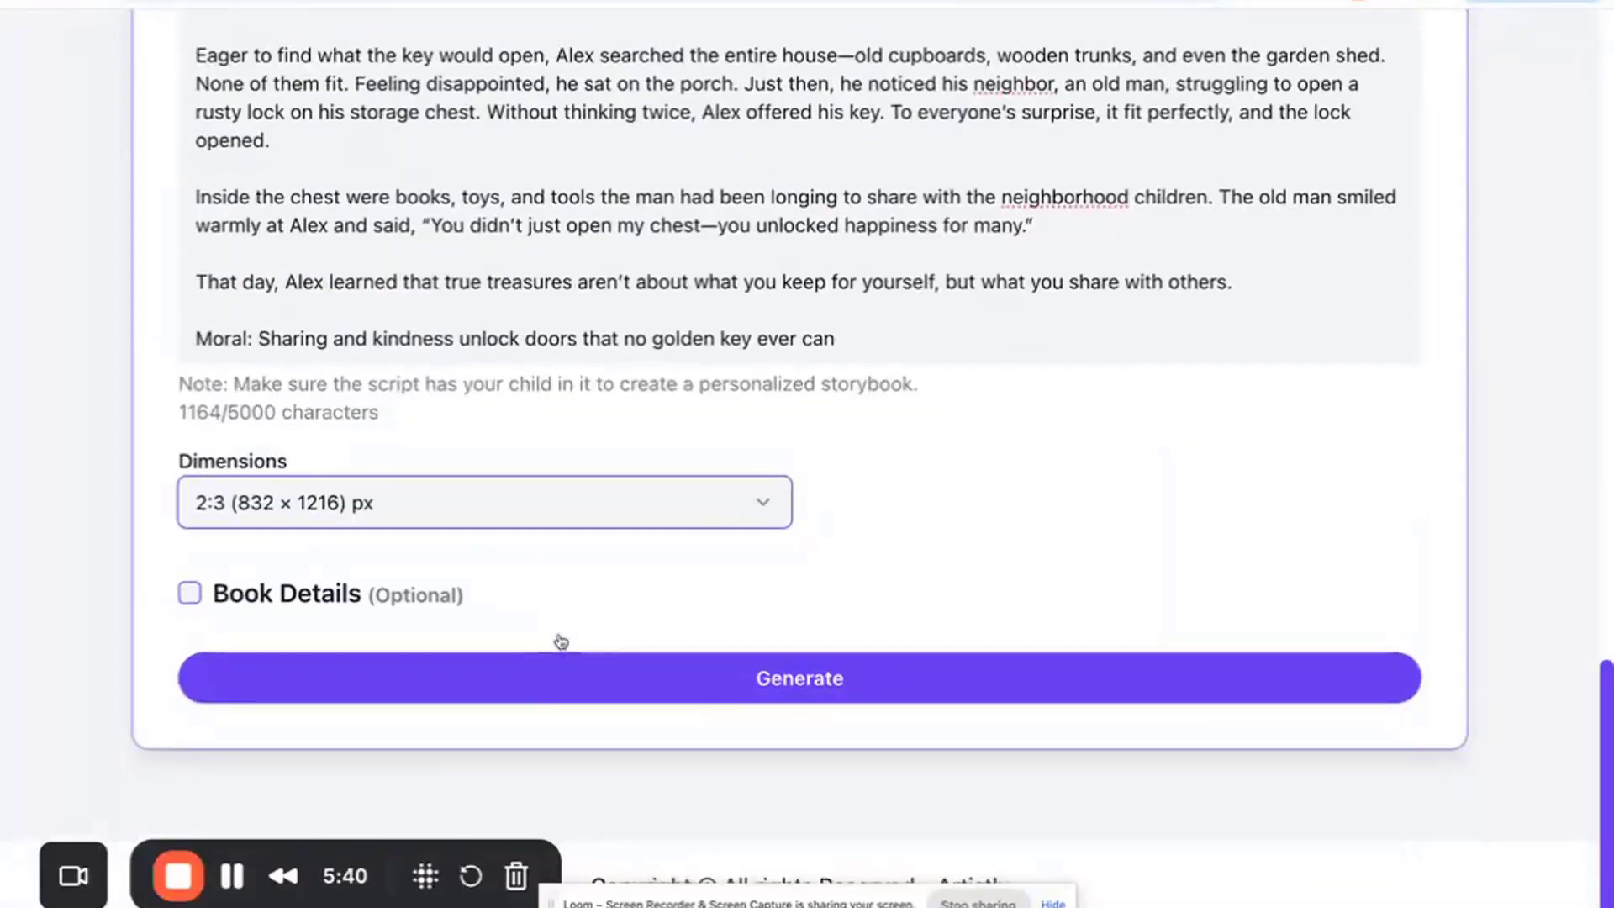
click(316, 596)
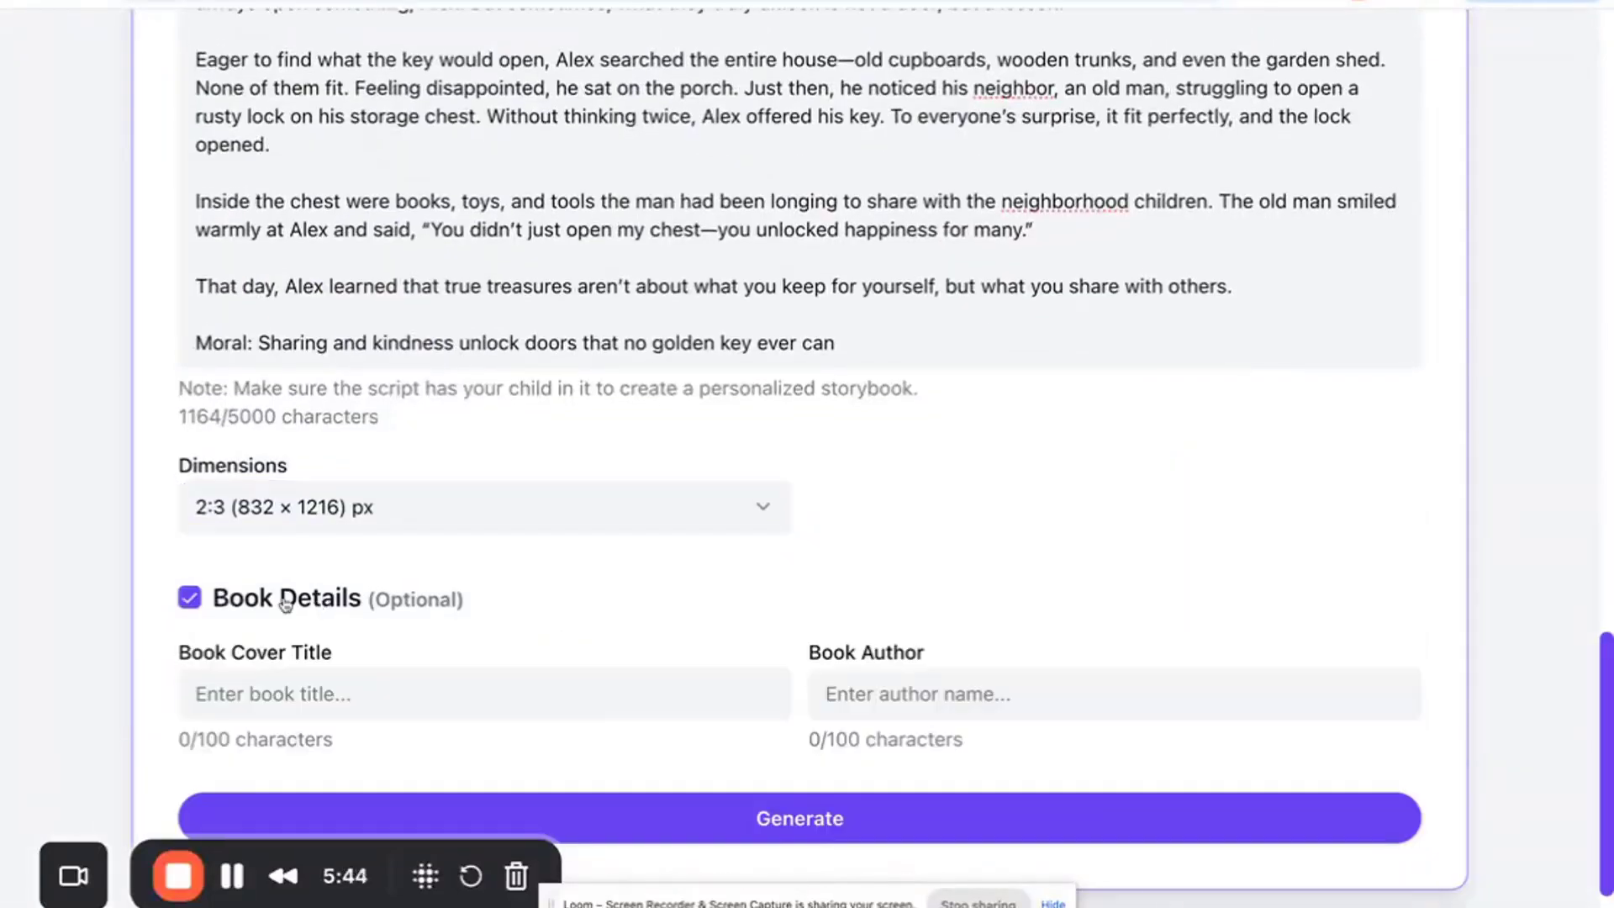
scroll(485, 604, down, 1)
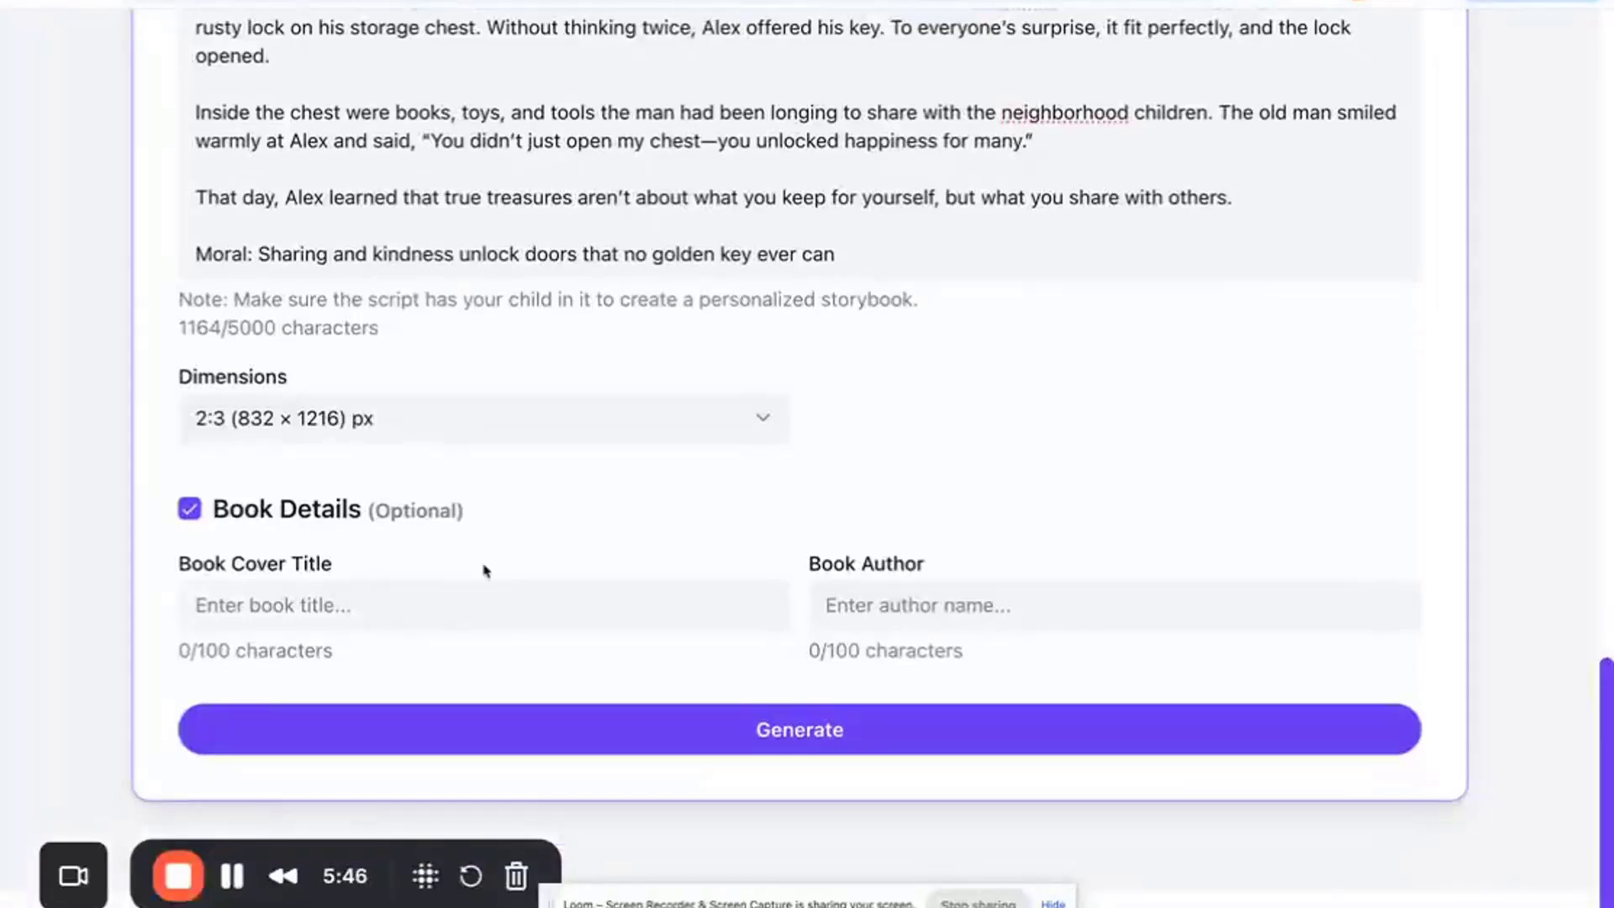
- Enter the author byline "By" followed by the author's name in the Book Author field
click(1045, 589)
text(By )
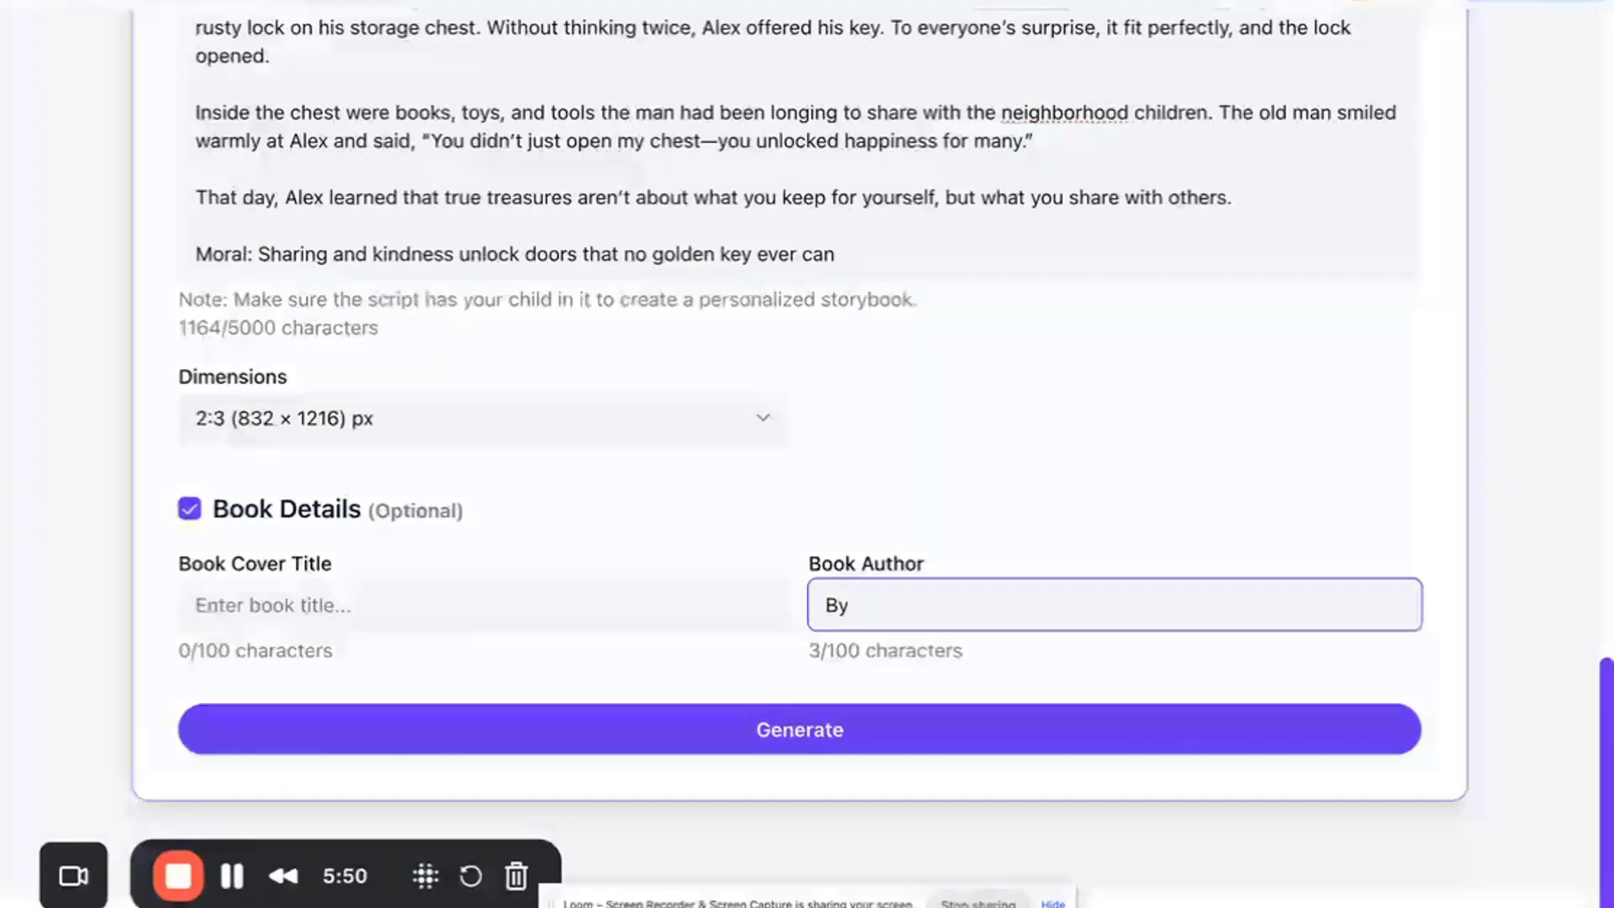
text(Y)
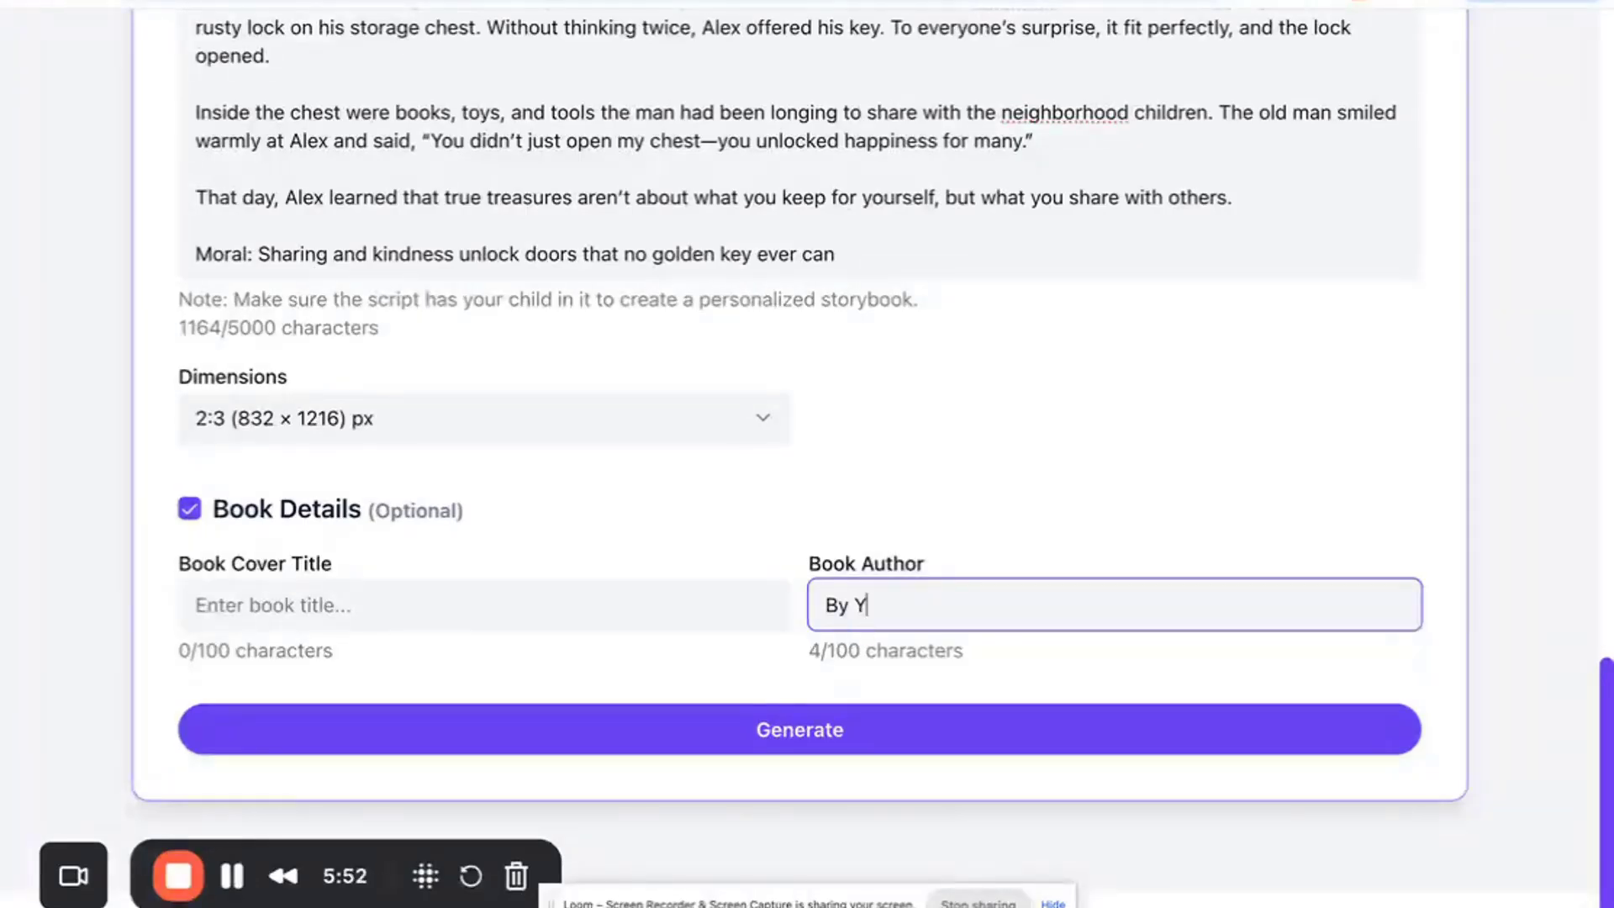
text(ash)
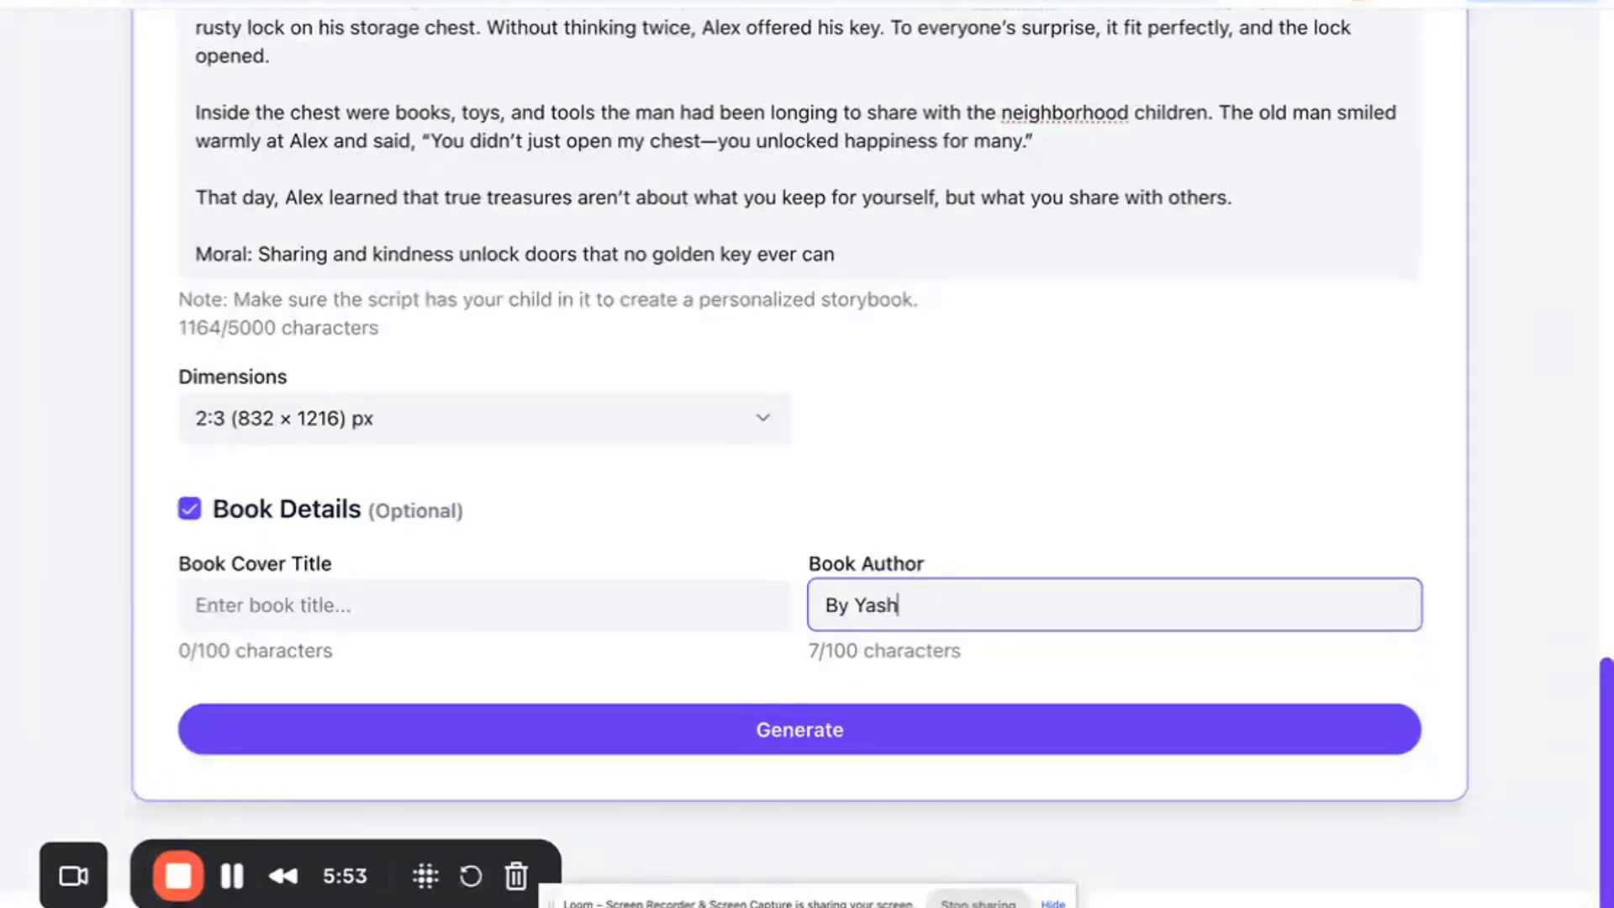
click(677, 612)
click(763, 524)
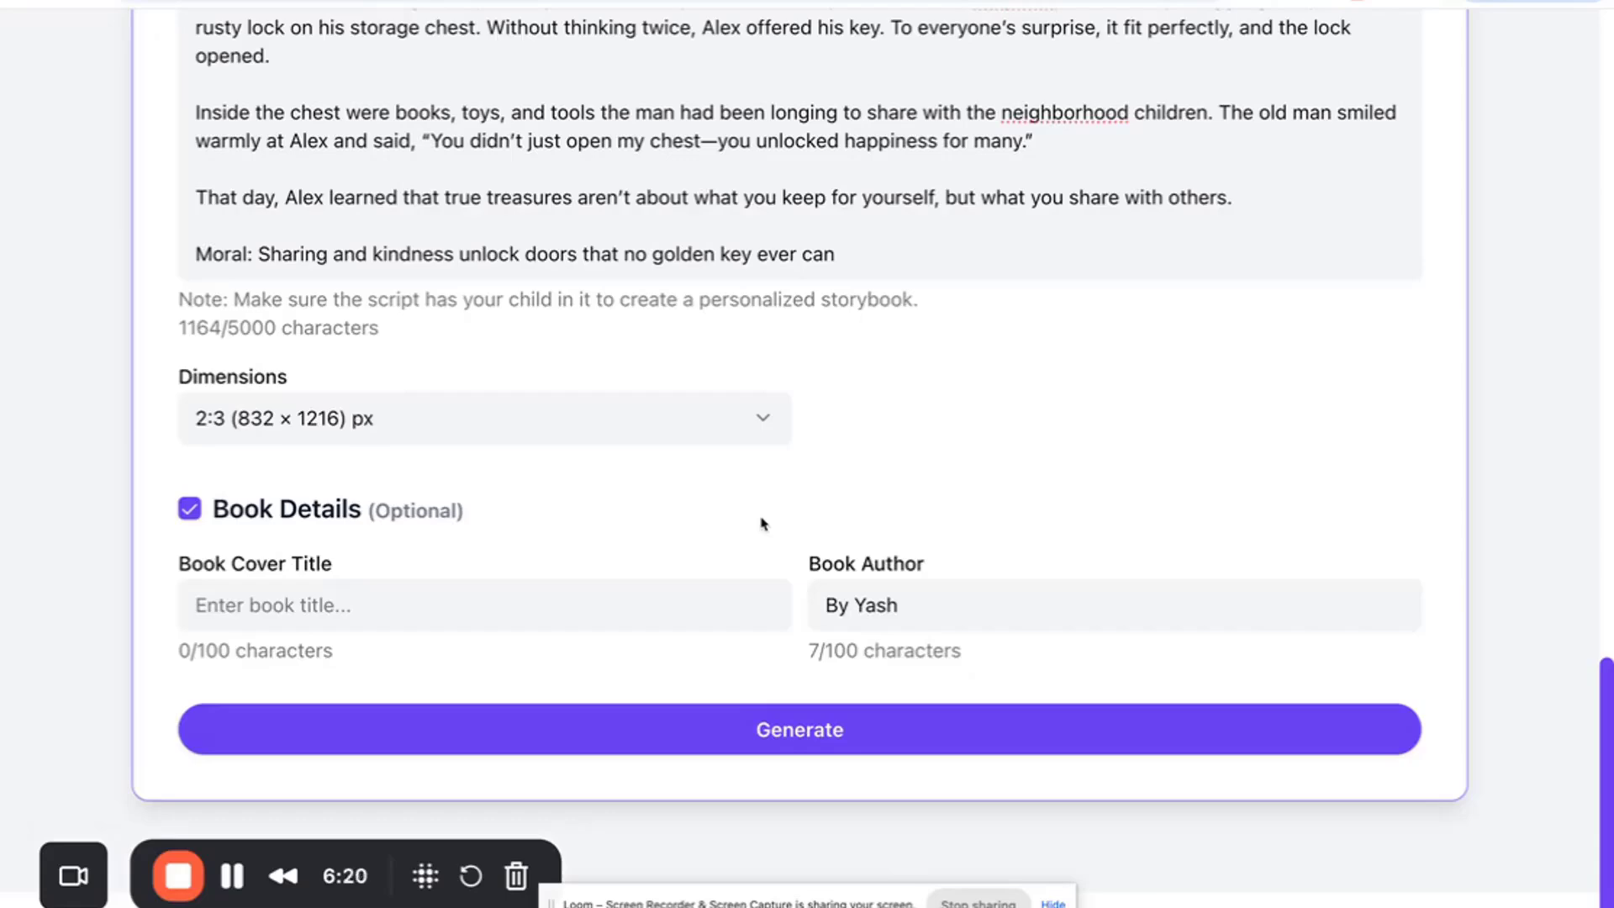
- Review the filled-in form from photo details to book details and generate the storybook
scroll(762, 524, up, 5)
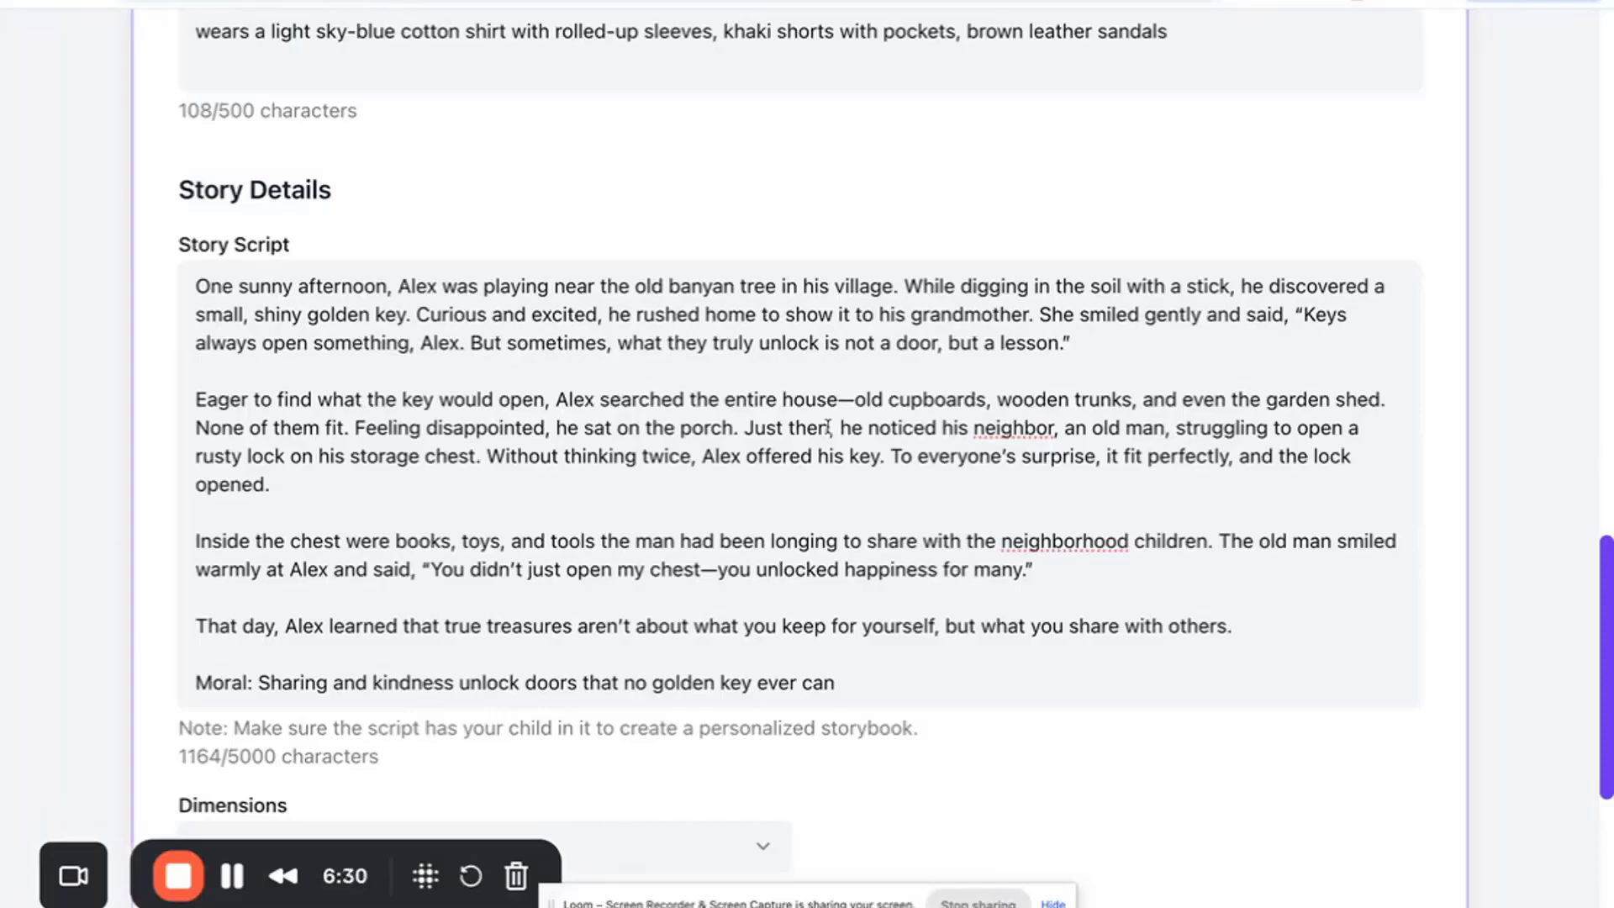
scroll(945, 262, up, 4)
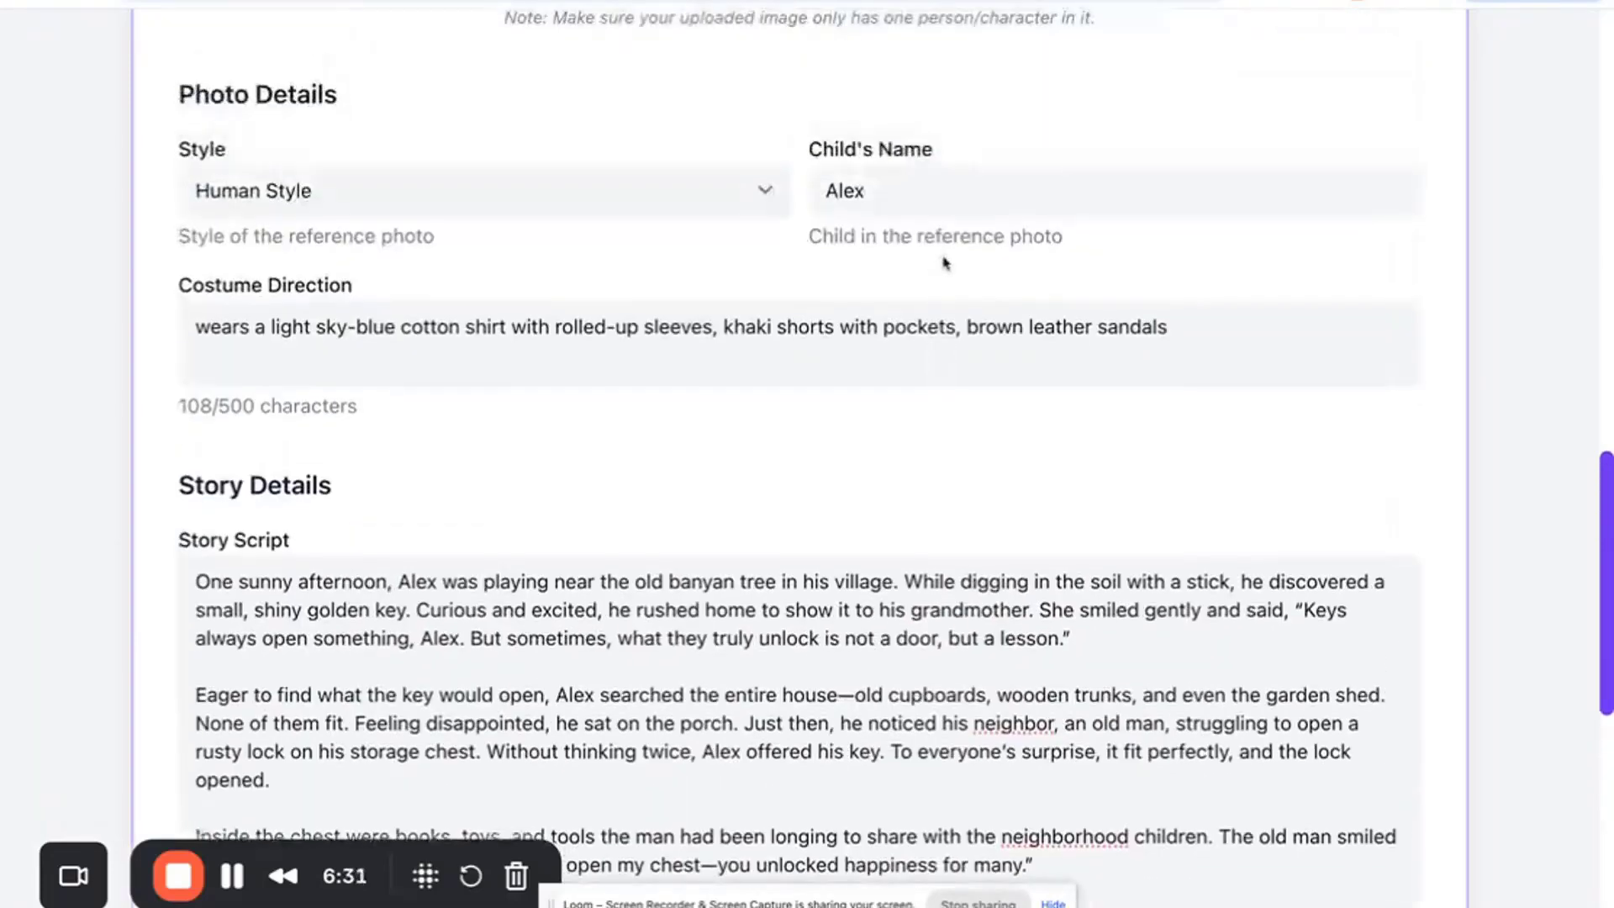
scroll(656, 464, down, 1)
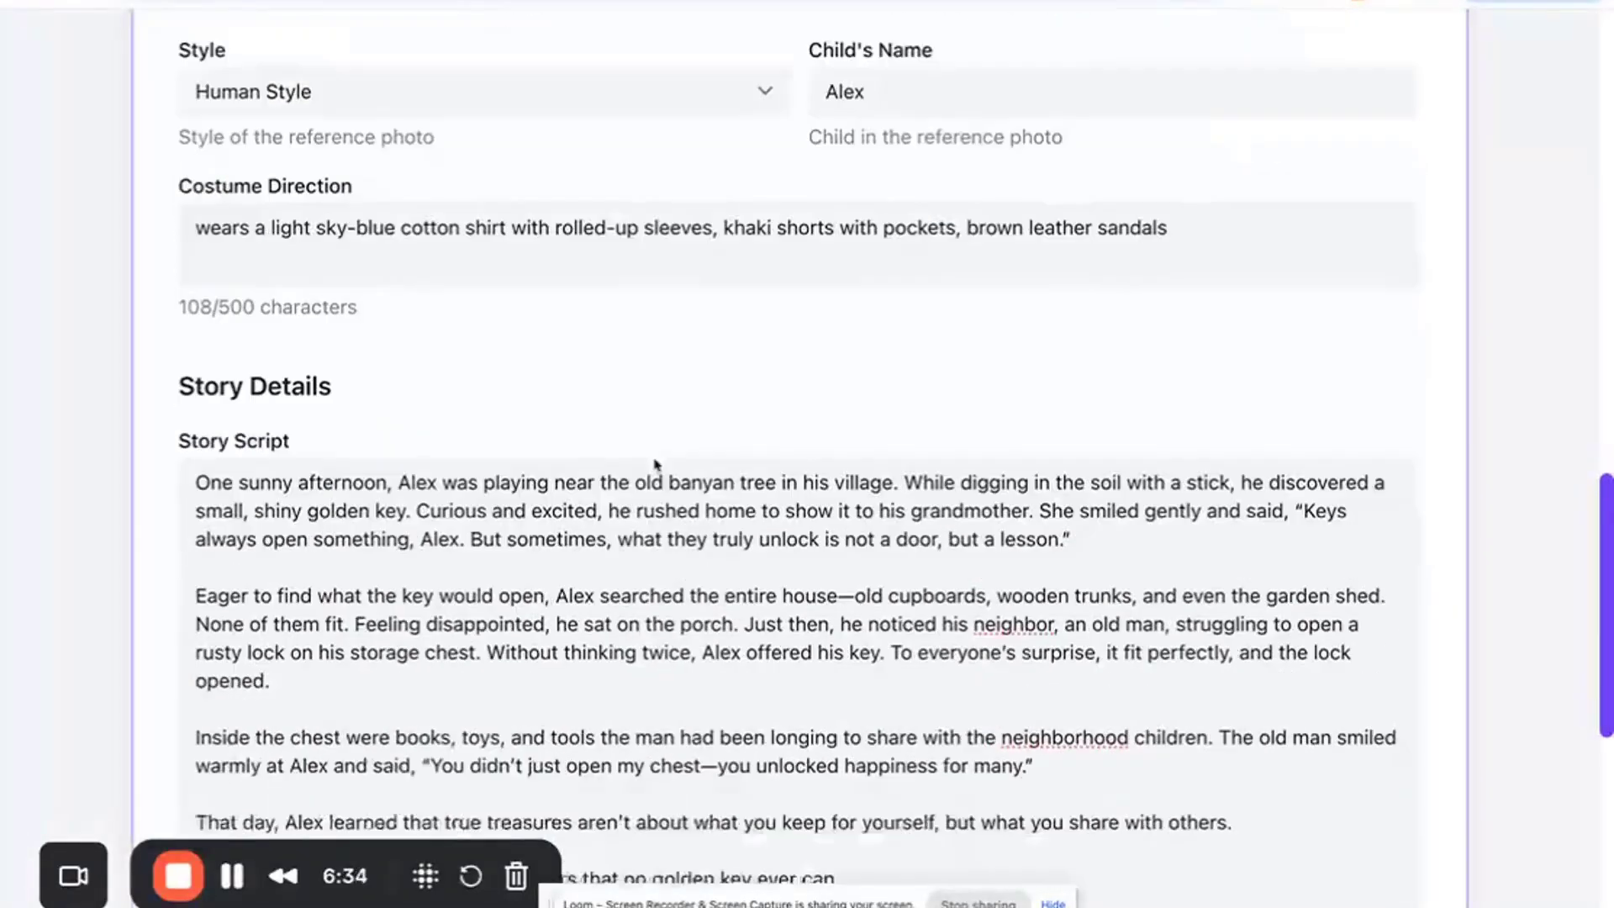
scroll(657, 464, down, 1)
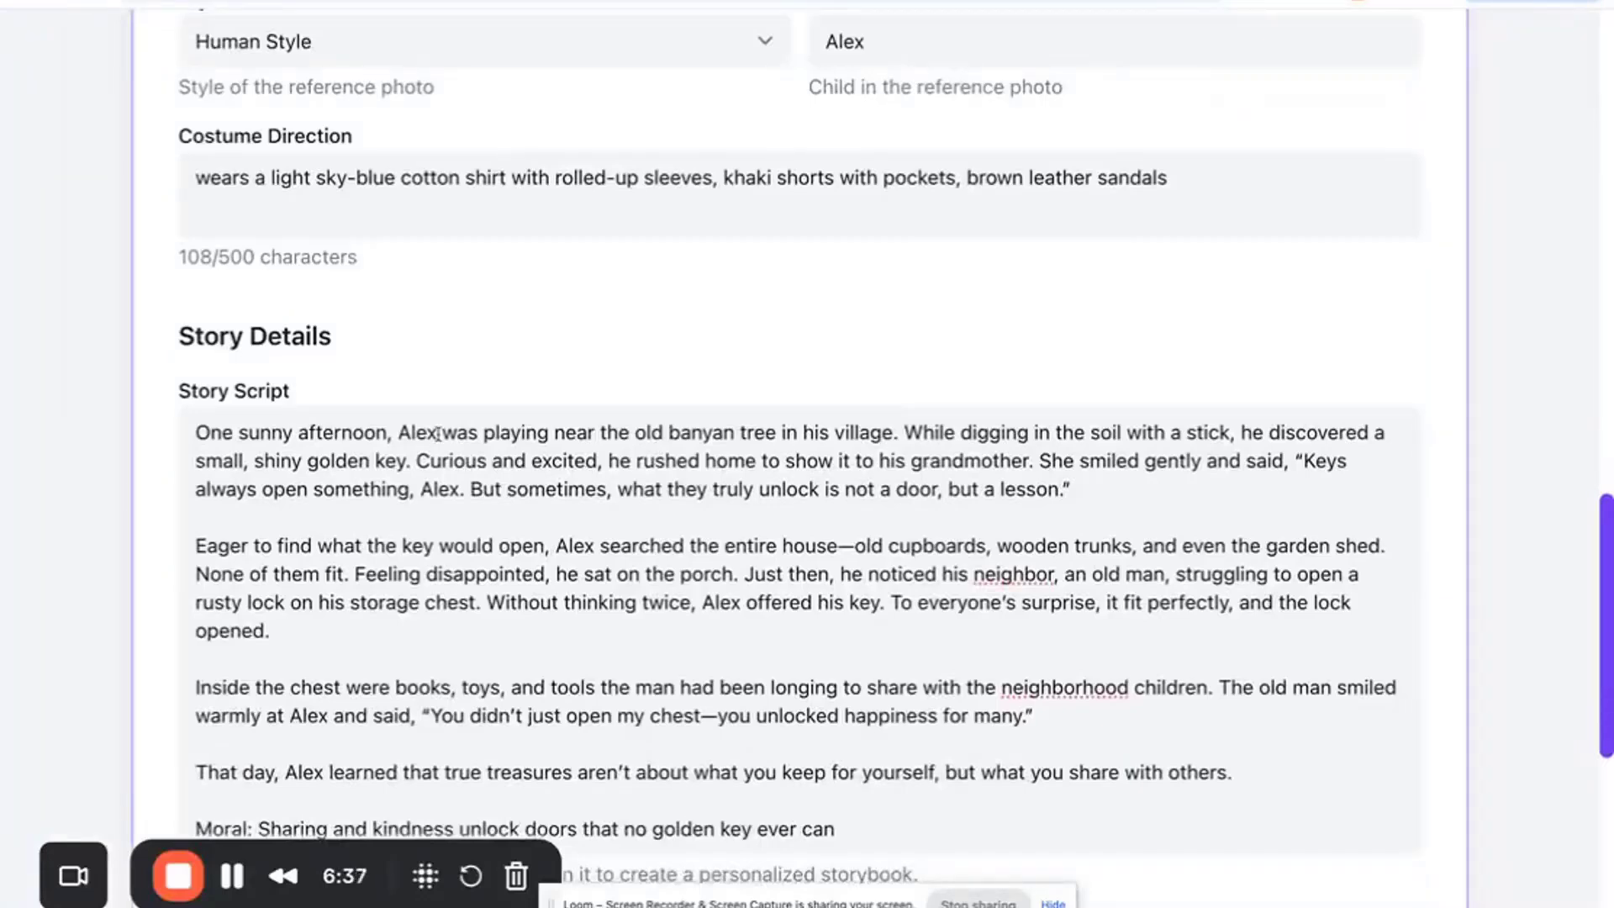
drag(438, 433, 417, 433)
scroll(405, 636, down, 1)
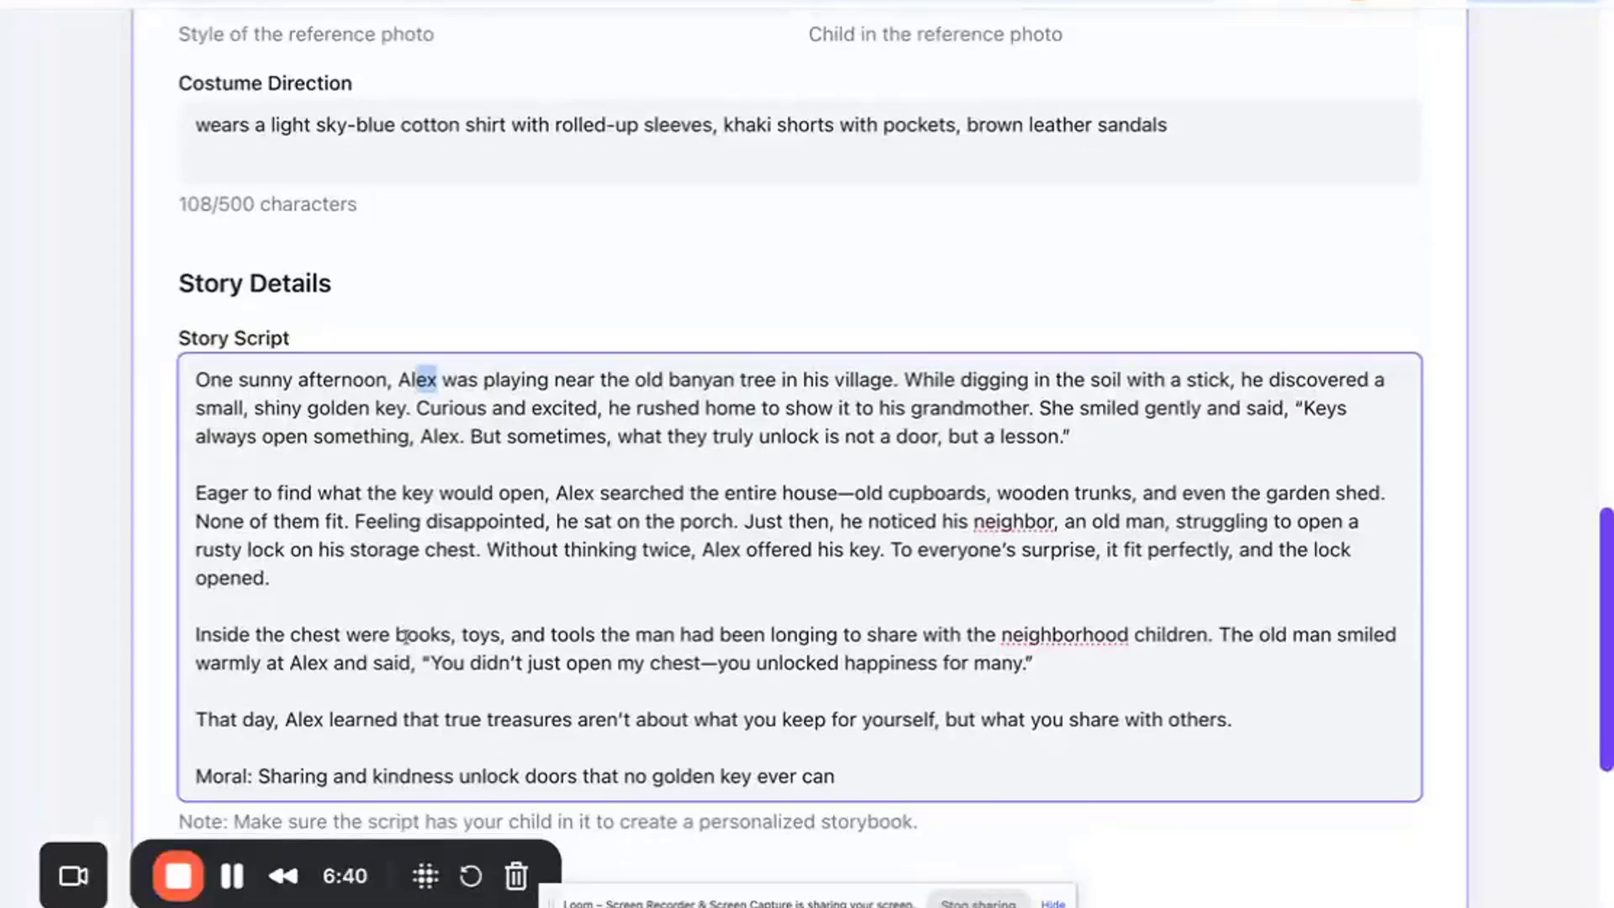
scroll(405, 636, down, 1)
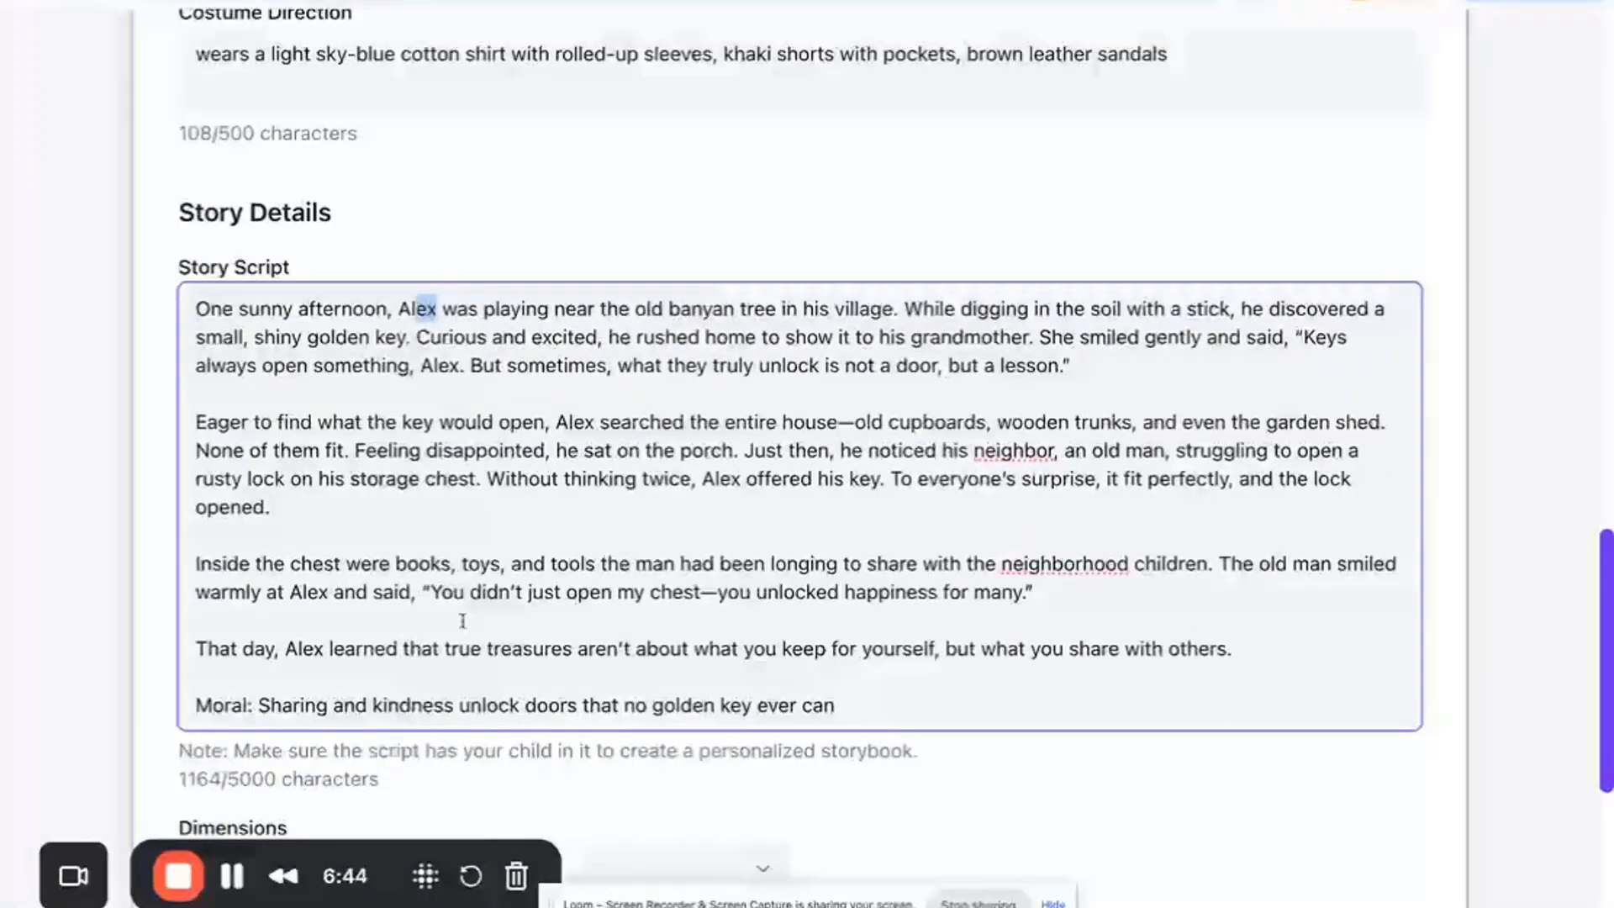
scroll(554, 655, down, 6)
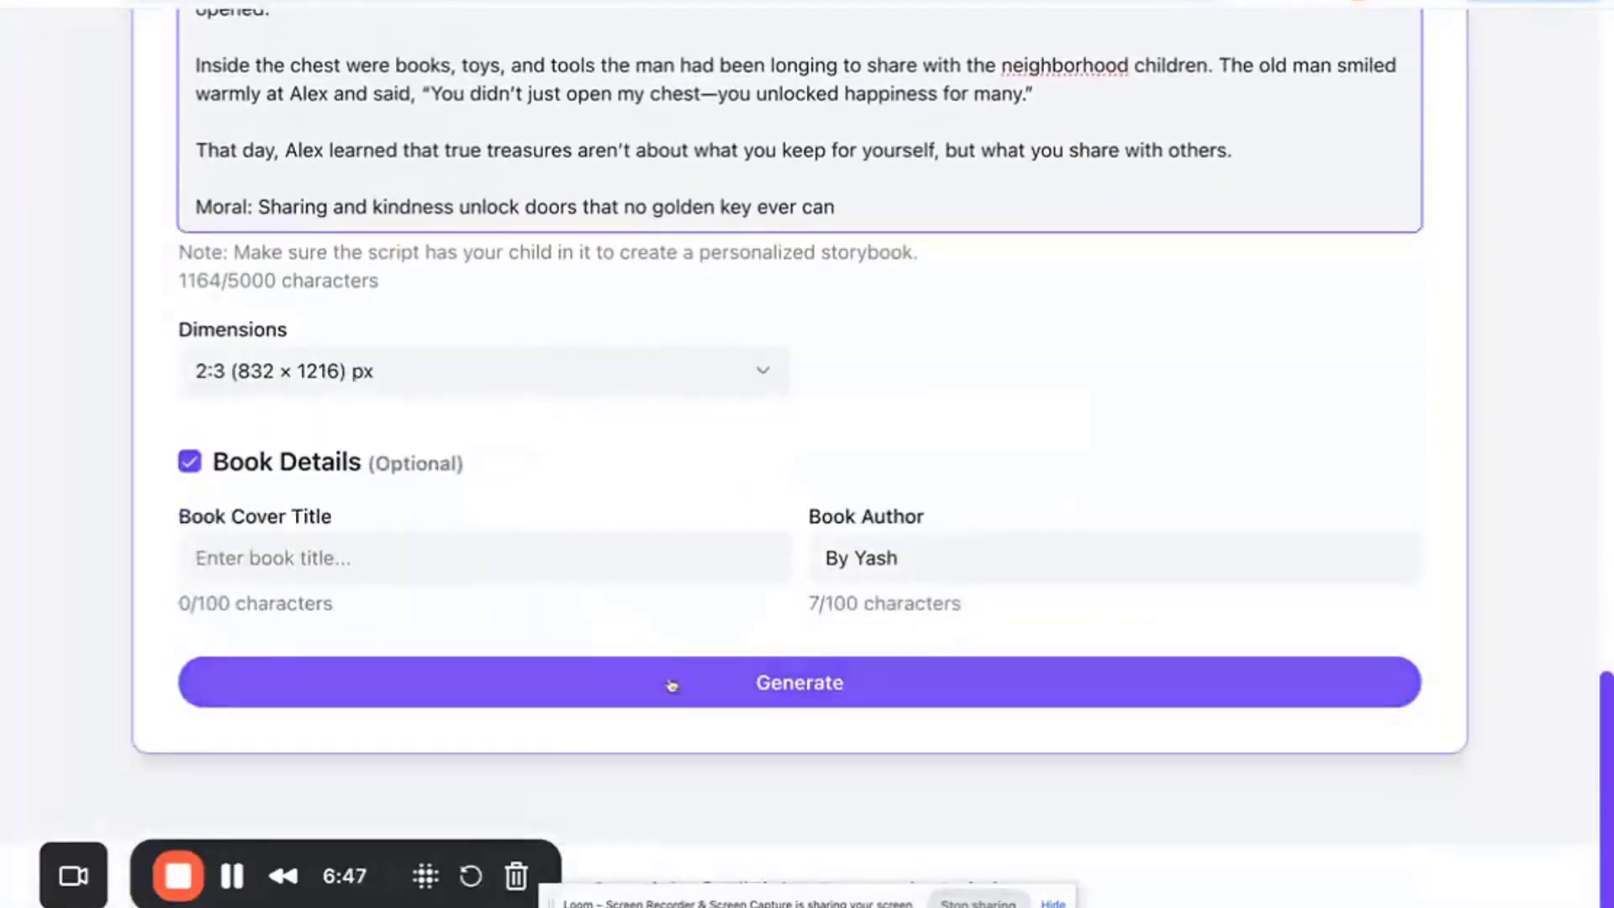
click(671, 684)
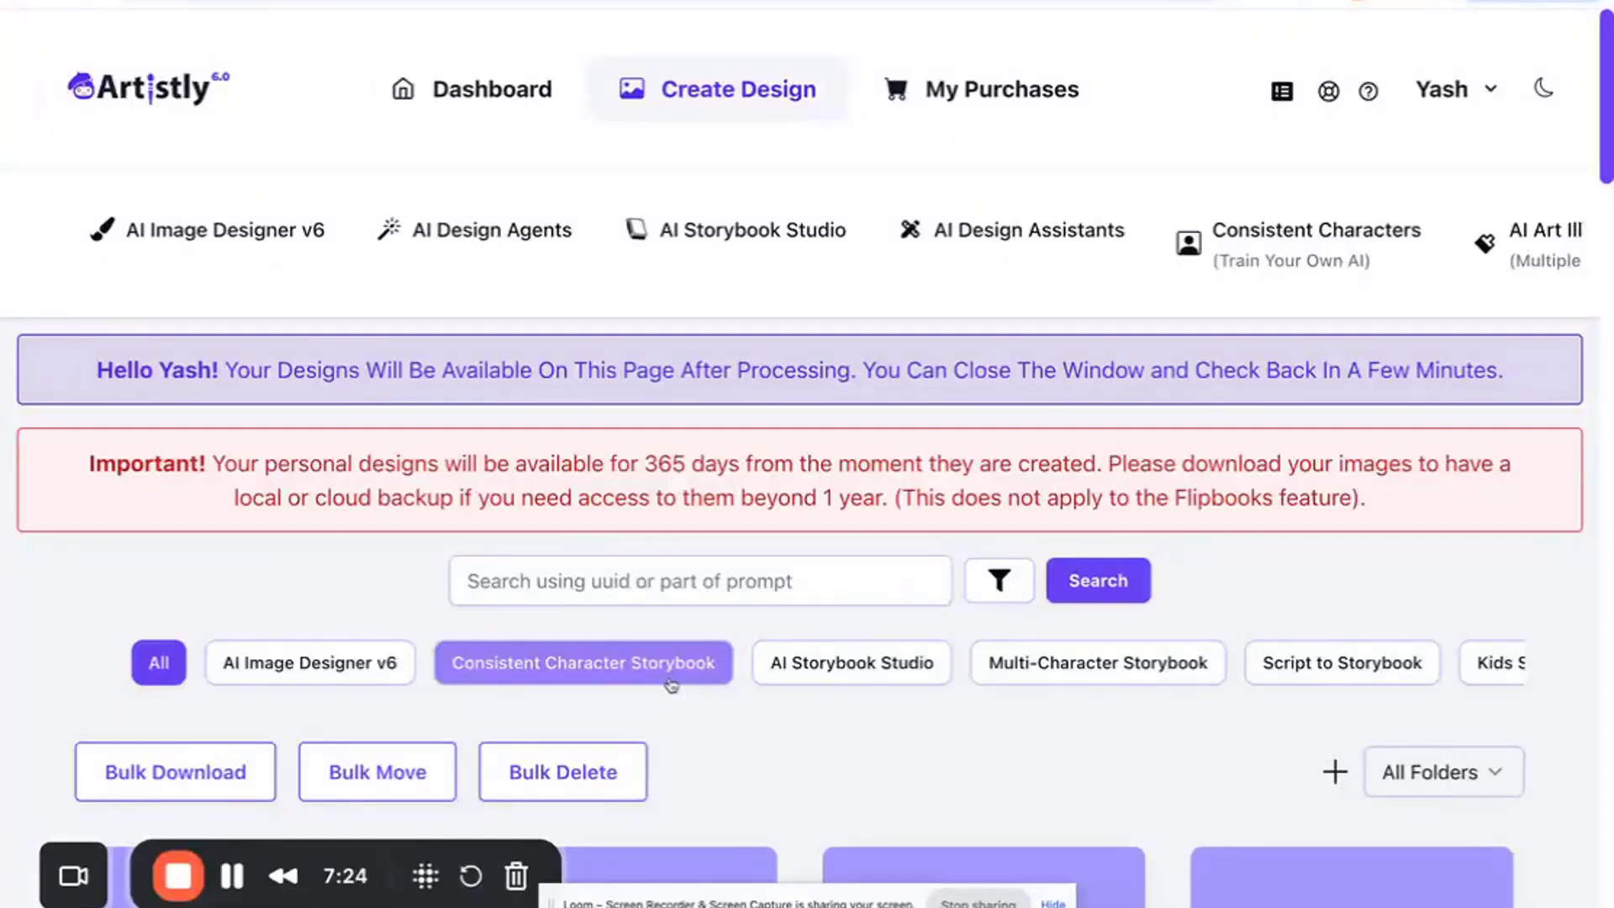
- Browse the designs page to check on the storybook pages being processed
scroll(735, 760, down, 5)
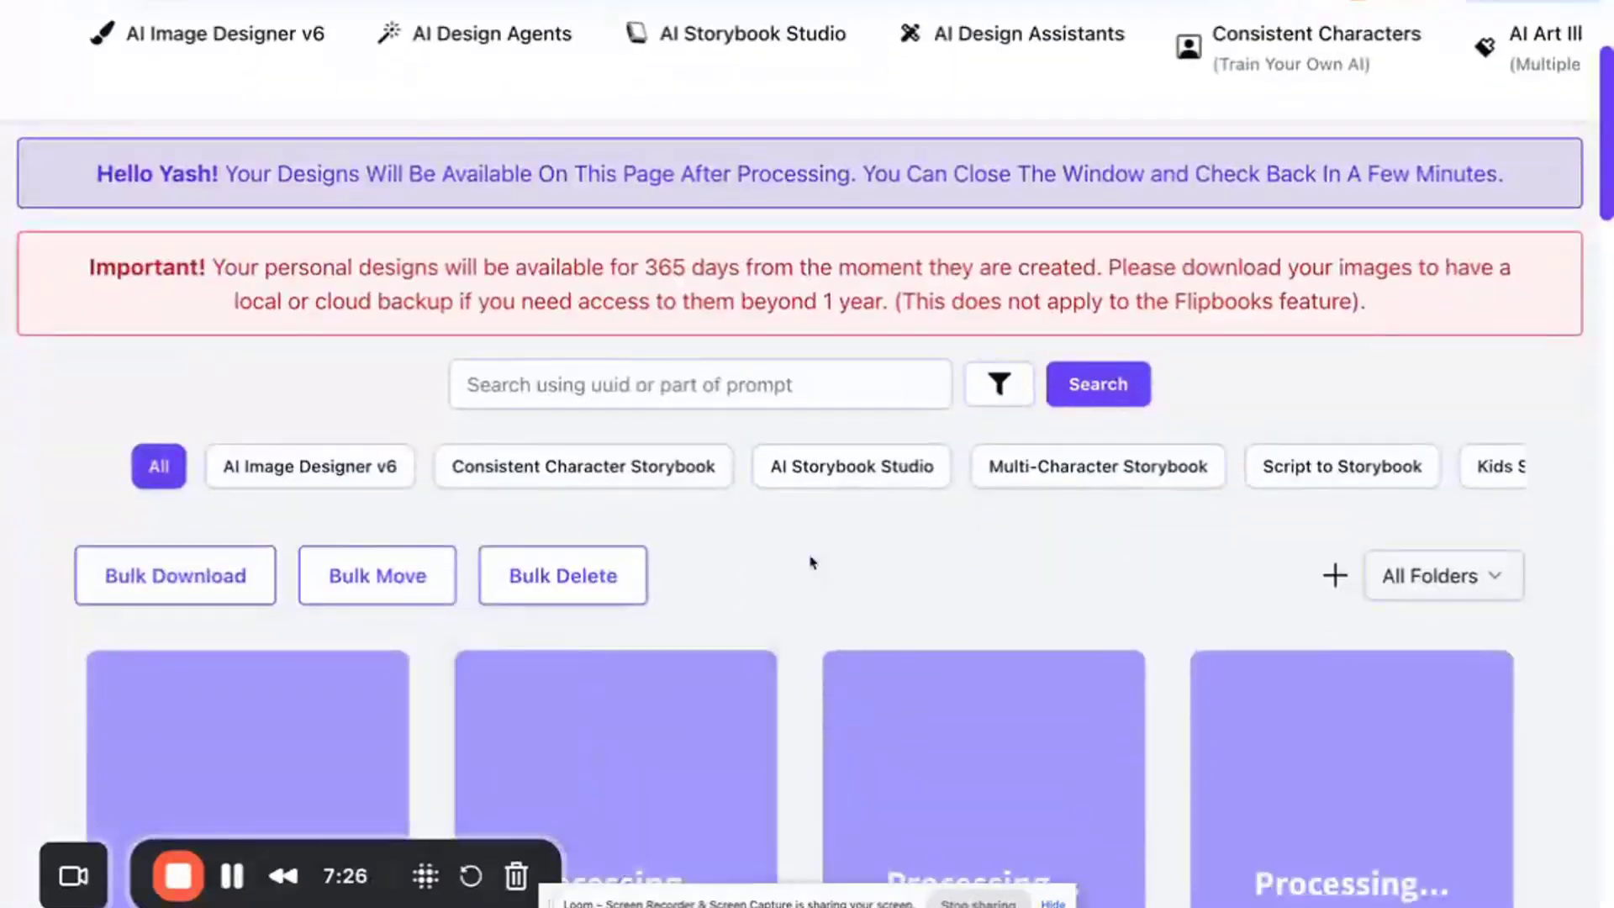
scroll(810, 465, down, 5)
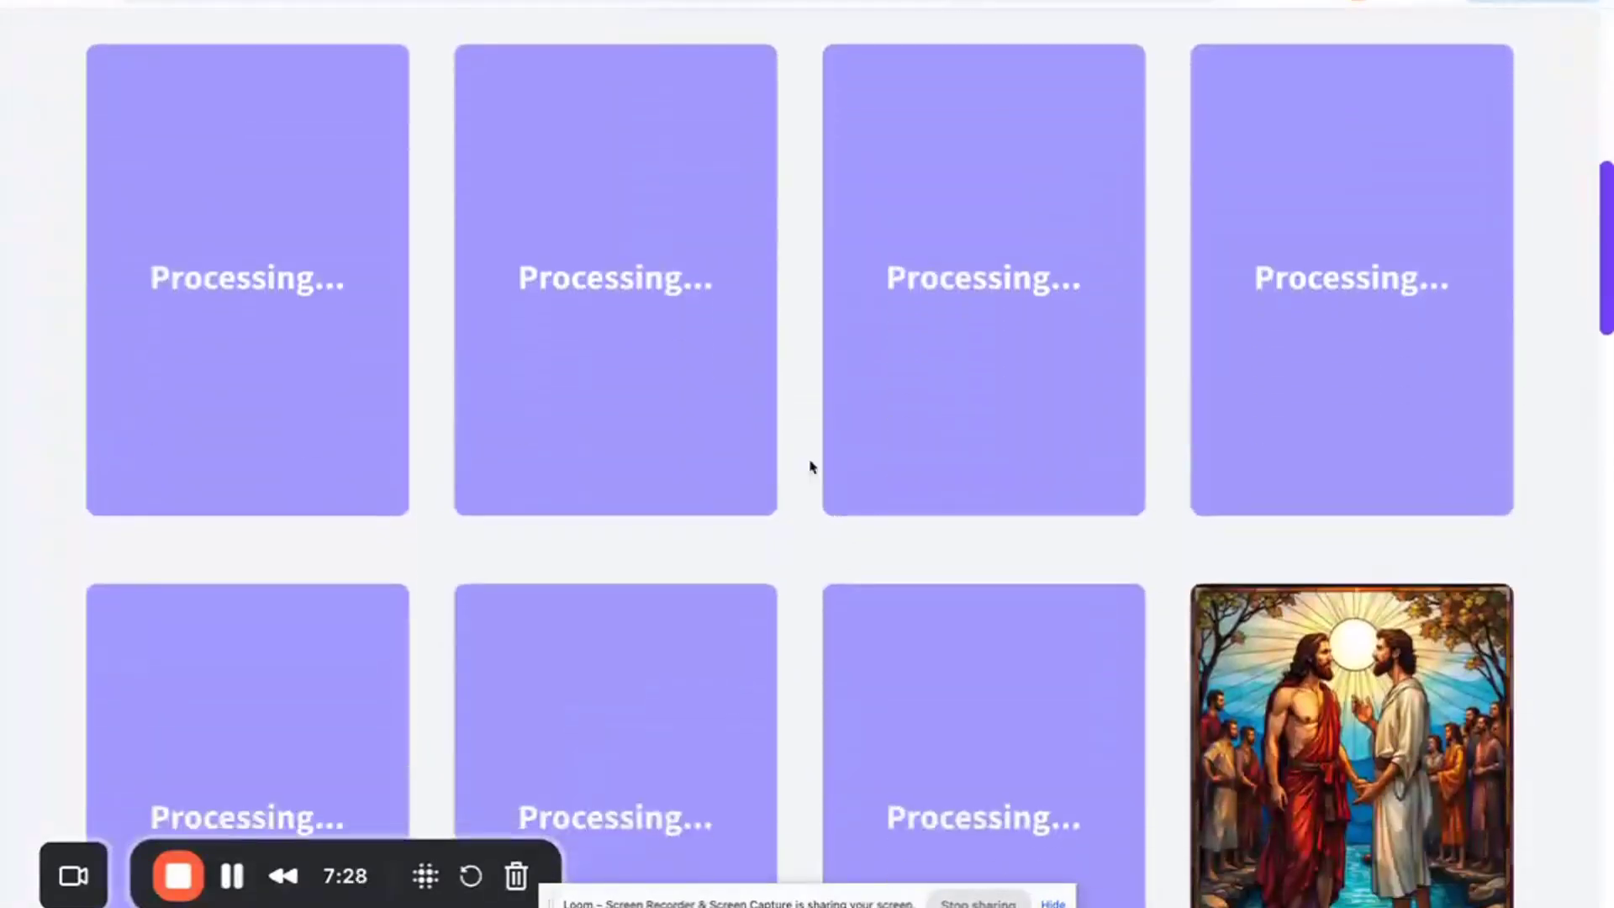
scroll(810, 465, up, 2)
scroll(811, 467, up, 2)
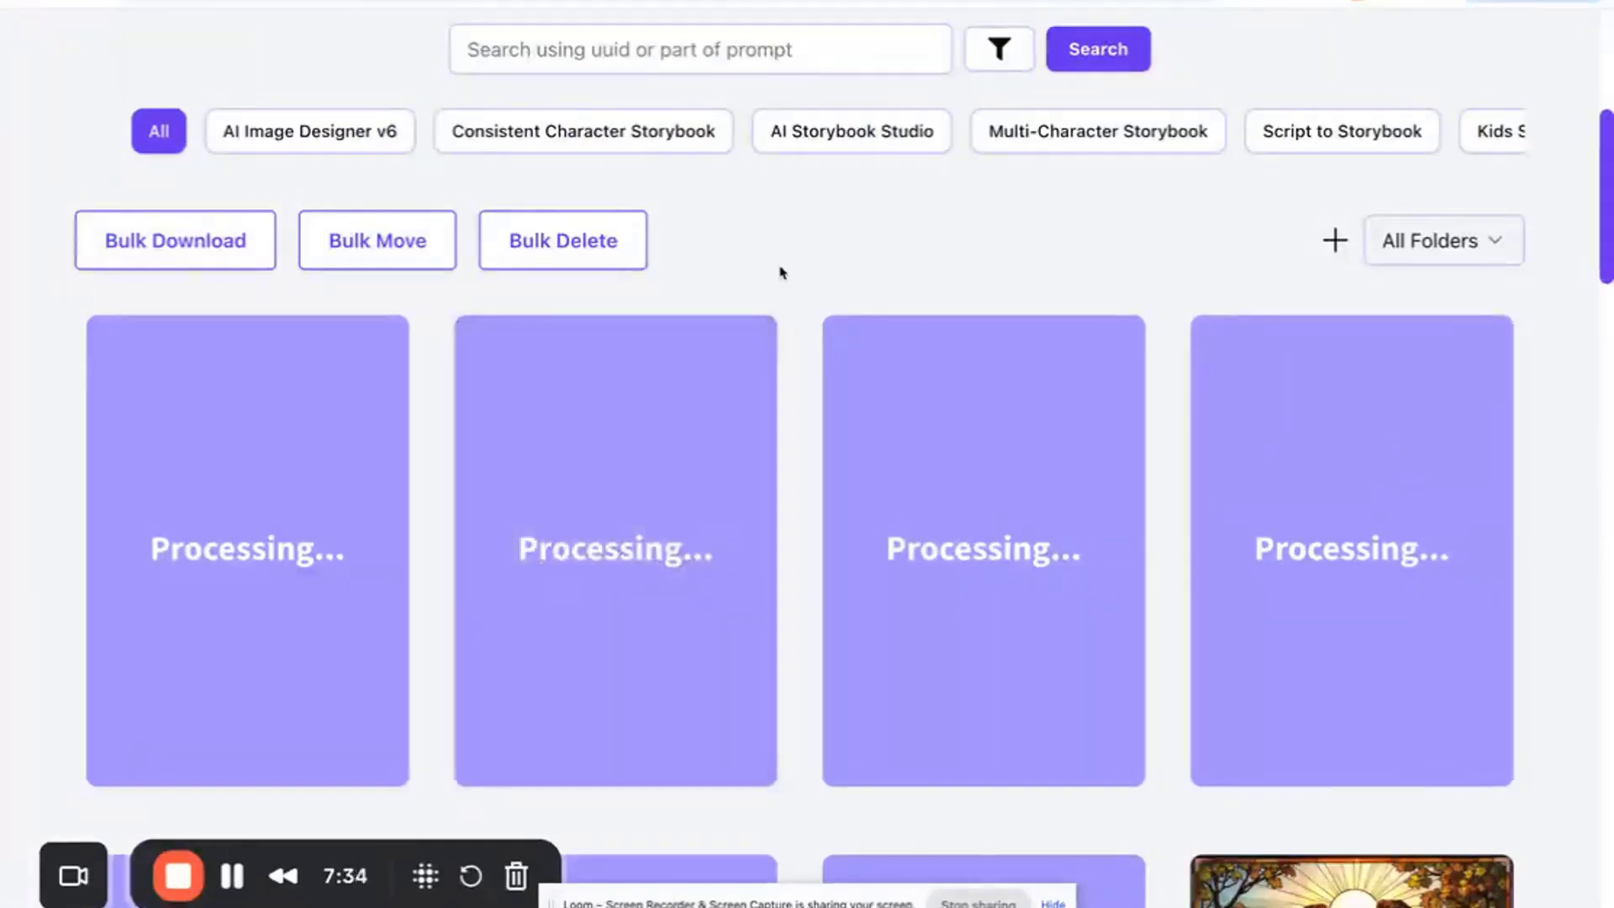
scroll(731, 350, down, 2)
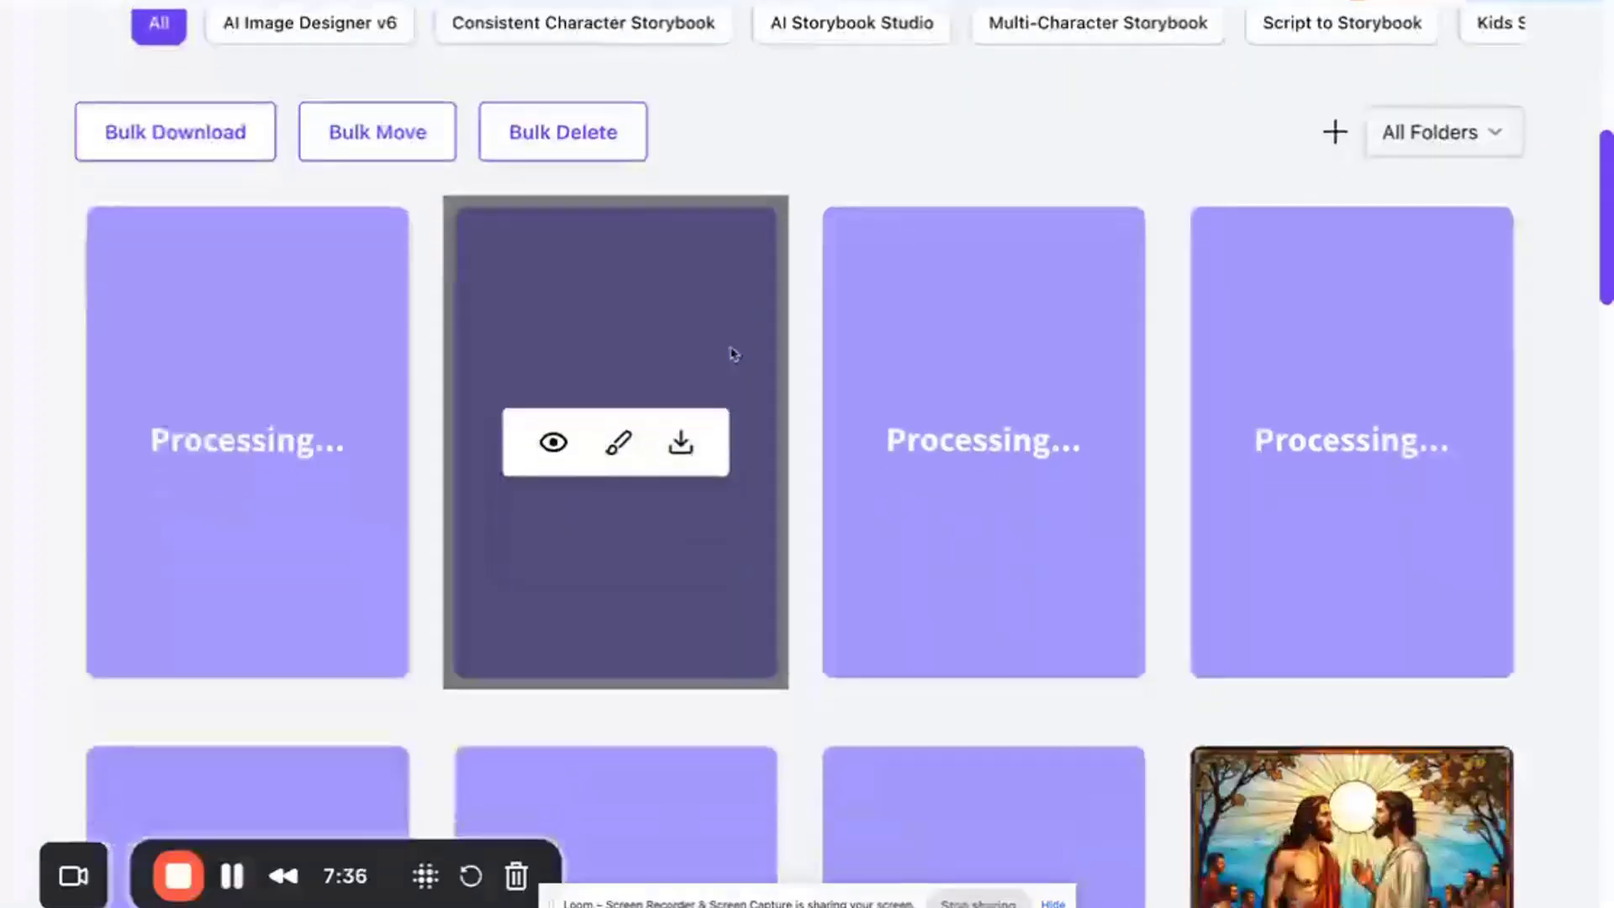
mouse_move(673, 386)
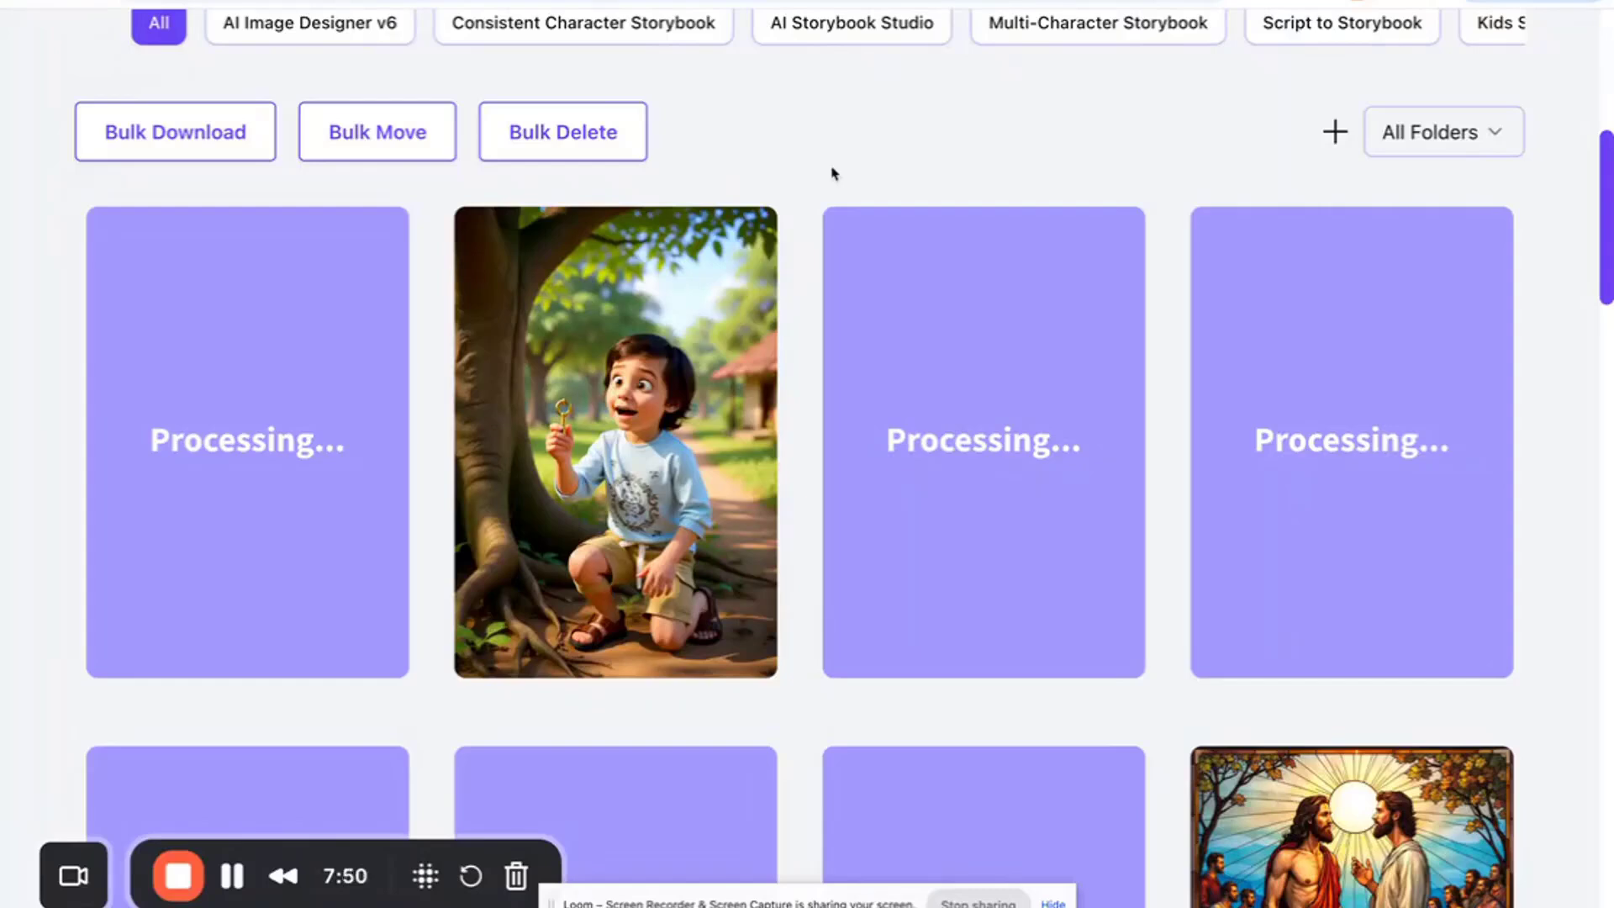
scroll(681, 387, up, 1)
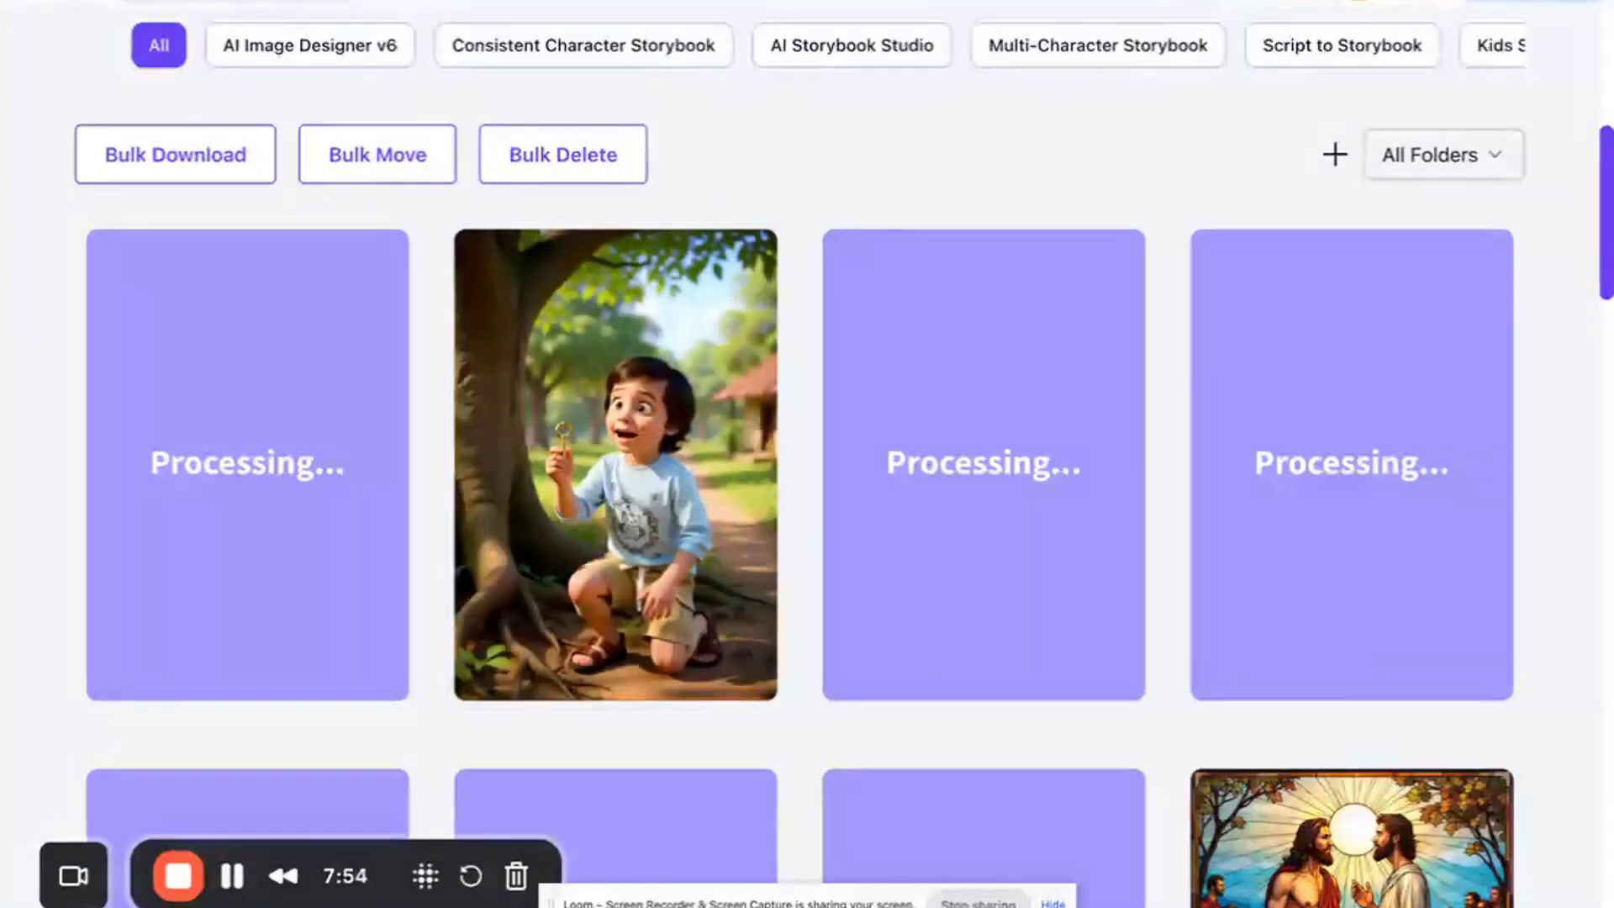
- Return to ChatGPT and ask: hey goive a story with 5000 characters
click(777, 2)
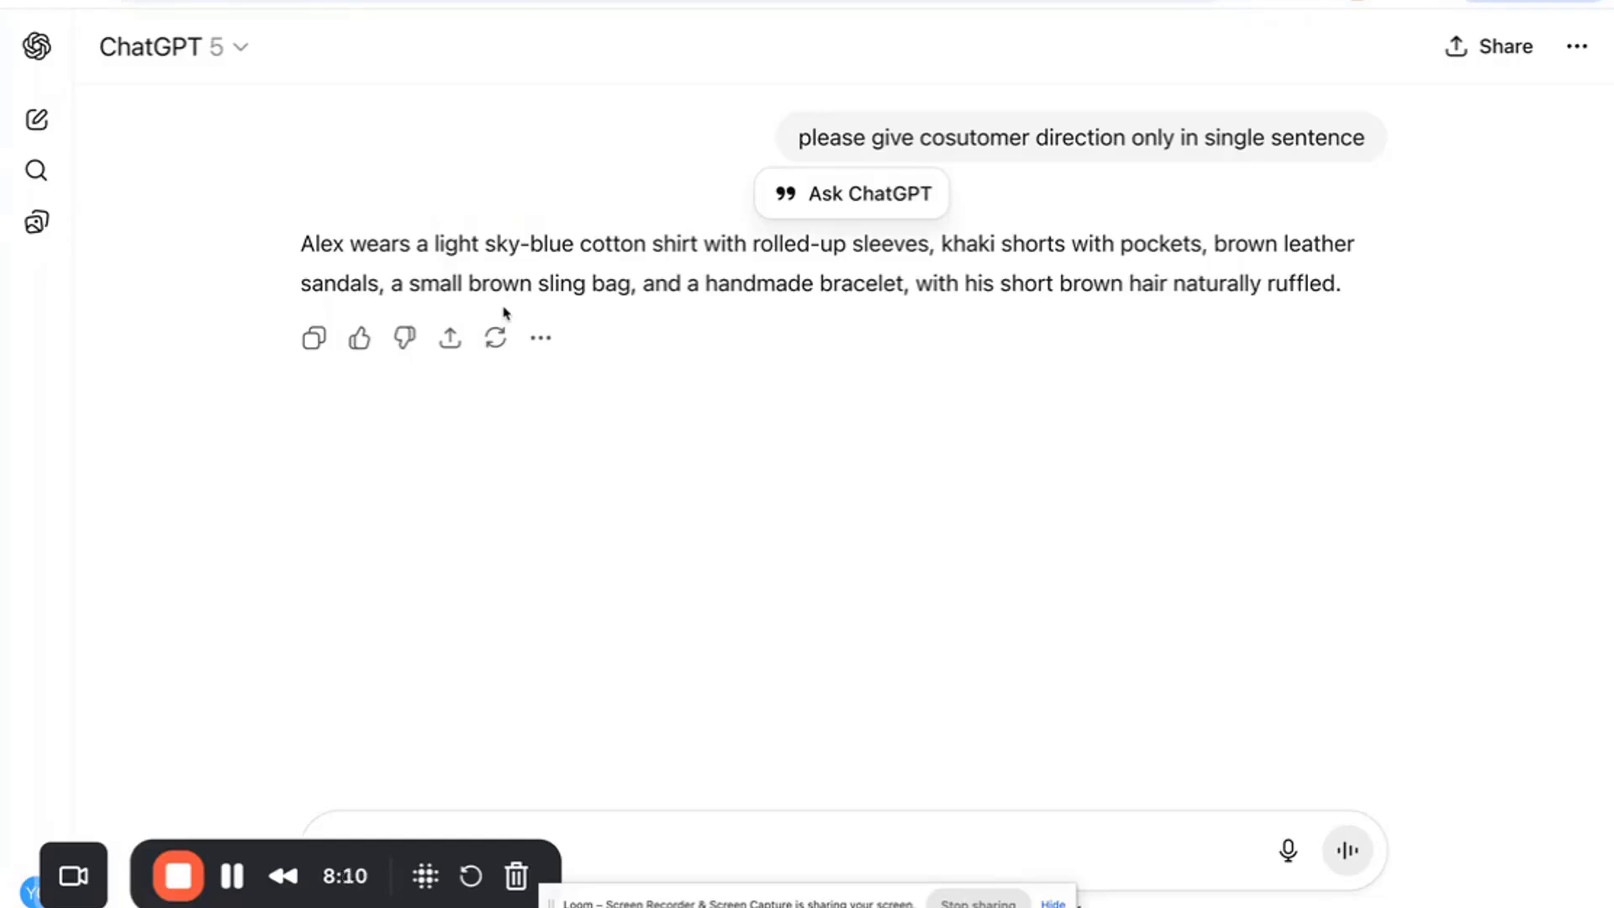
scroll(504, 313, up, 10)
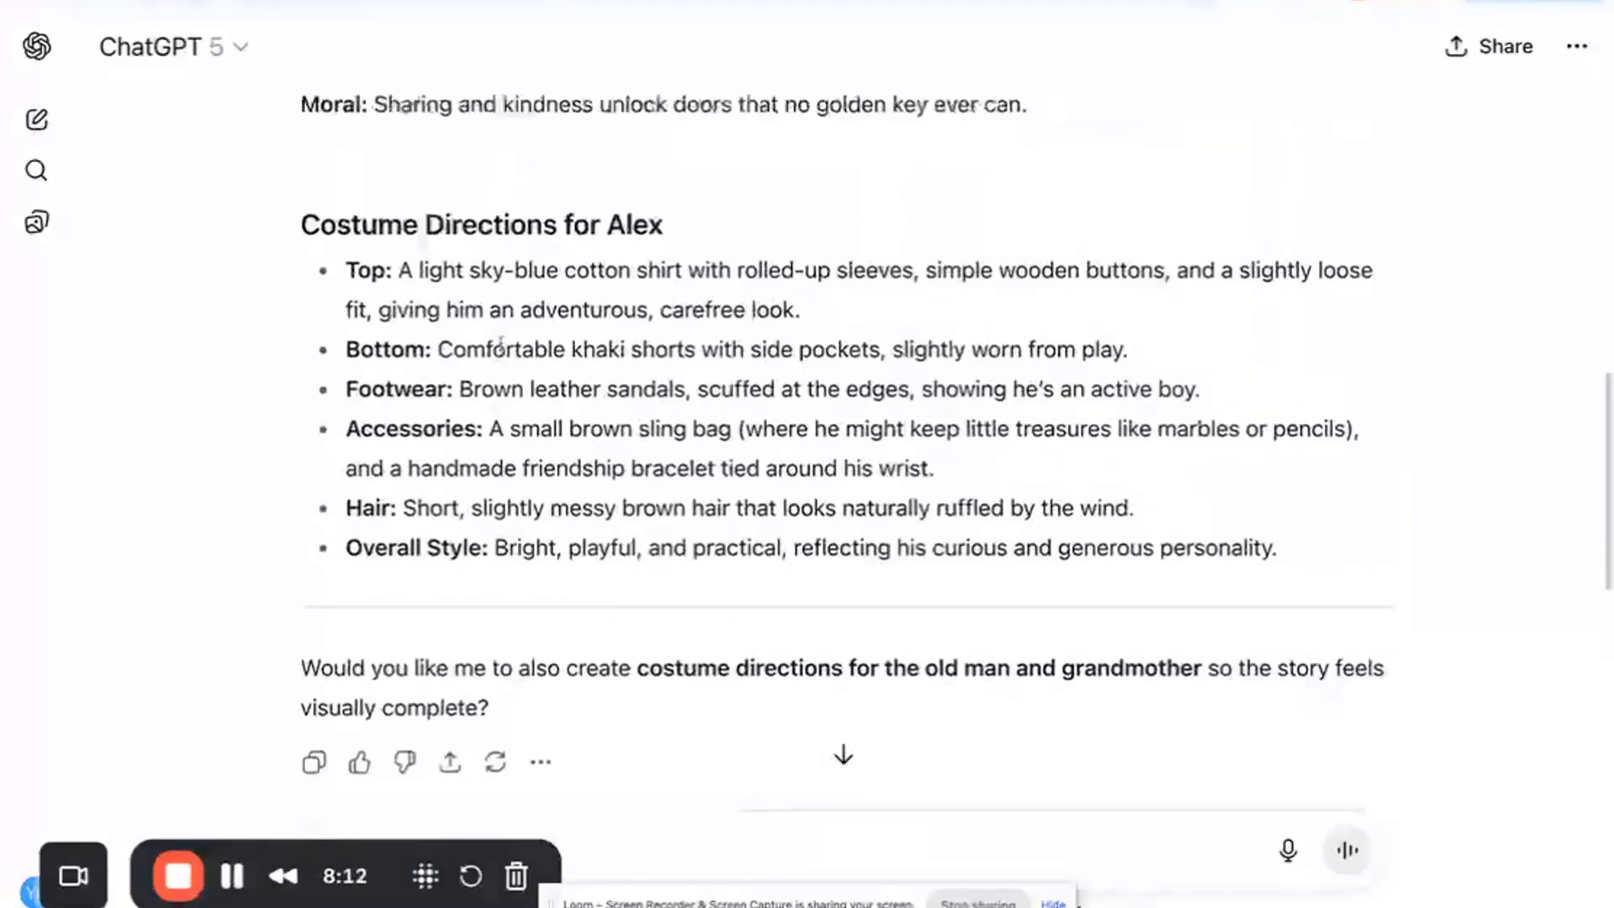
scroll(501, 344, down, 8)
scroll(501, 344, down, 3)
click(646, 826)
text(p)
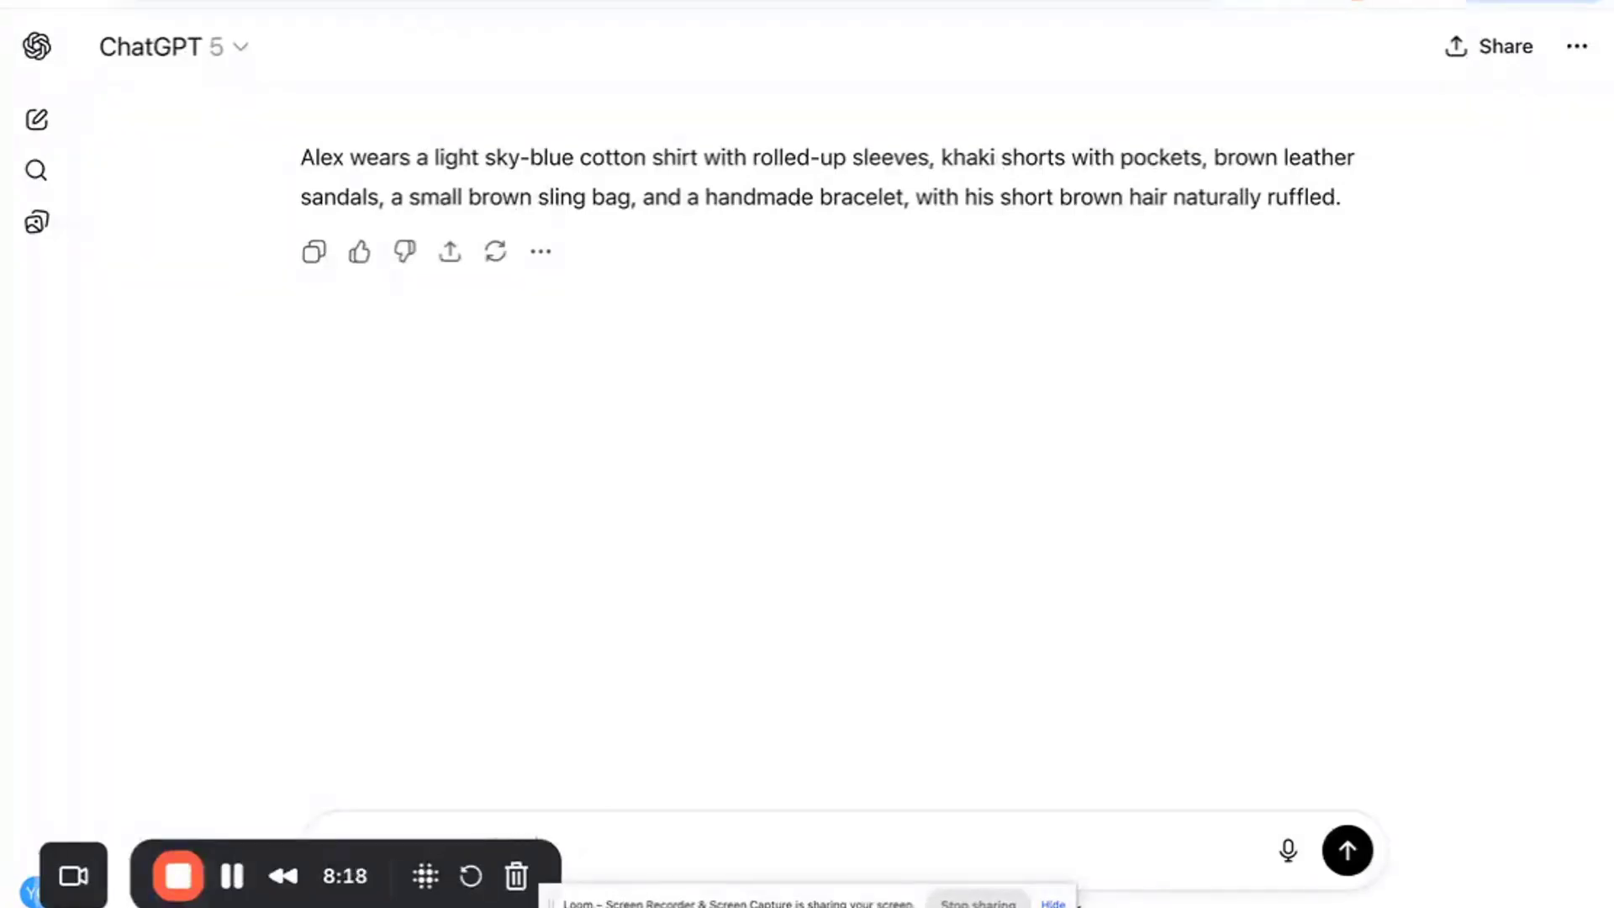
text(with 5000 characters)
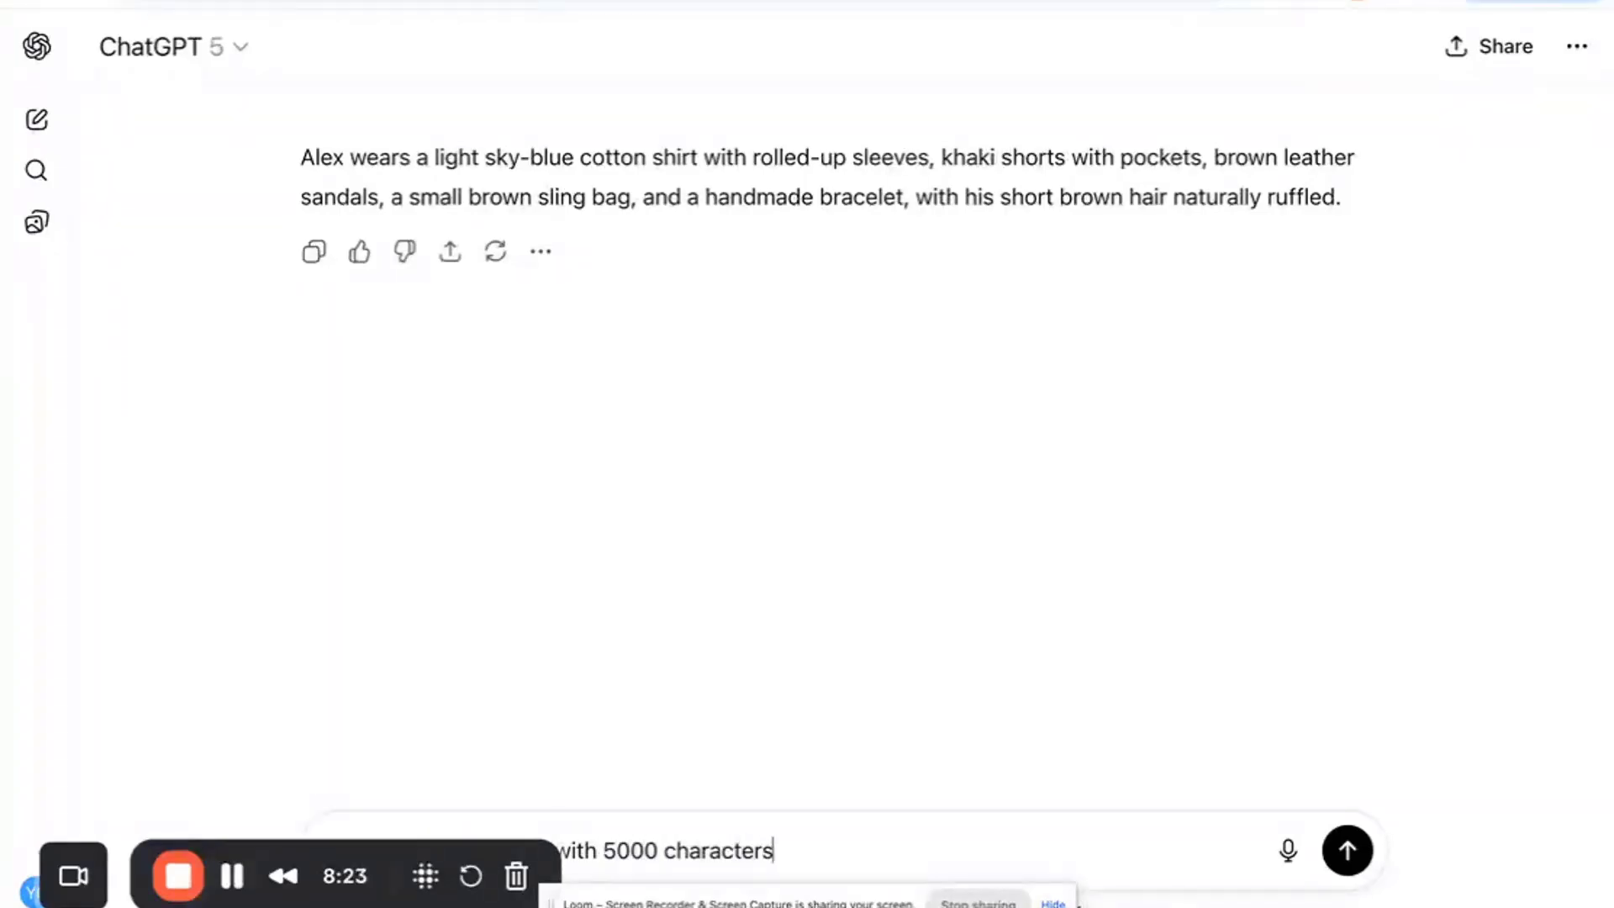
key(Return)
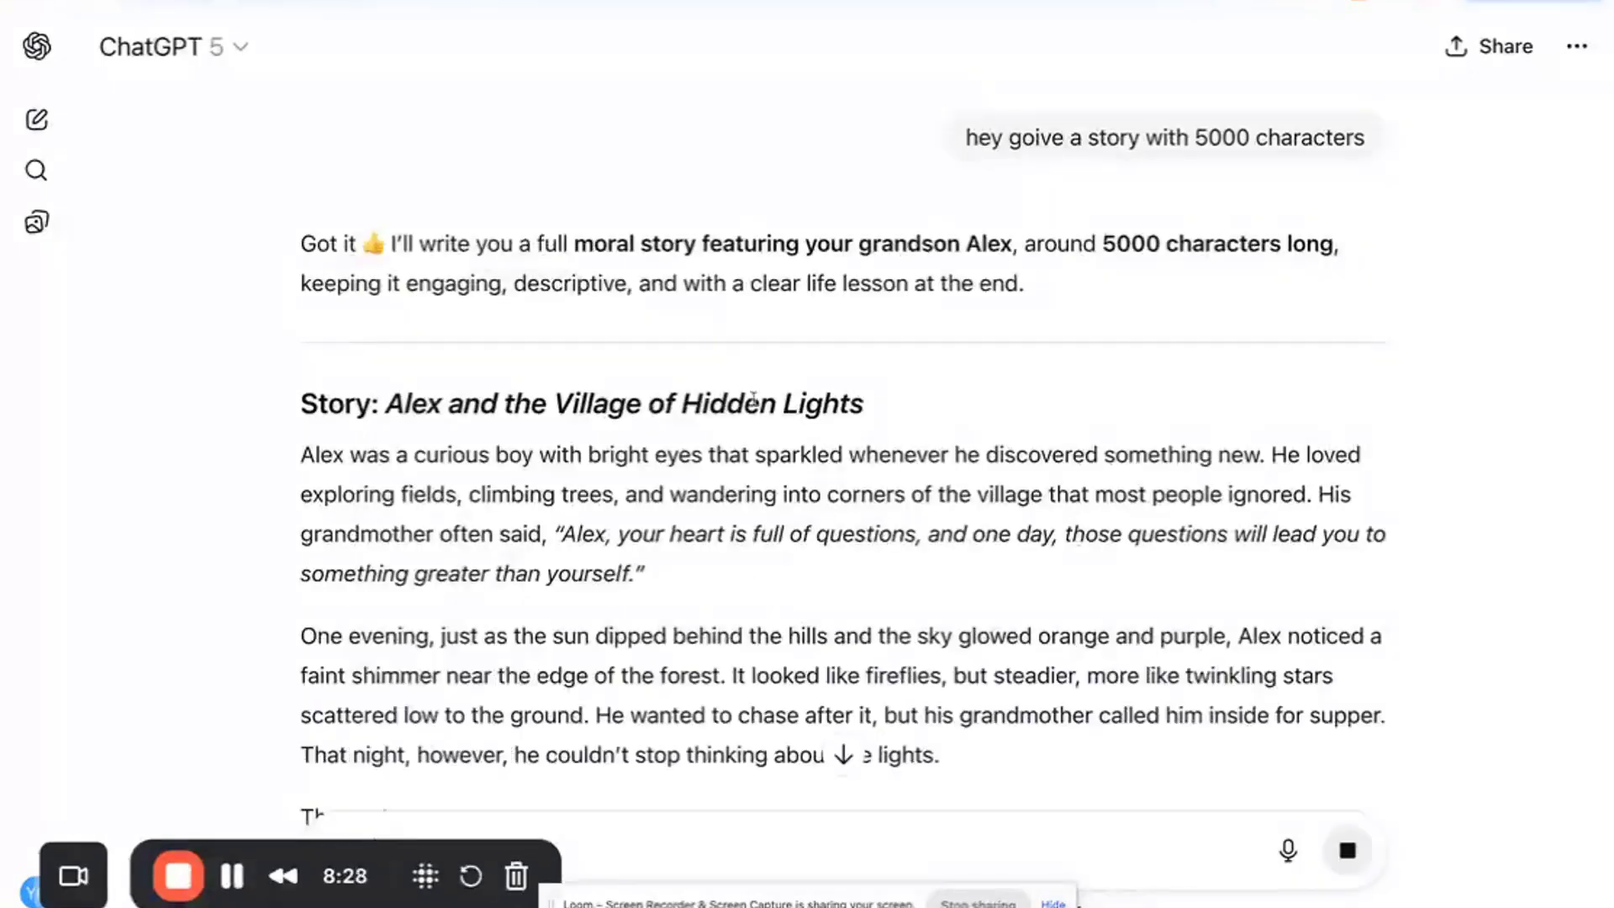
- Scroll through ChatGPT's longer story to read it
scroll(852, 410, down, 3)
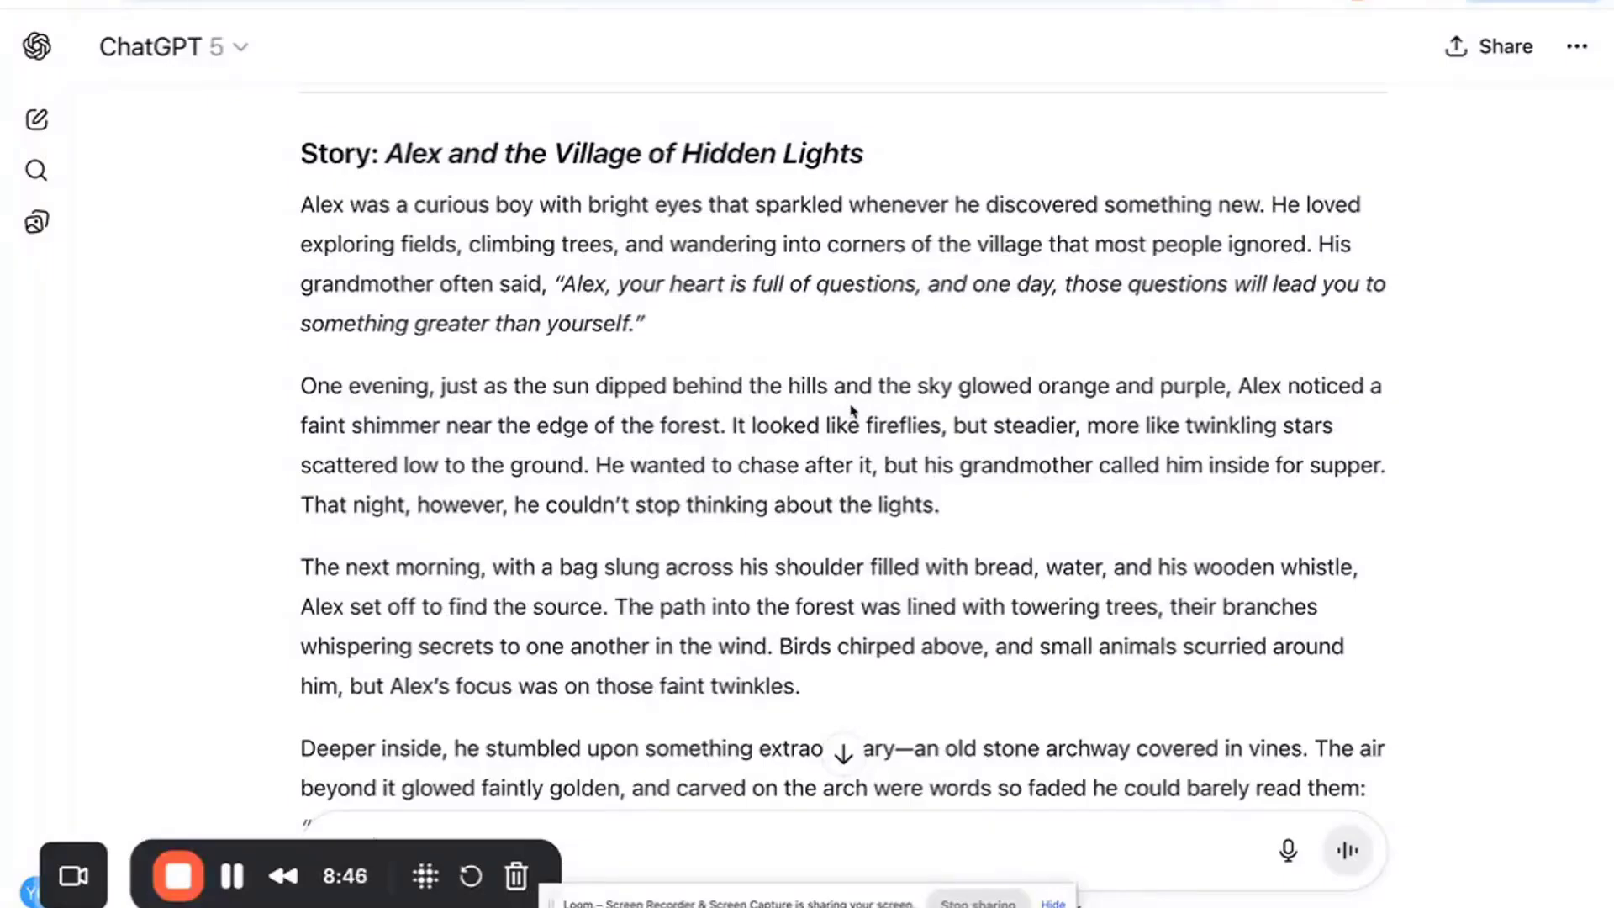
scroll(852, 410, down, 15)
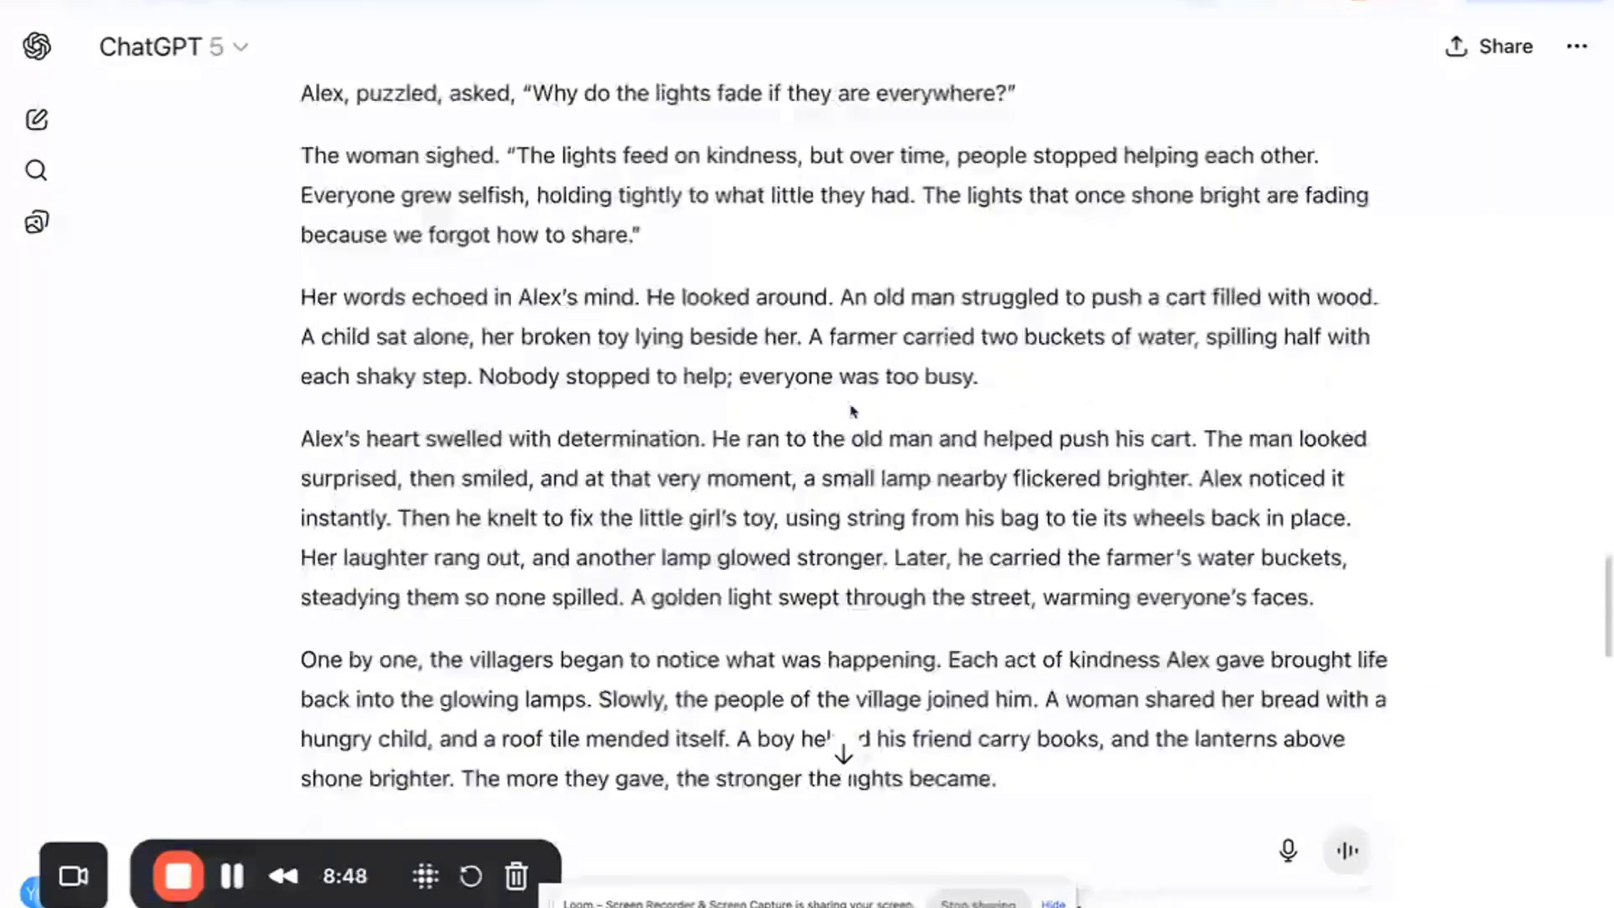
scroll(852, 411, down, 4)
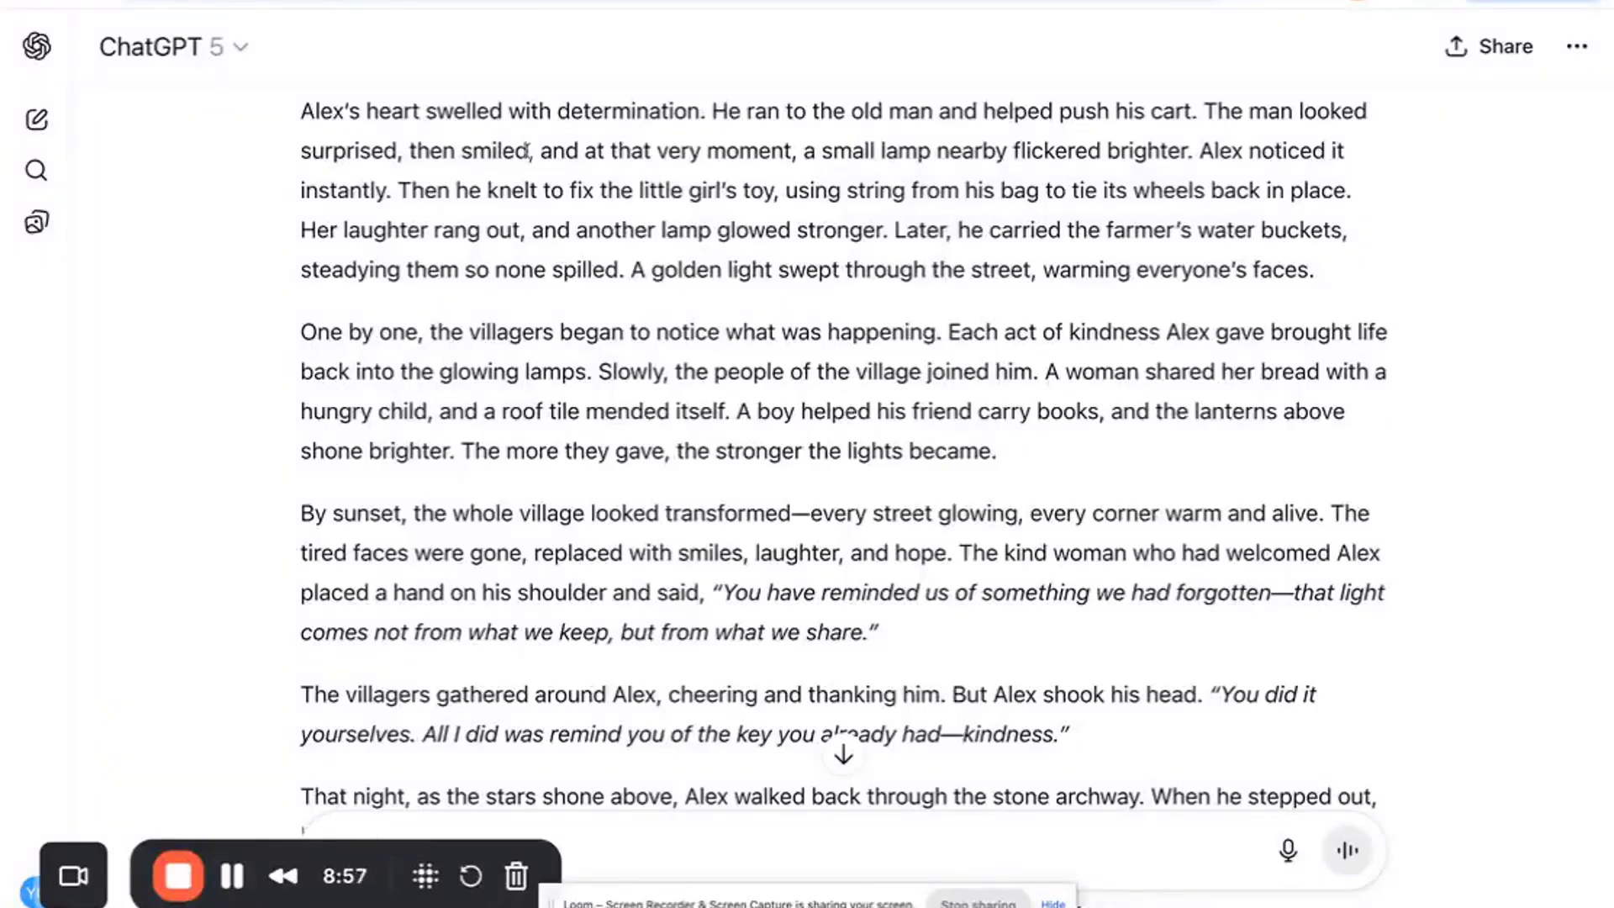
- Switch back to the designs page and review the finished storybook cover and pages
click(497, 3)
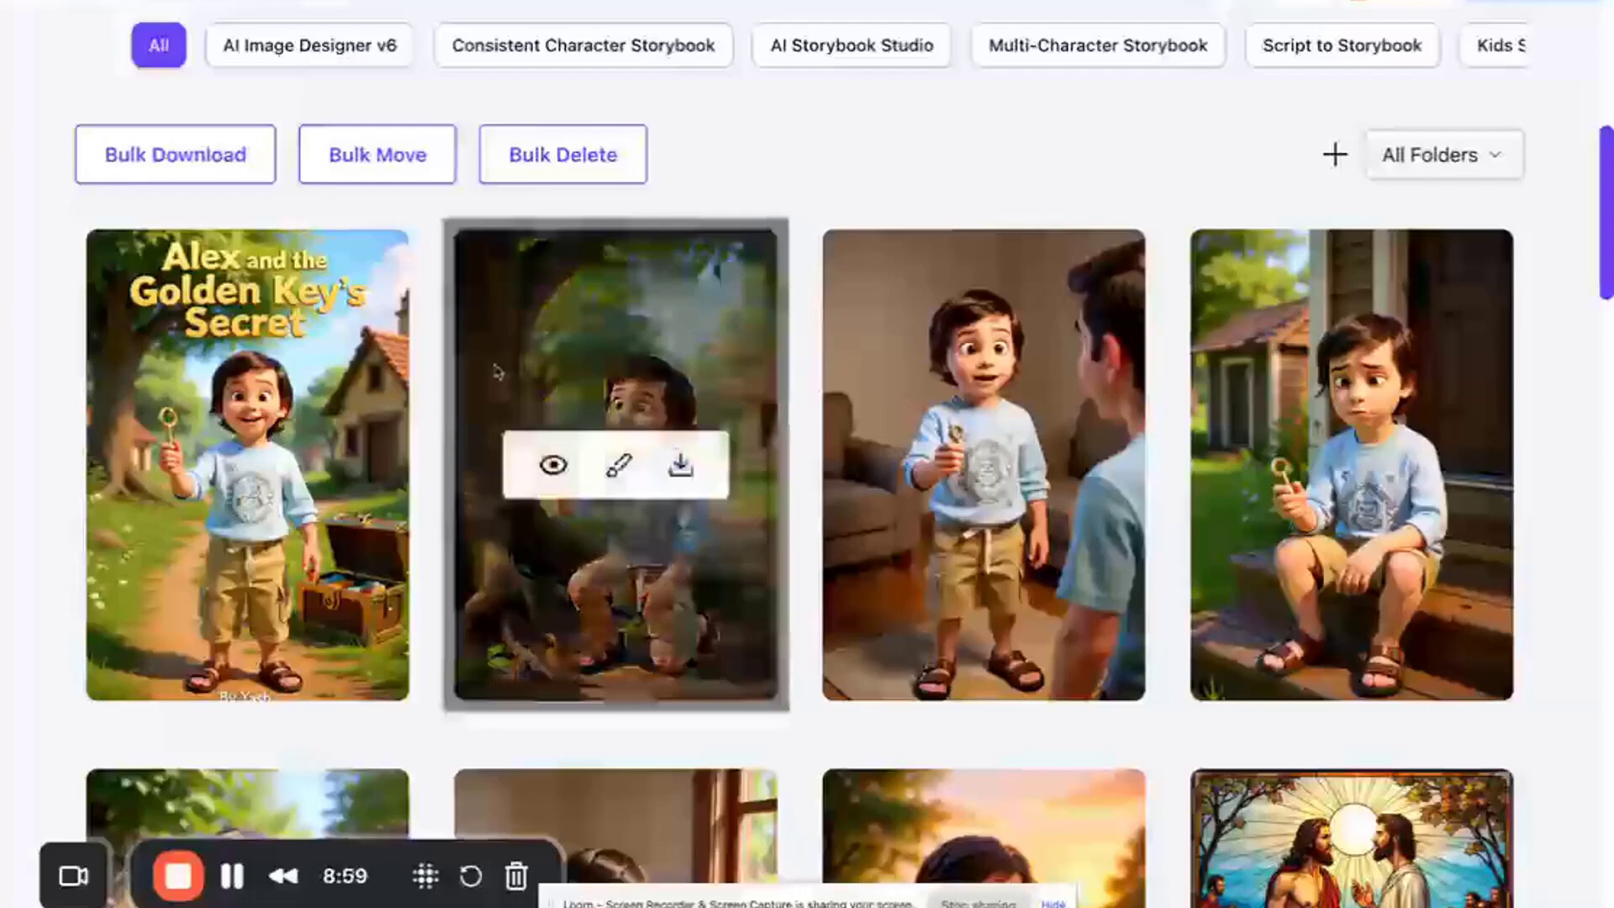
scroll(498, 370, down, 1)
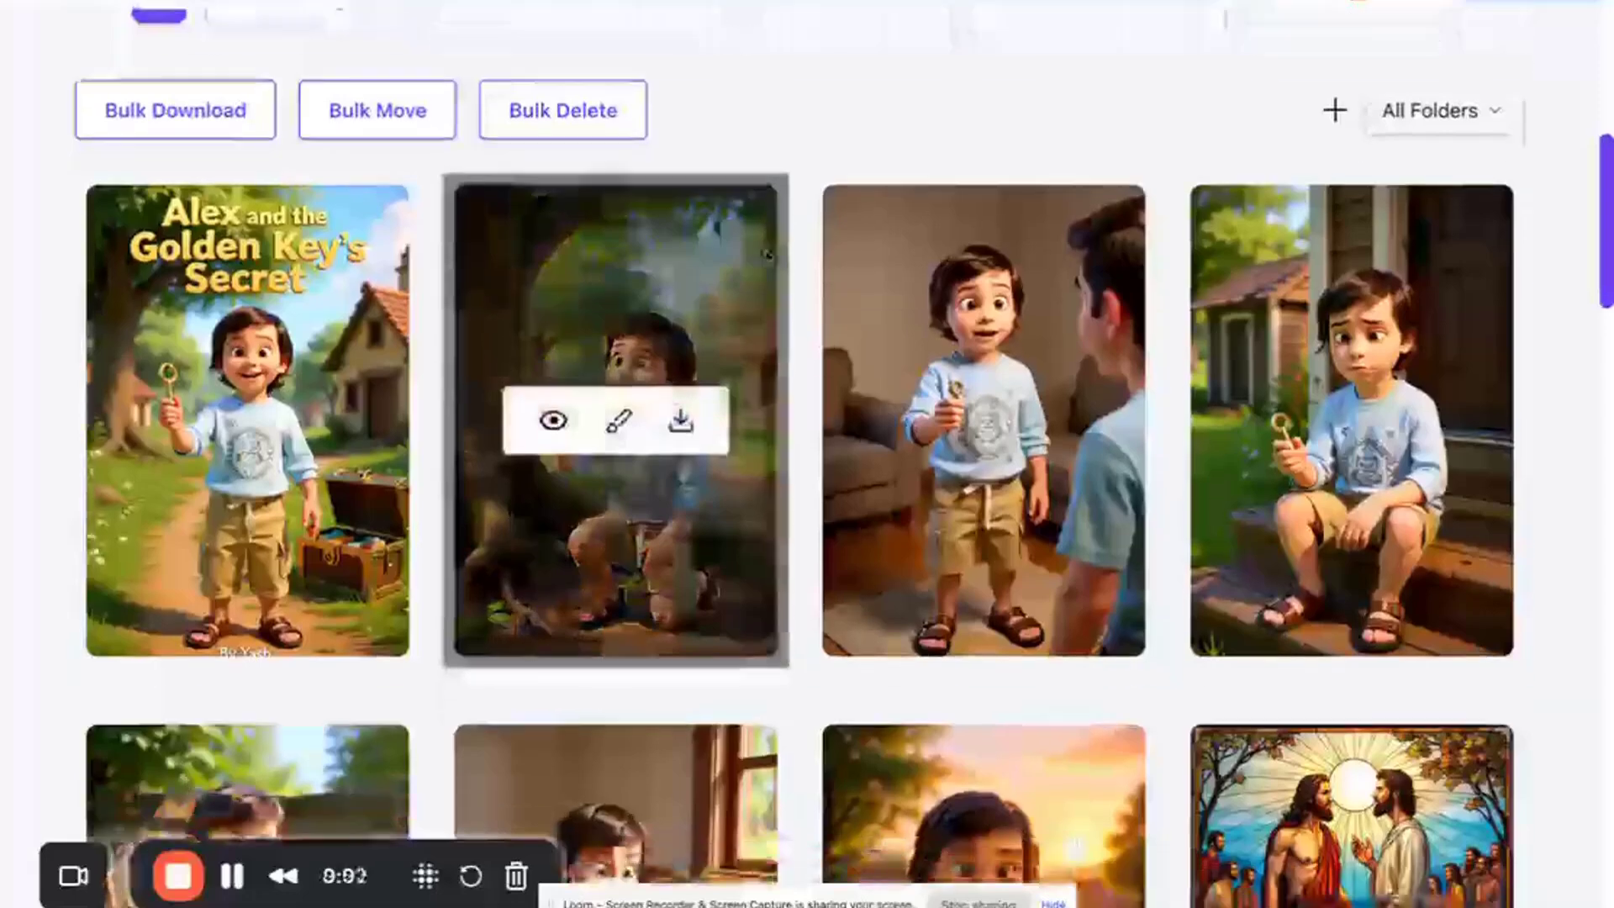
scroll(767, 257, down, 1)
scroll(766, 256, down, 3)
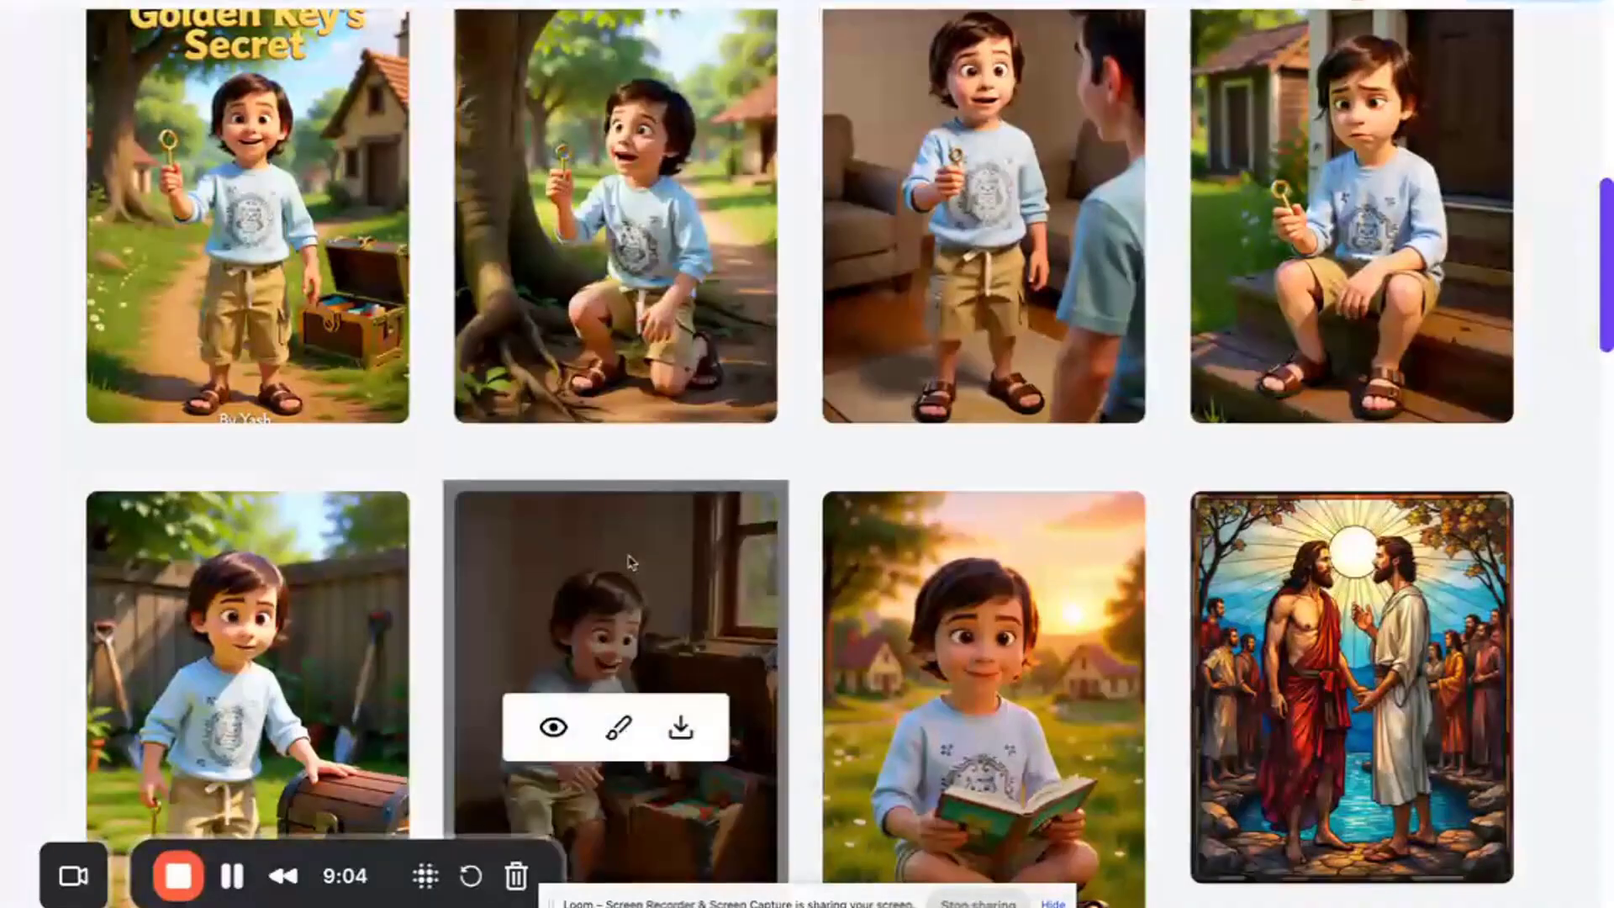
scroll(696, 363, down, 1)
scroll(697, 363, down, 1)
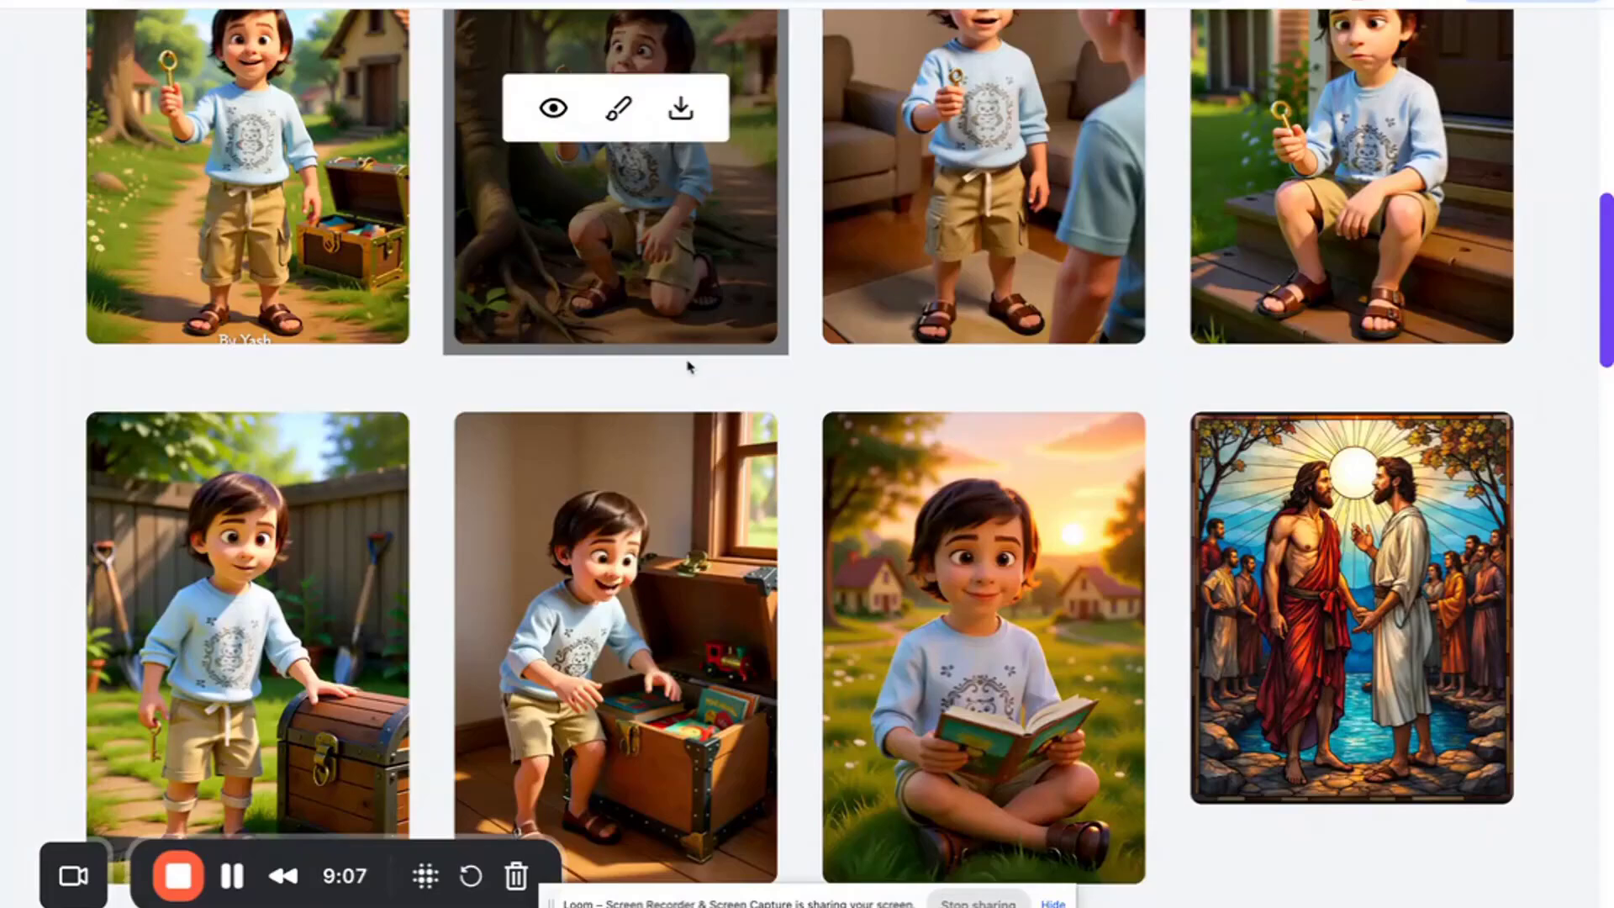
scroll(620, 395, up, 2)
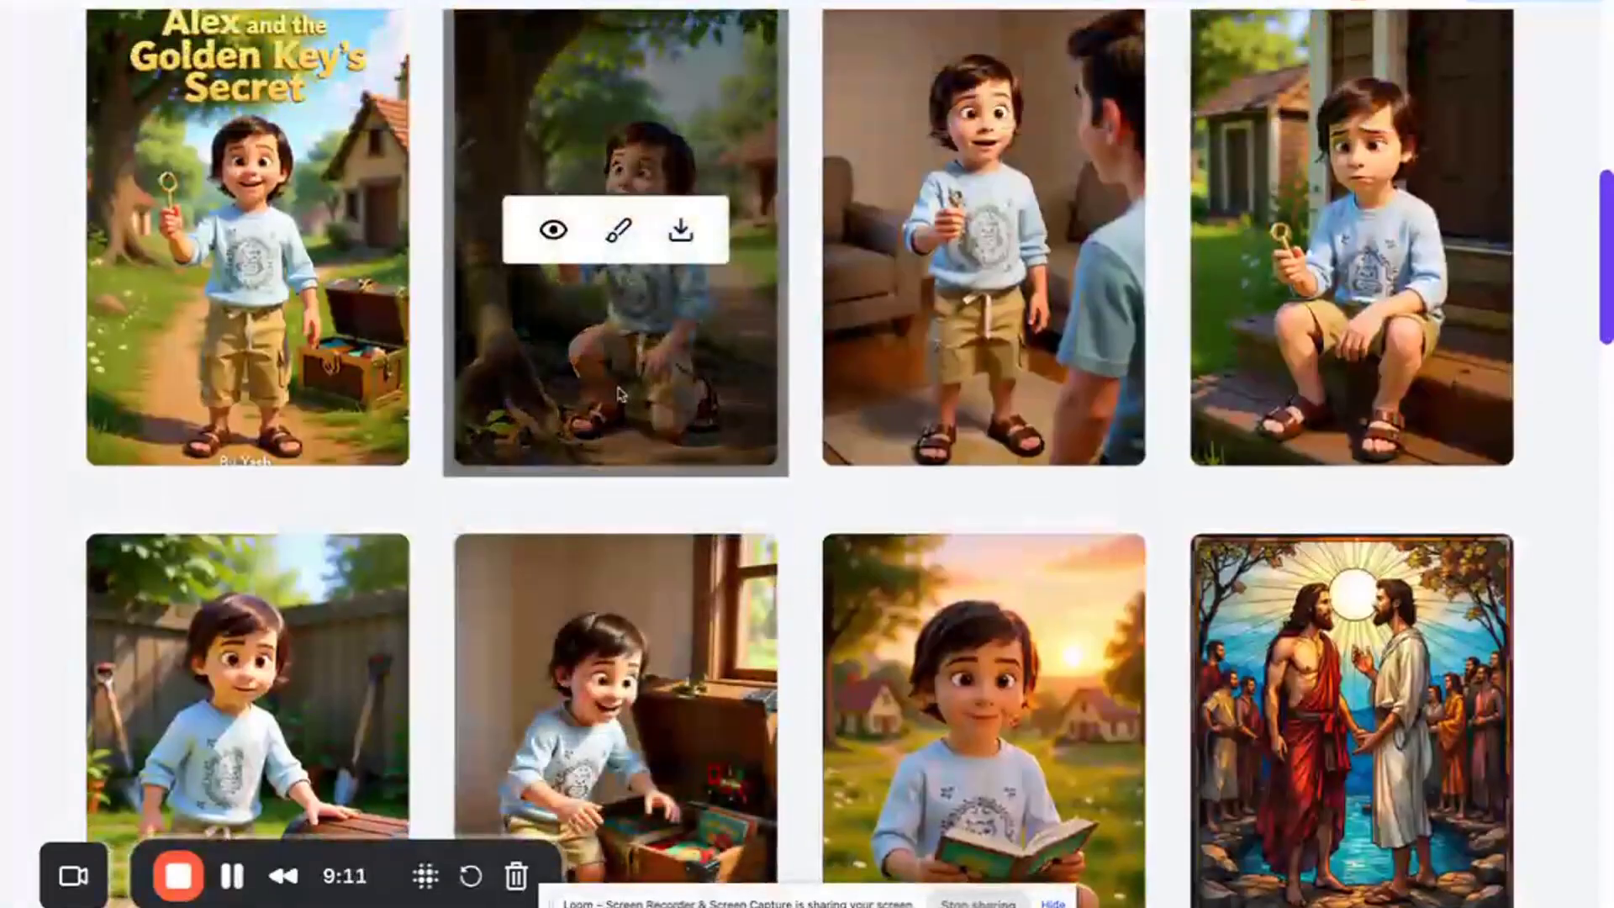
scroll(684, 496, up, 1)
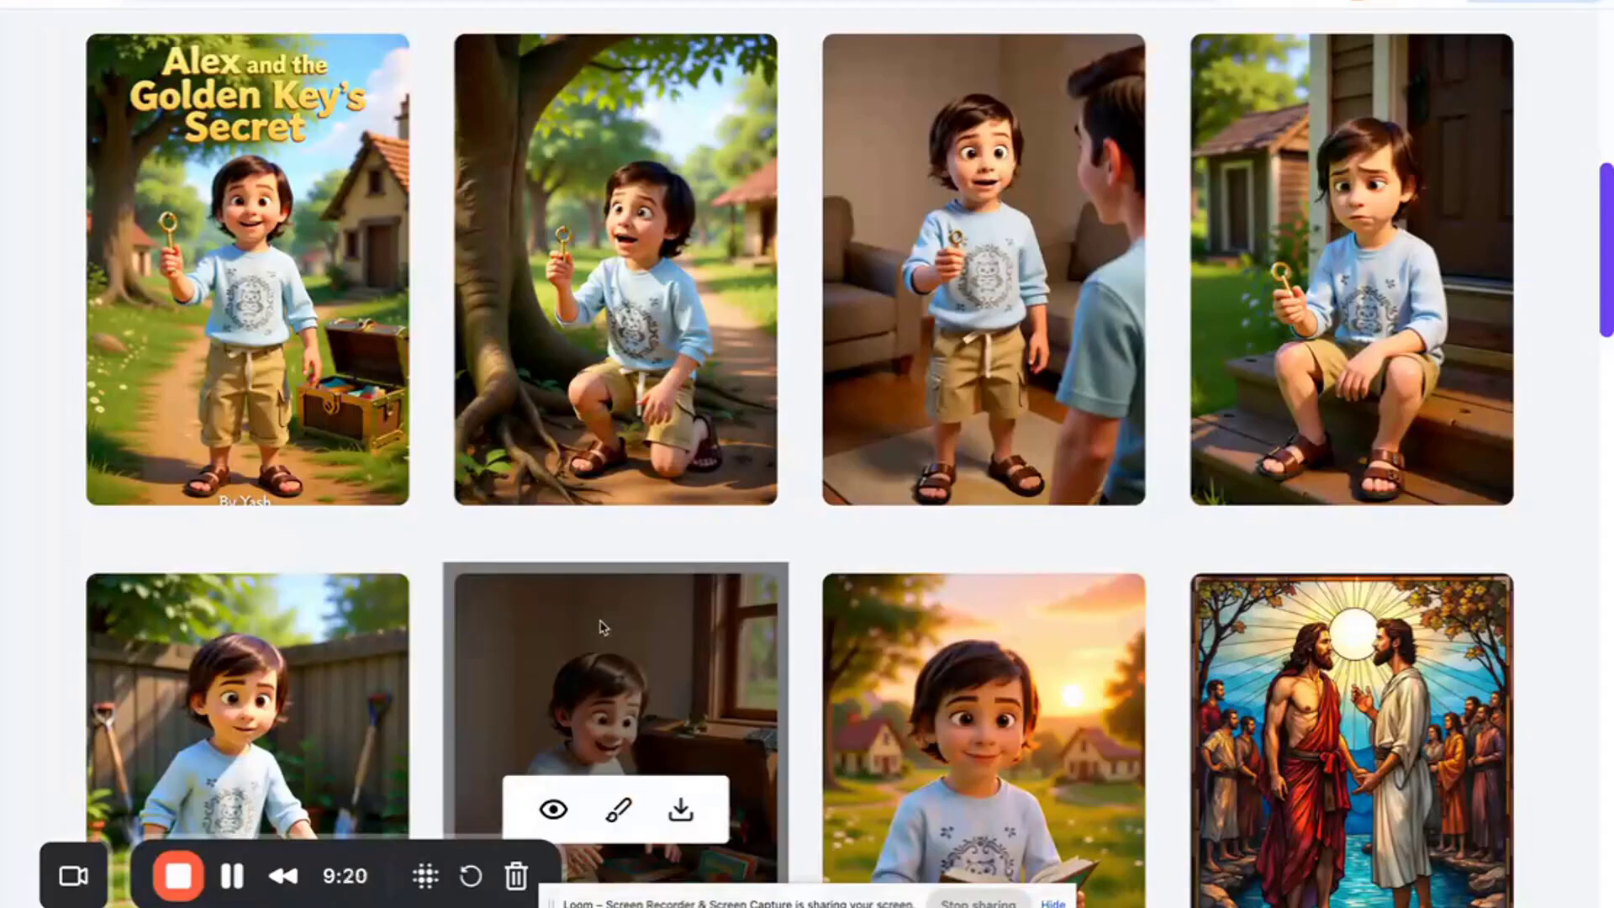
scroll(620, 550, up, 1)
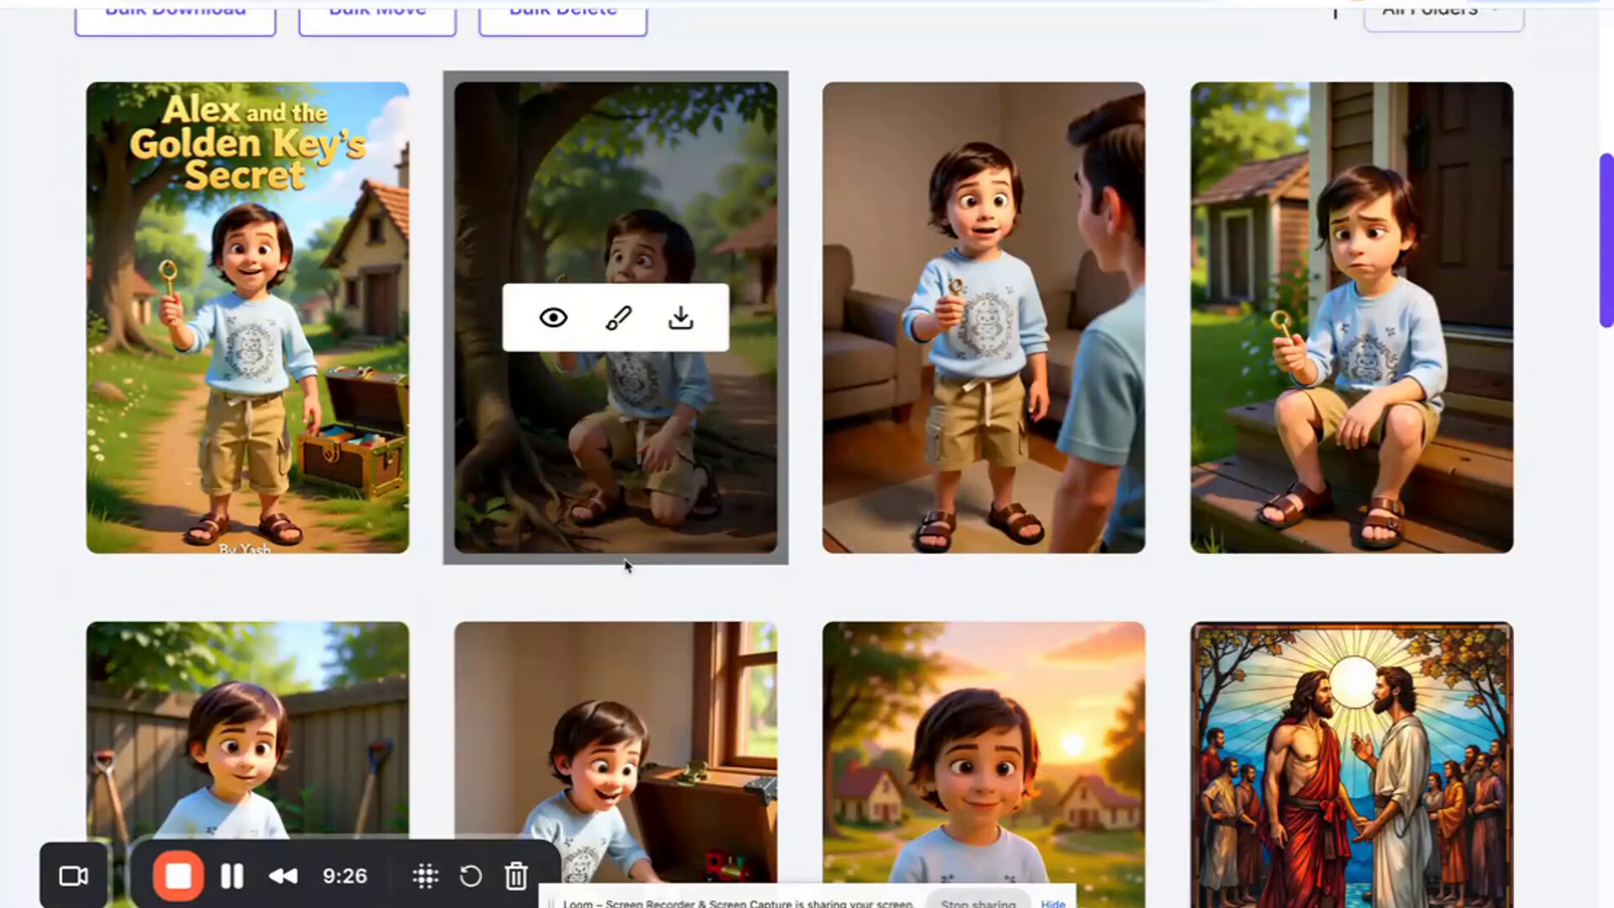
scroll(626, 565, up, 1)
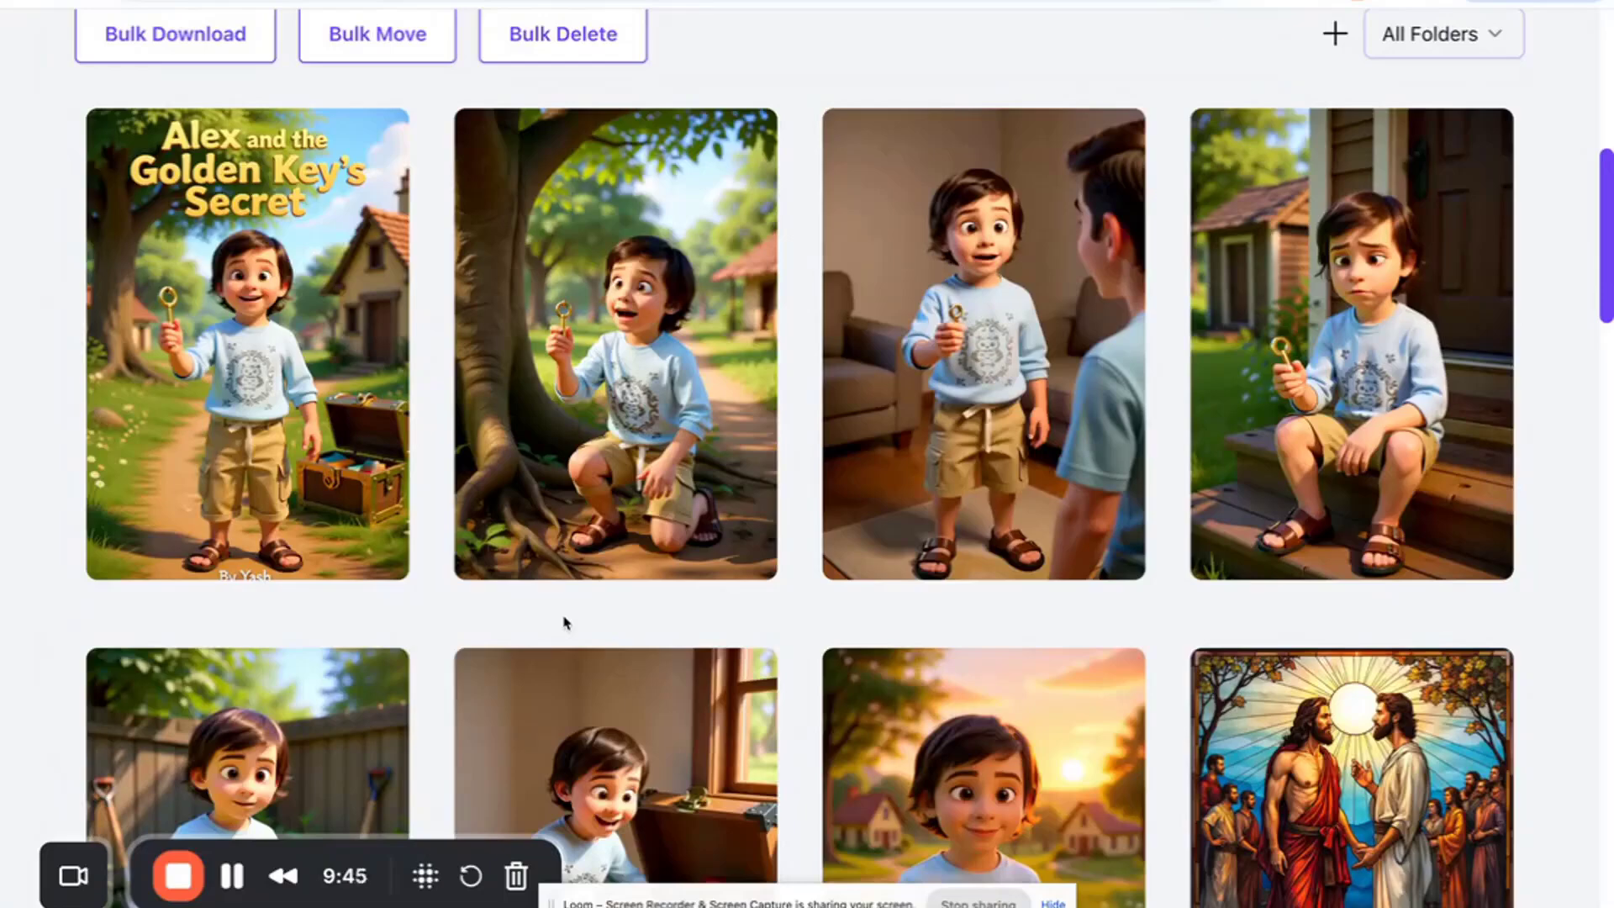
mouse_move(554, 307)
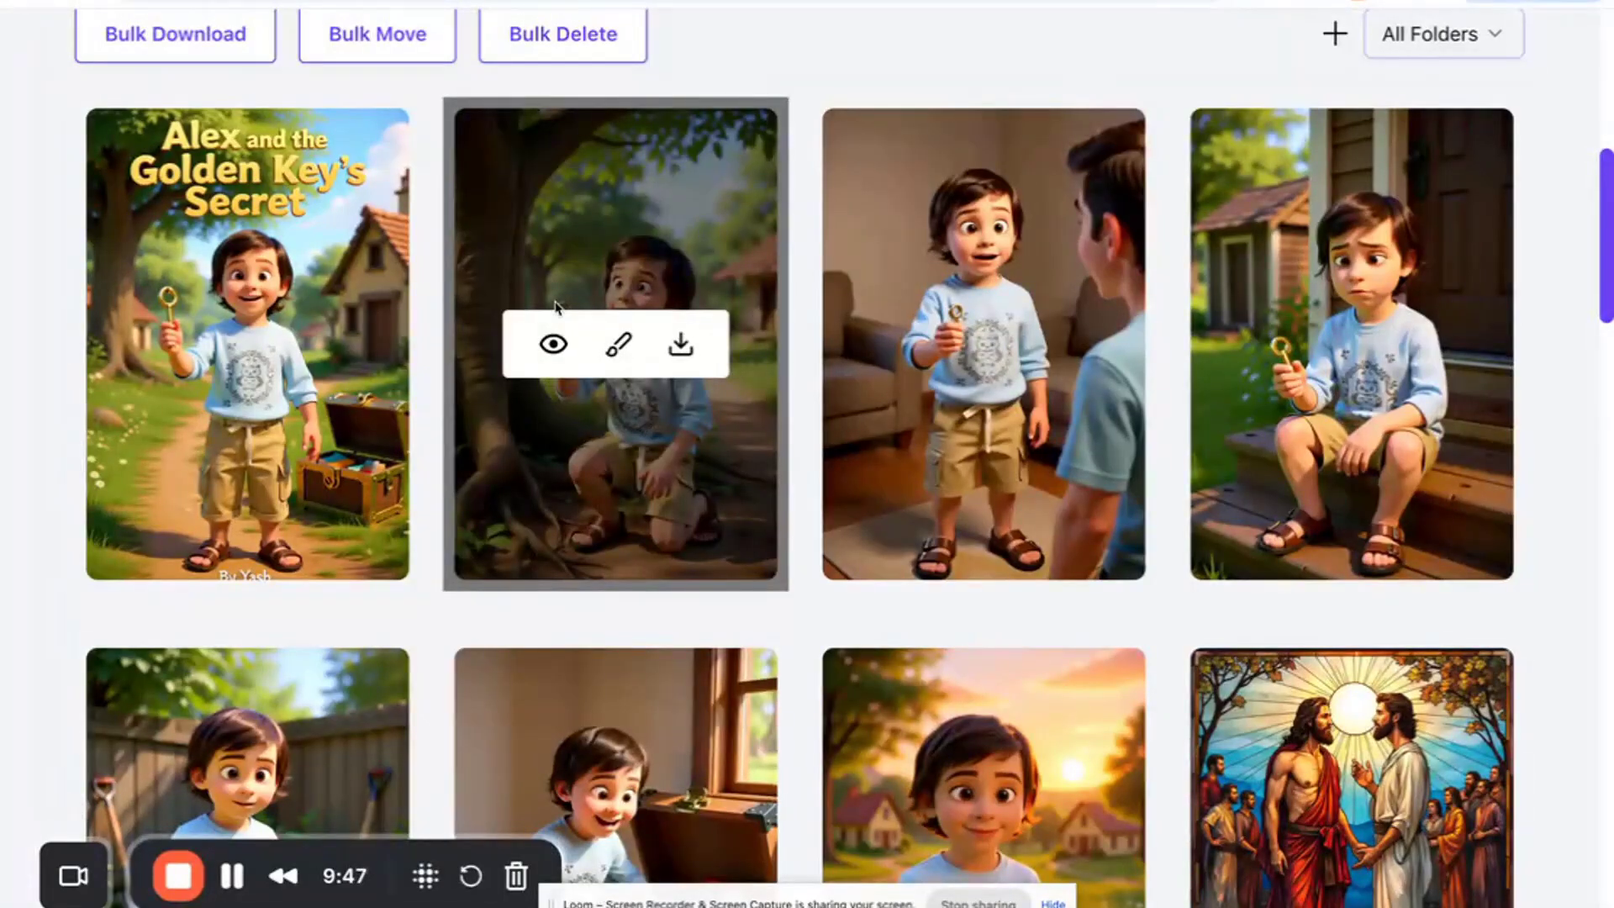
- Open page 1's design details and read its page number, story text and design prompt
click(553, 344)
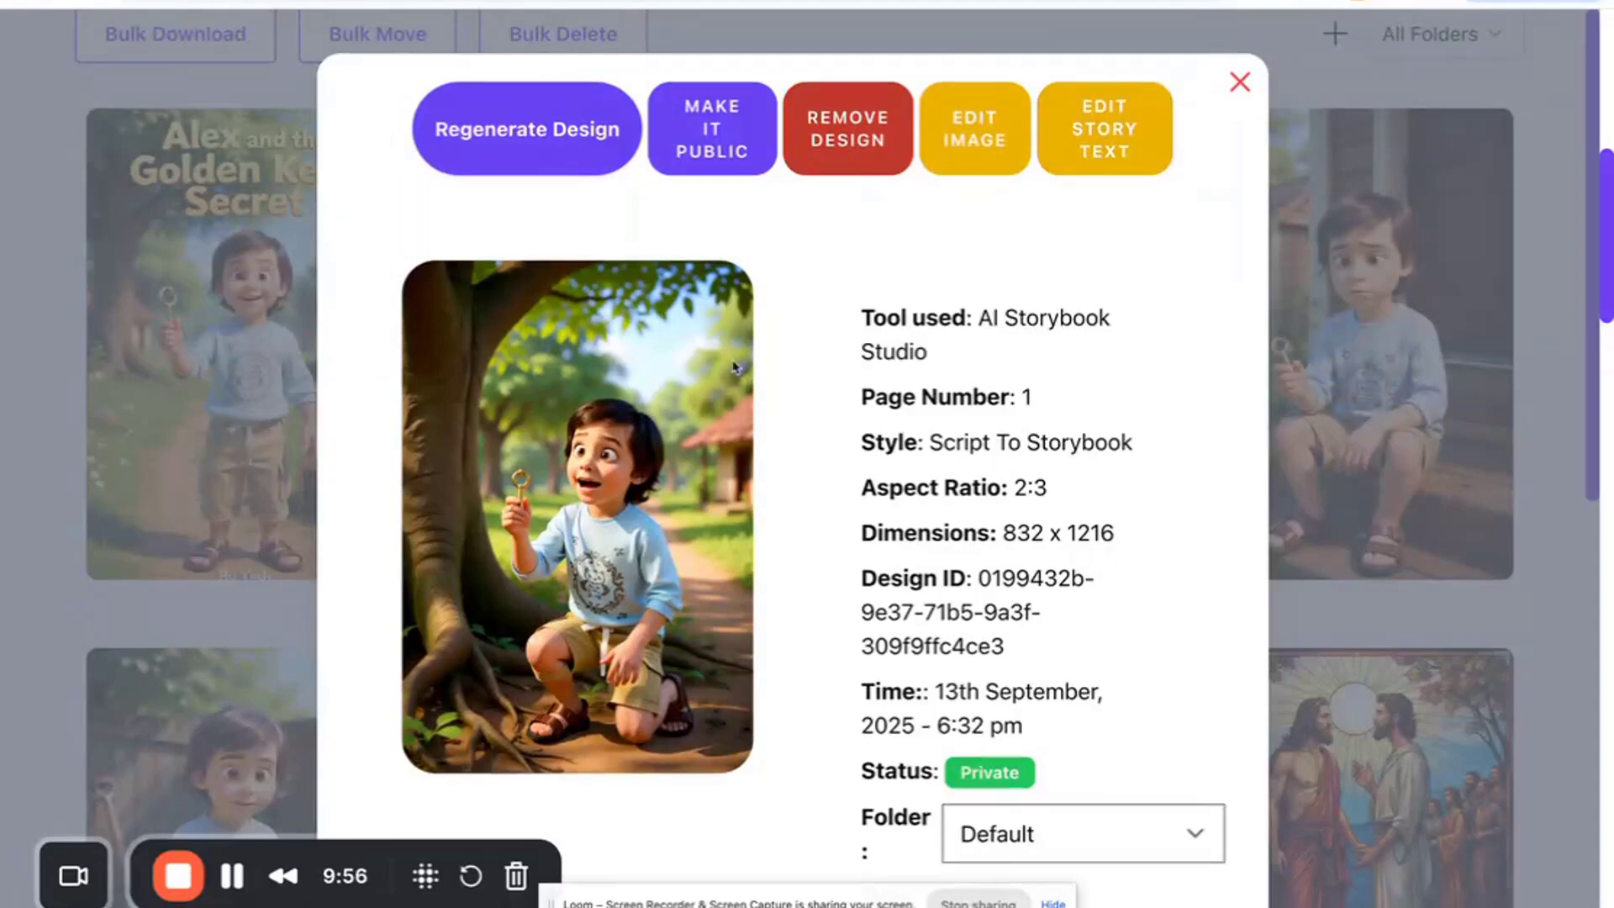
scroll(734, 368, down, 6)
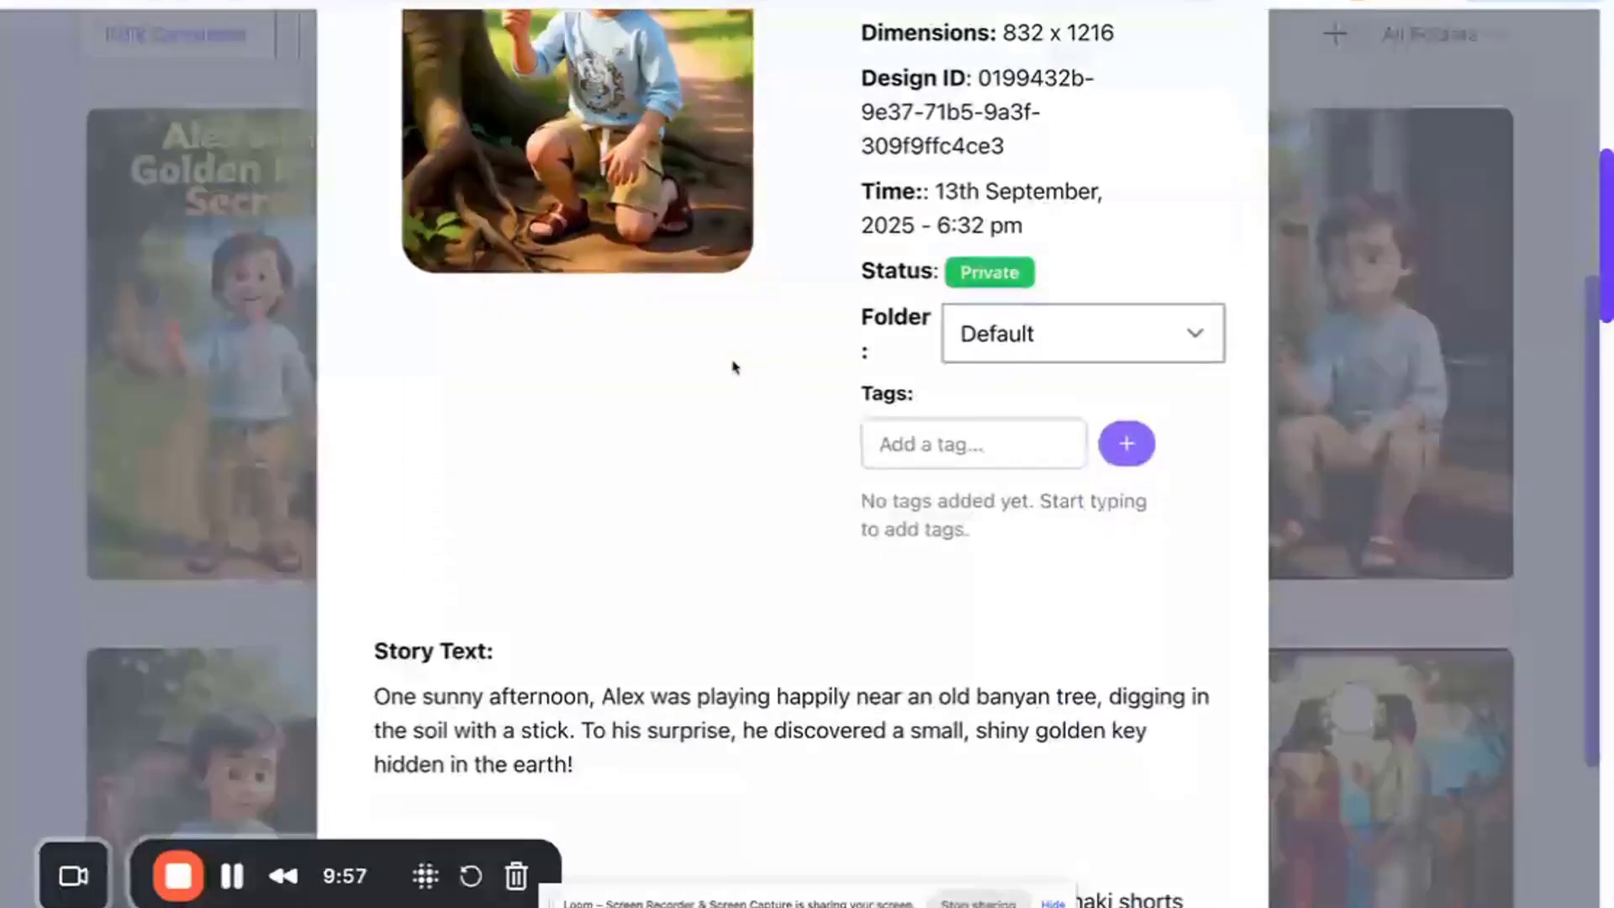
scroll(462, 644, down, 2)
scroll(461, 644, down, 2)
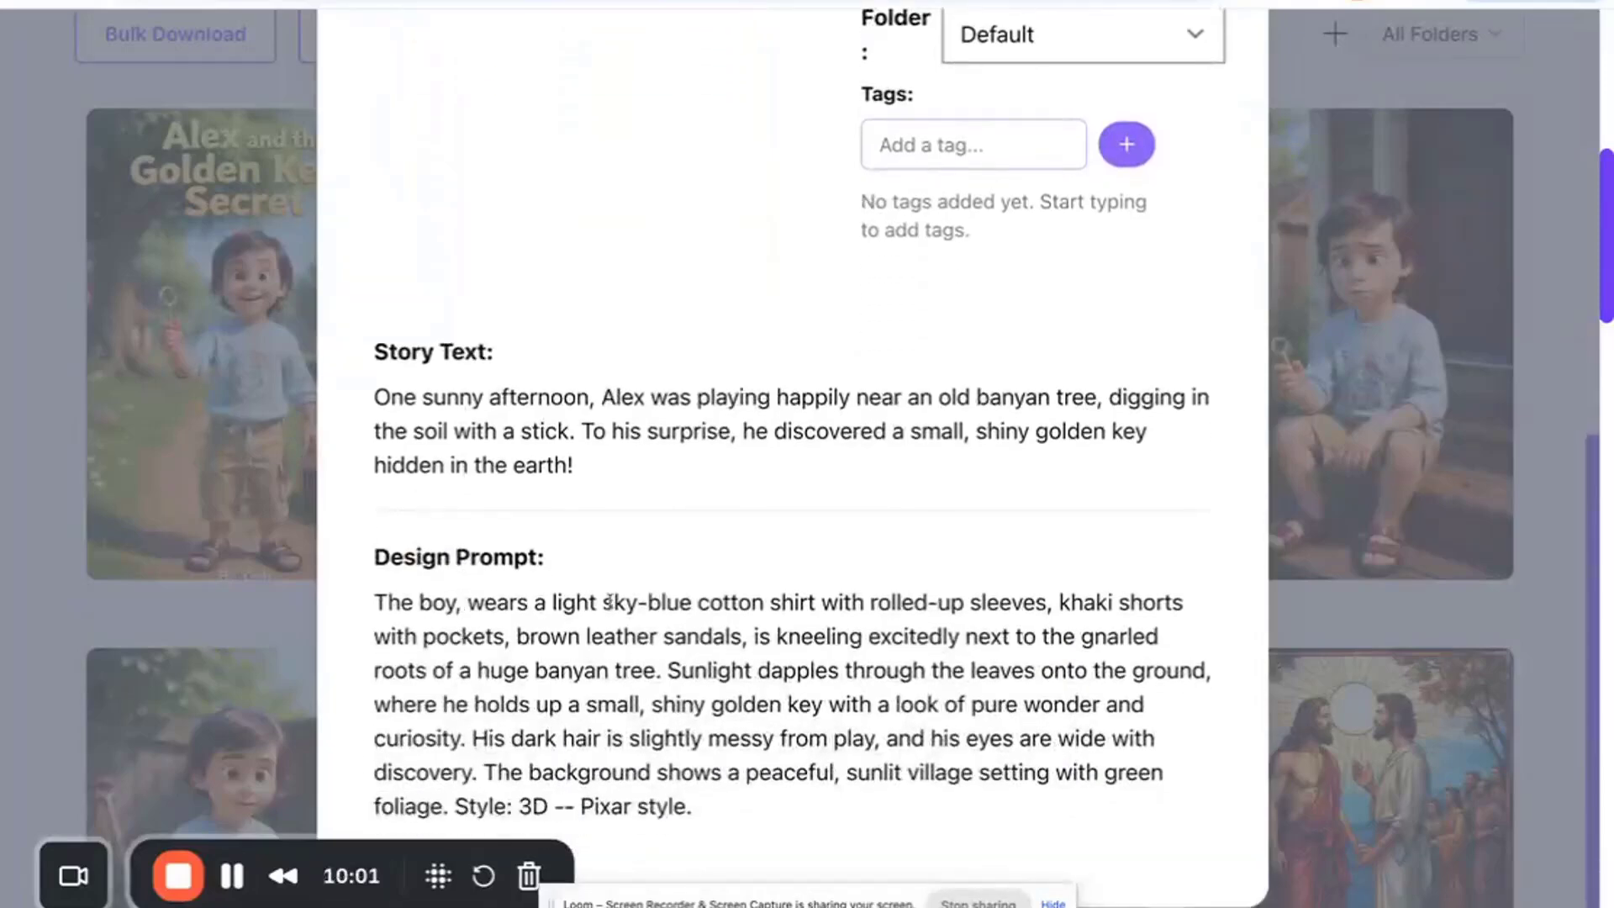
scroll(487, 607, up, 6)
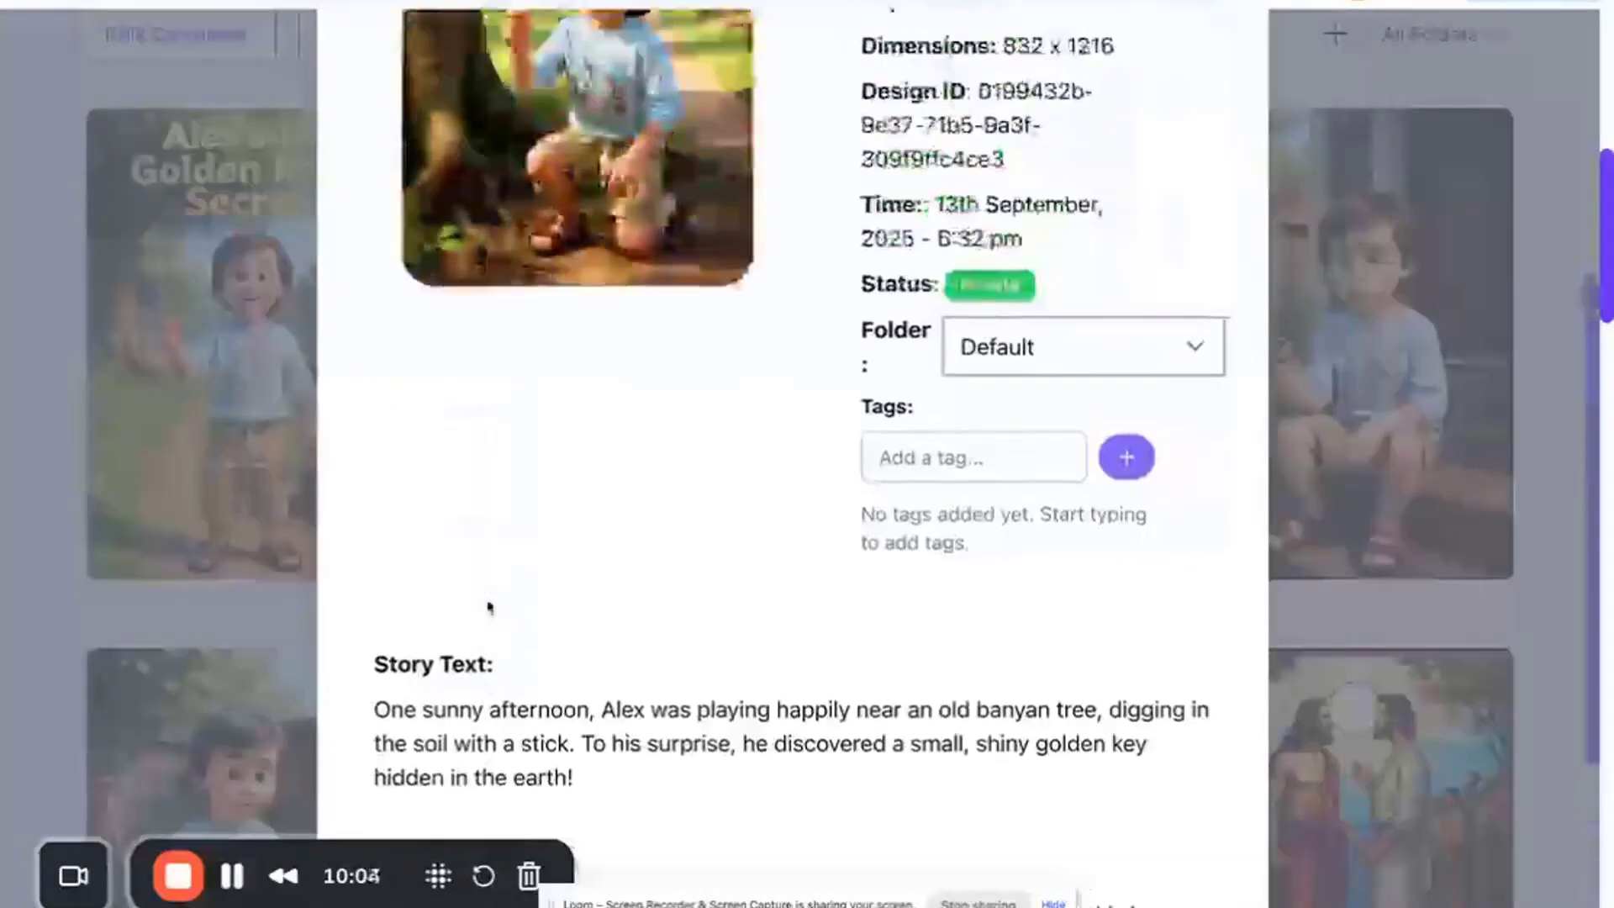
scroll(490, 607, up, 1)
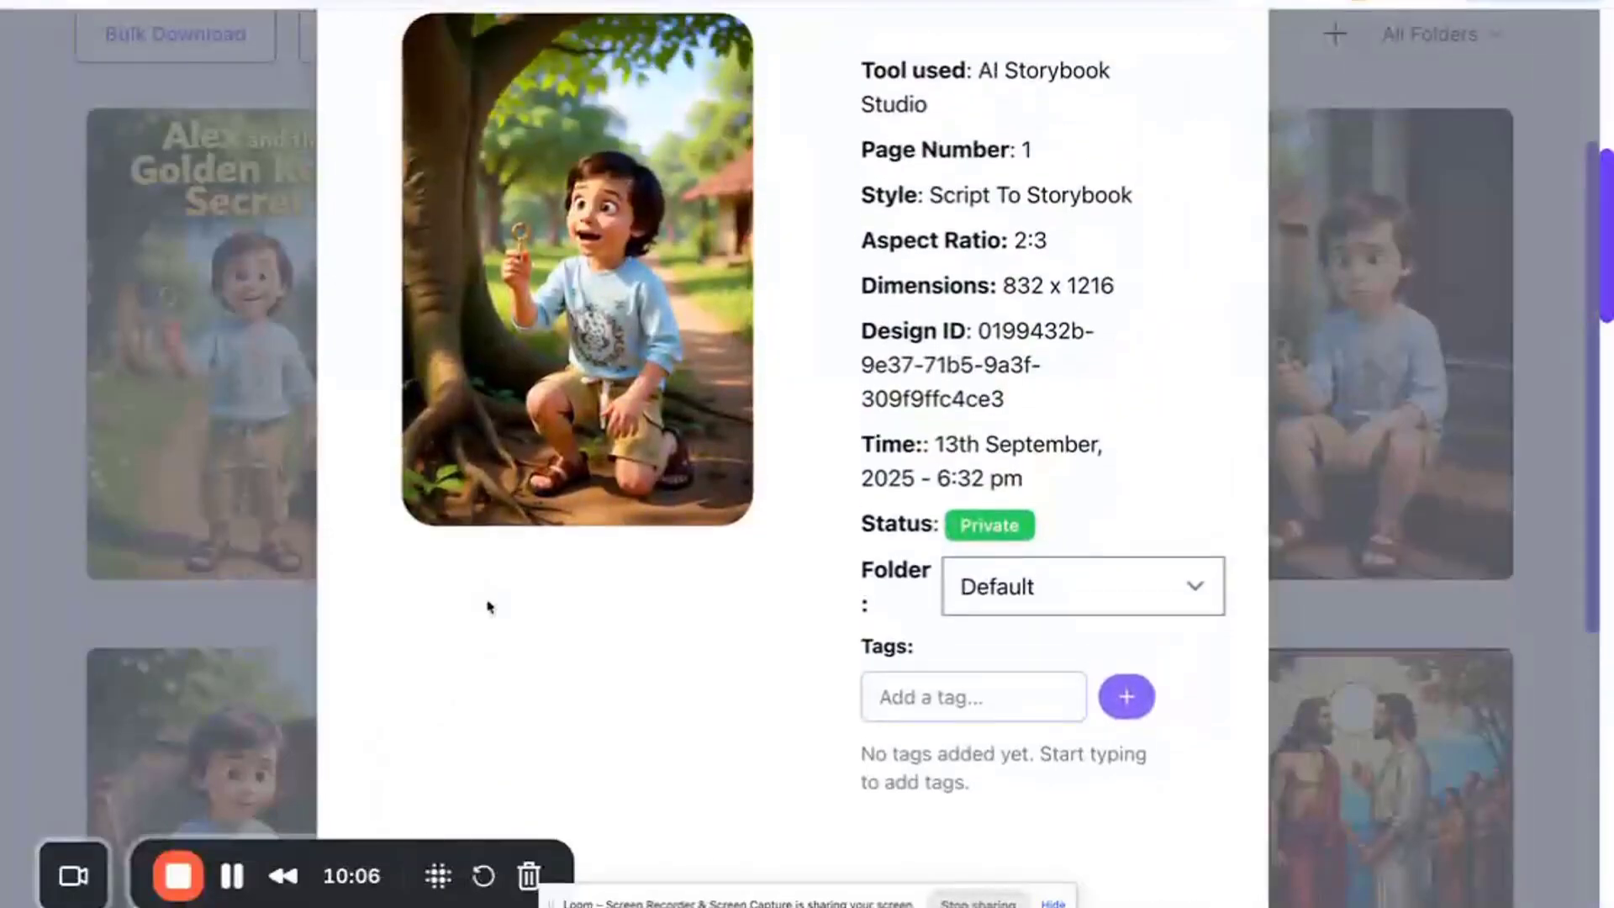
double_click(1031, 151)
click(1009, 153)
double_click(1026, 149)
scroll(538, 252, down, 4)
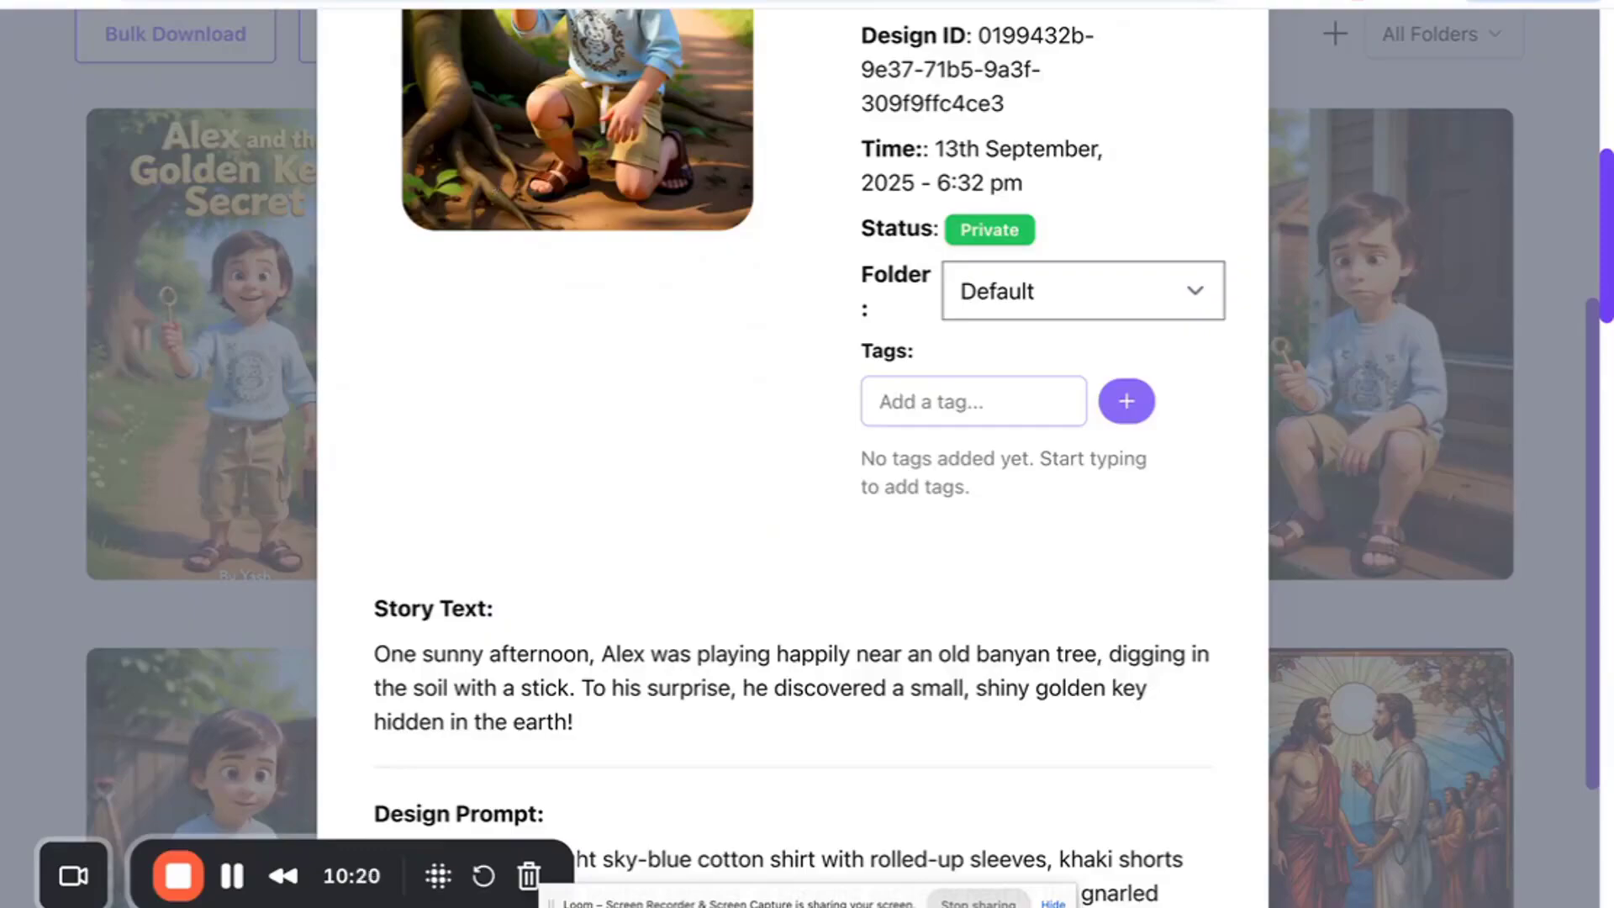
- Compare ChatGPT's story with page 1's story text, switching between the two tabs, and close the details
click(509, 3)
scroll(528, 335, up, 18)
scroll(527, 334, up, 20)
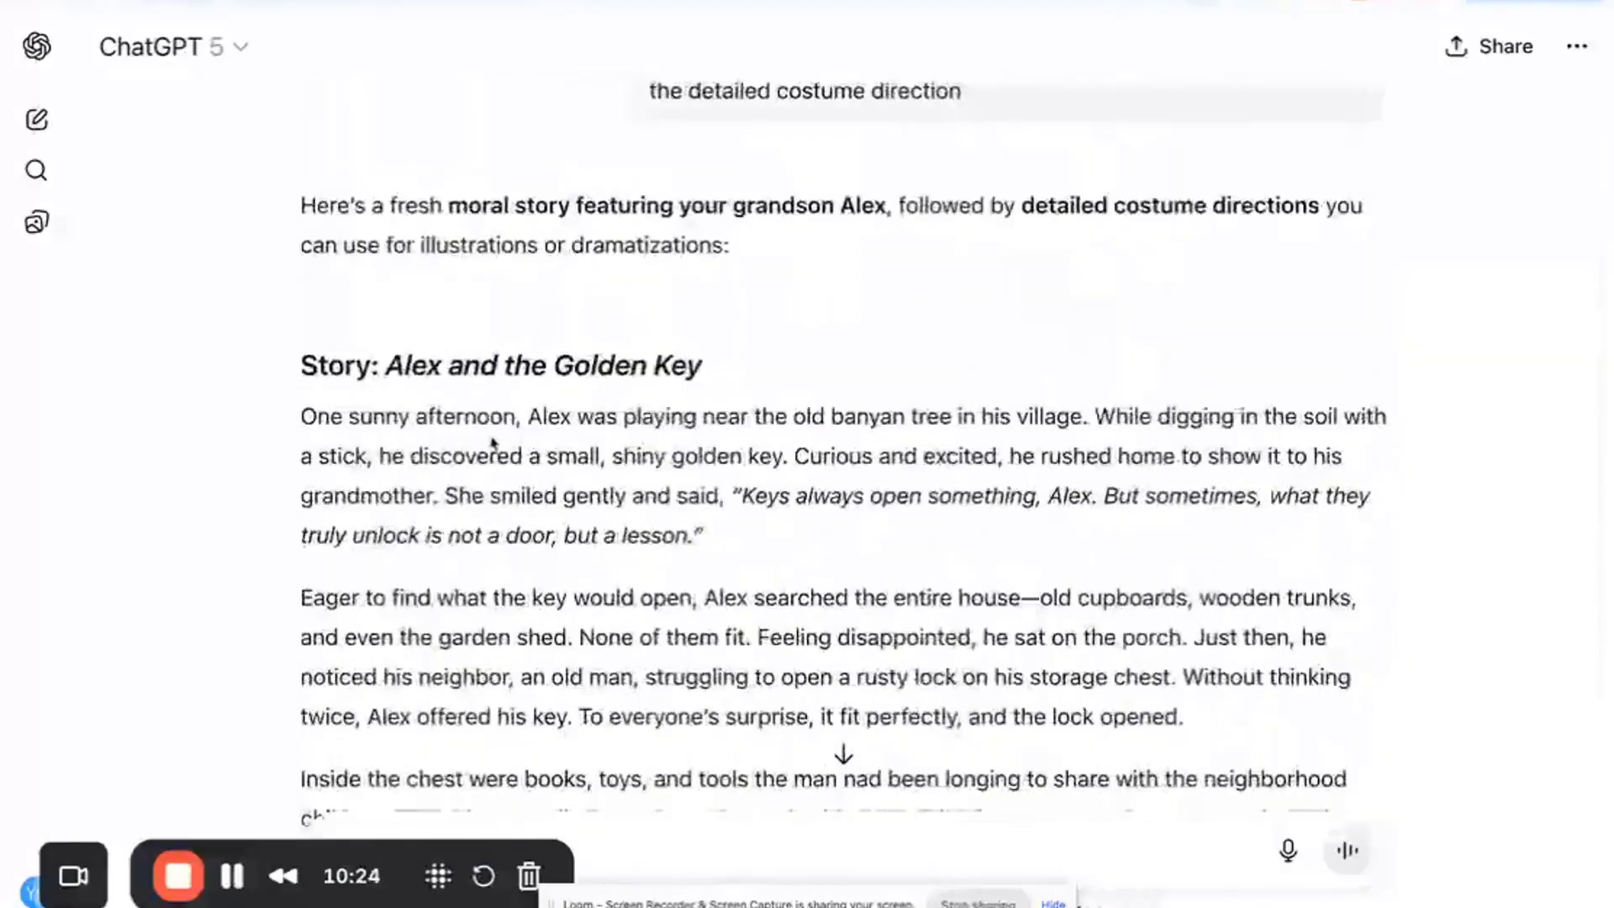
click(324, 3)
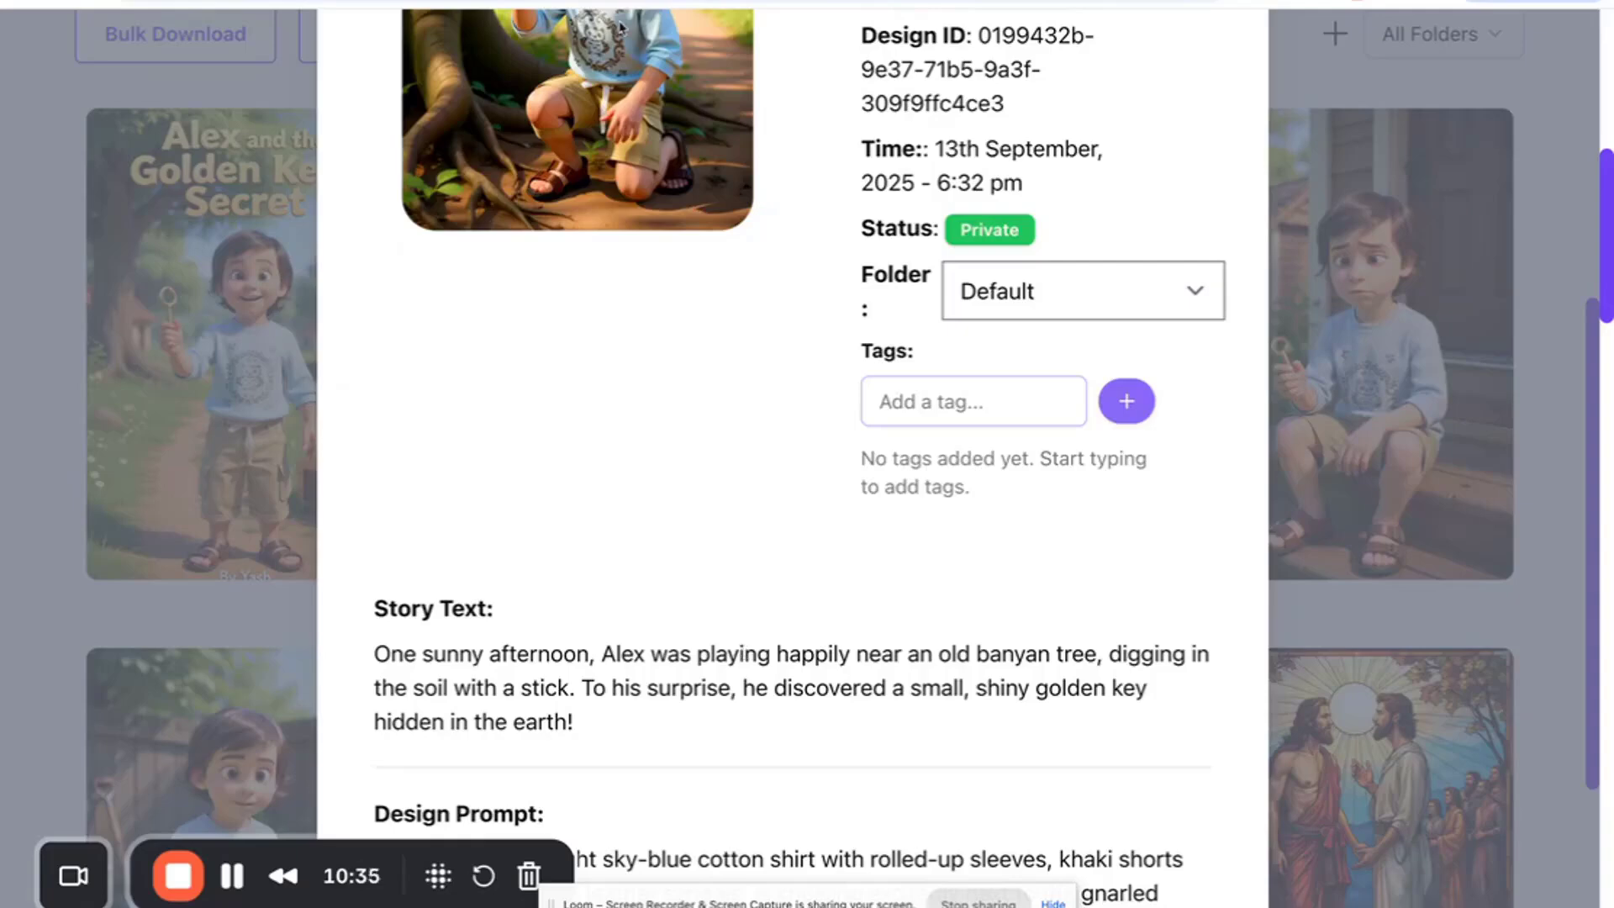
key(ctrl+Tab)
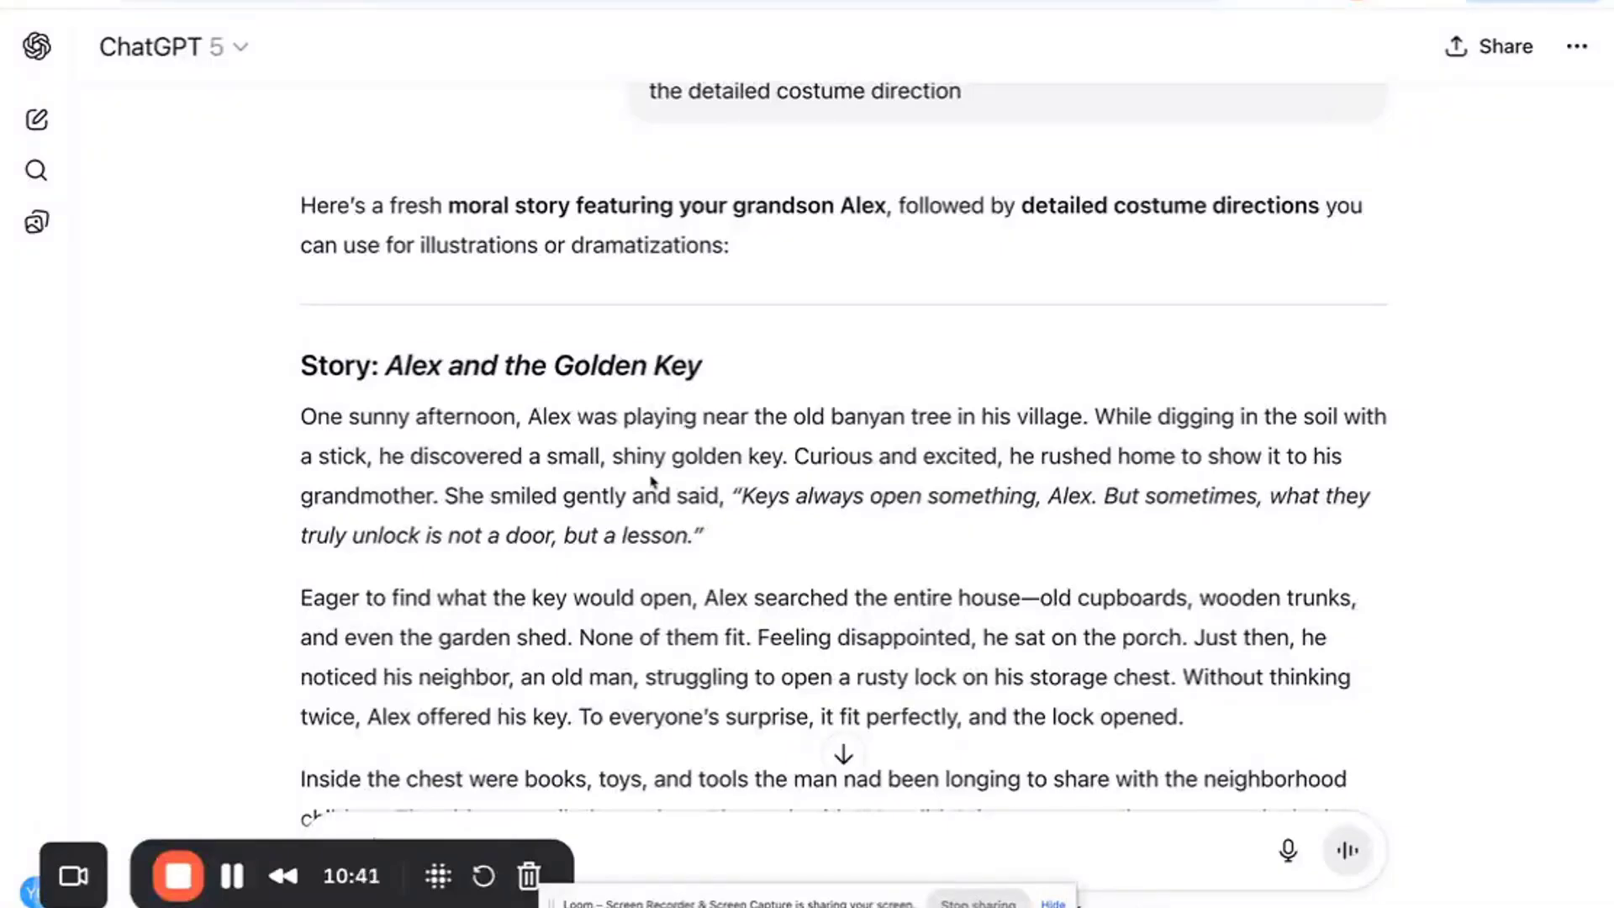
click(589, 2)
scroll(598, 244, up, 5)
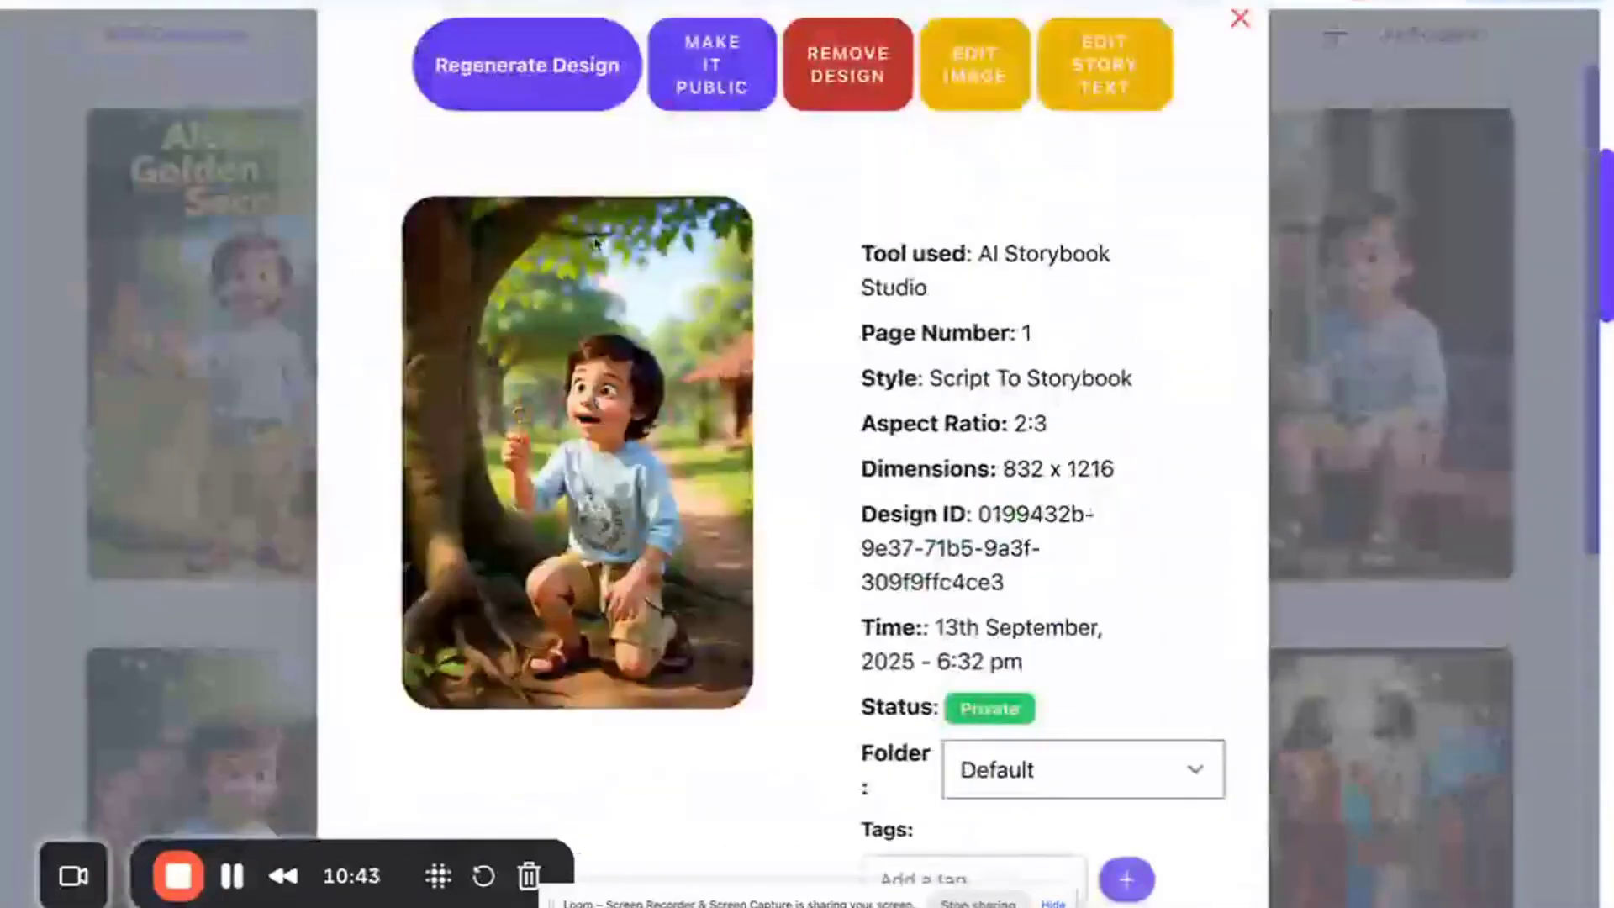
click(1240, 81)
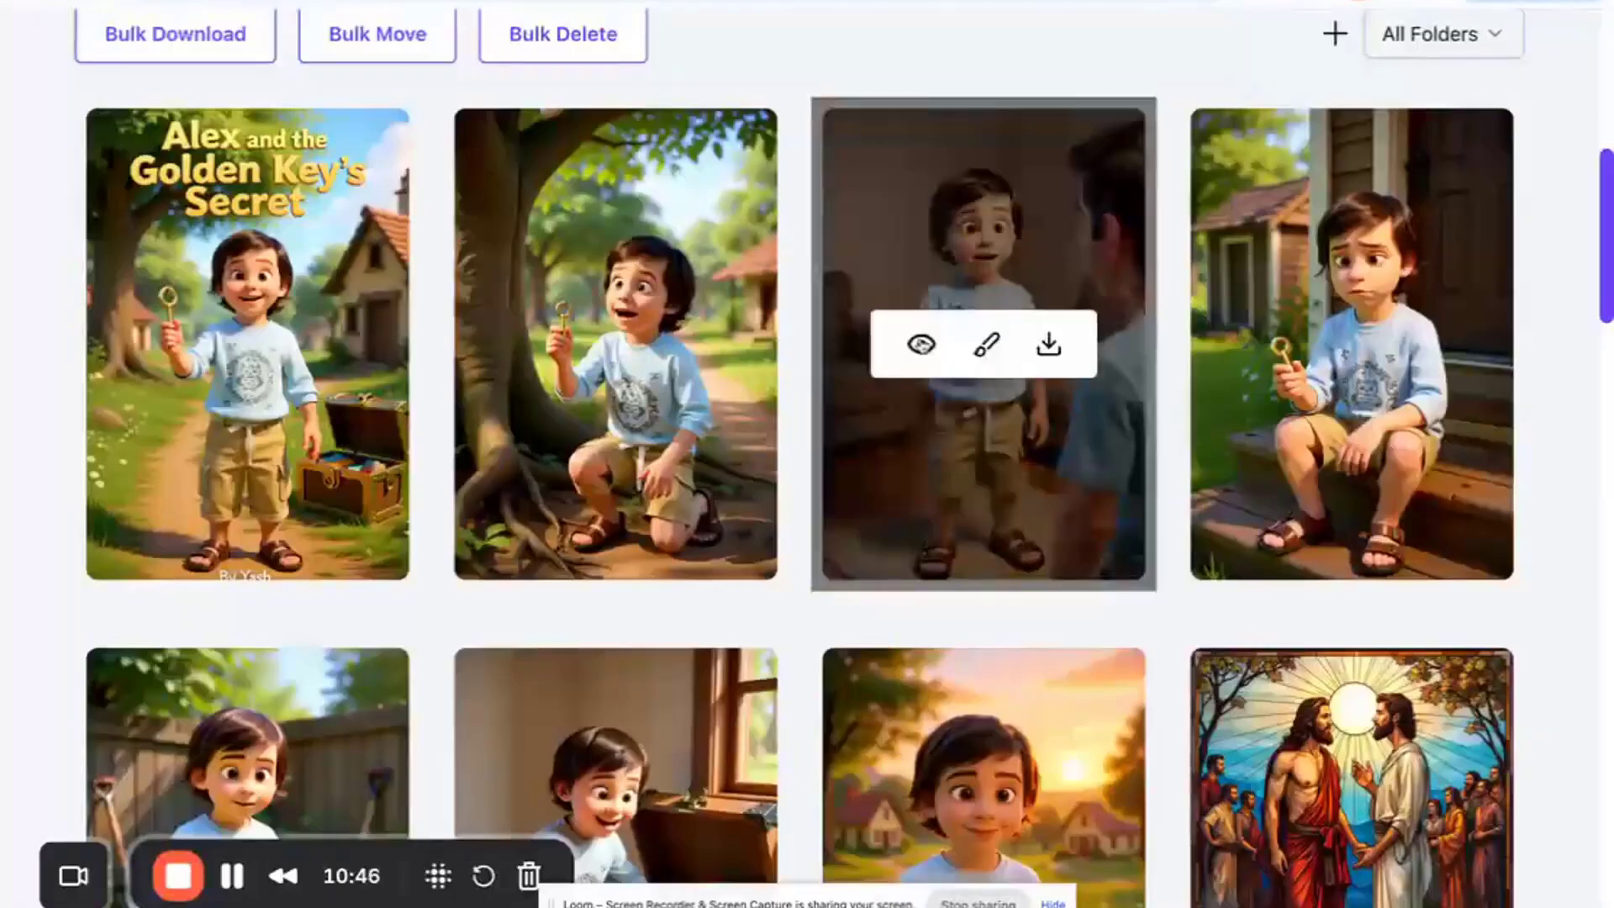
- Open page 2's design details and review its story text
click(988, 345)
scroll(724, 533, down, 4)
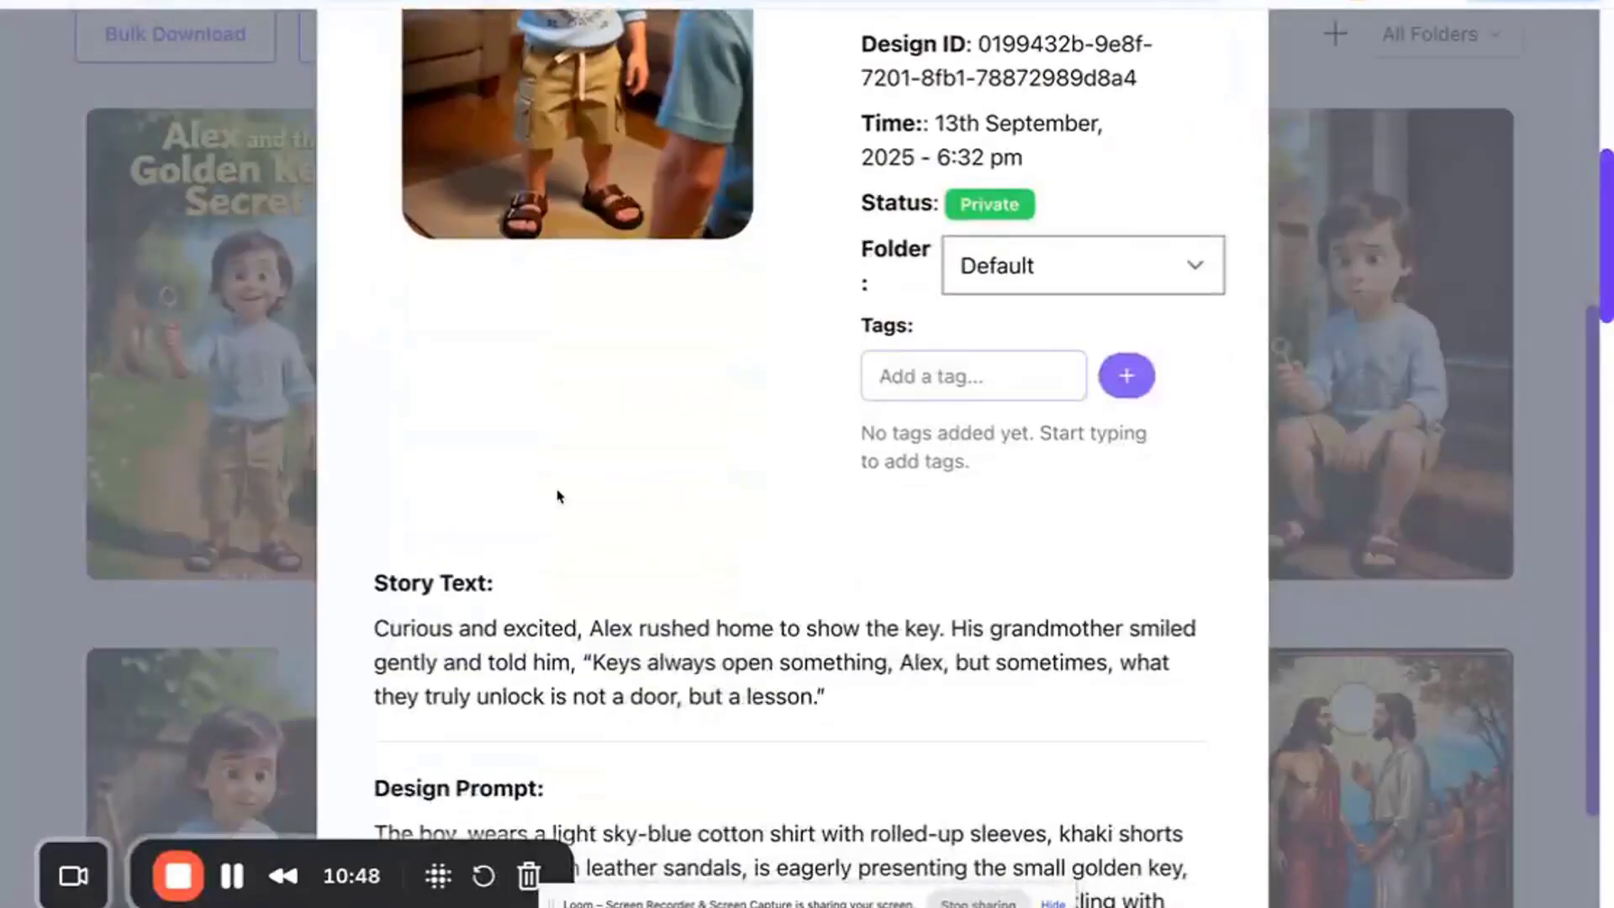
scroll(558, 496, up, 2)
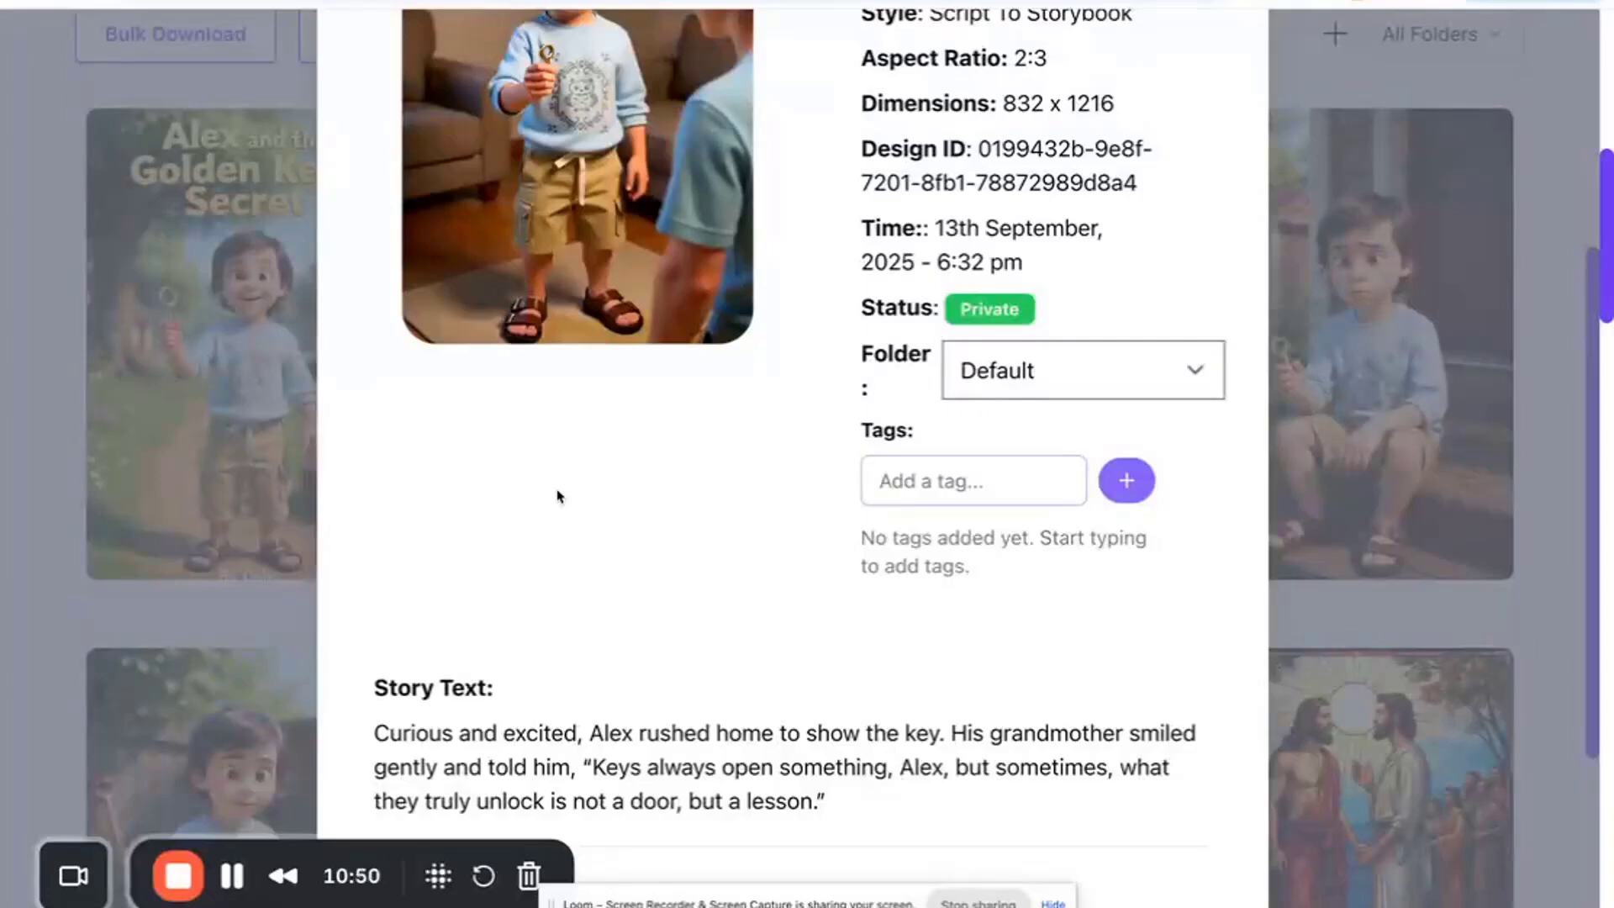
scroll(559, 496, up, 5)
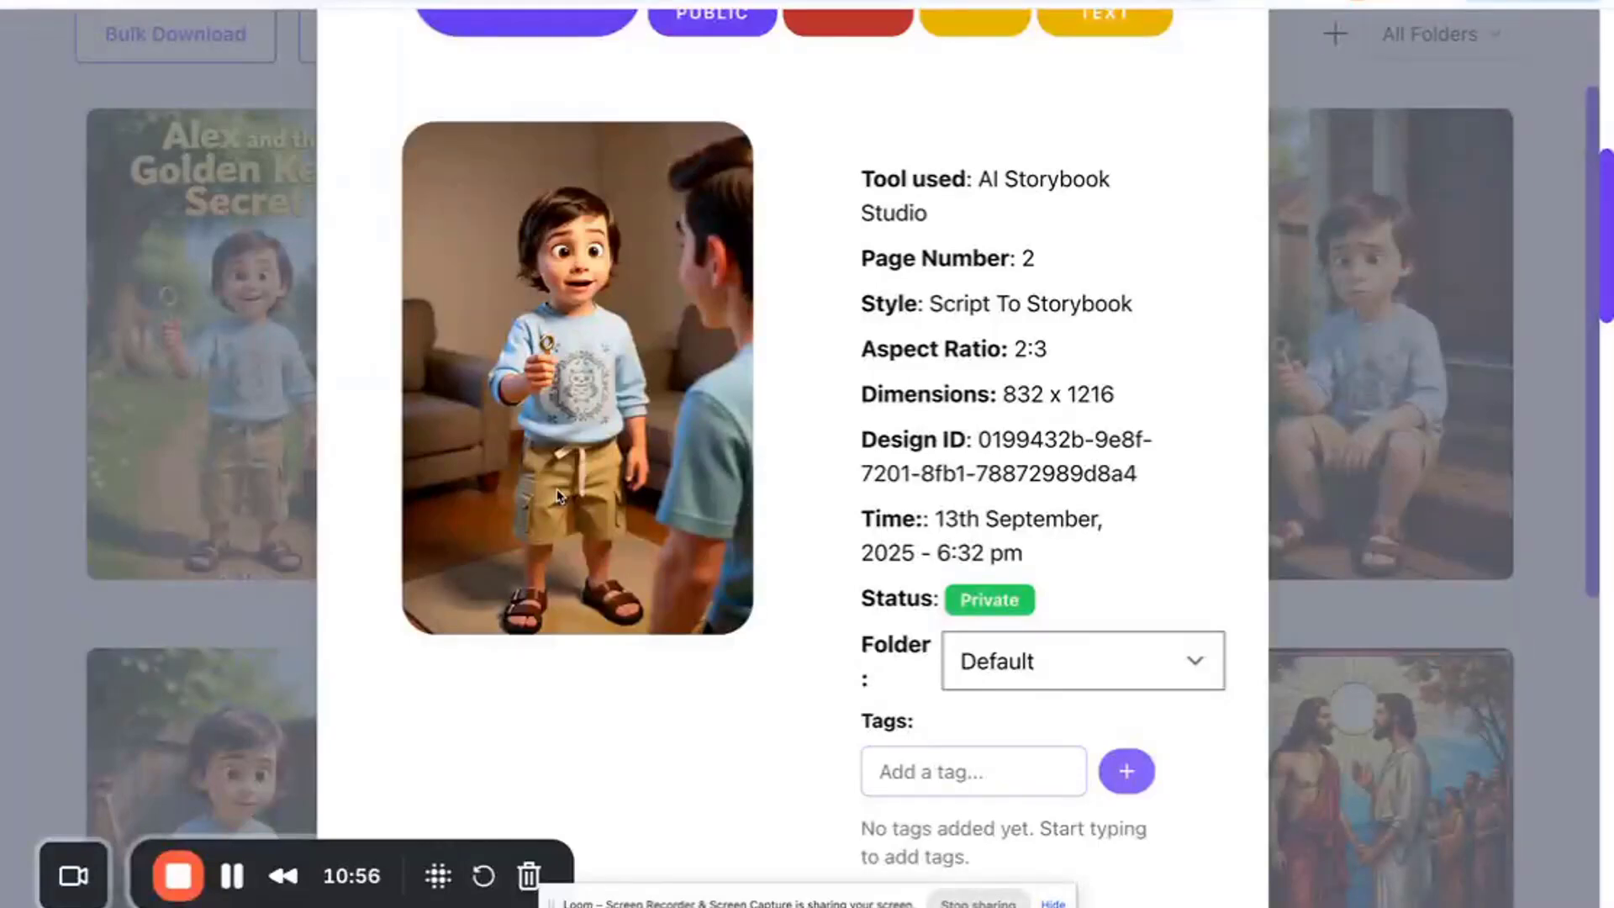
scroll(558, 496, up, 2)
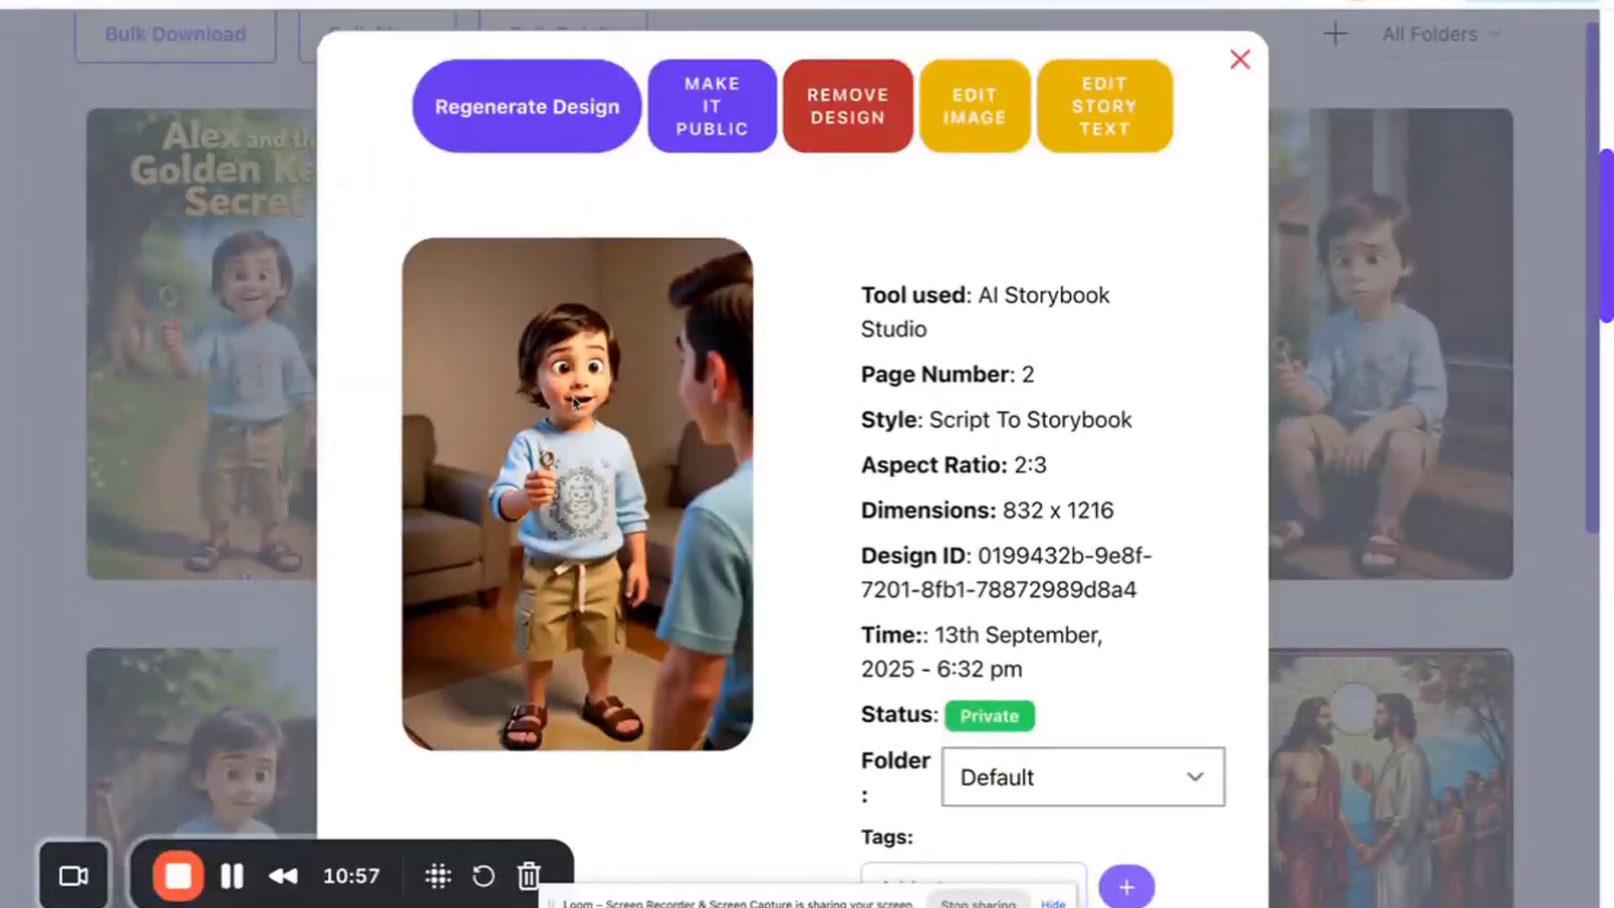
click(1091, 138)
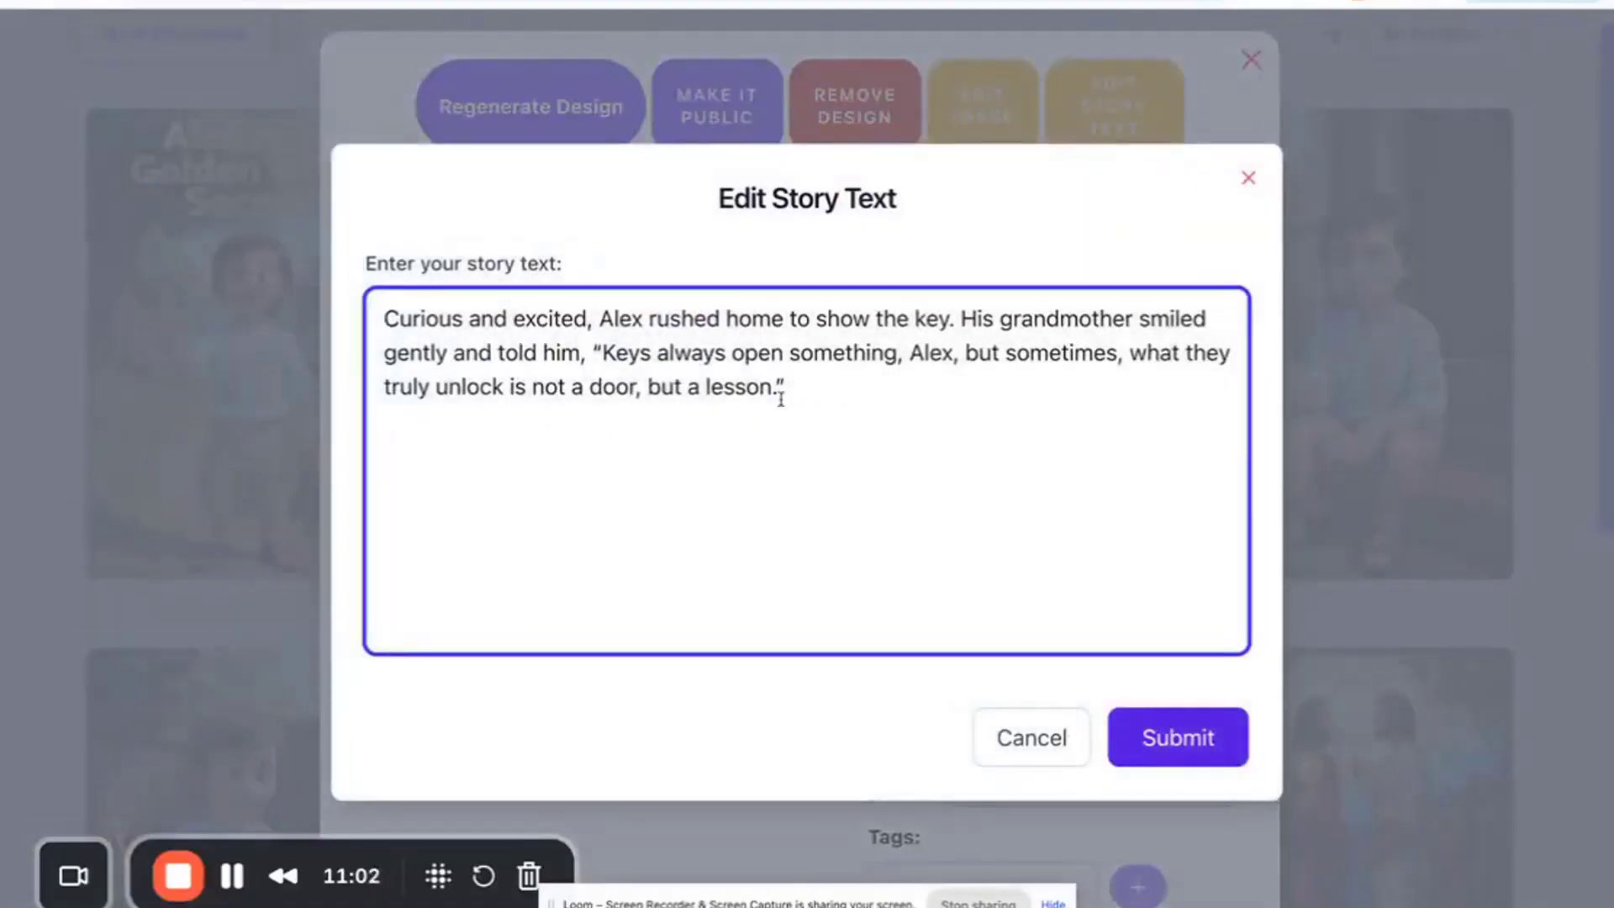
drag(781, 389, 385, 319)
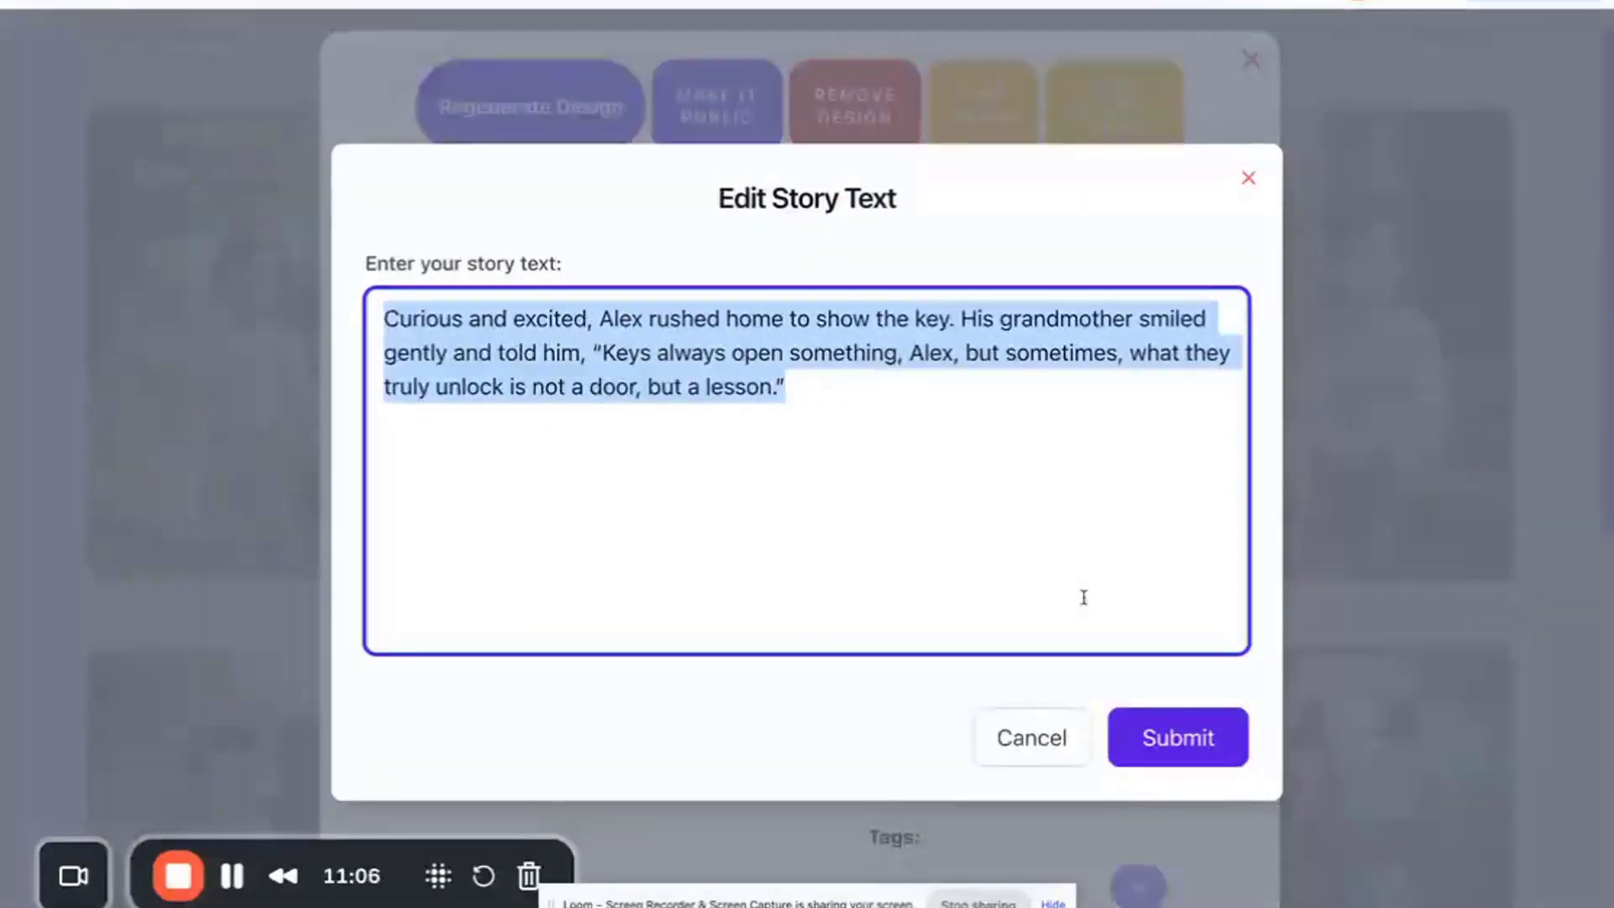
click(1021, 752)
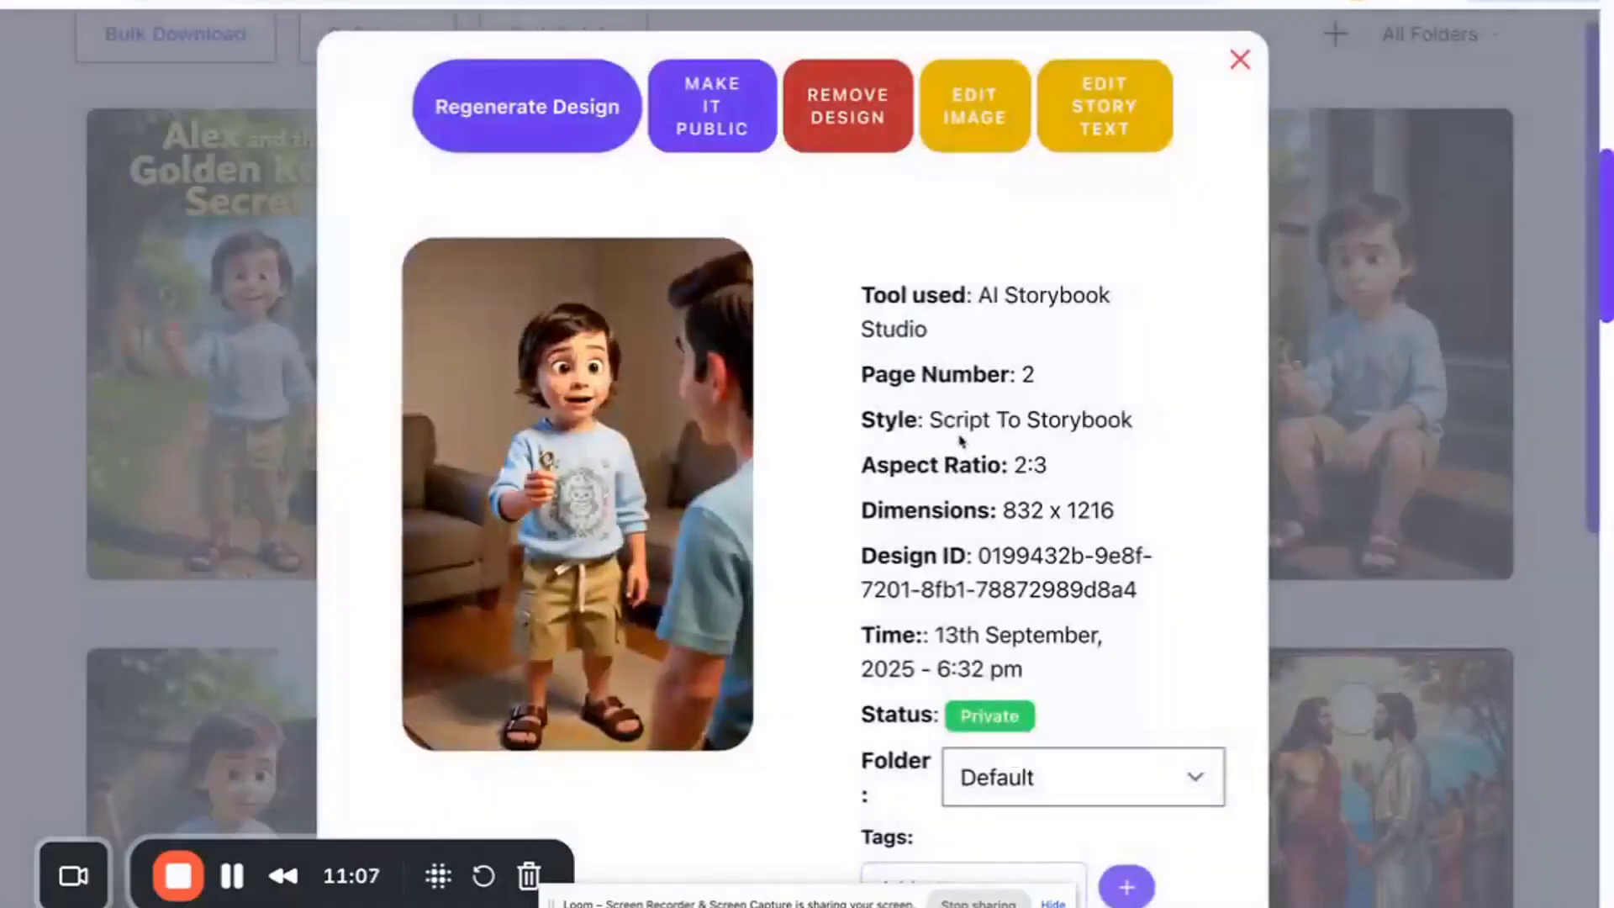
- Edit page 2's story text to insert 's right after Alex, and submit the change
scroll(961, 440, down, 5)
scroll(639, 728, up, 2)
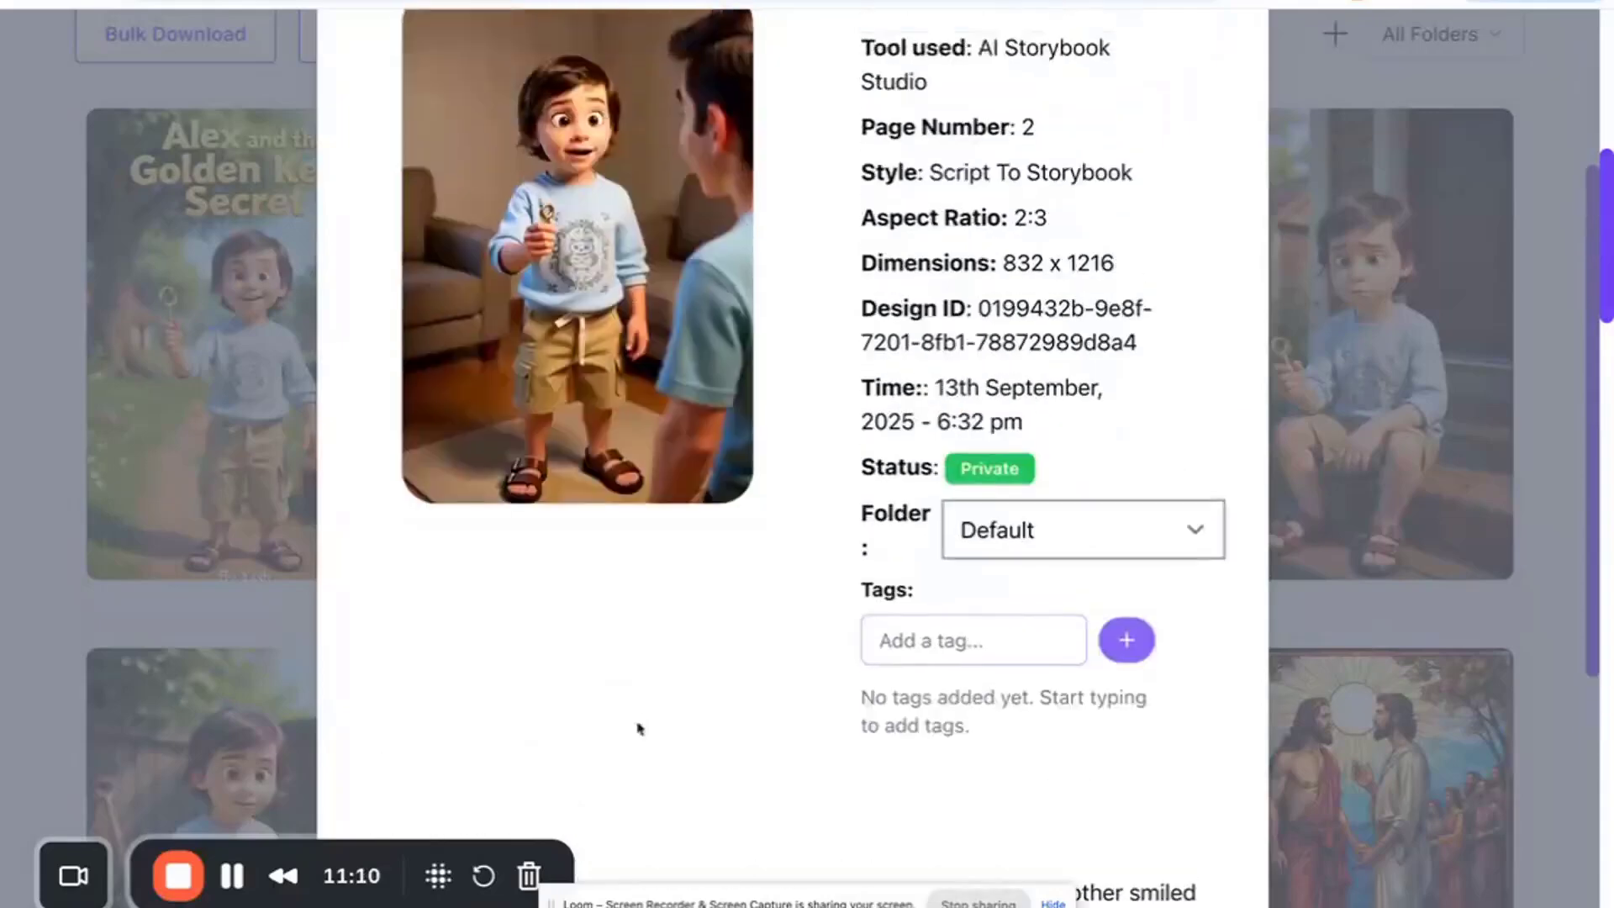
double_click(1027, 174)
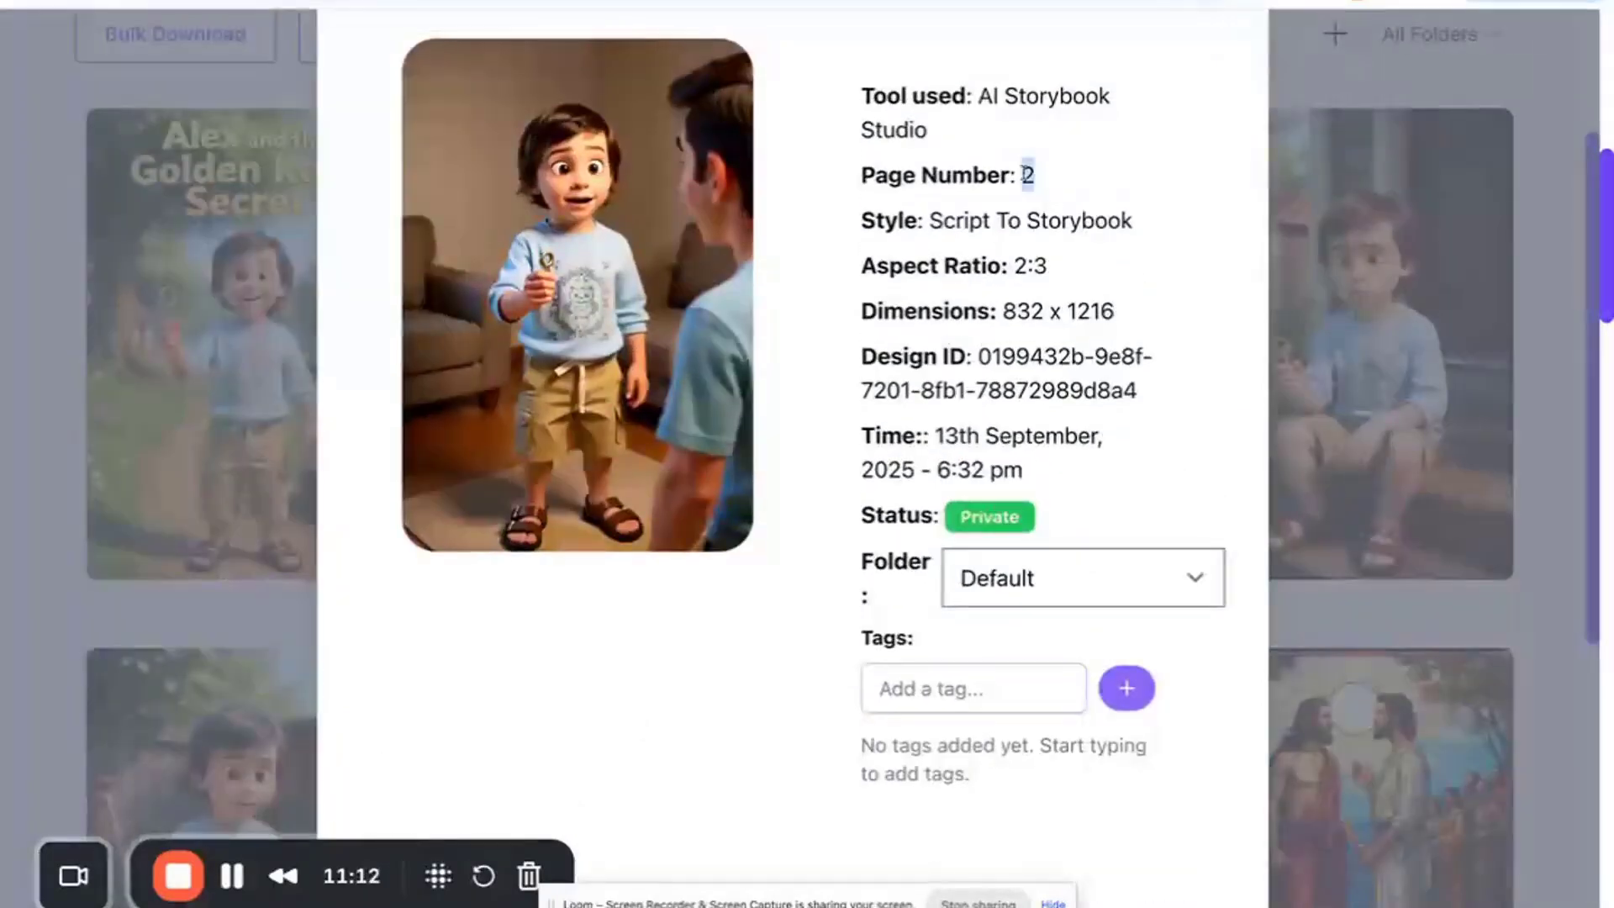
scroll(1027, 176, up, 2)
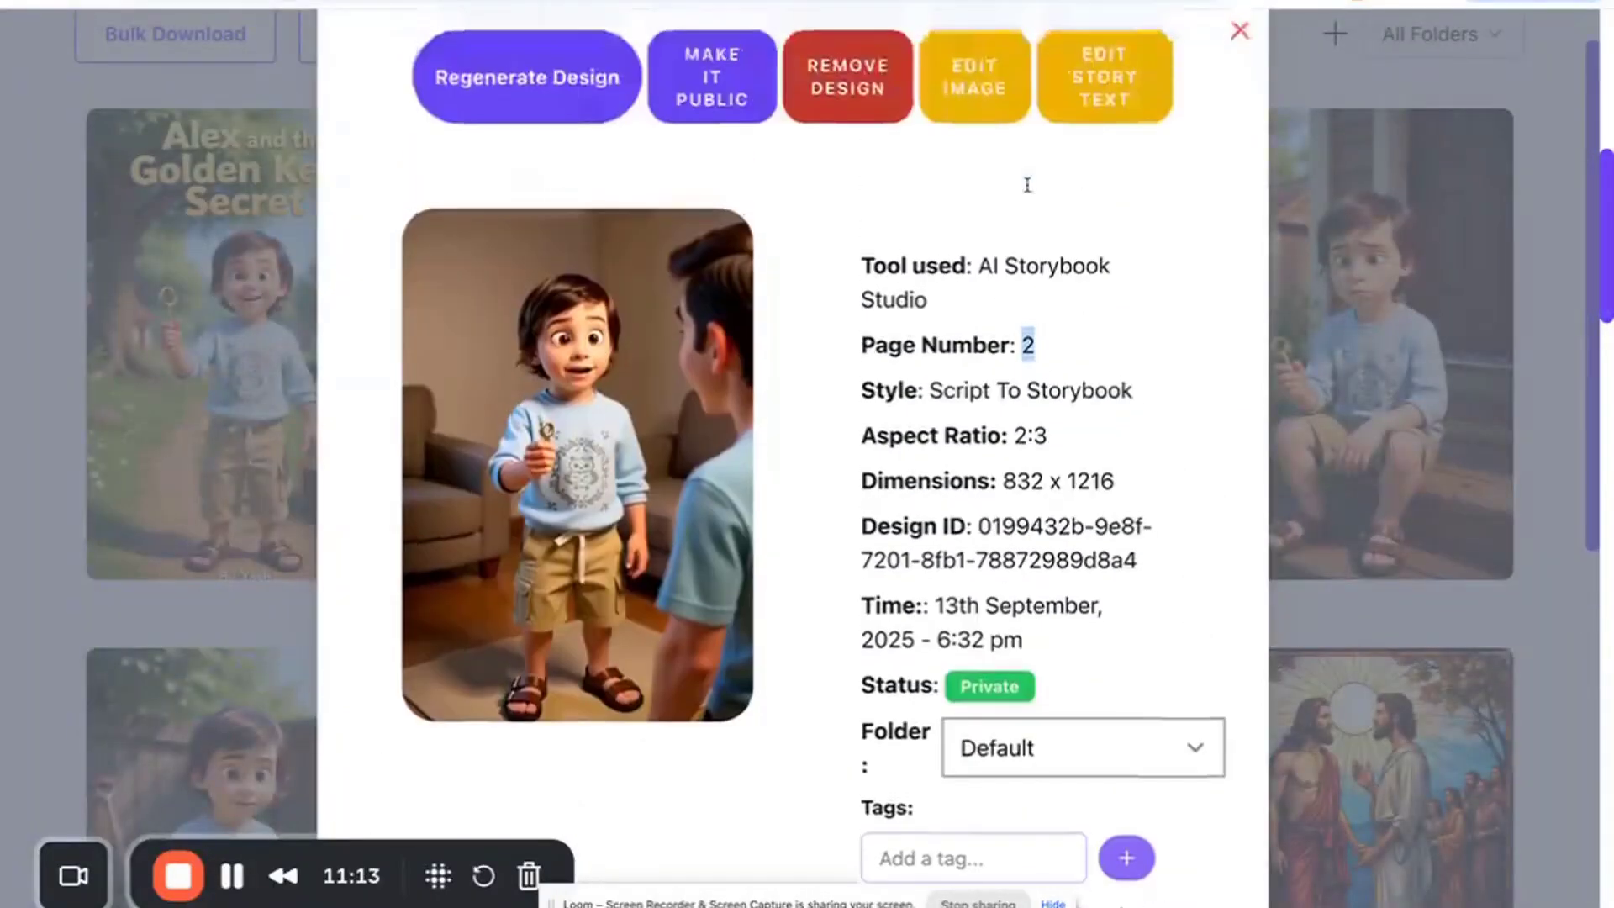
click(1099, 91)
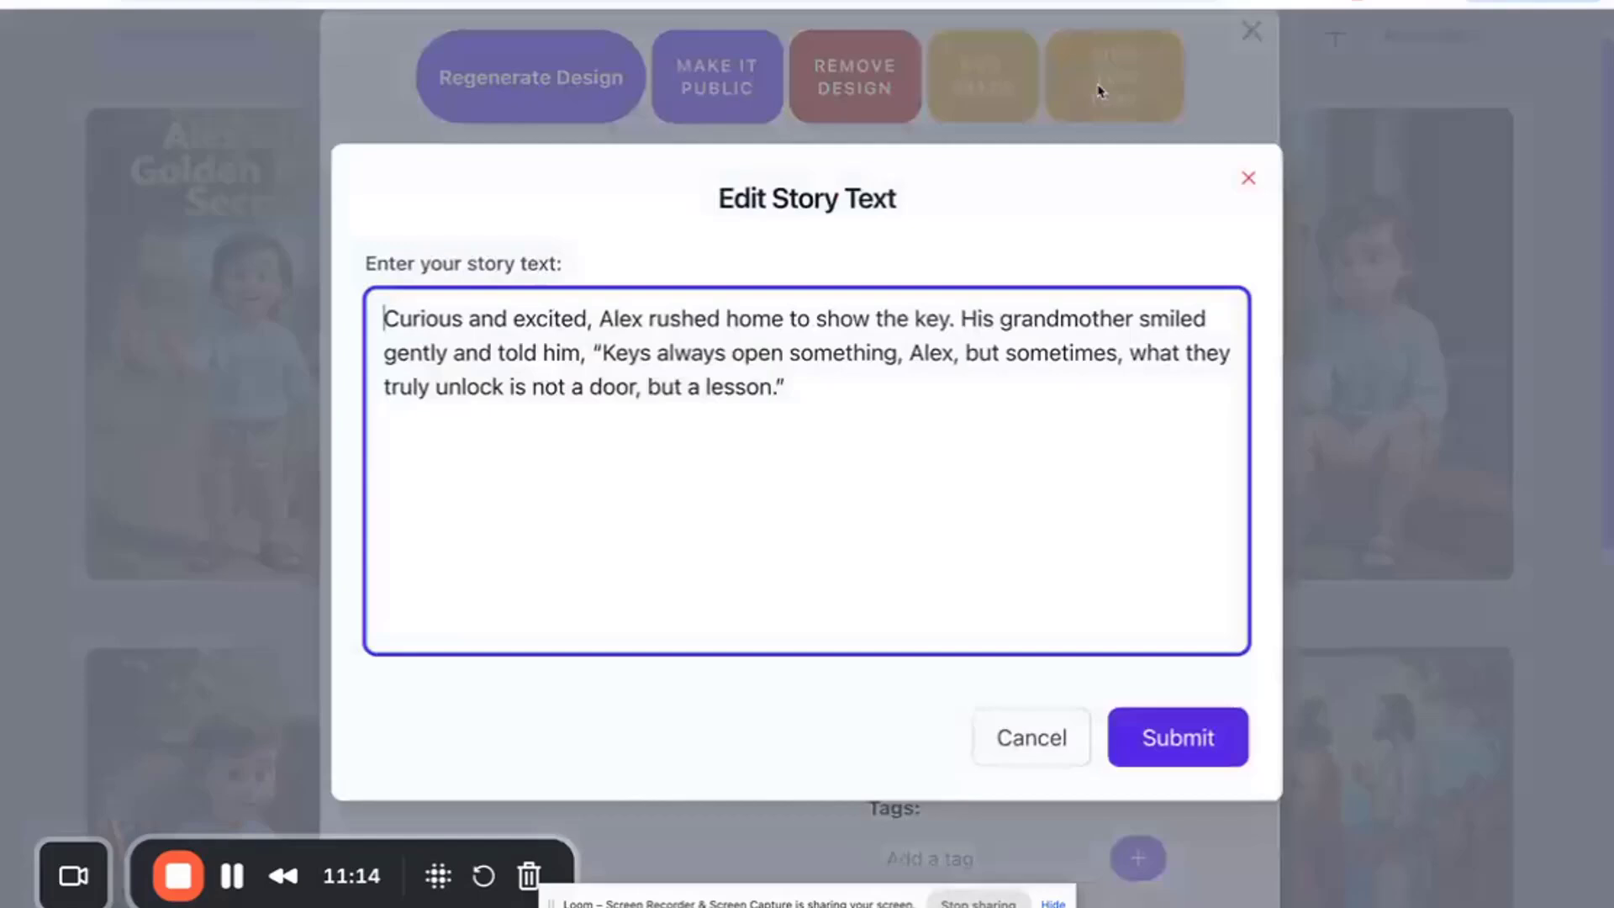
click(645, 318)
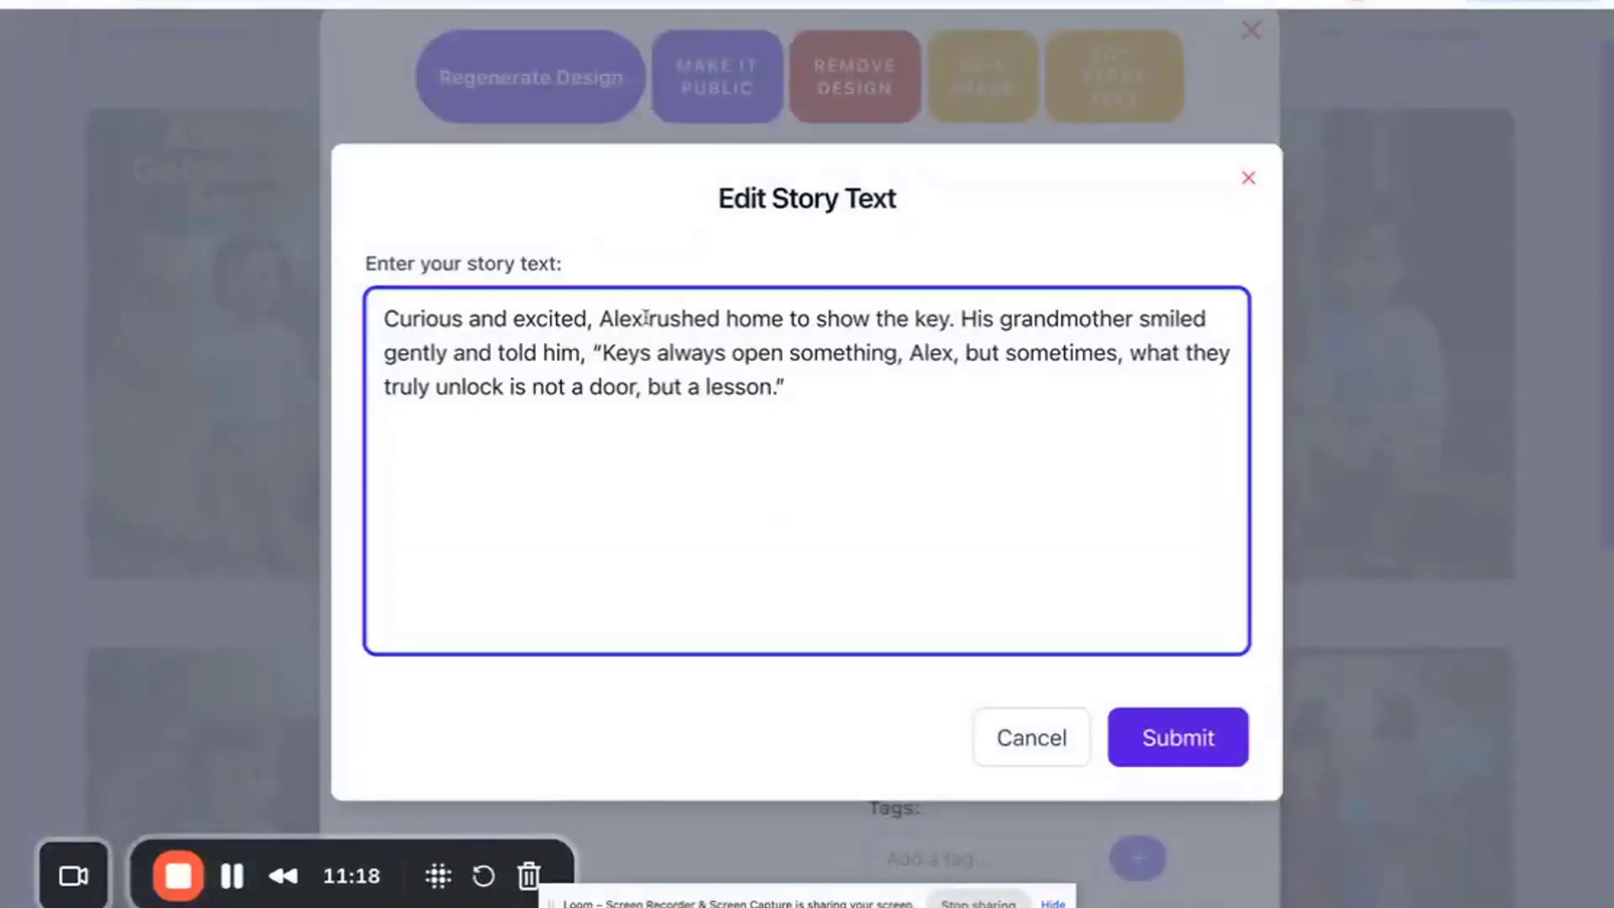
key(BackSpace)
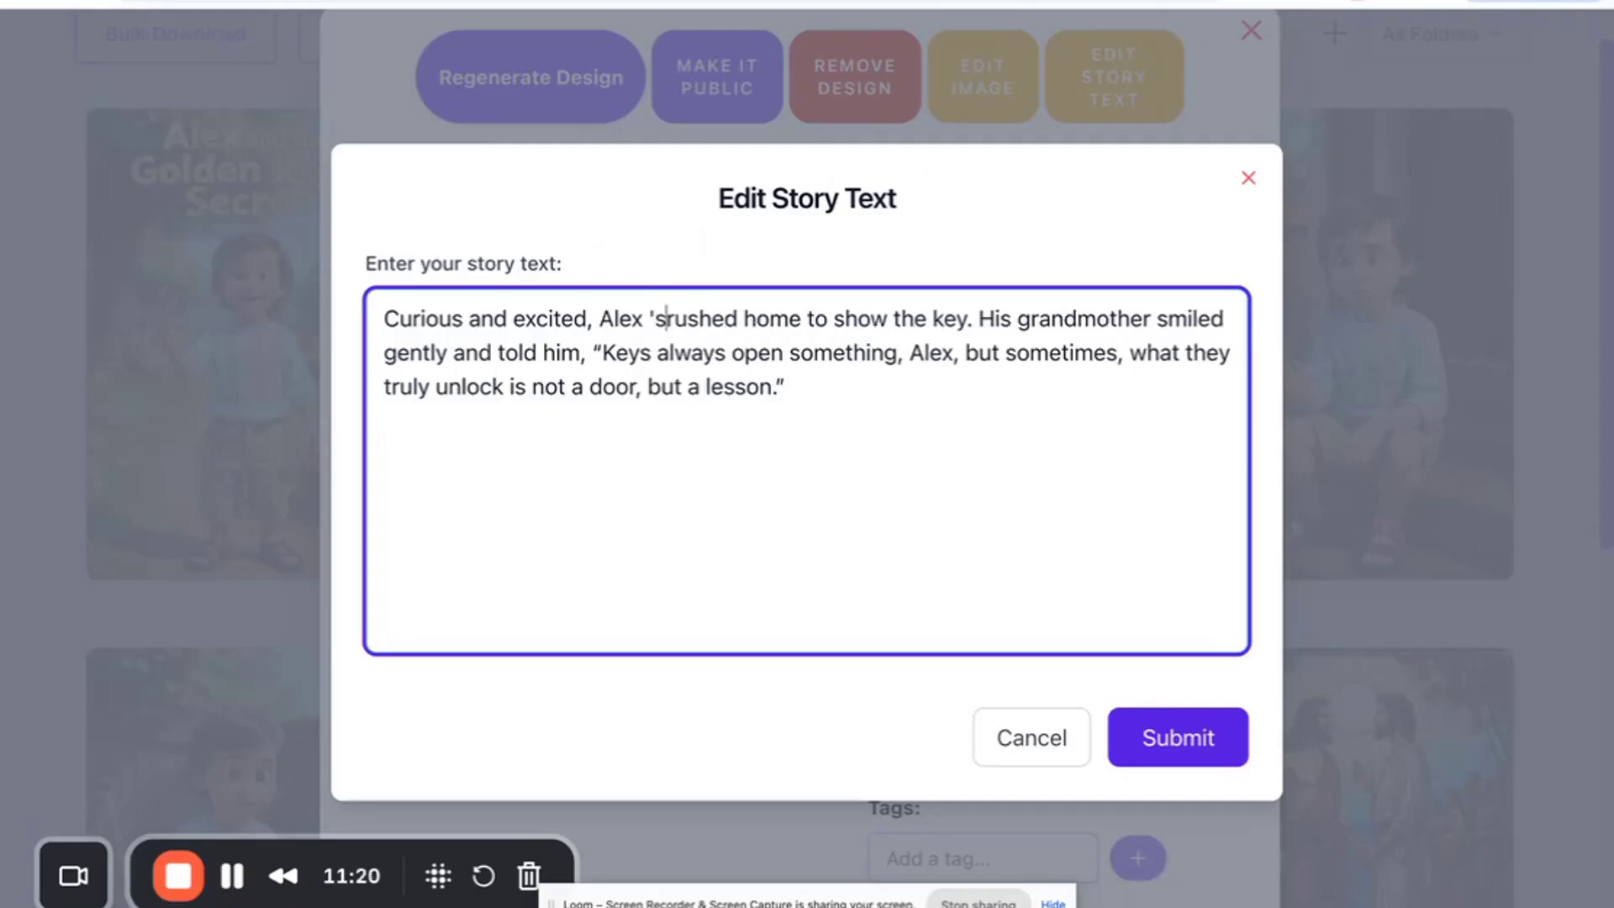
text('s)
click(1160, 737)
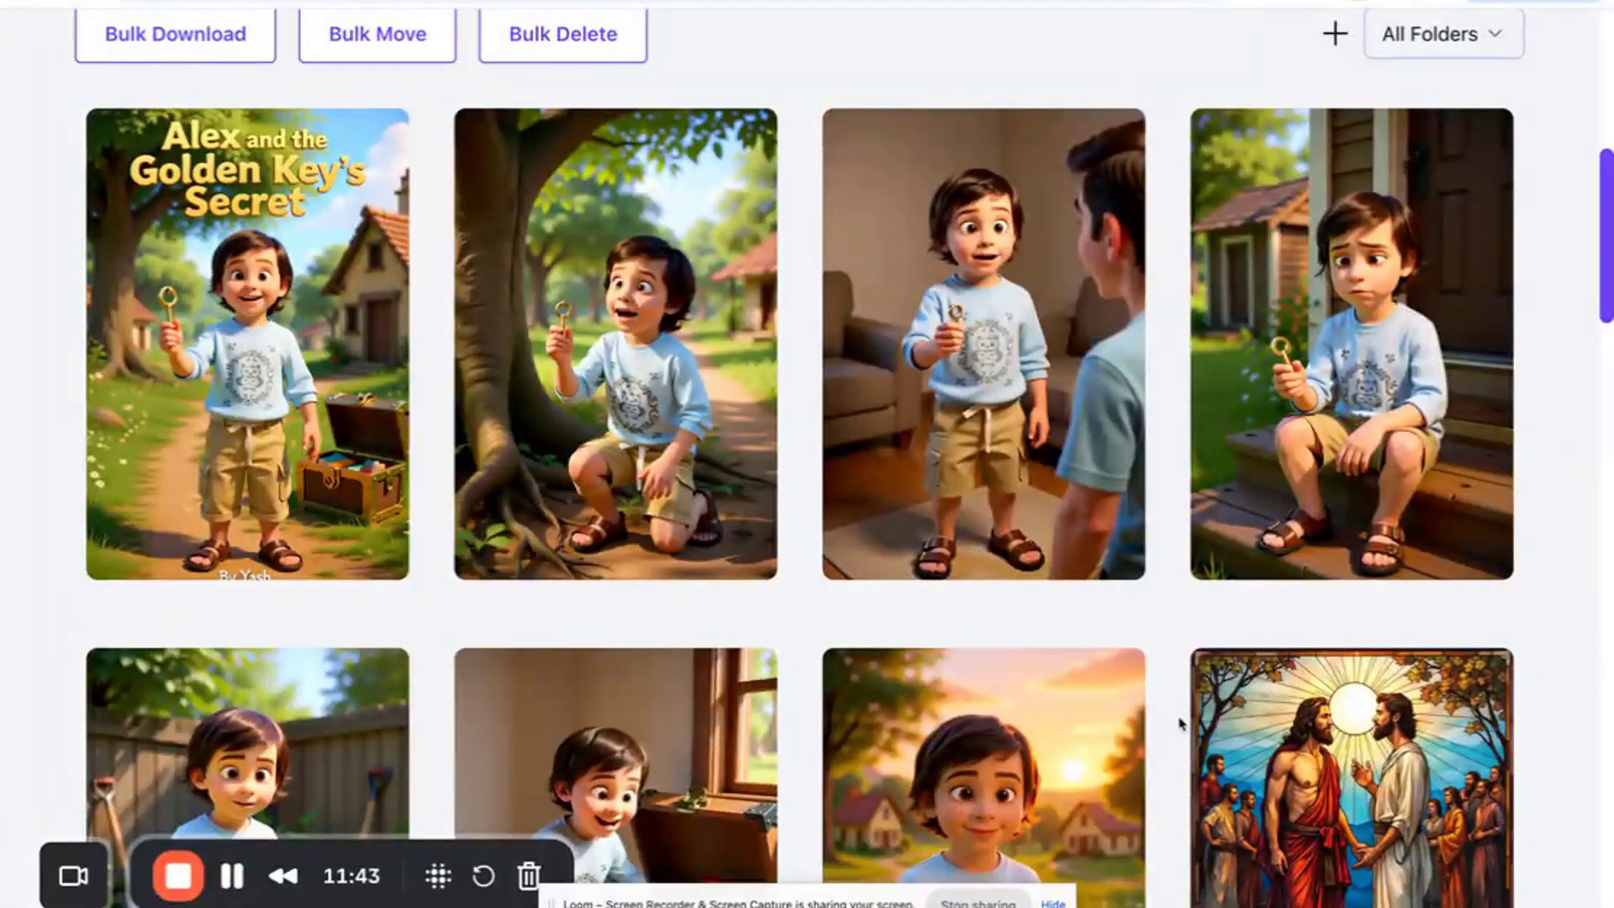
- Open the storybook cover's details and regenerate the cover design
click(187, 340)
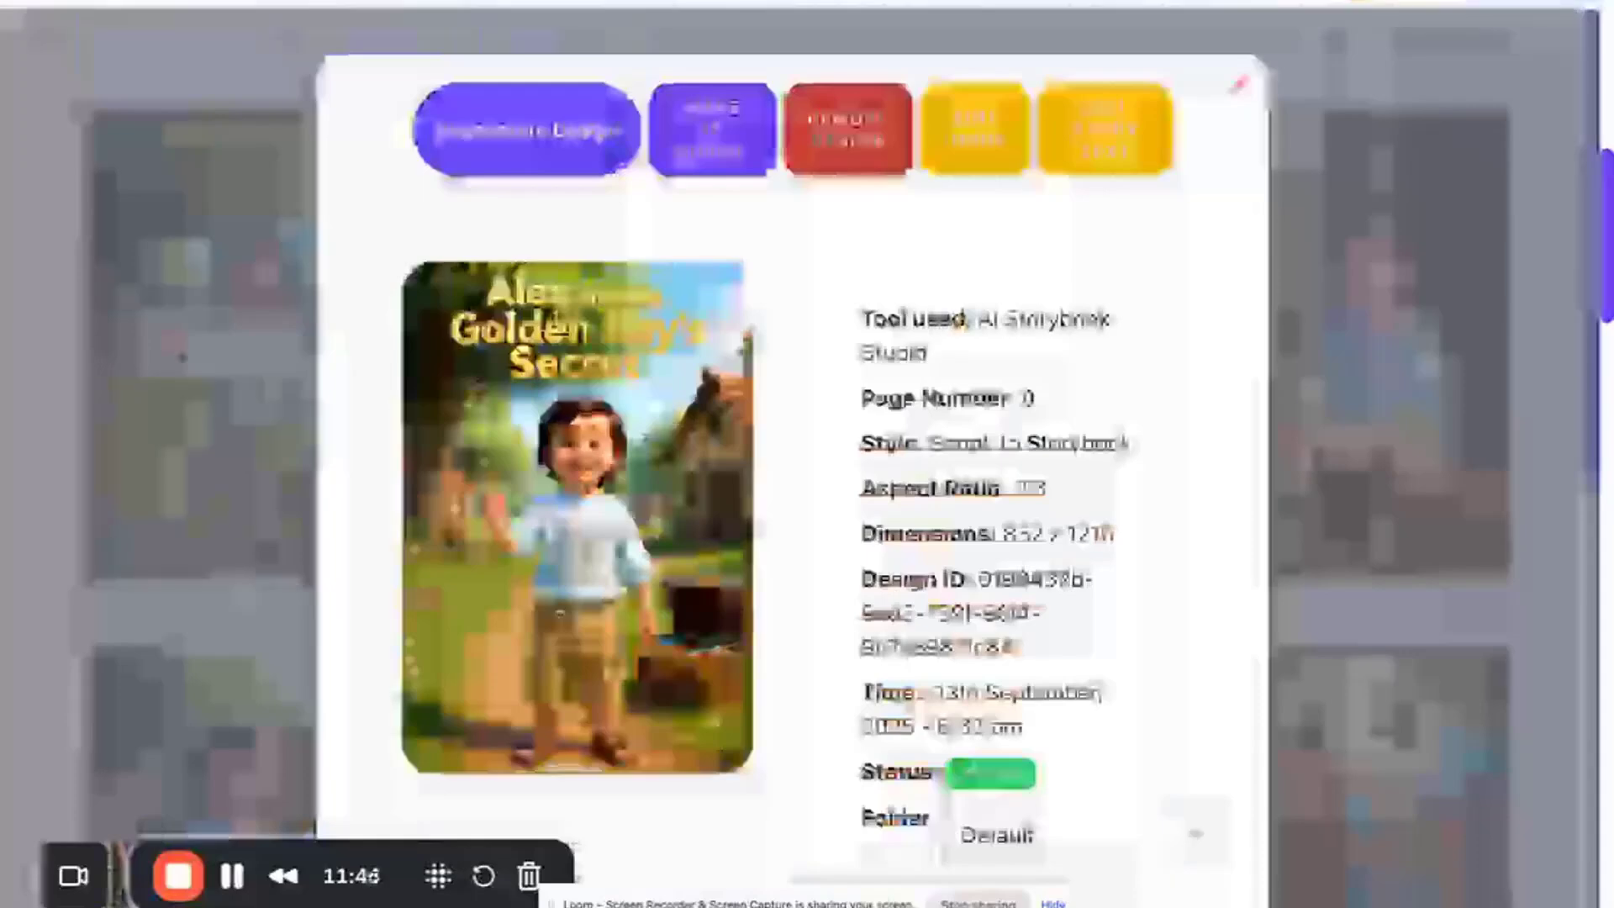
scroll(554, 521, down, 1)
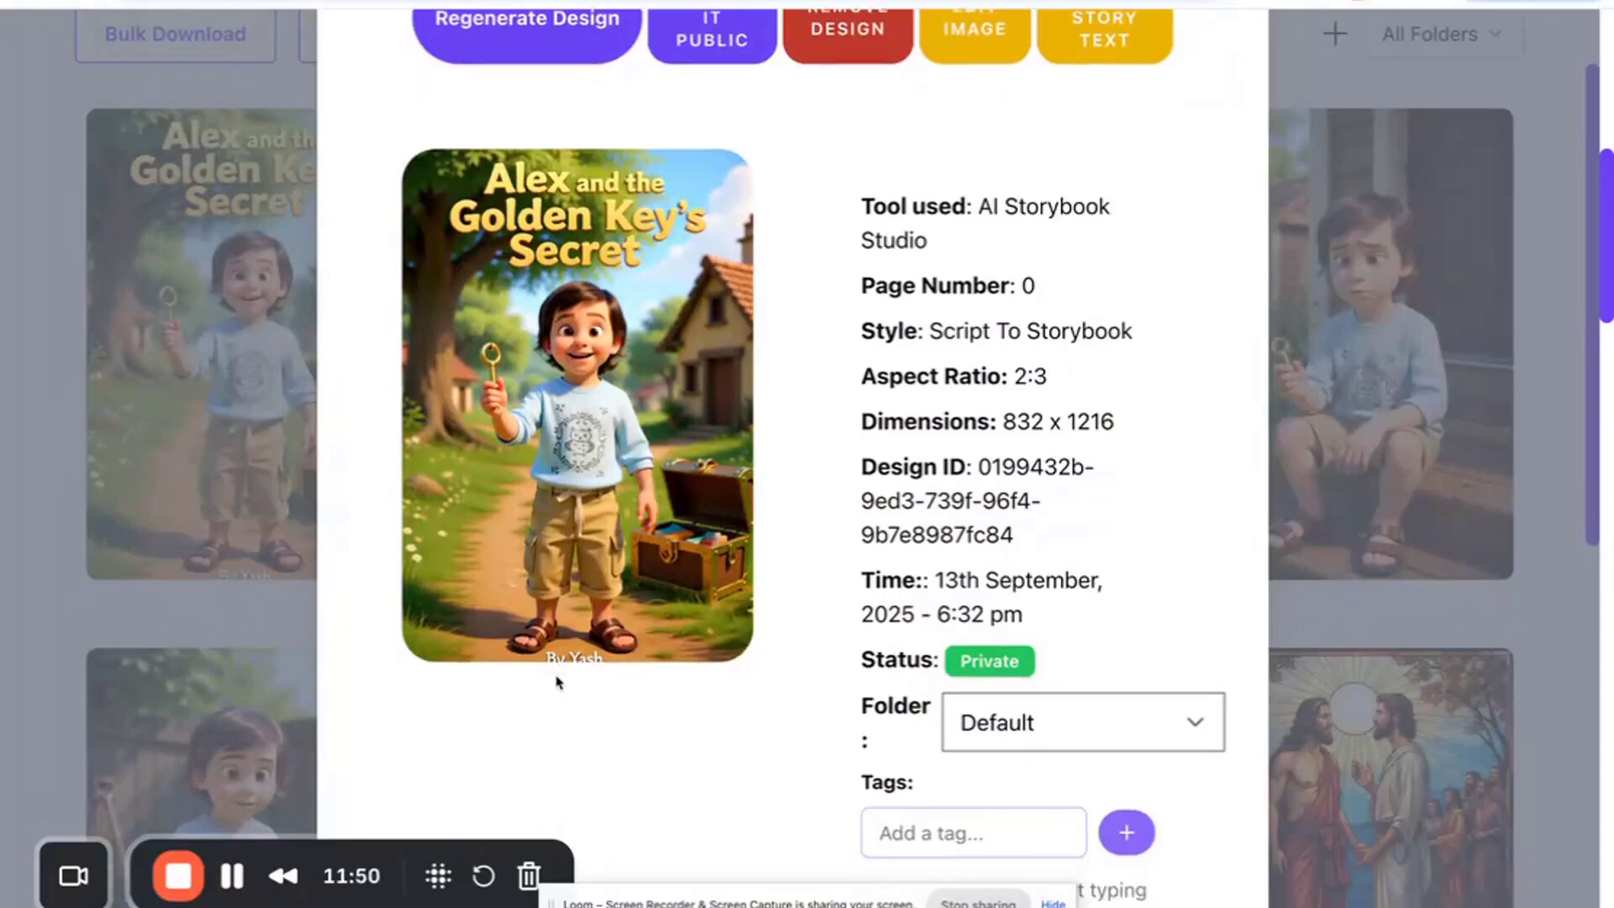
scroll(559, 672, up, 1)
click(557, 99)
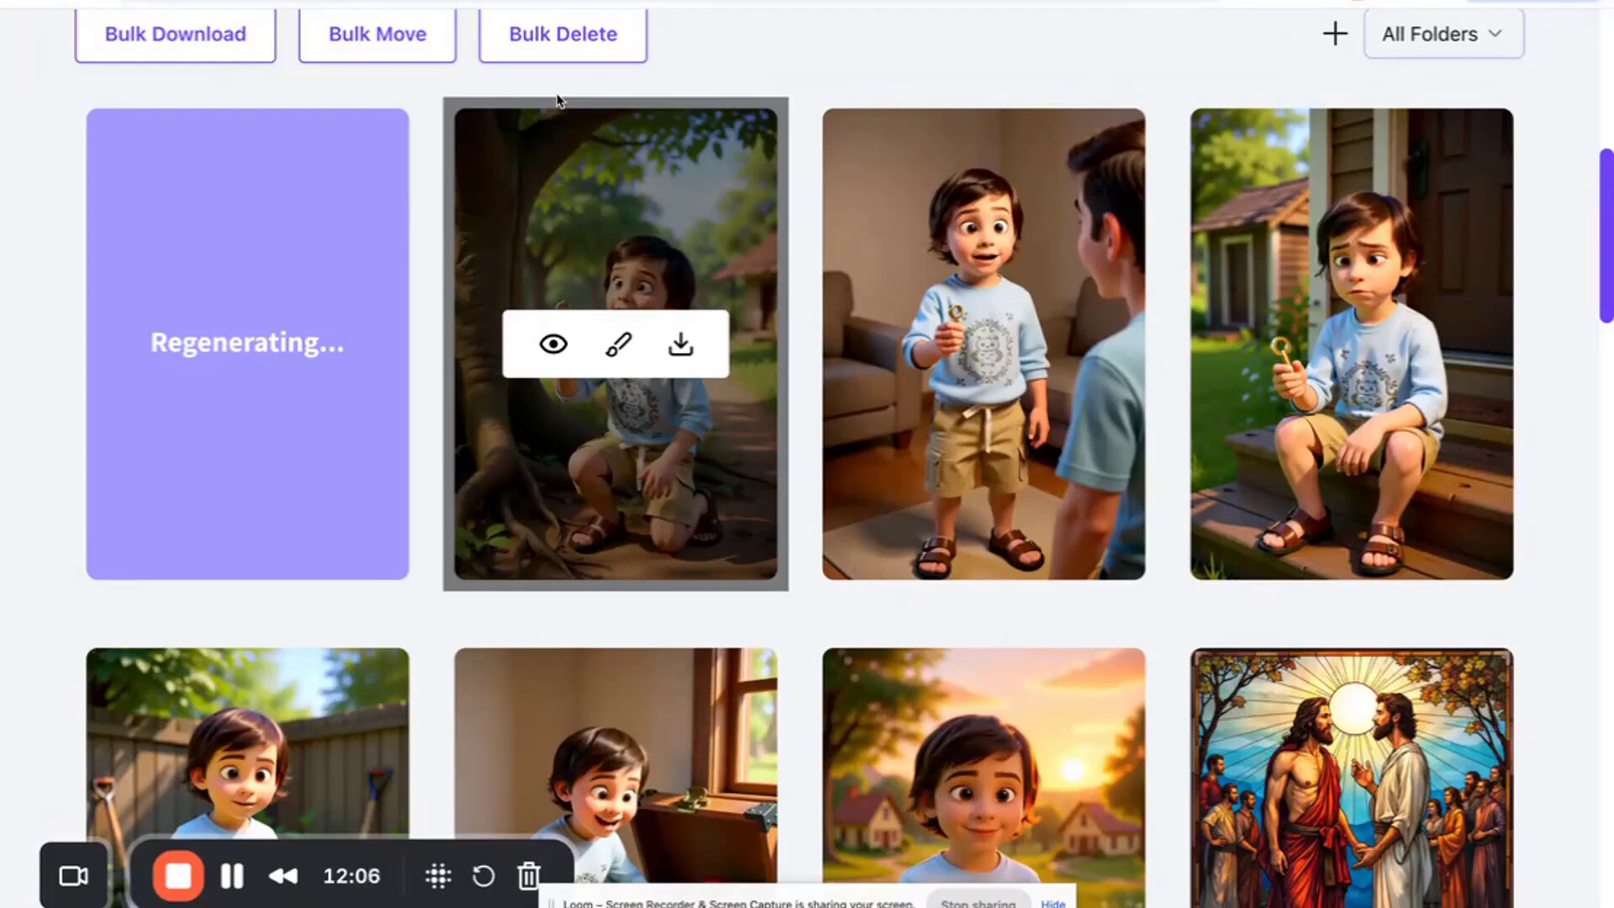
- Open the details of page 5 and page 2 to check them, closing each
scroll(584, 270, down, 1)
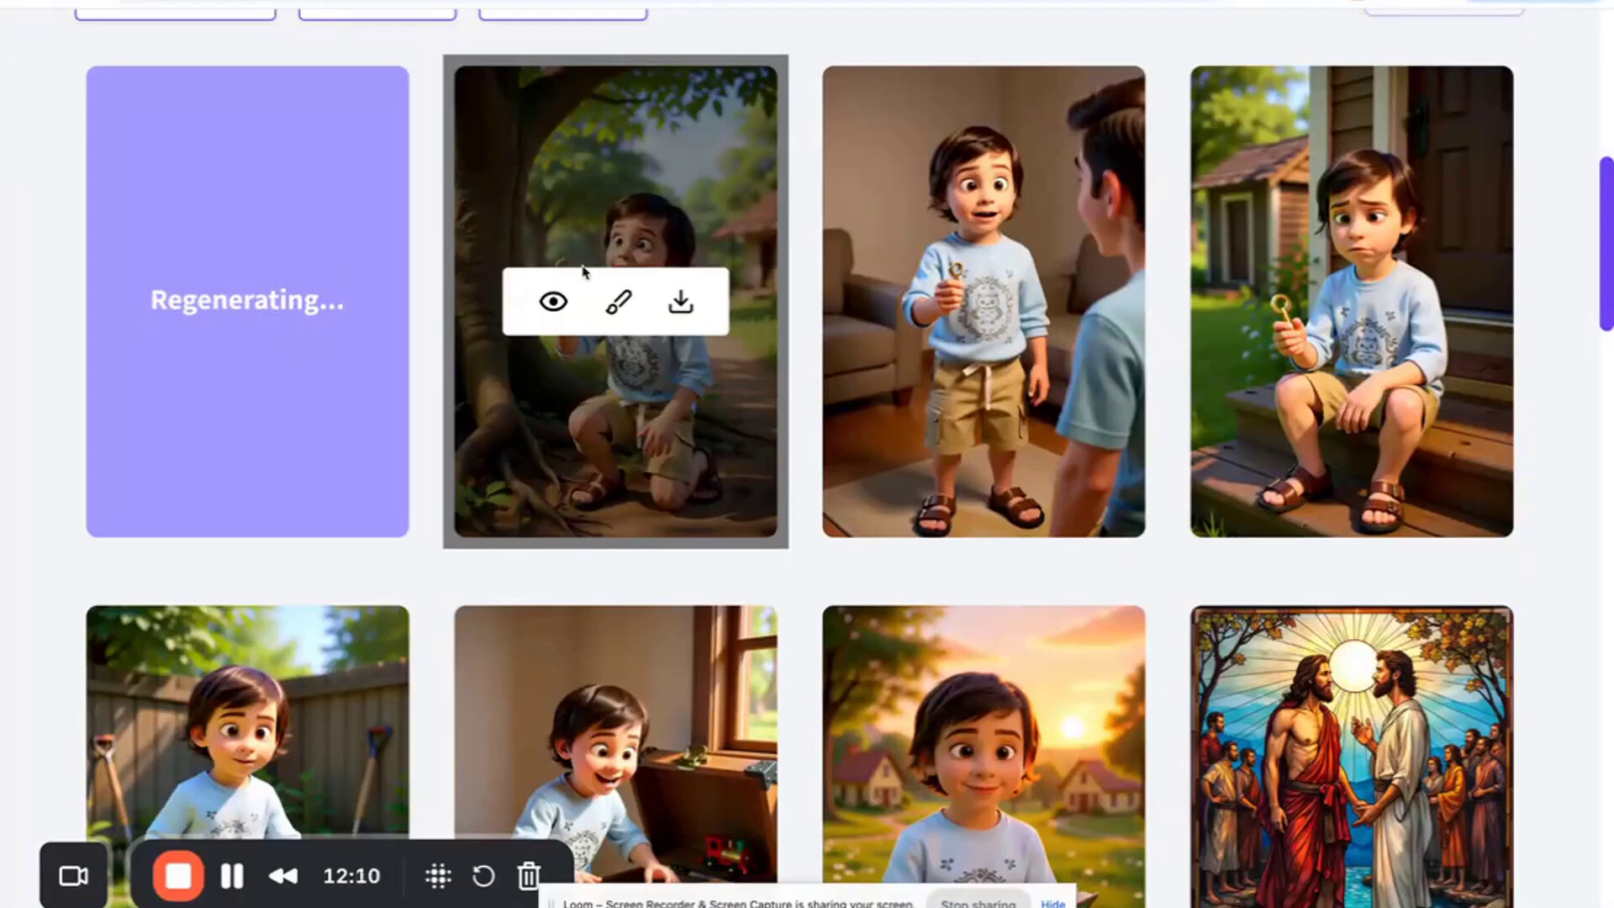
scroll(586, 277, down, 3)
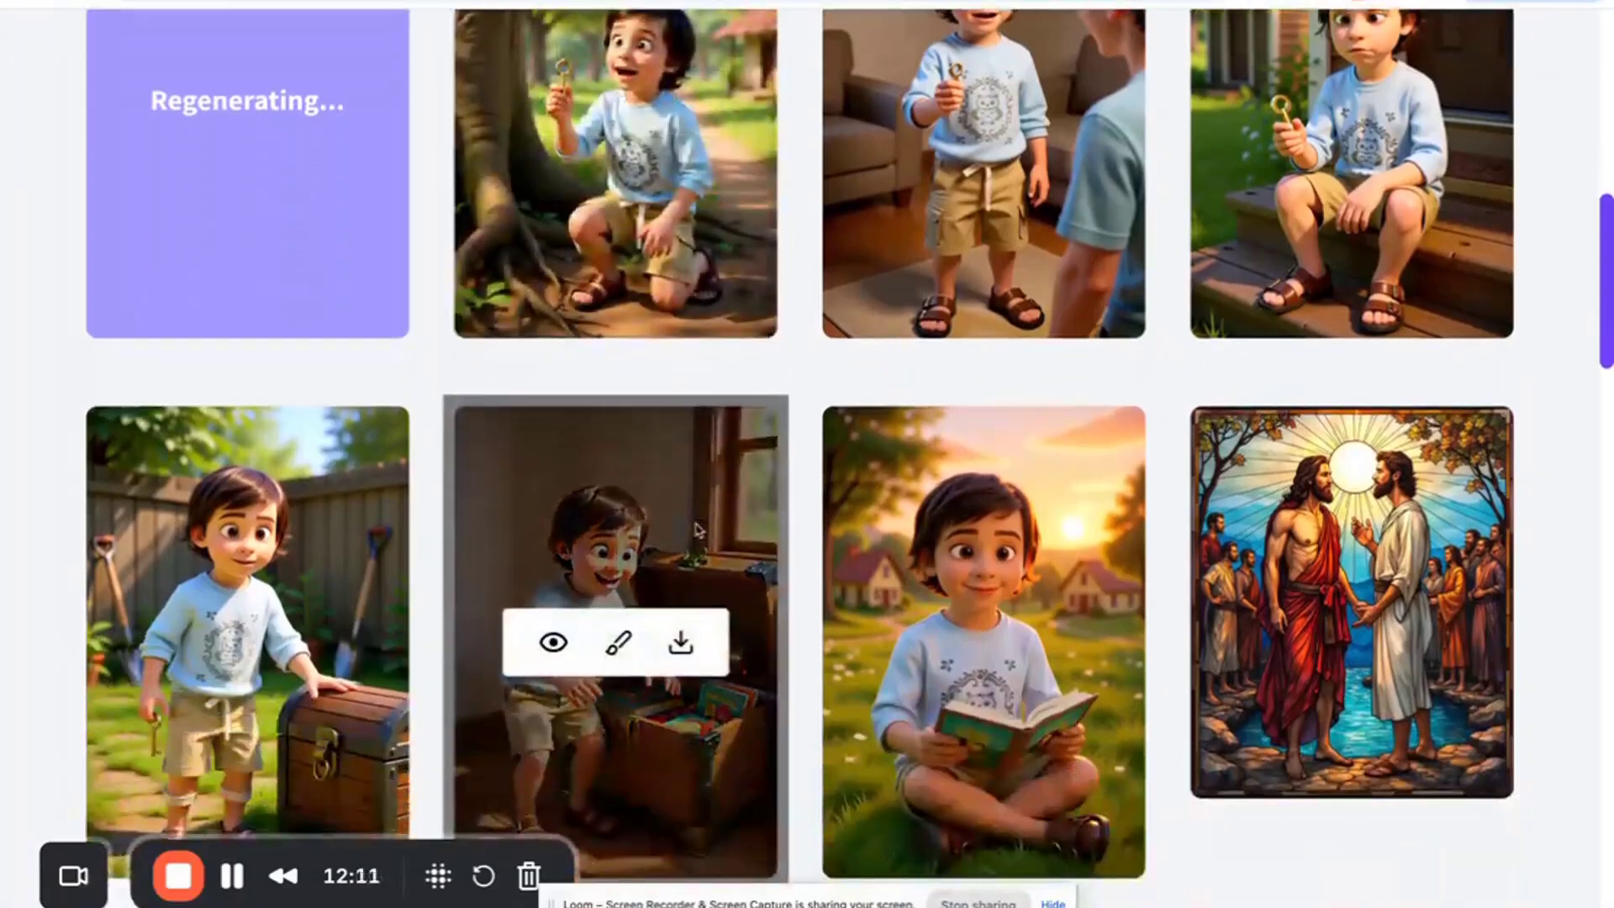
click(553, 642)
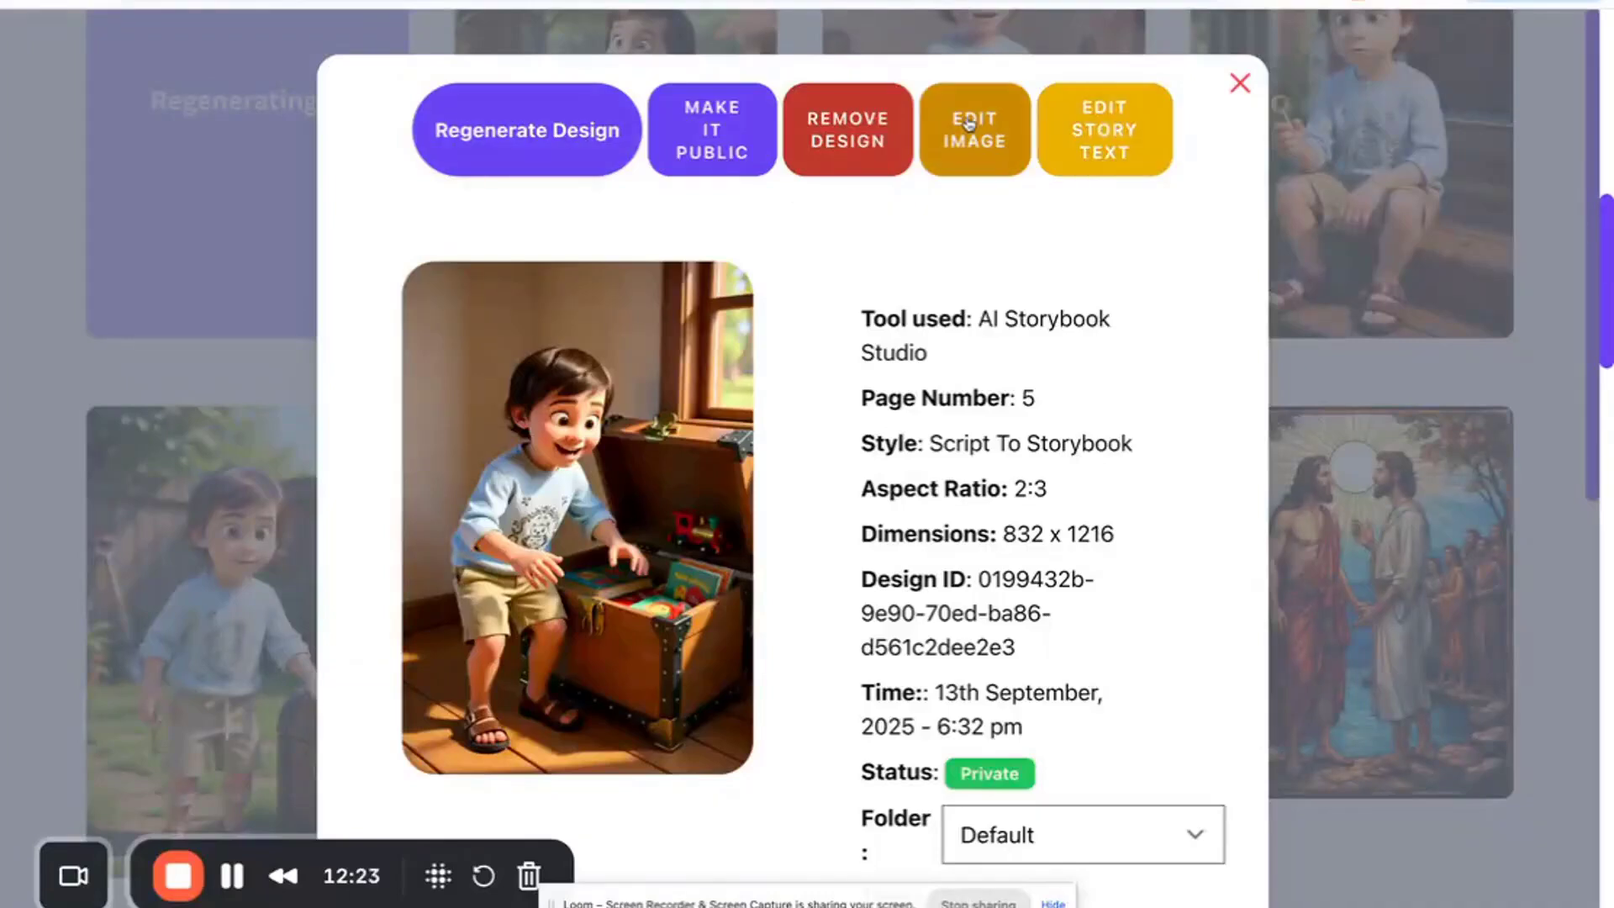
click(1239, 82)
scroll(1015, 340, up, 2)
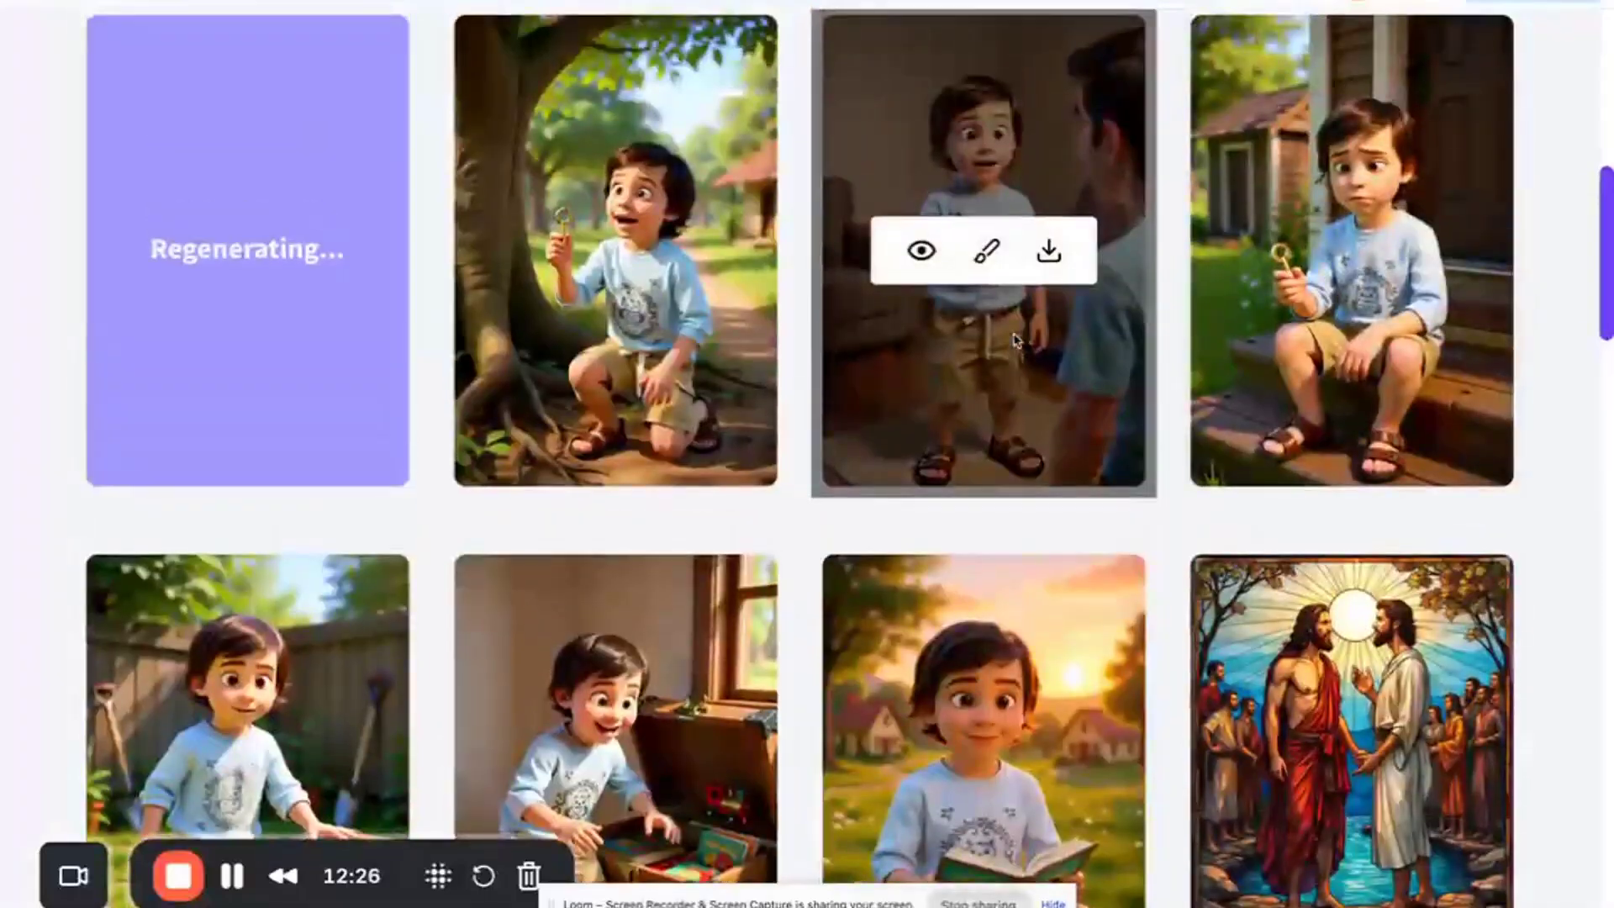
click(923, 254)
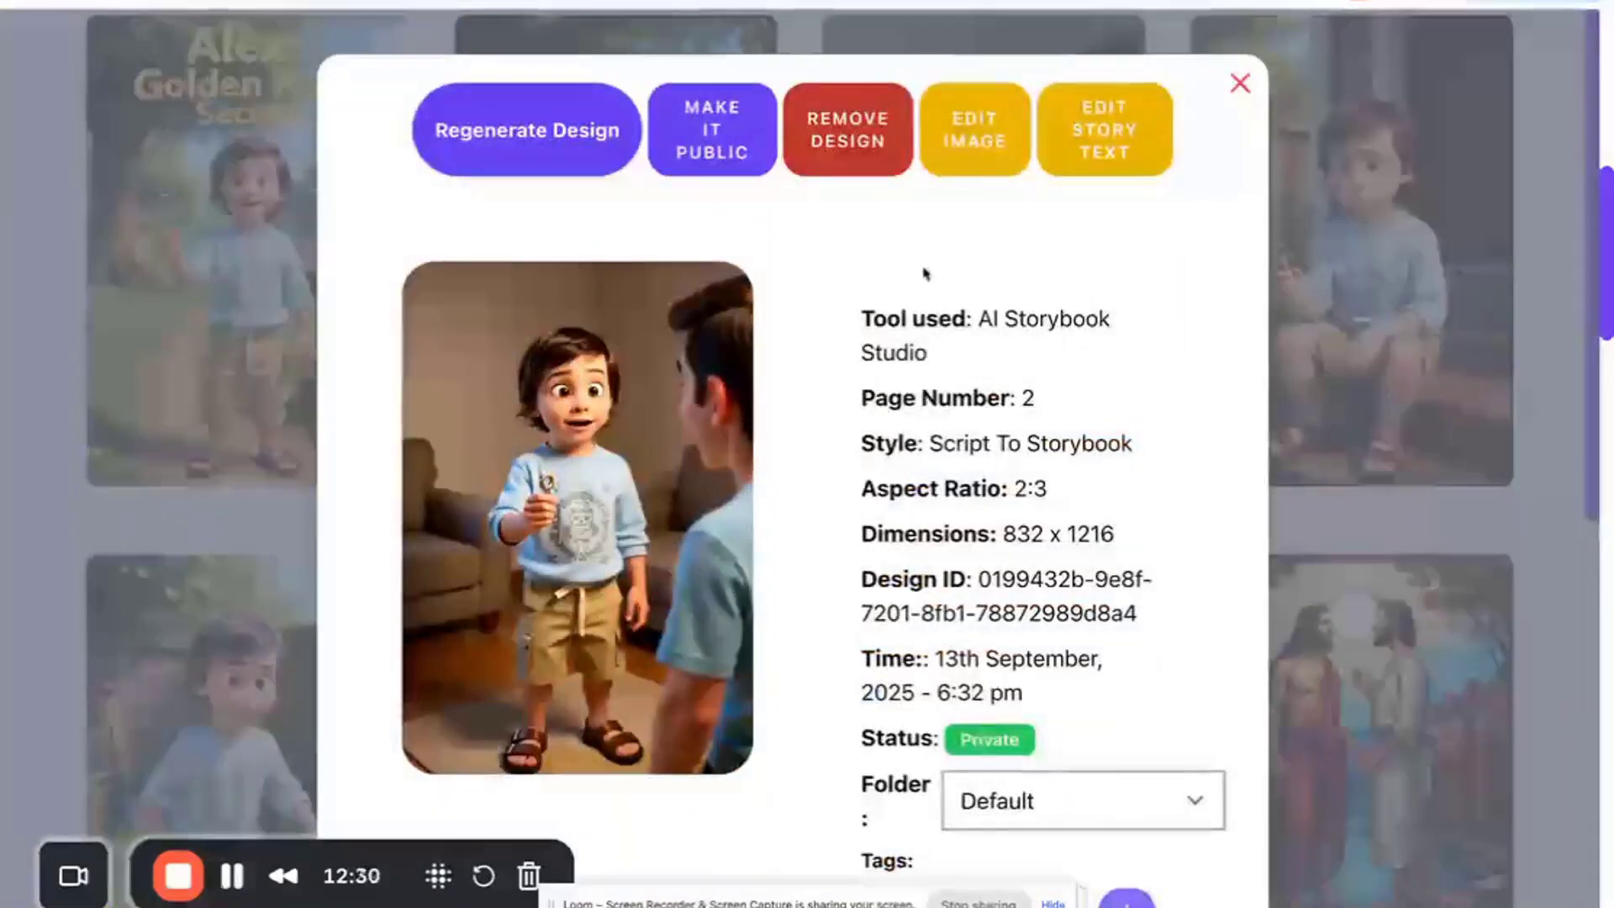
click(1240, 82)
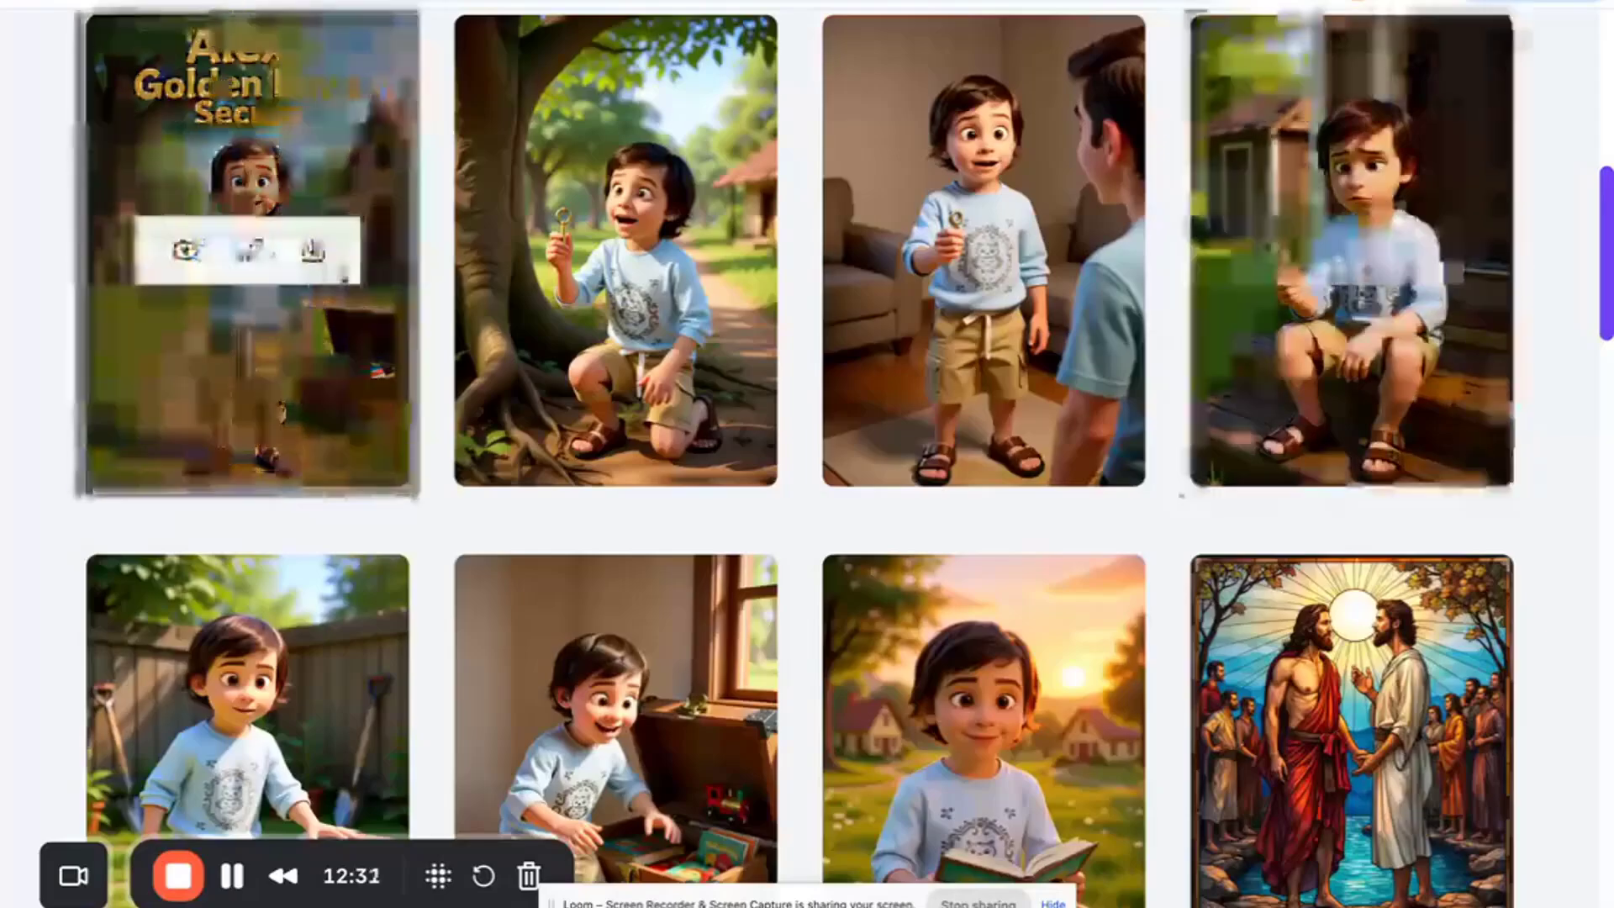
- Open the regenerated cover's details and review its story text and design prompt
click(189, 250)
scroll(531, 486, down, 4)
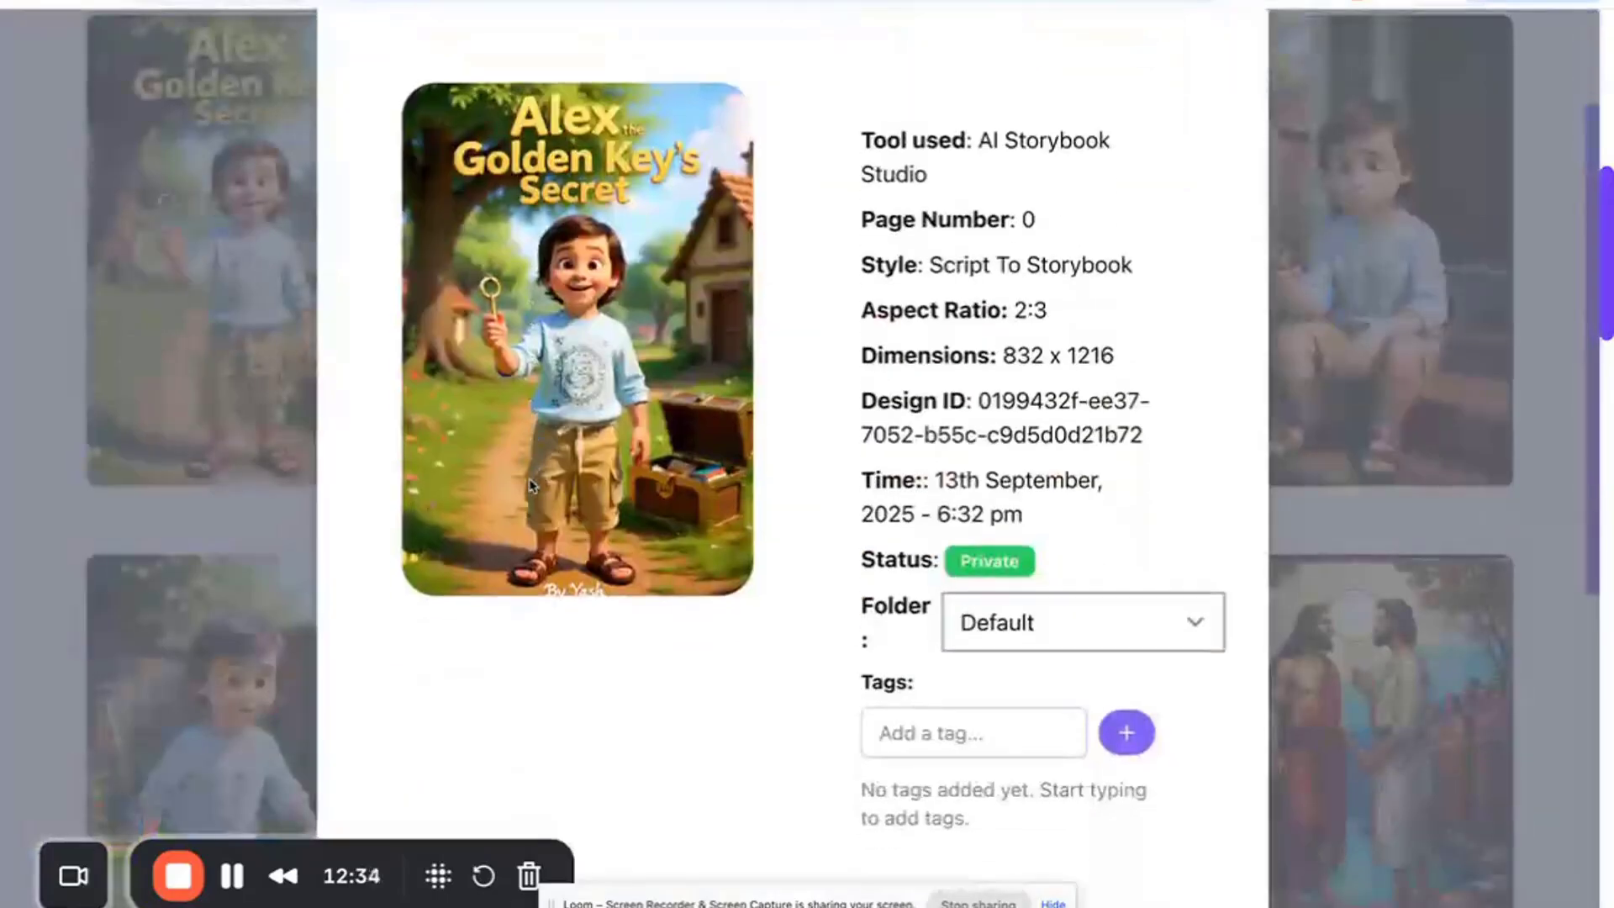
scroll(531, 485, up, 1)
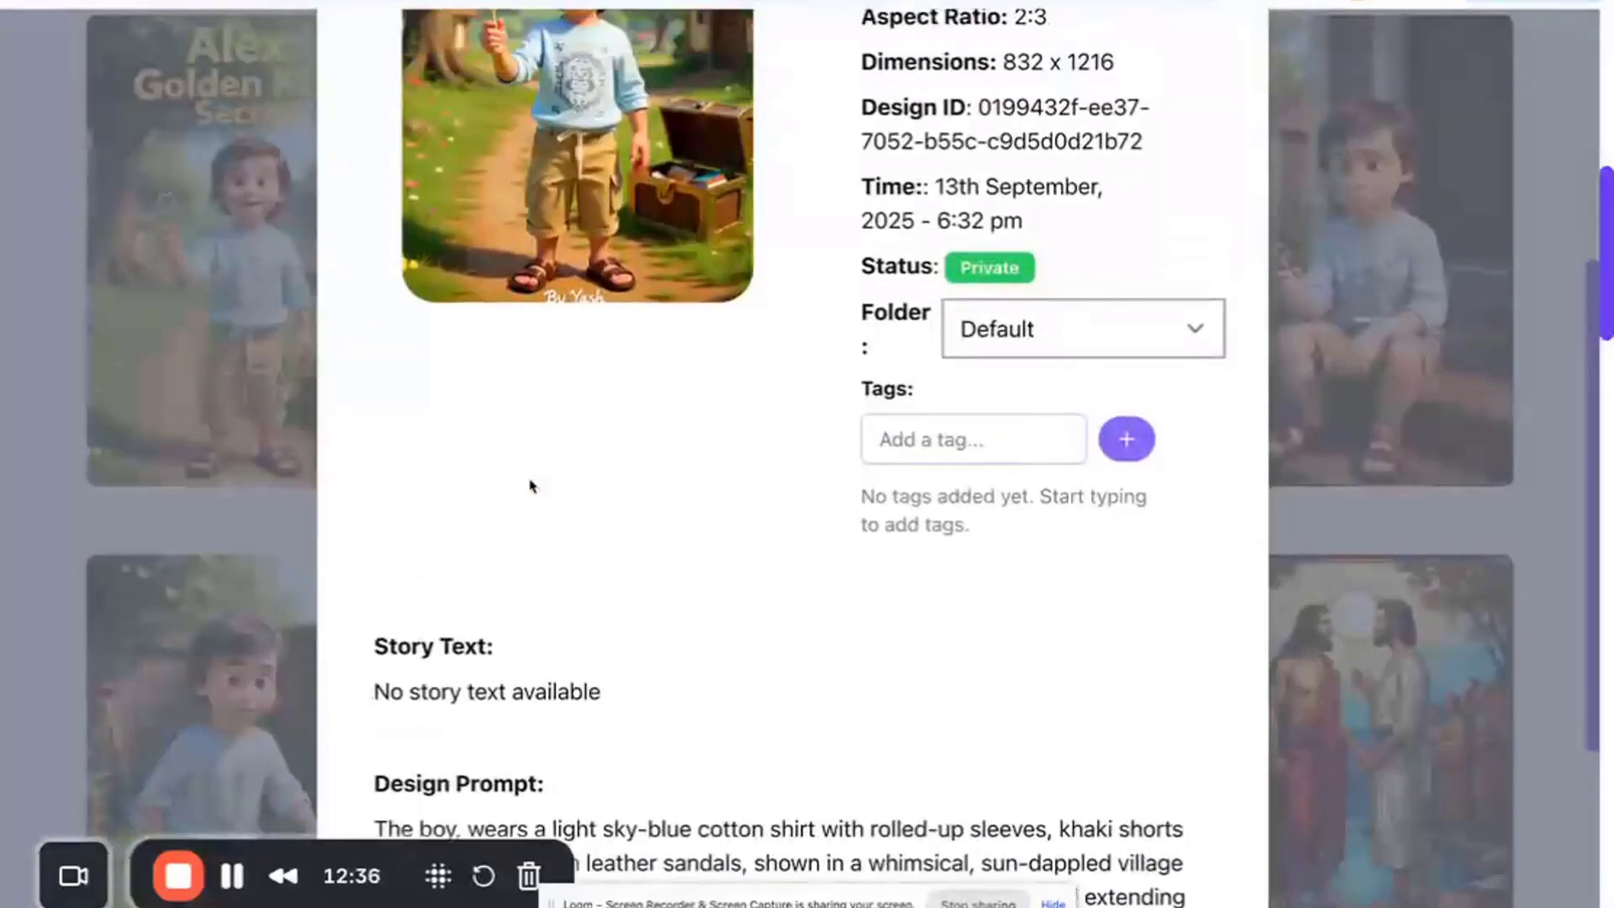
- Edit the cover image with the prompt "Remove the text "by yash"" and submit it
scroll(531, 486, up, 2)
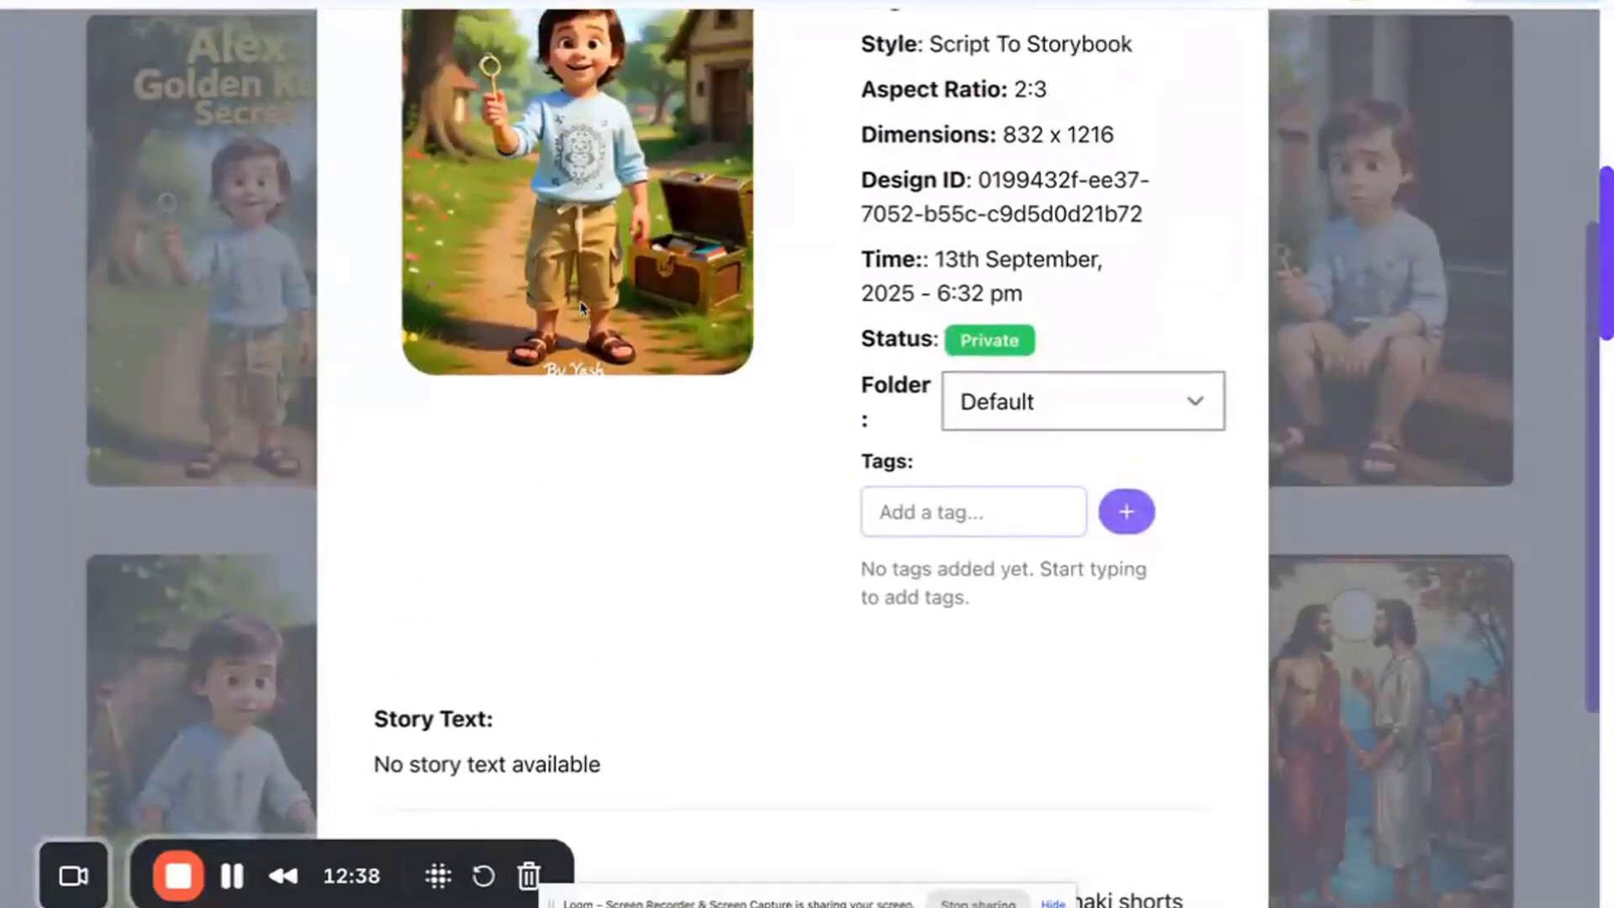
scroll(567, 378, up, 1)
scroll(568, 383, up, 3)
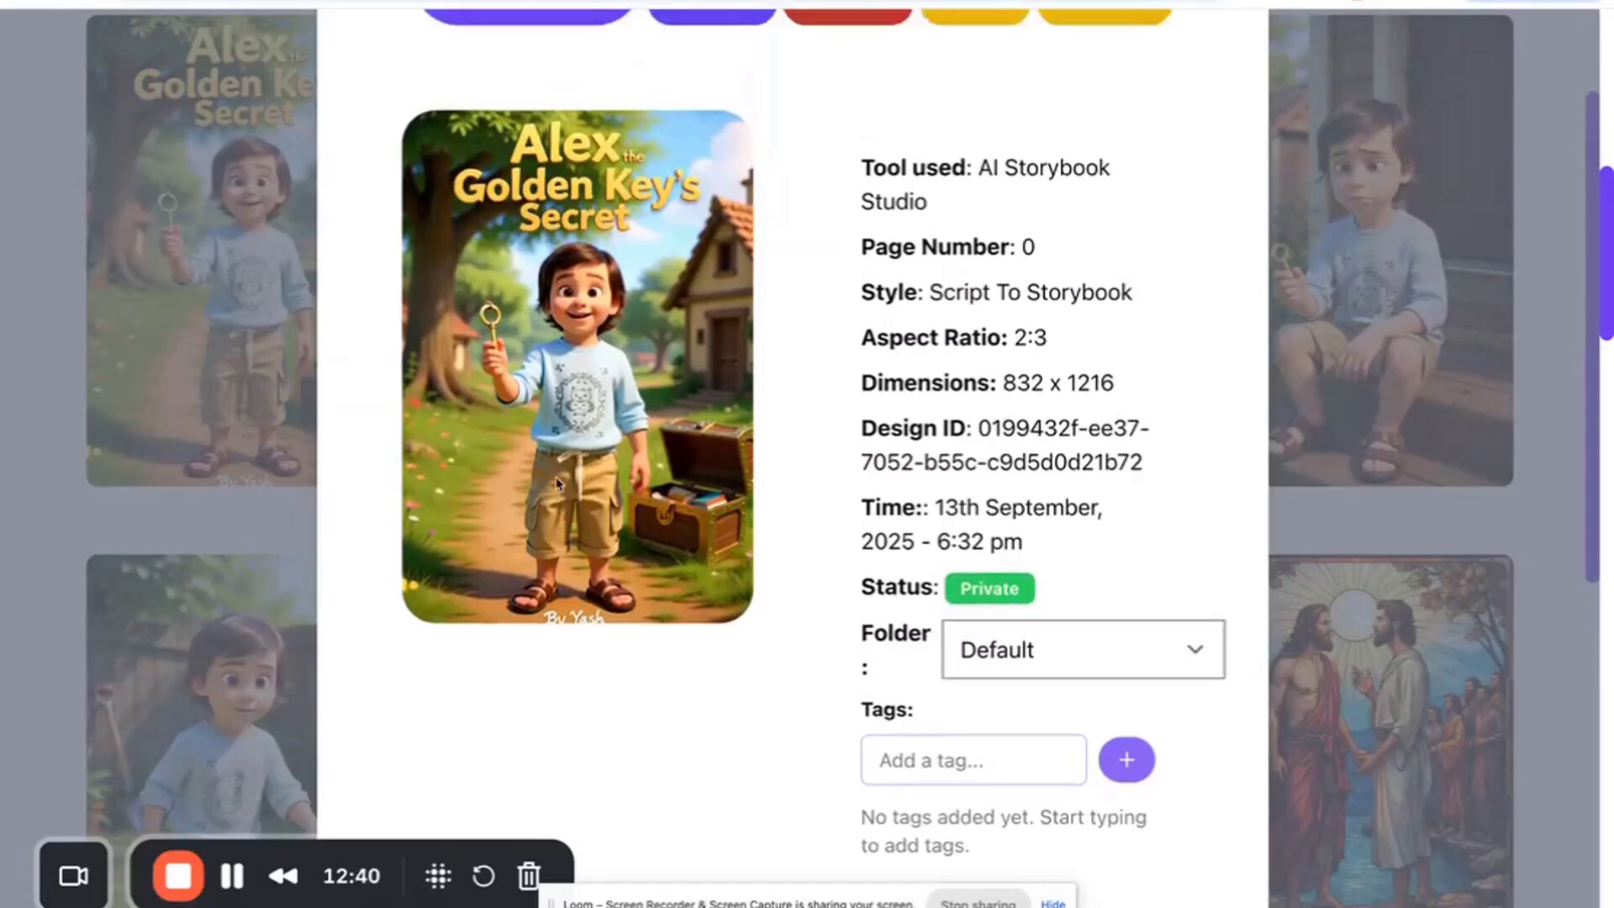
scroll(937, 286, up, 1)
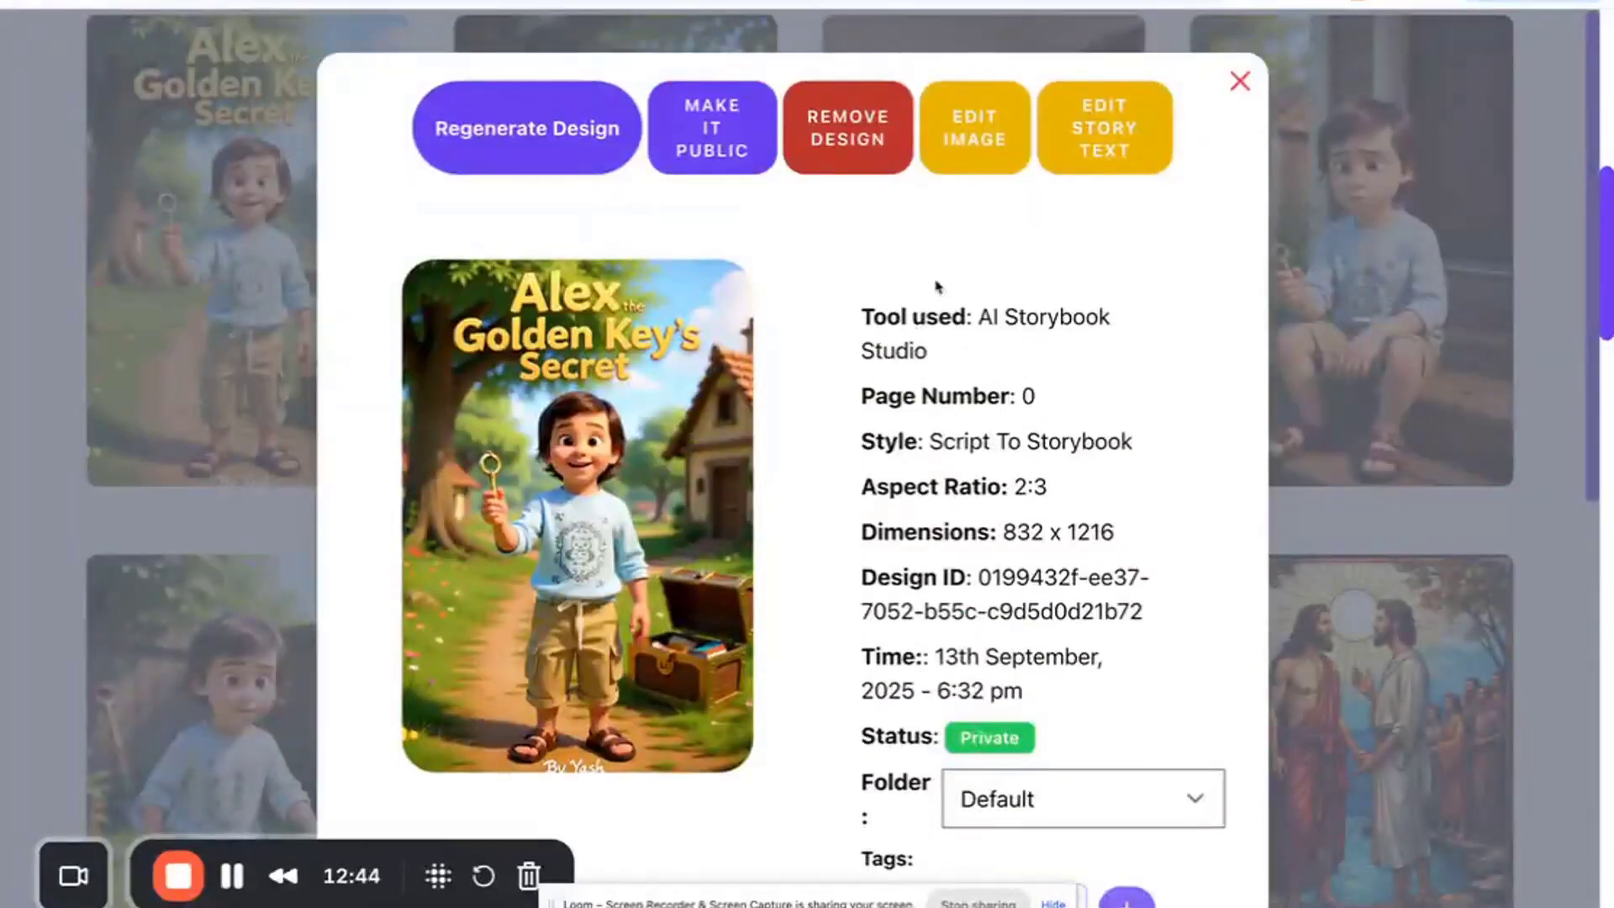
click(988, 126)
text(Remove thr)
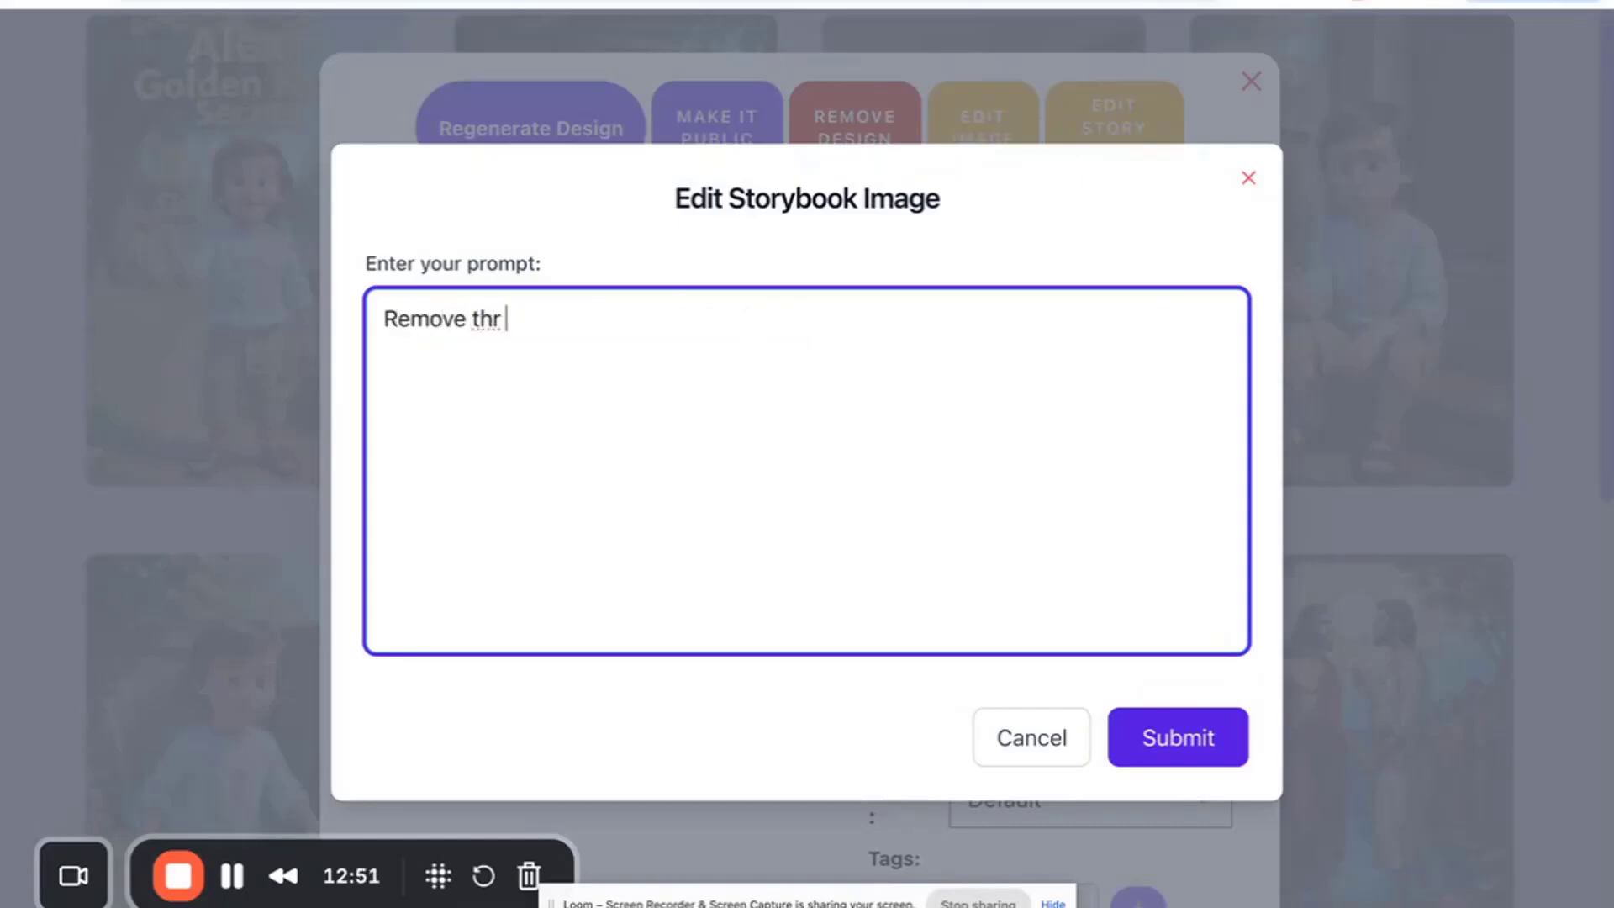
key(BackSpace)
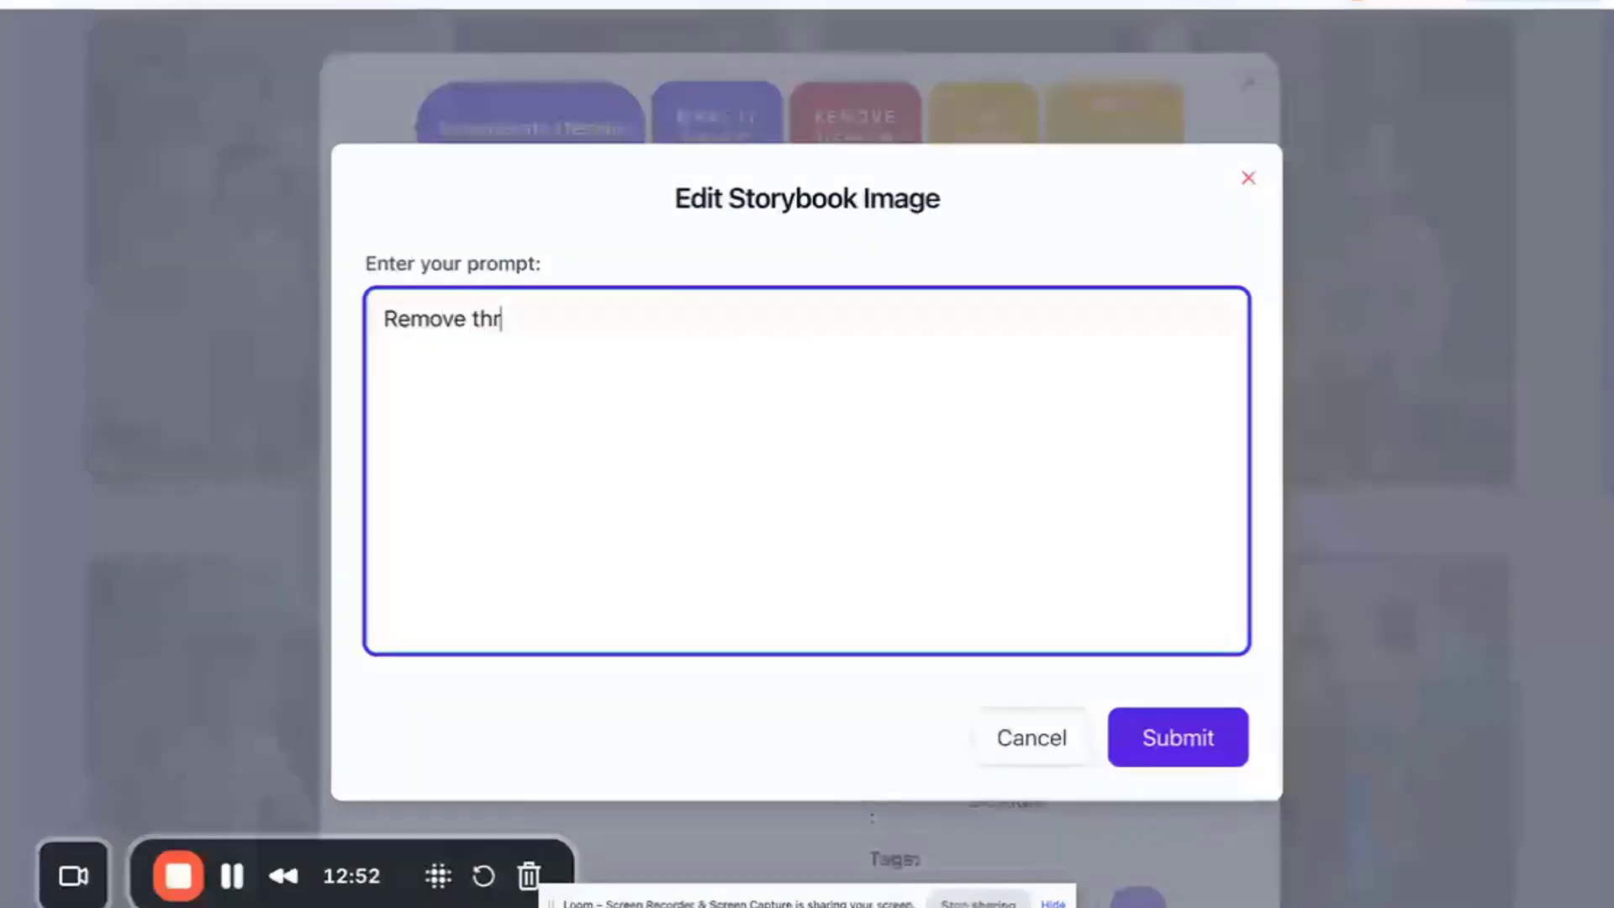
text(e text ")
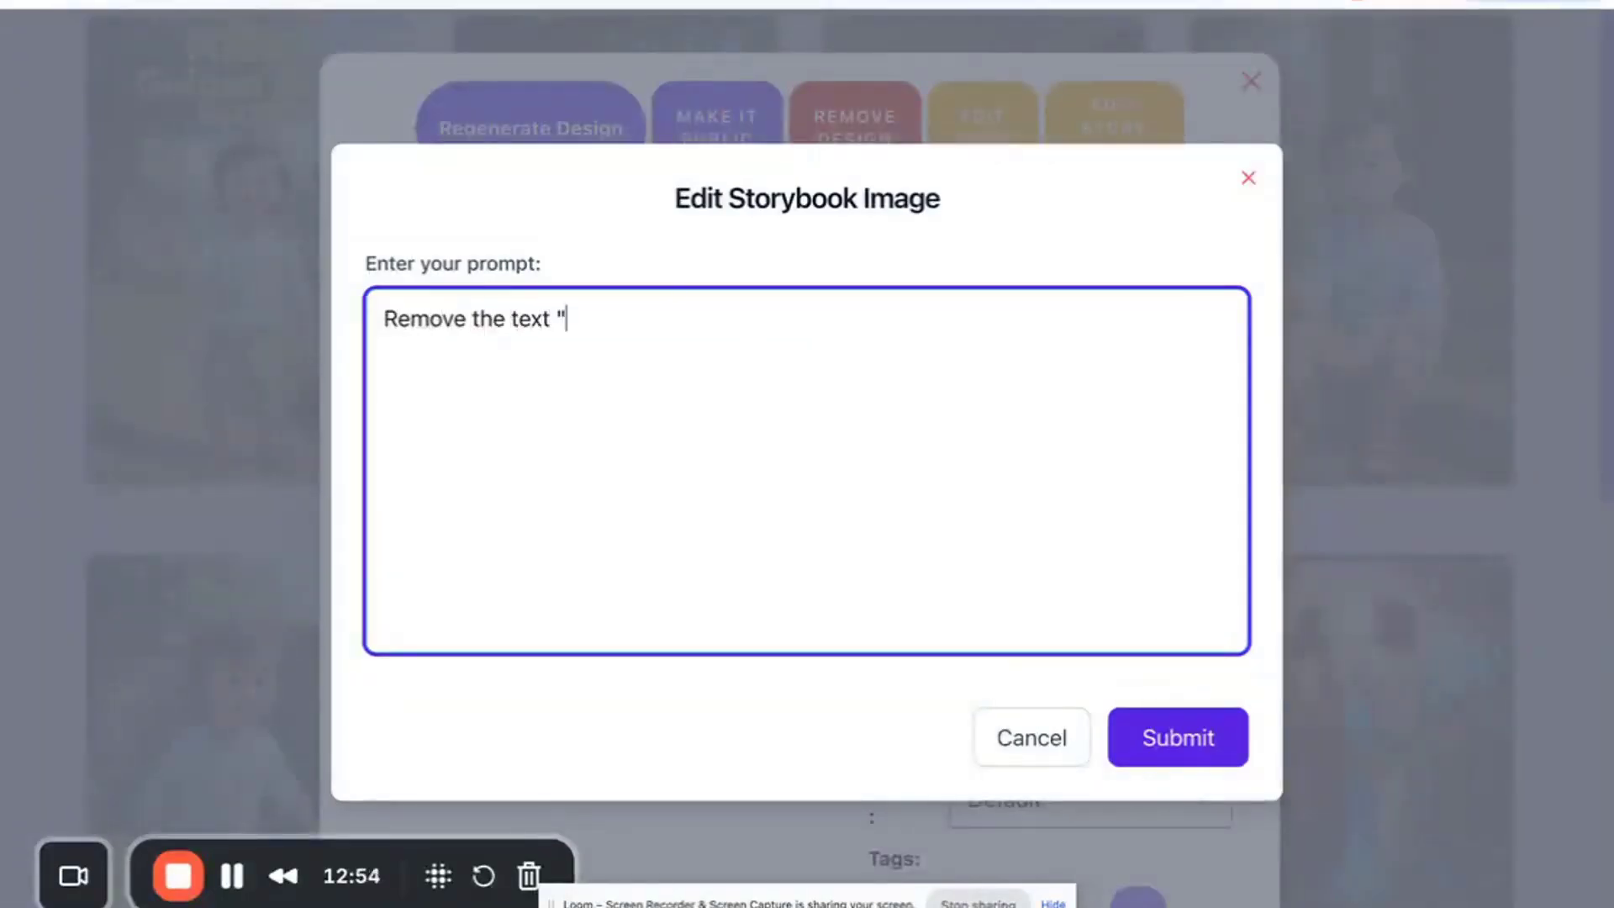
key(BackSpace)
key(BackSpace)
text("bye y)
key(BackSpace)
key(BackSpace)
key(BackSpace)
text(yash:)
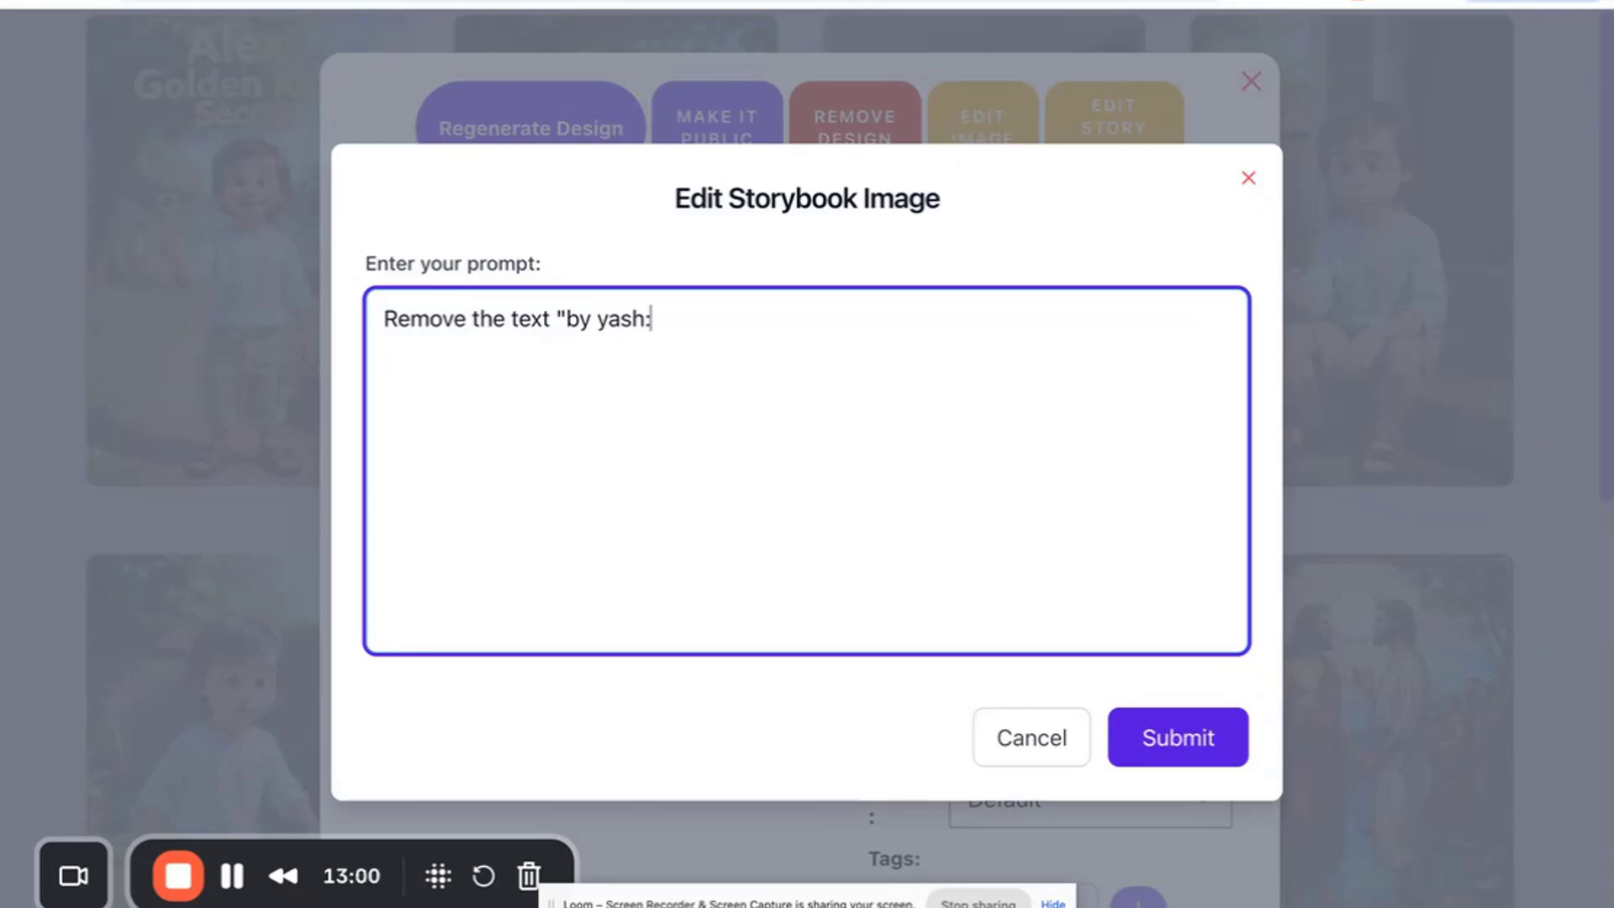
key(BackSpace)
text(")
click(1210, 744)
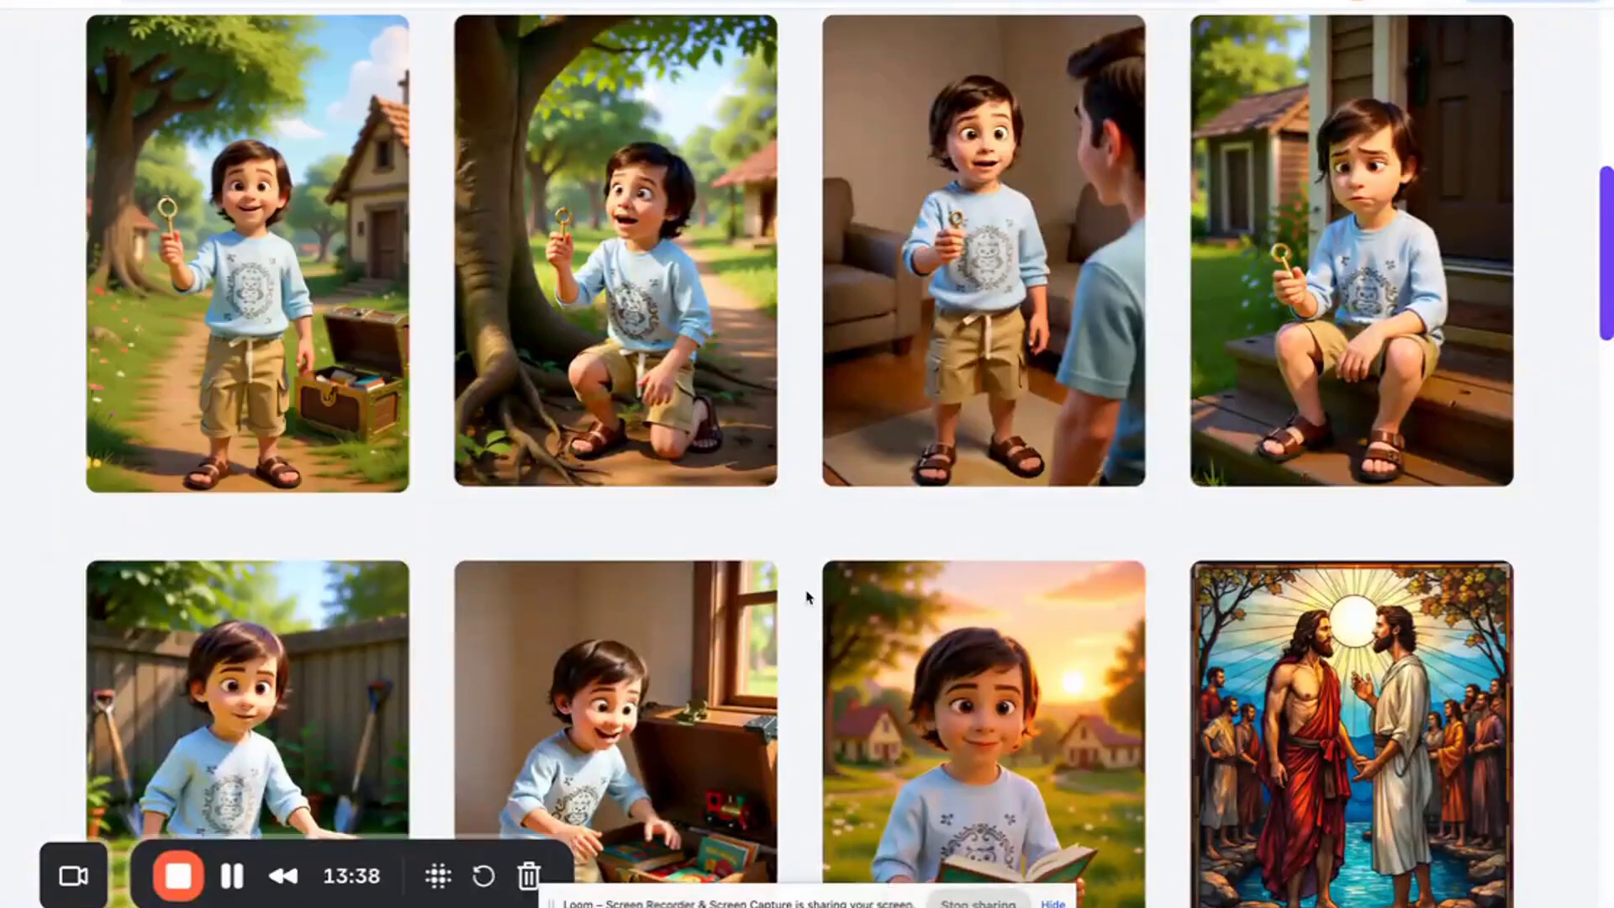
- Open the edited cover's details, review its design prompt, and regenerate the design
mouse_move(592, 454)
scroll(592, 470, up, 1)
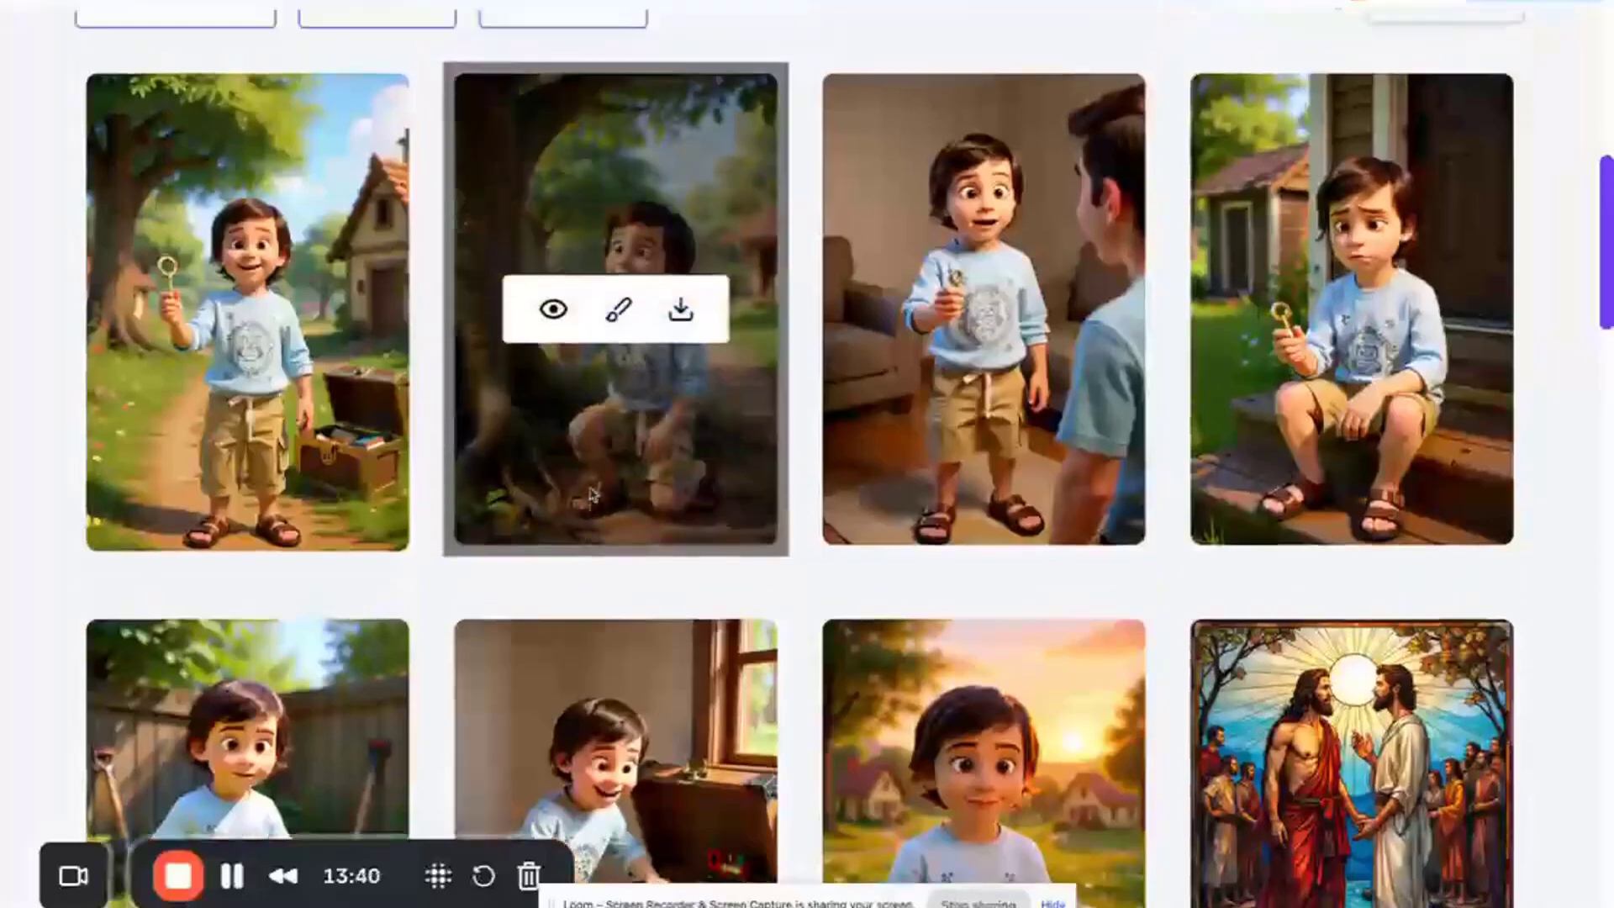
click(187, 315)
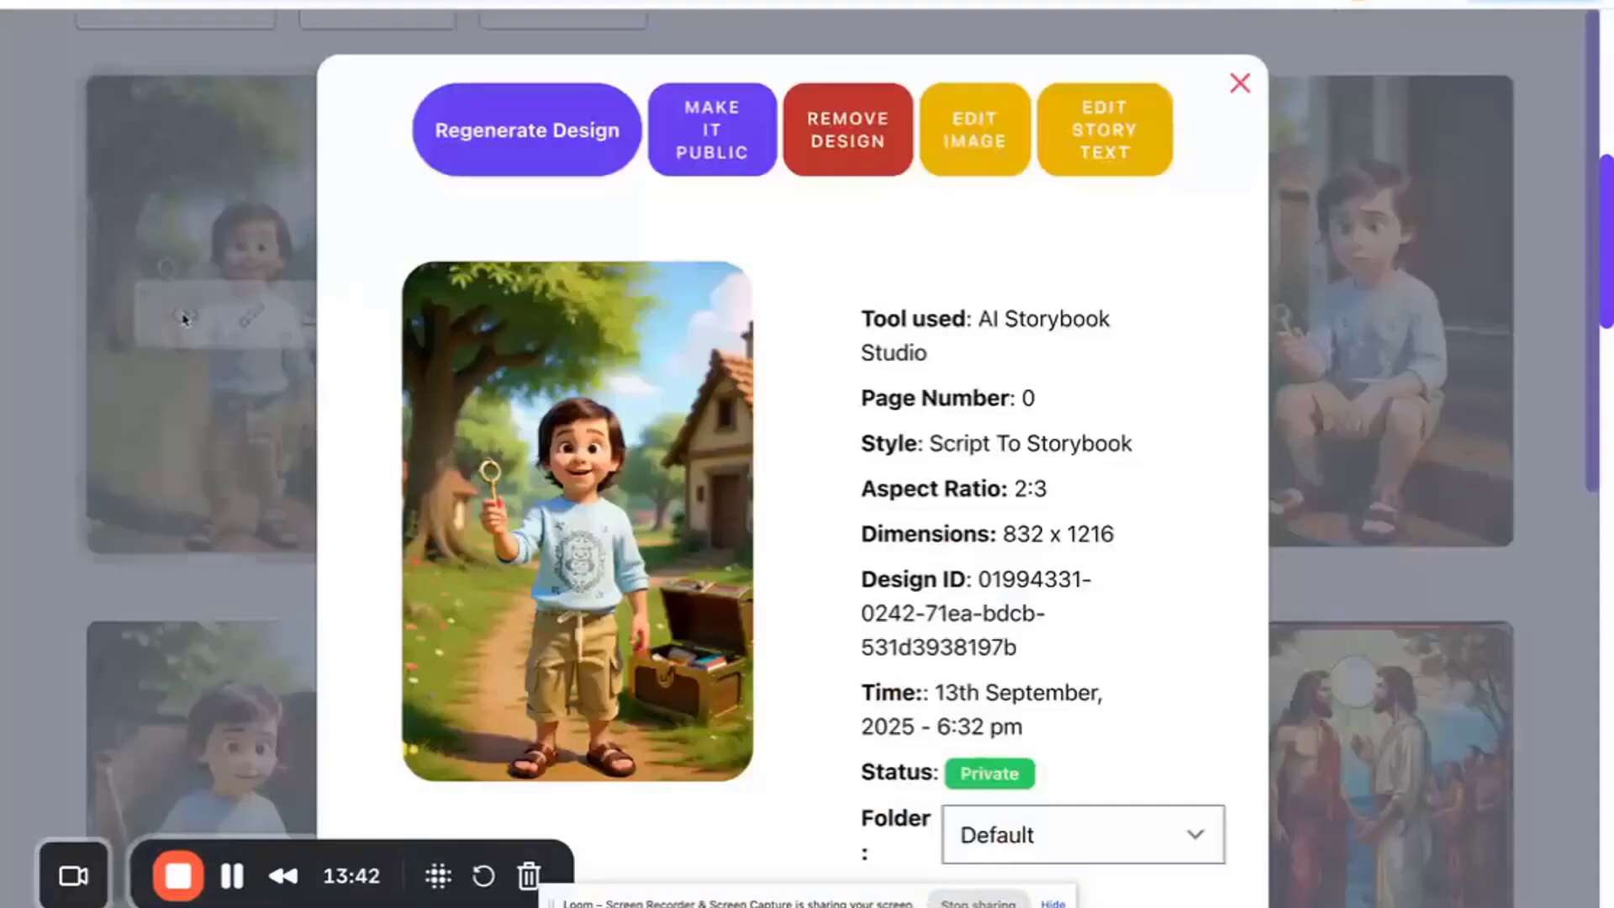
scroll(651, 473, down, 5)
scroll(653, 474, down, 5)
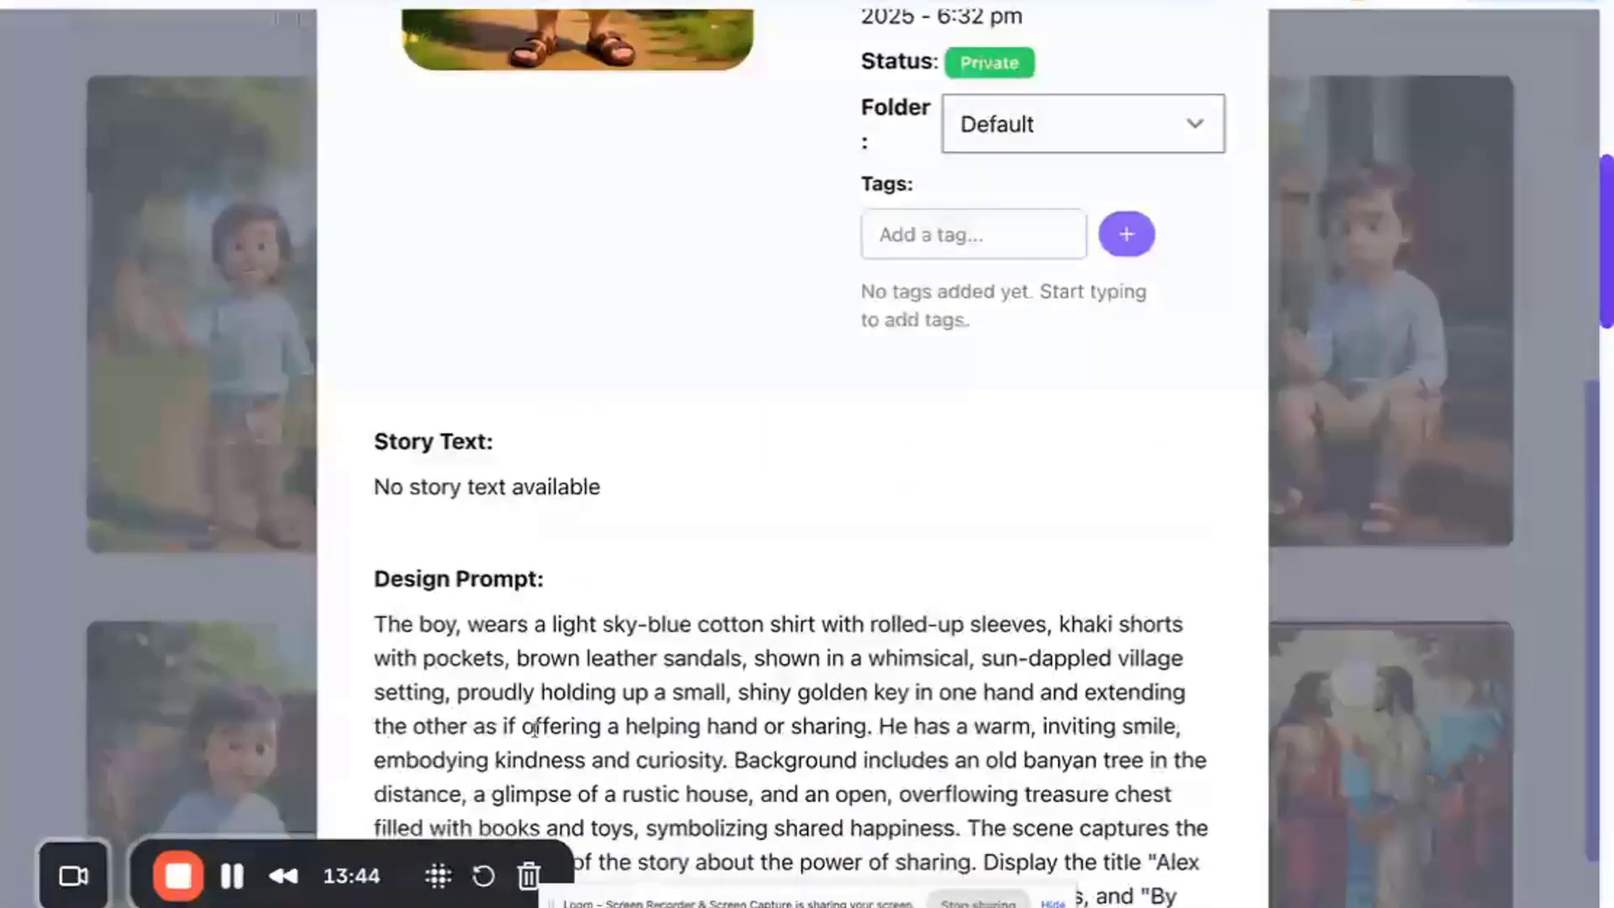
scroll(519, 505, up, 10)
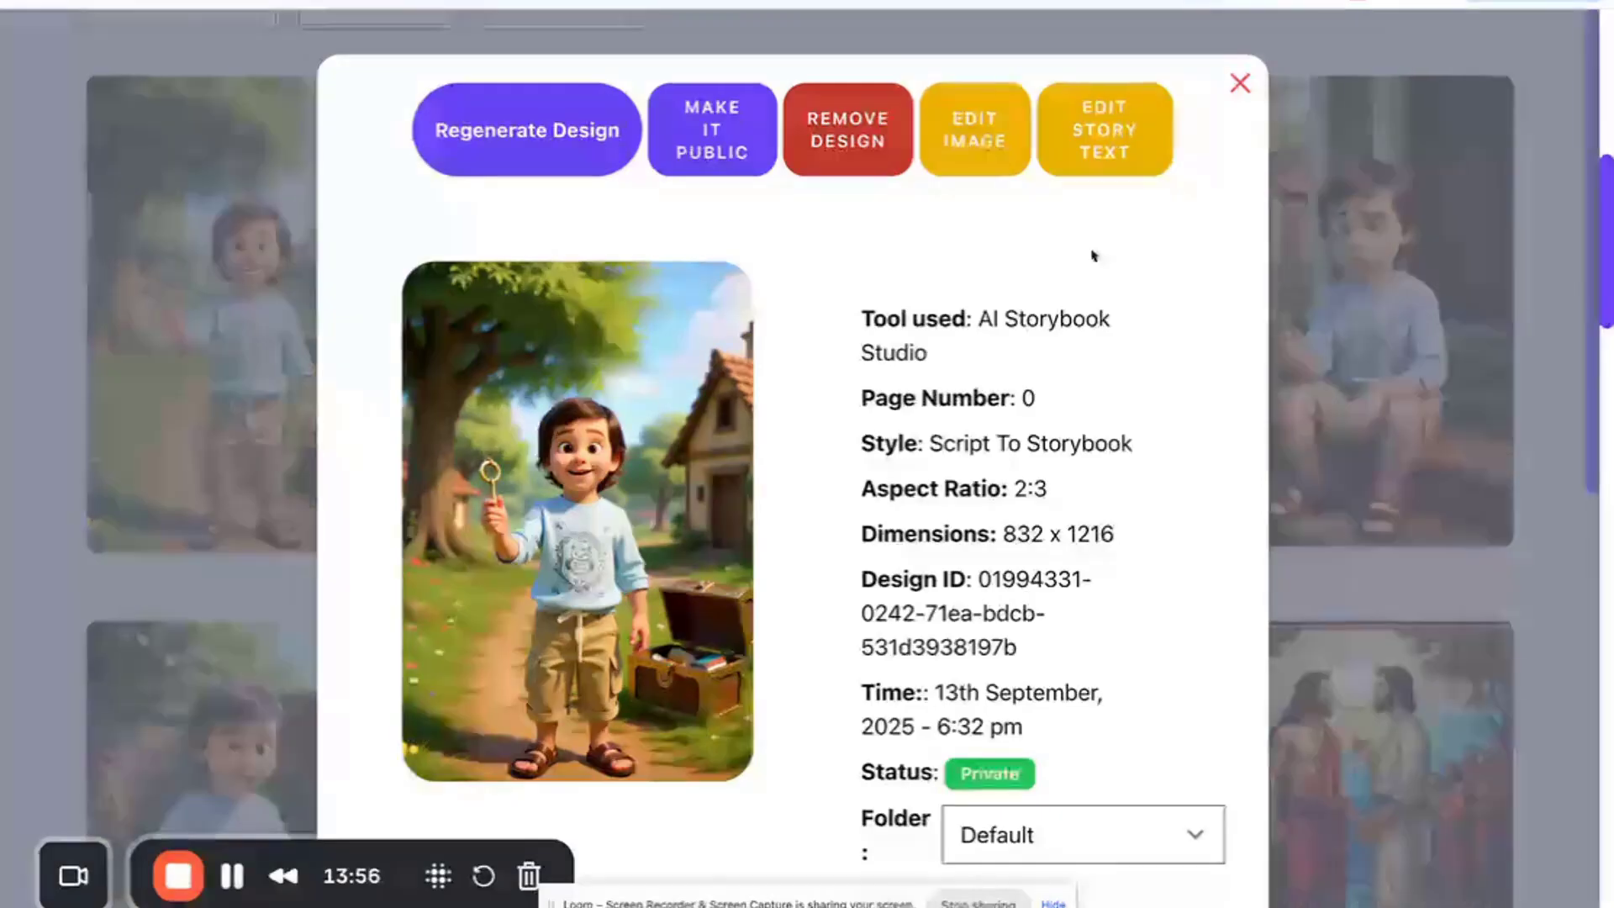
scroll(720, 613, down, 7)
scroll(723, 616, up, 7)
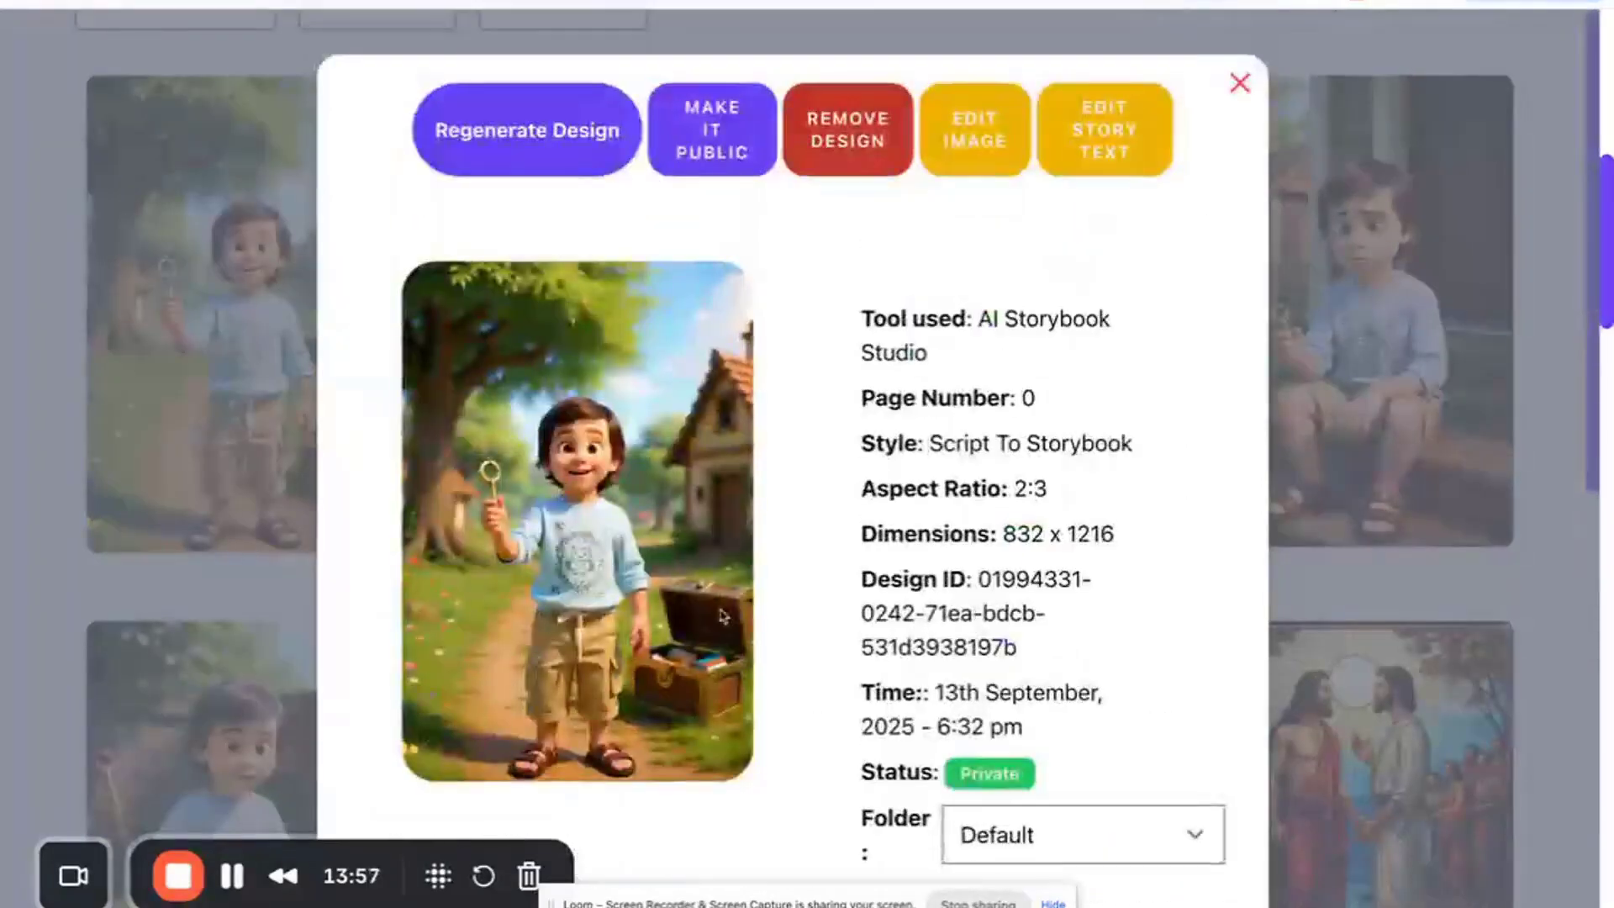
click(545, 158)
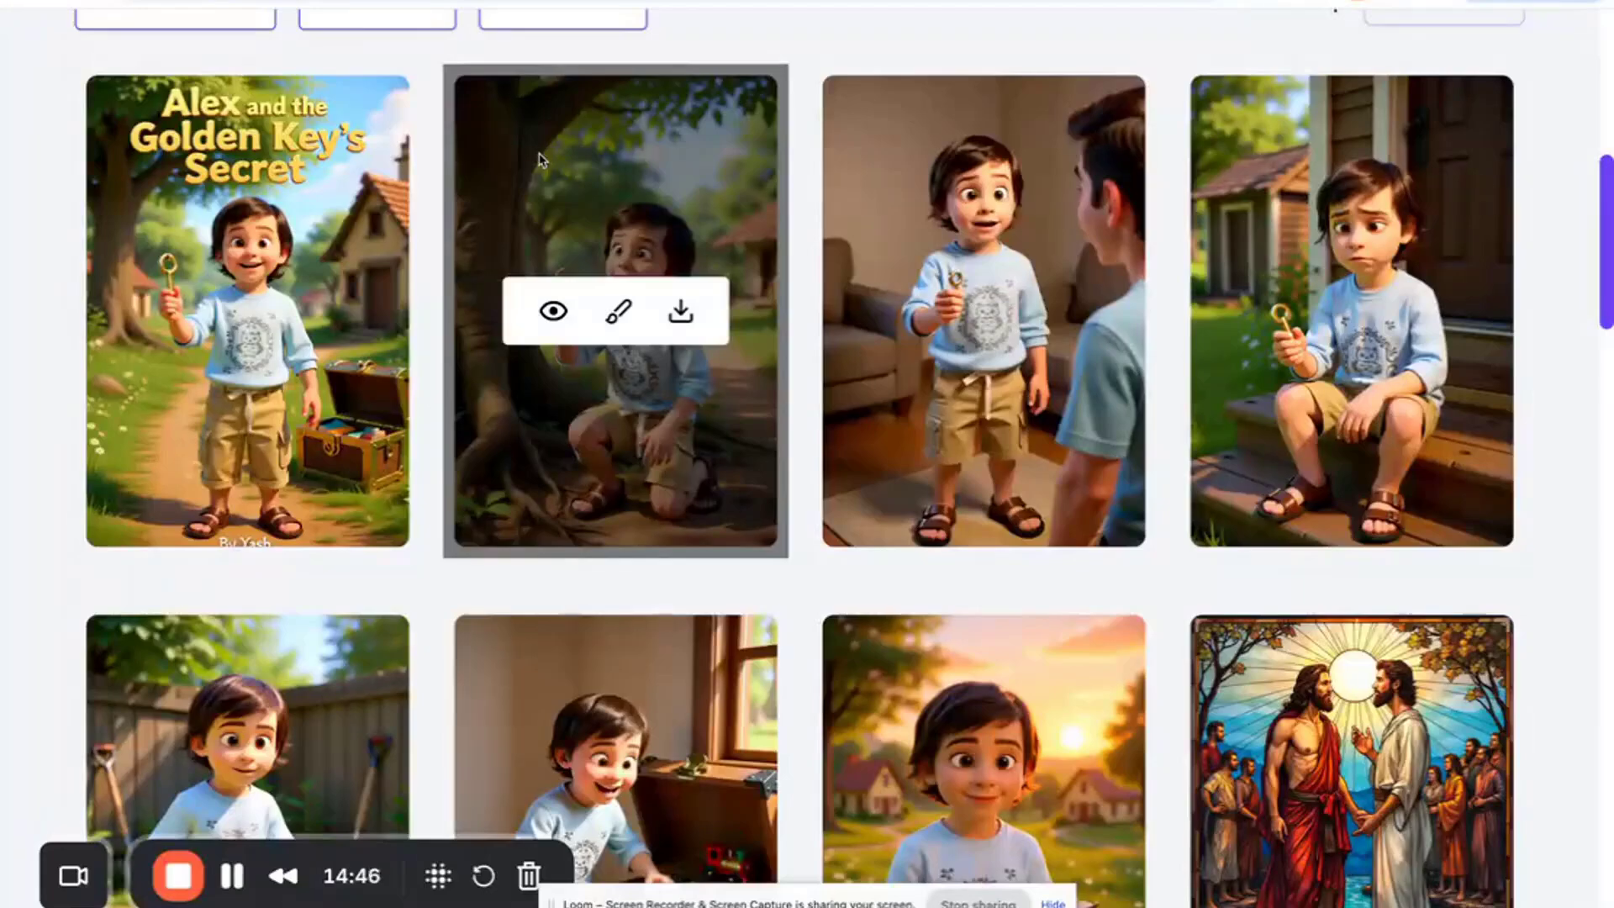
- Open the Text Editor among the AI Design Assistants and load the storybook cover from the media library
scroll(540, 160, up, 4)
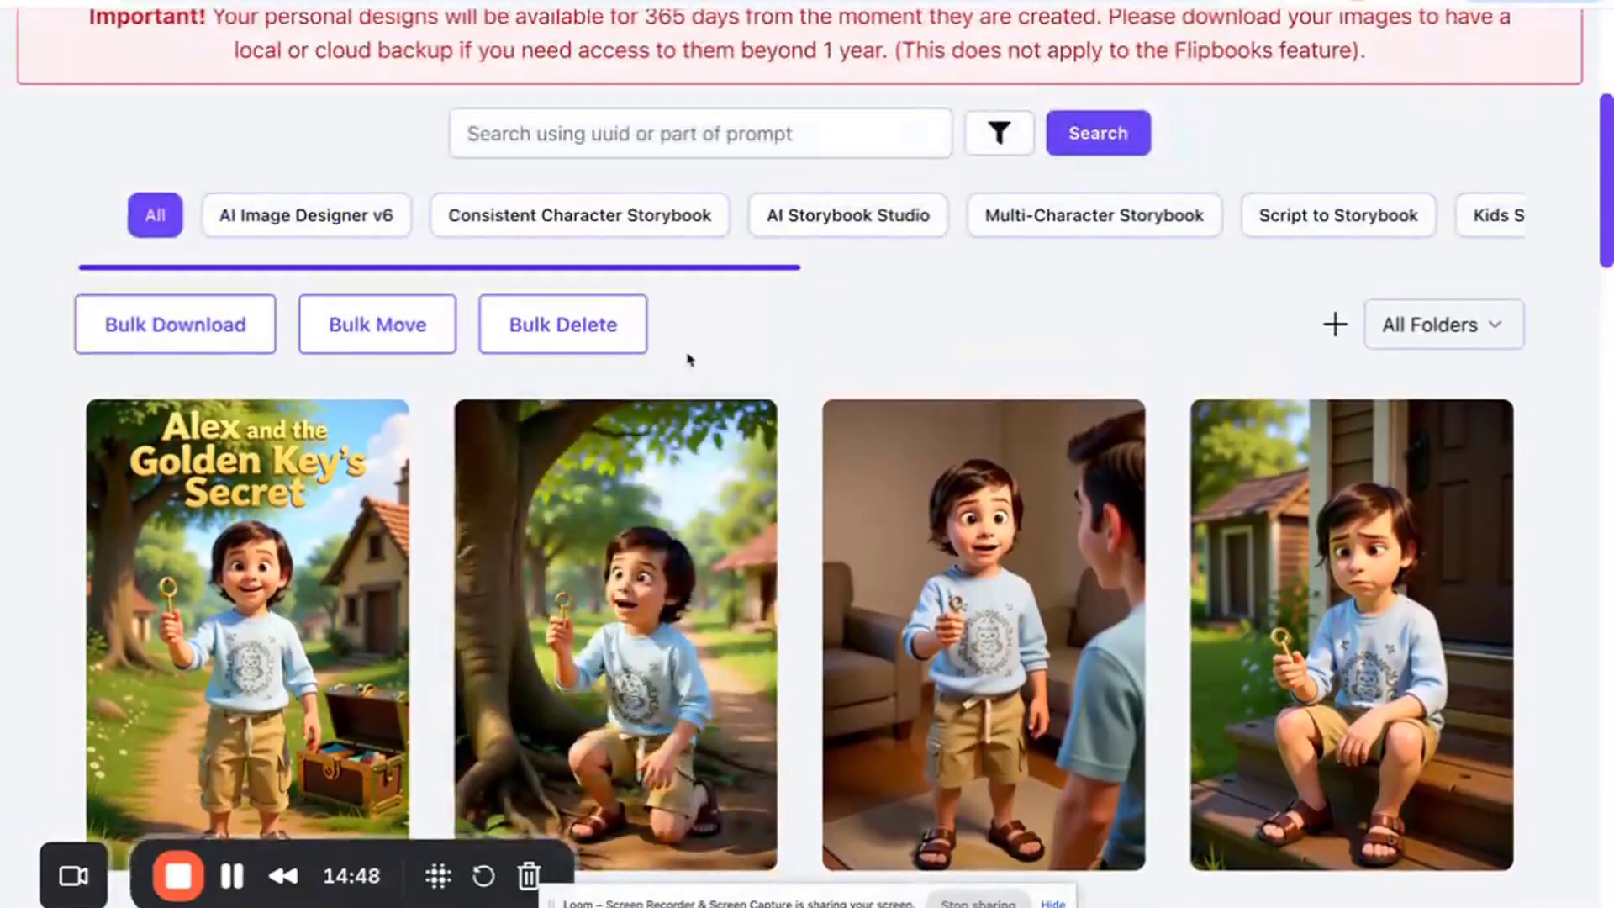
scroll(688, 358, up, 5)
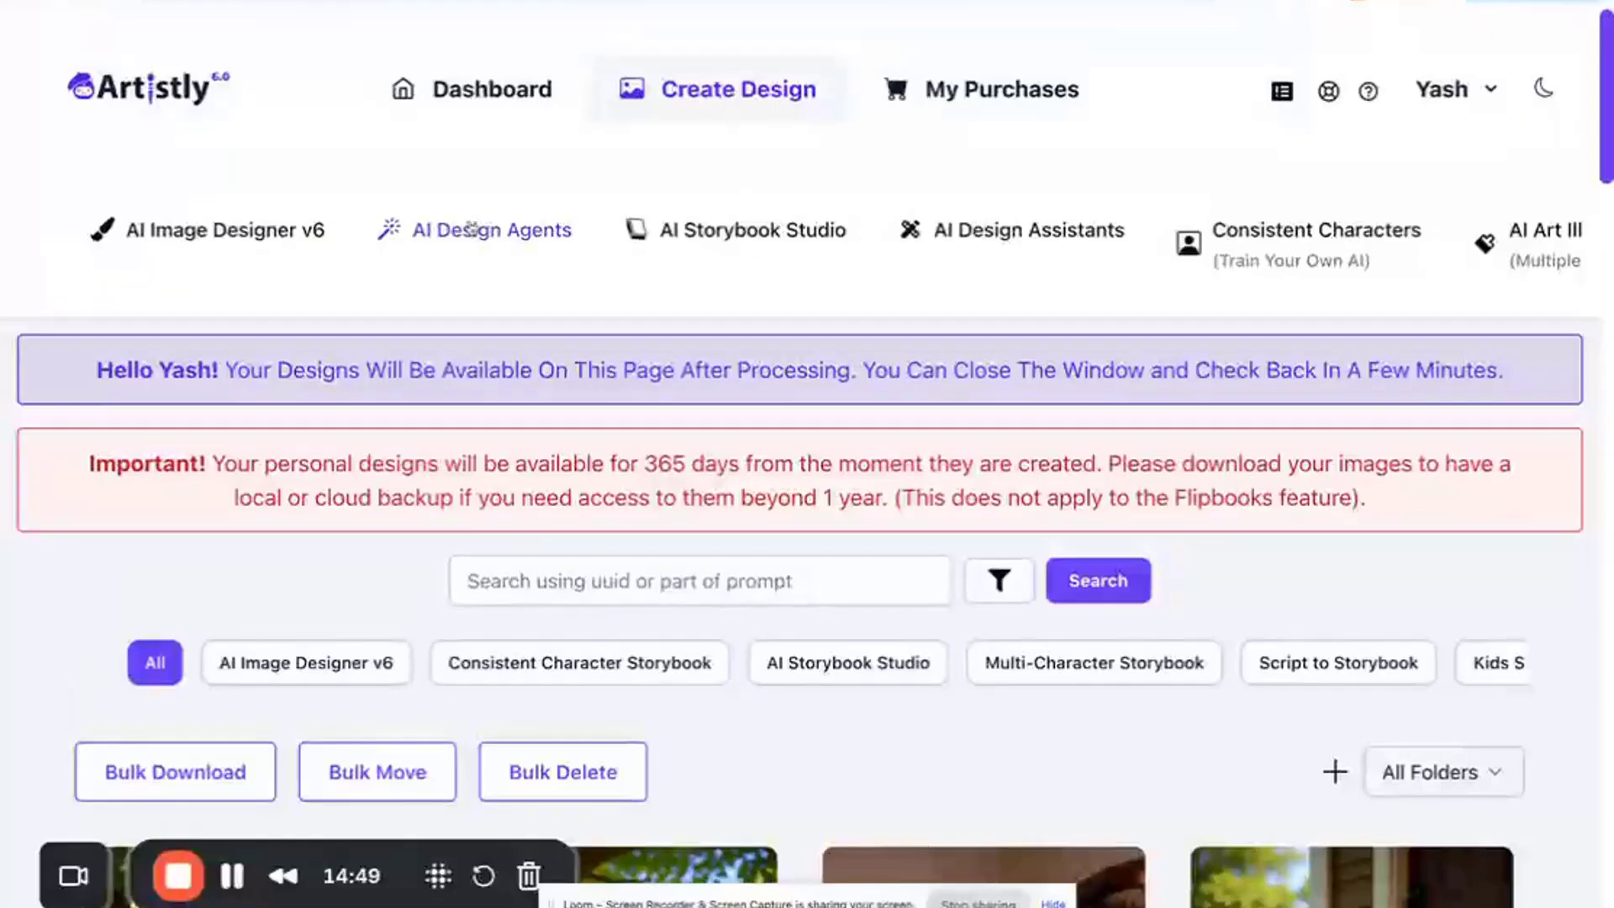
click(947, 232)
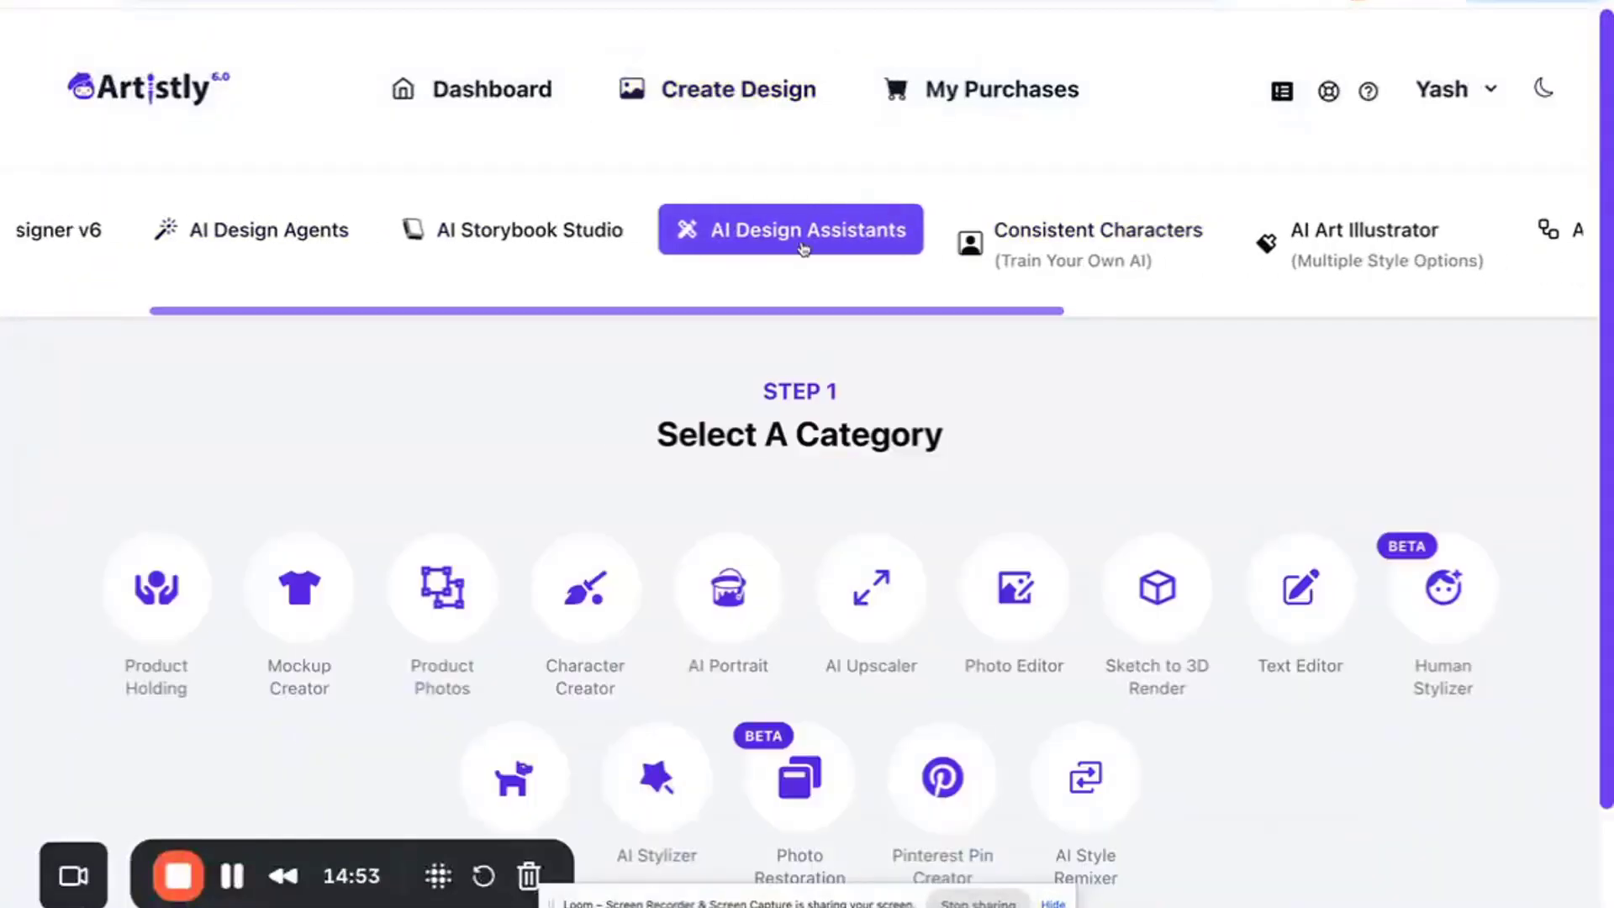
scroll(841, 378, down, 2)
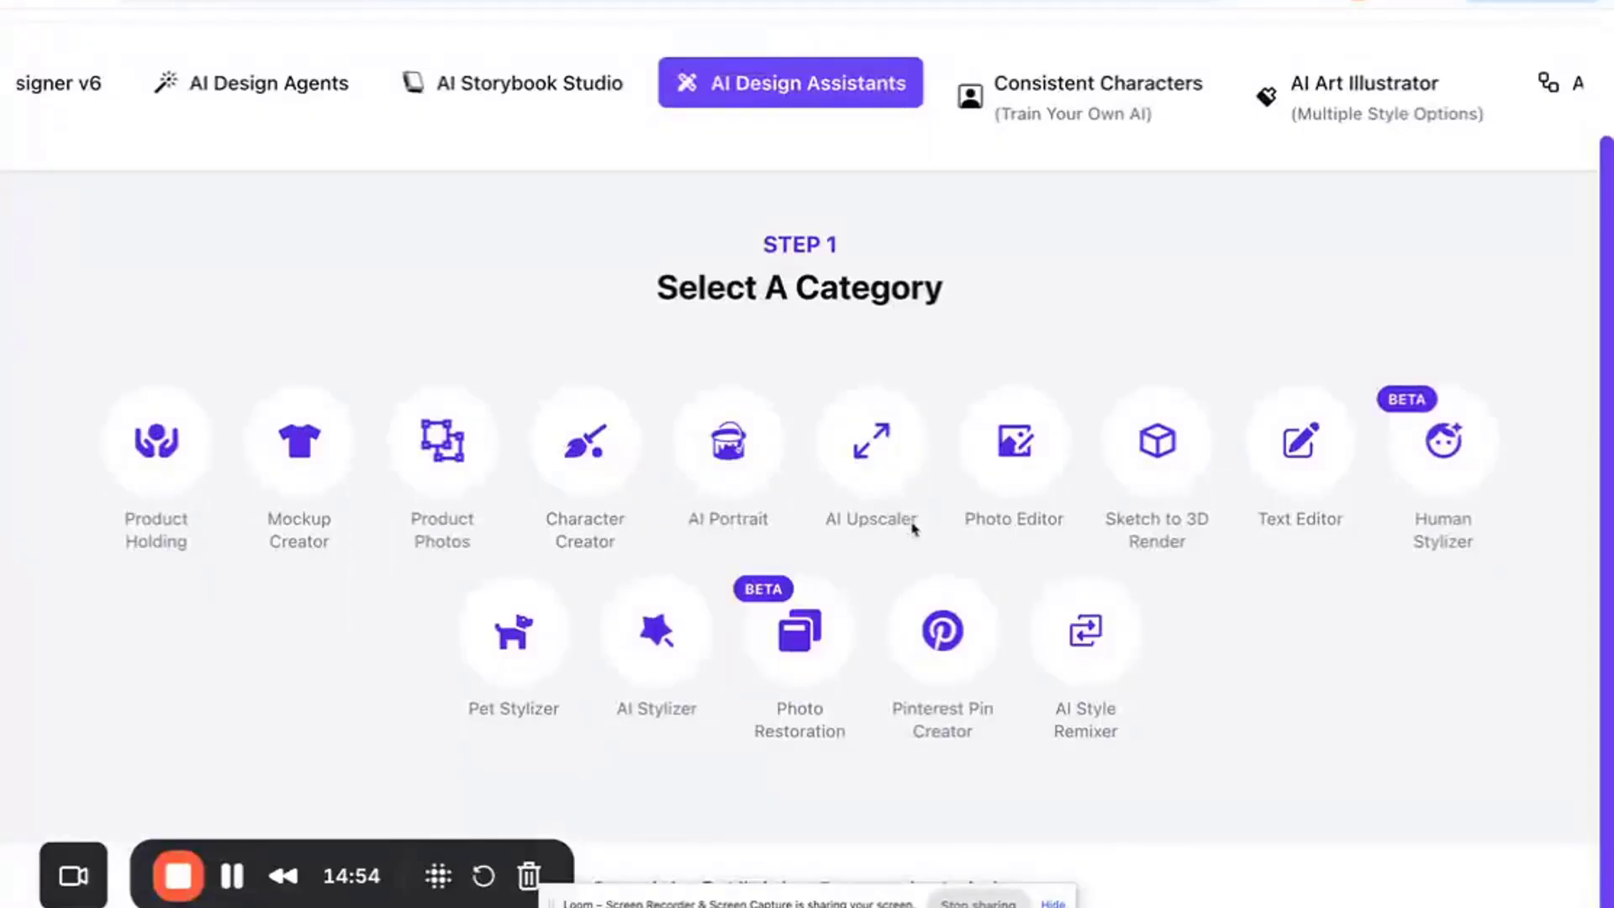
click(1304, 430)
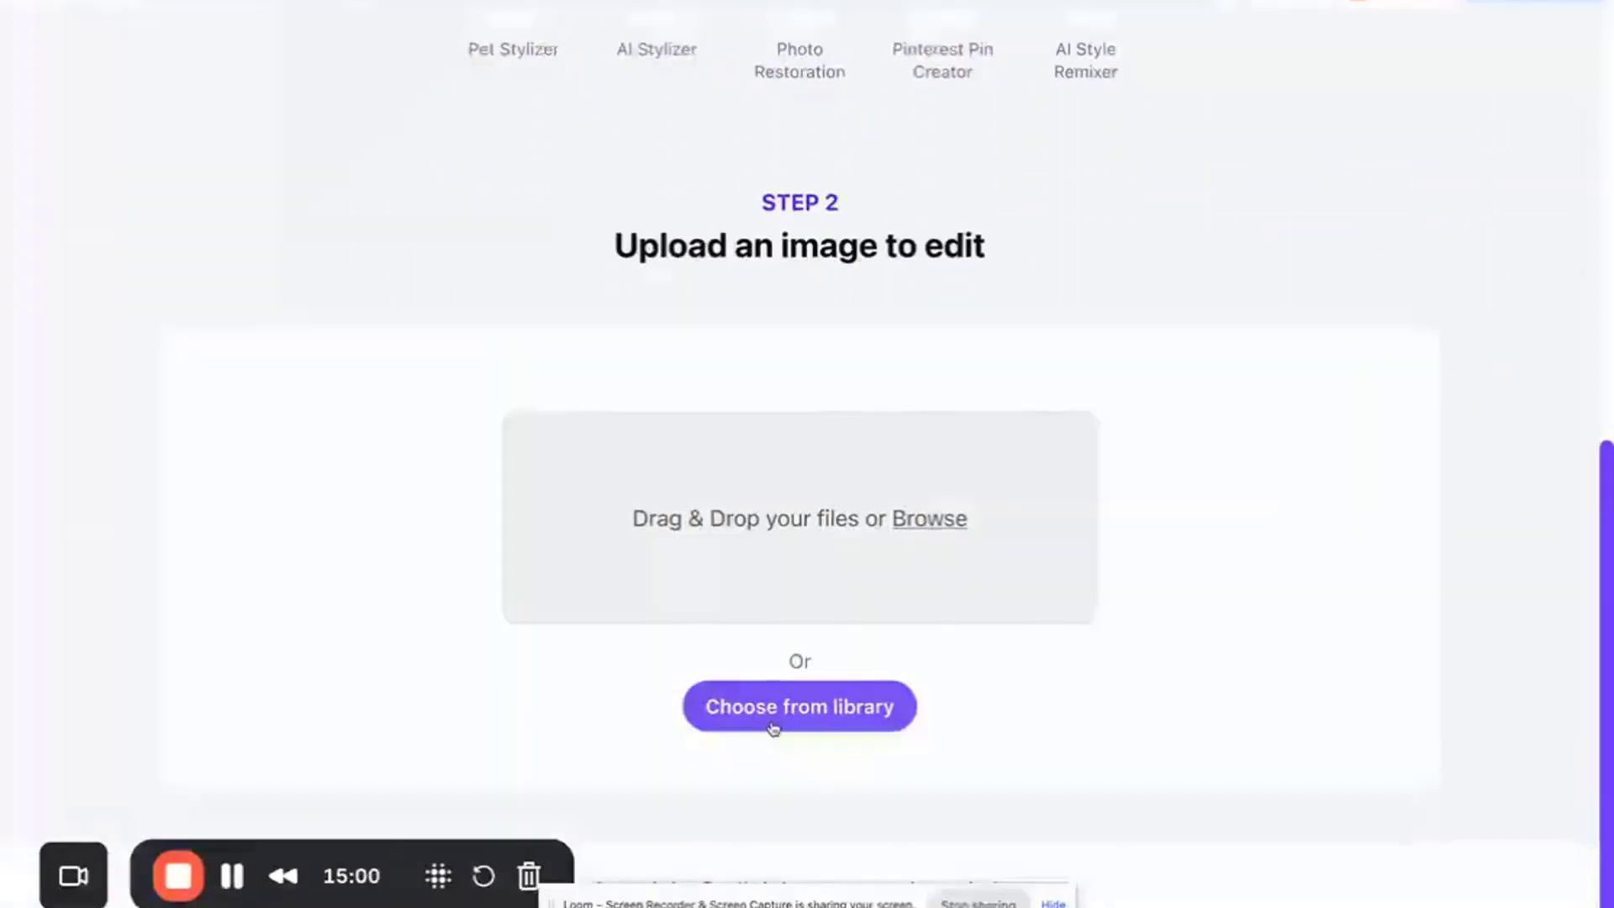
click(757, 716)
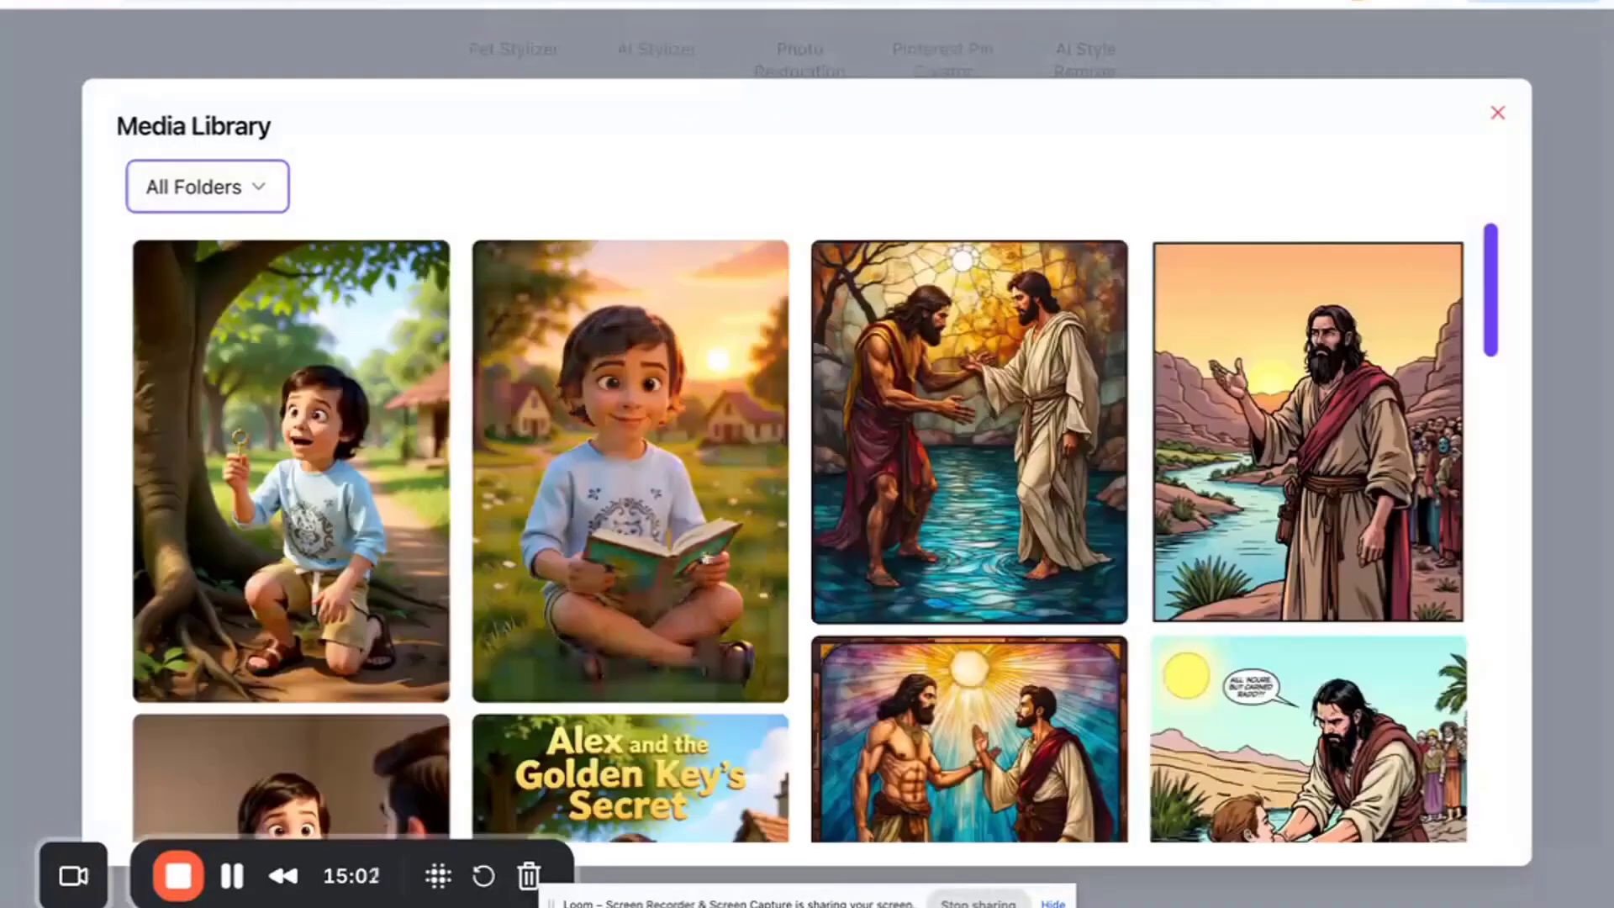
scroll(755, 716, down, 3)
click(656, 601)
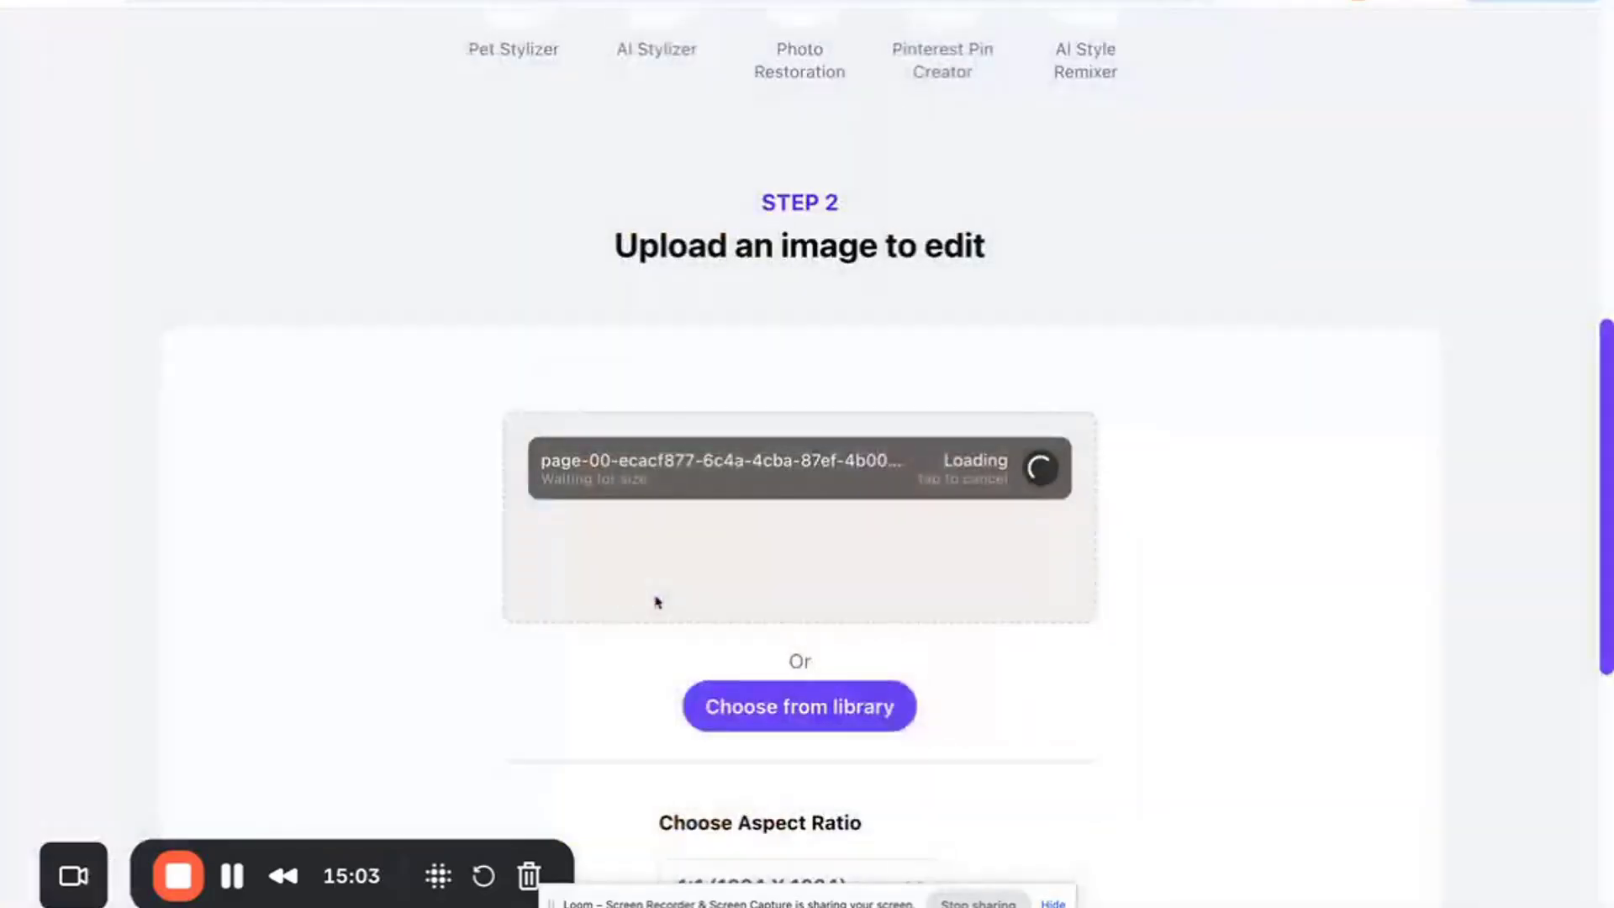
- Set the aspect ratio to 2:3 (832 X 1216) px, enter the edit prompt "Remove the word by yash", and generate
scroll(658, 504, down, 3)
scroll(670, 699, down, 1)
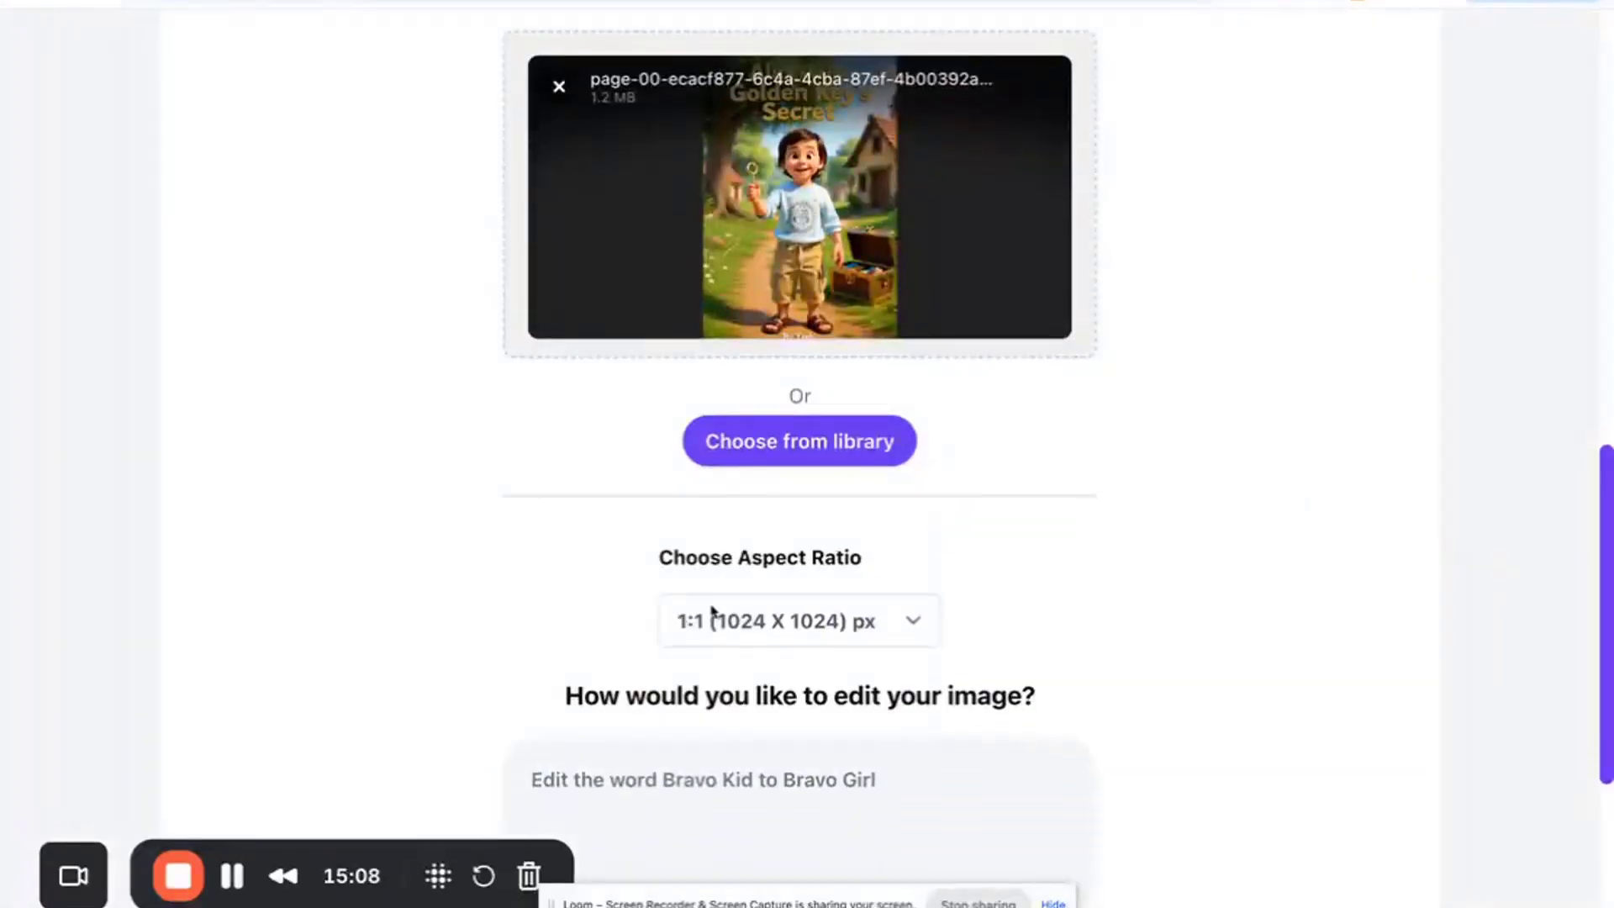
click(702, 632)
click(698, 746)
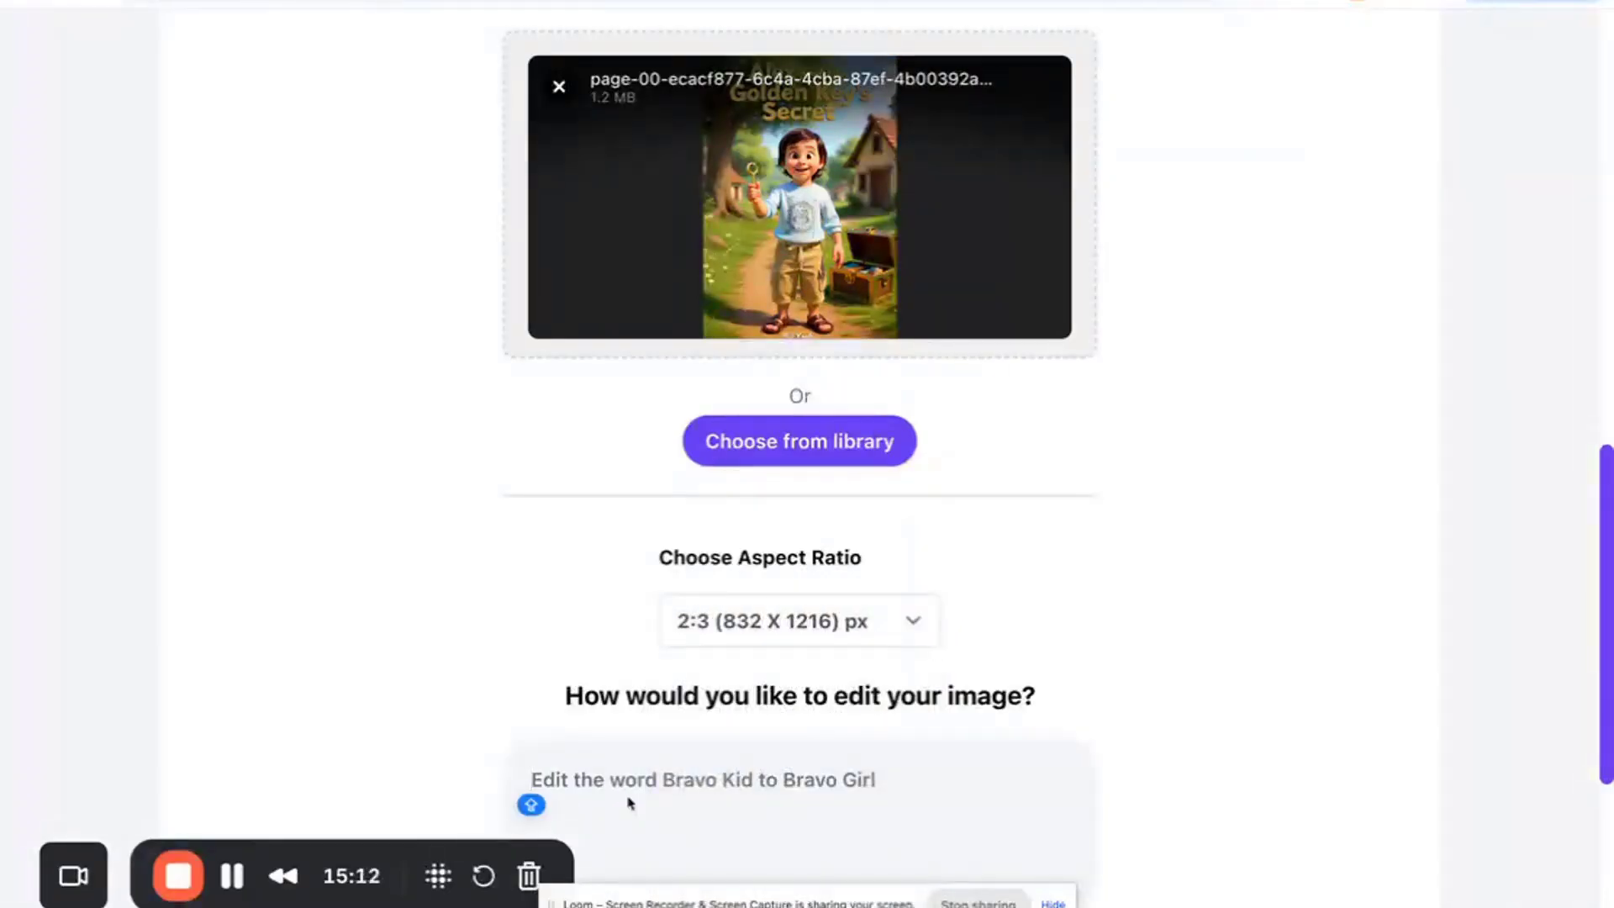
text(Remo)
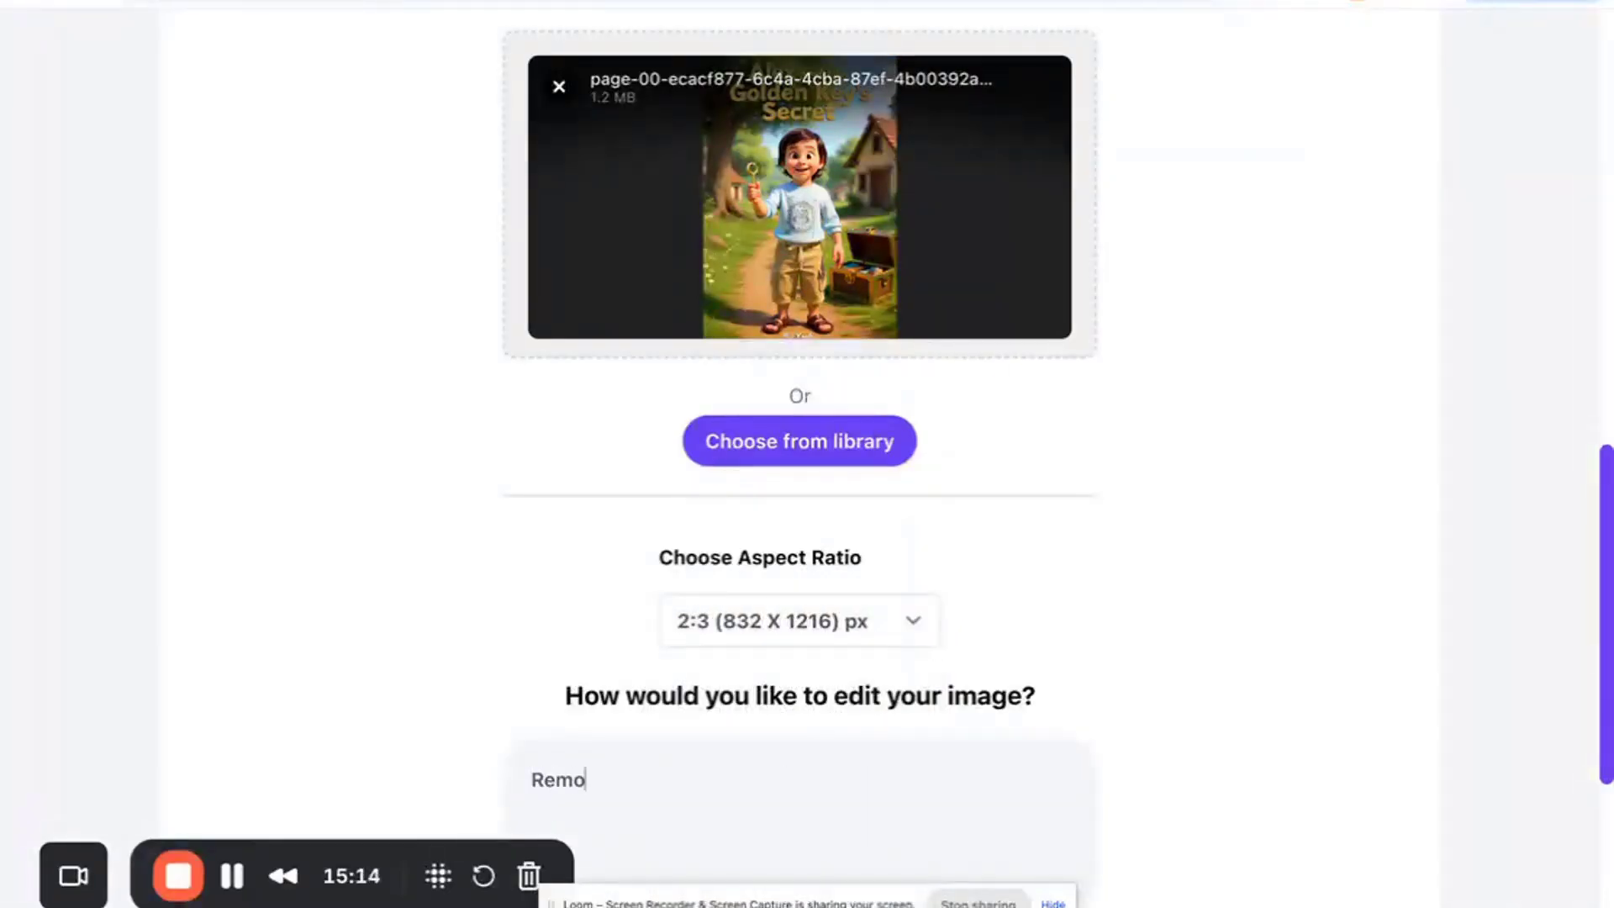
text(ve the word b)
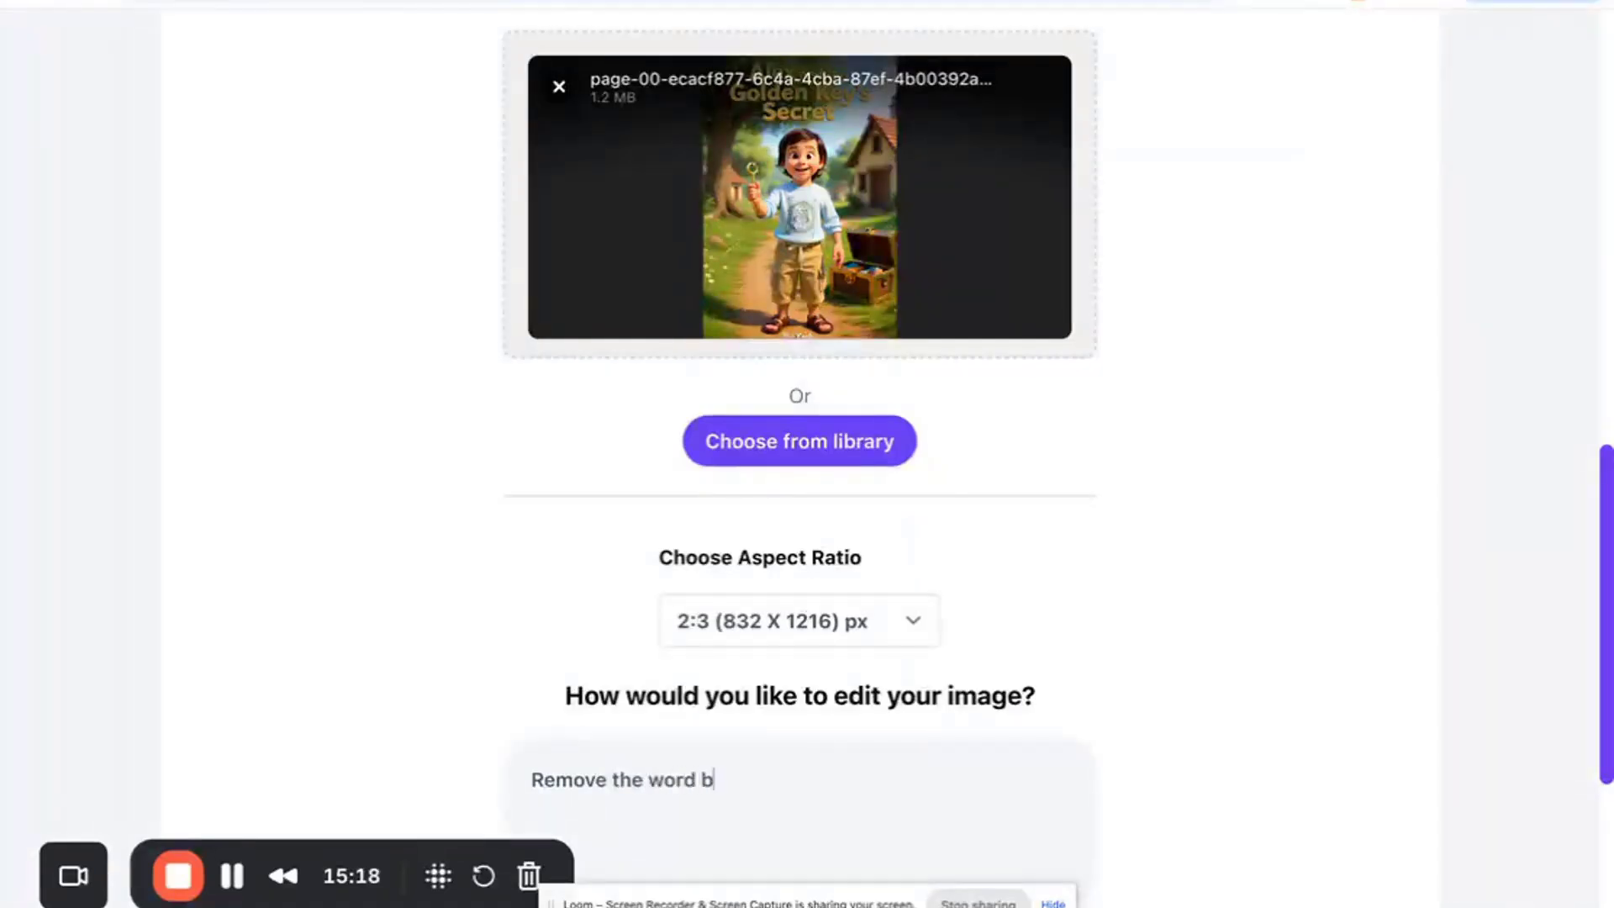
text(y yash)
scroll(829, 781, down, 5)
click(828, 743)
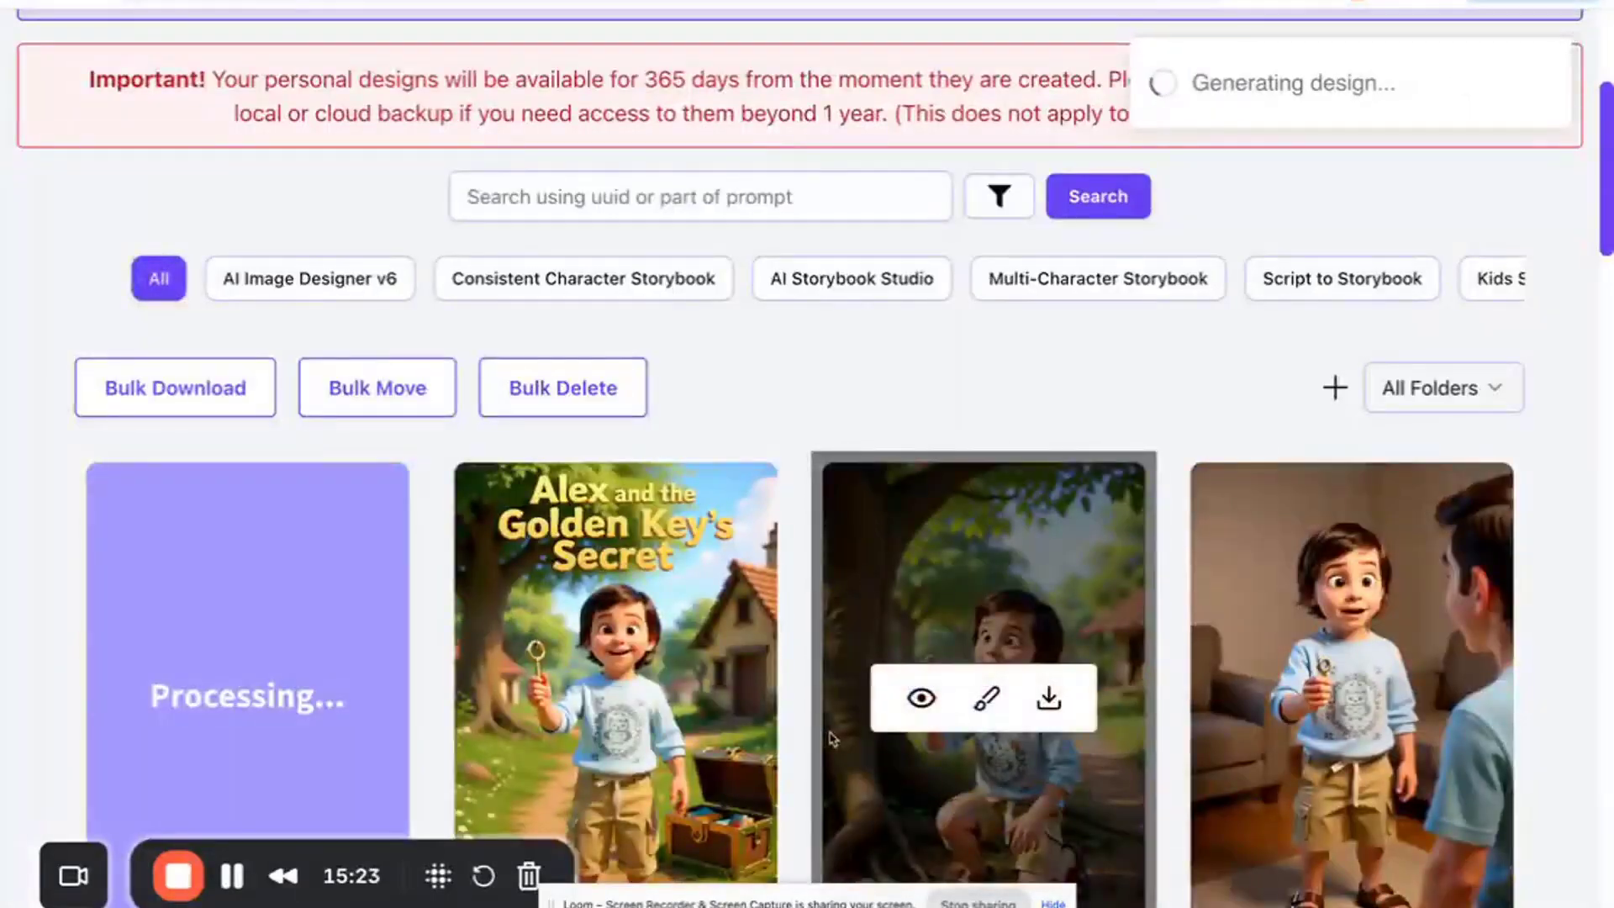
- Open the details of the titled cover and the processing design to check them, closing each
click(553, 697)
scroll(796, 411, down, 1)
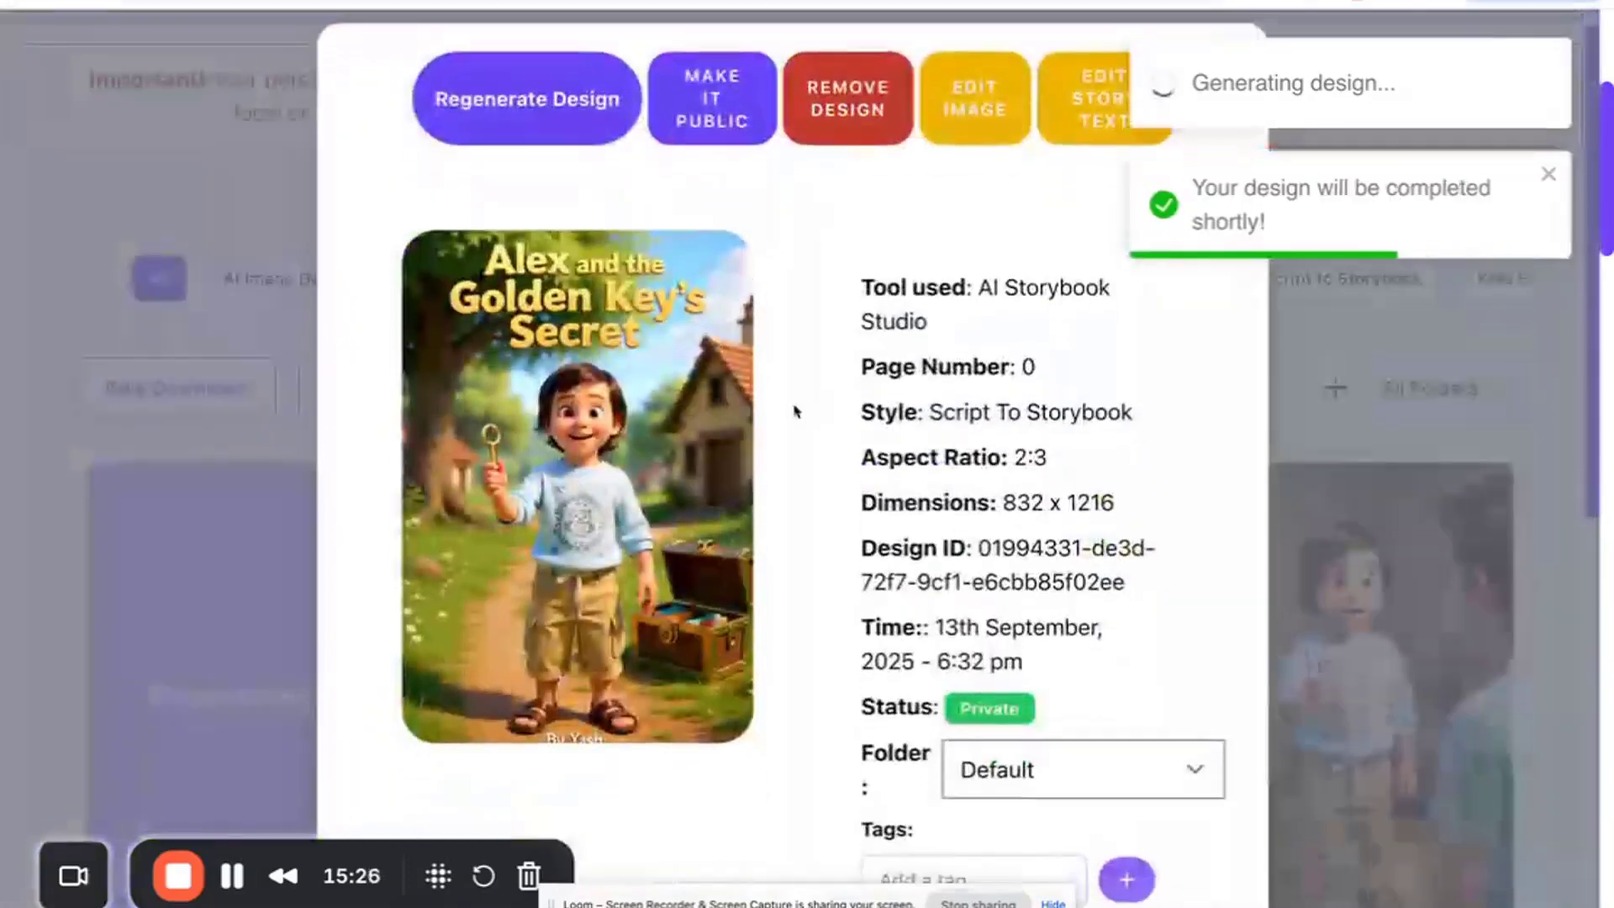
key(Escape)
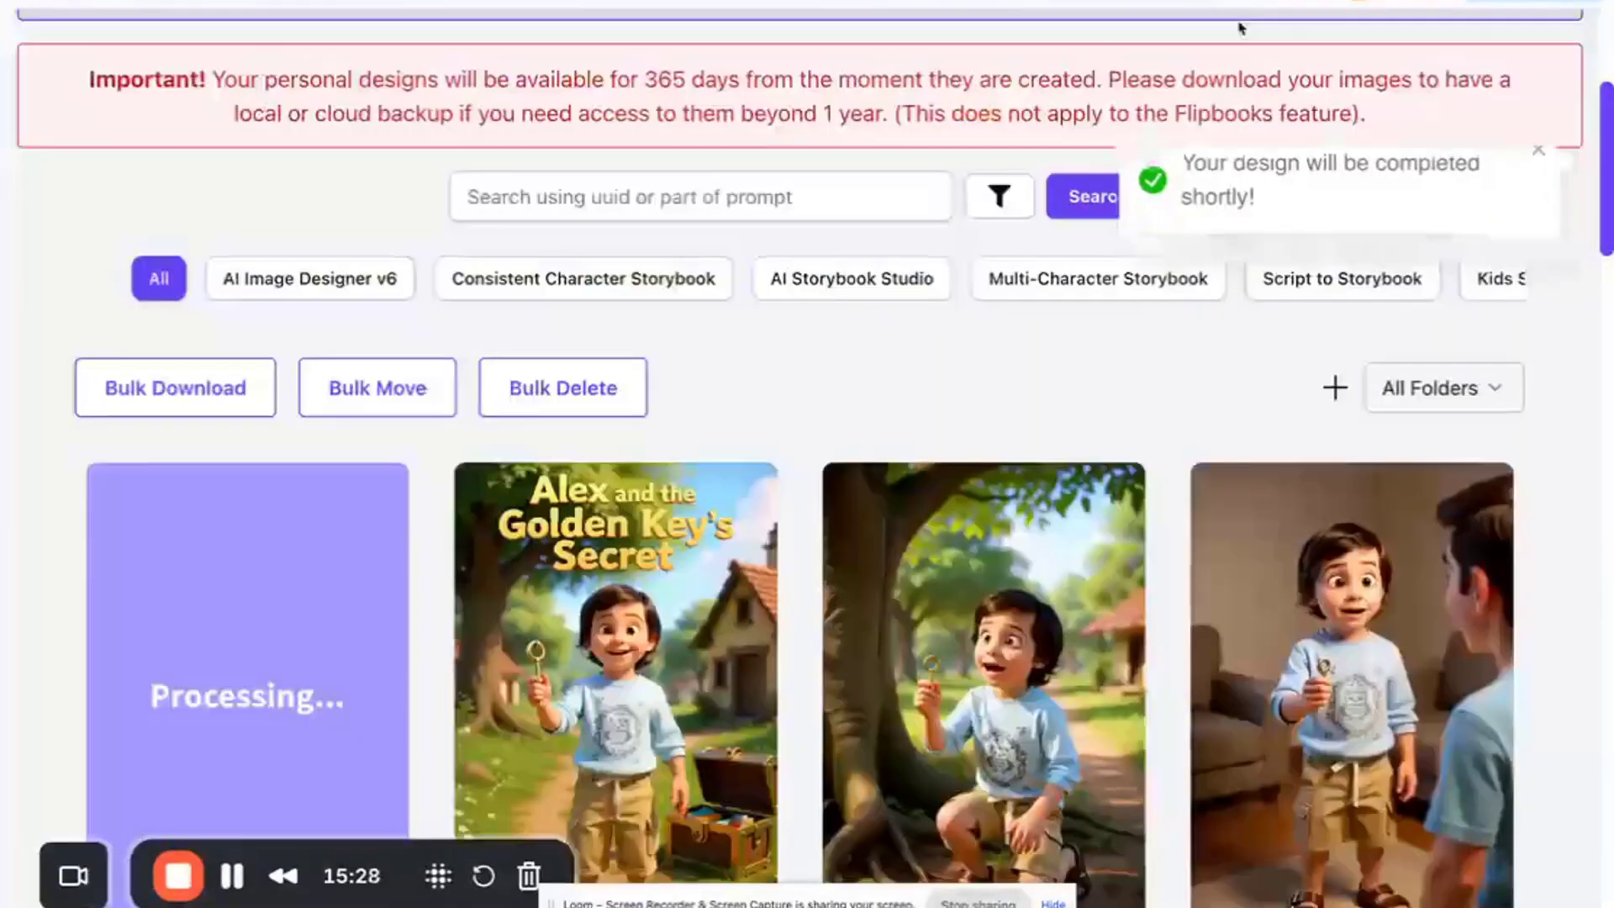
scroll(764, 644, down, 1)
scroll(763, 644, down, 3)
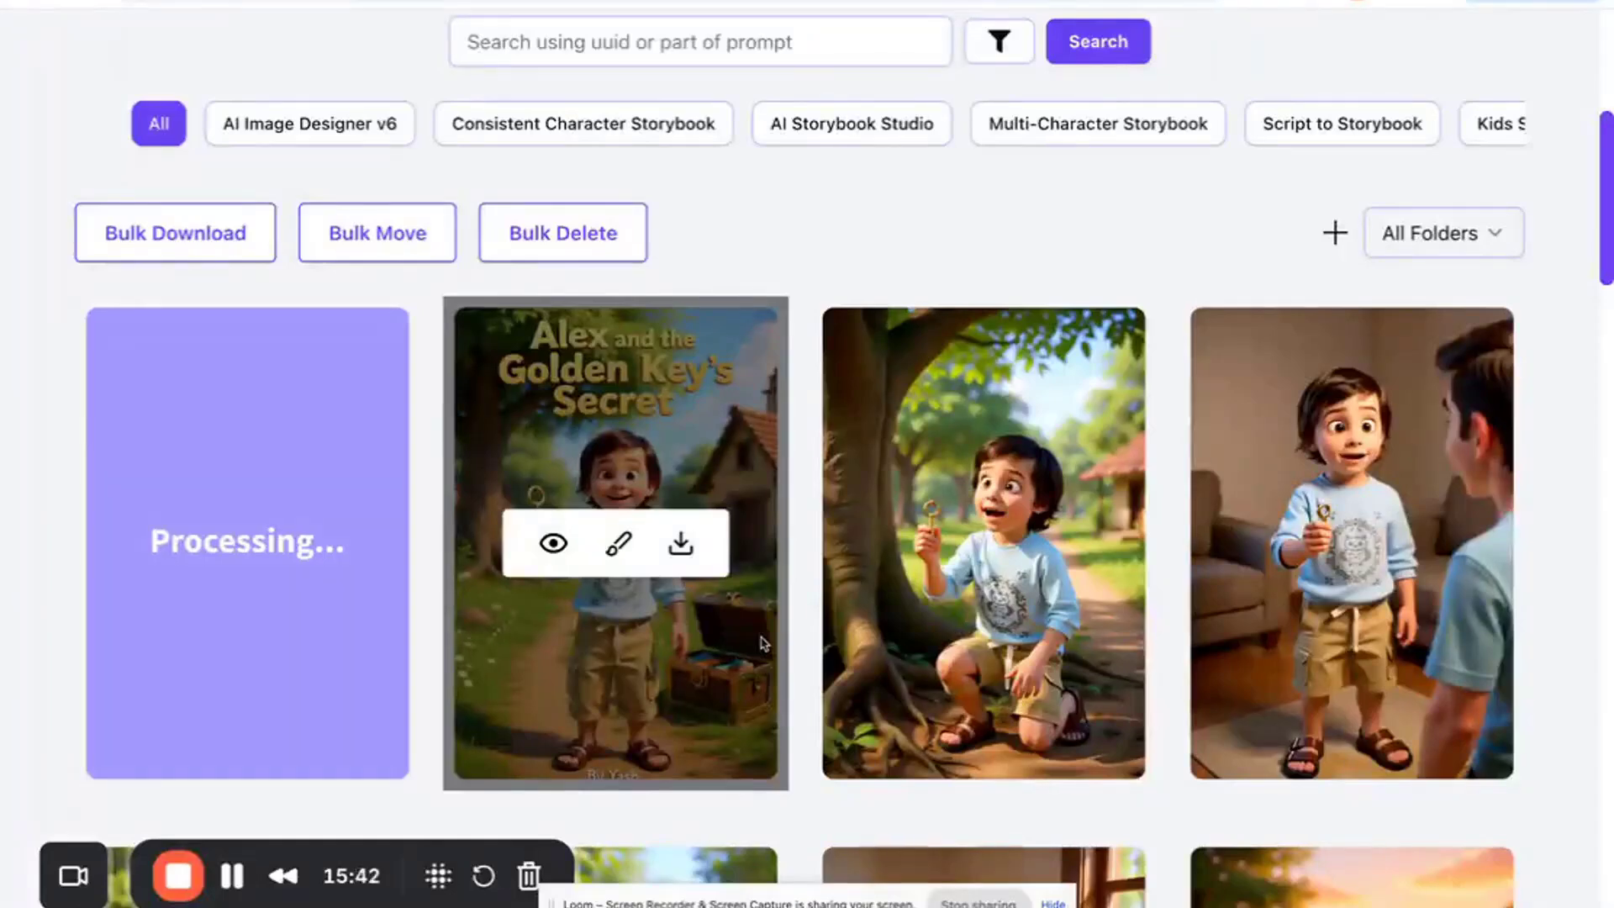
mouse_move(209, 551)
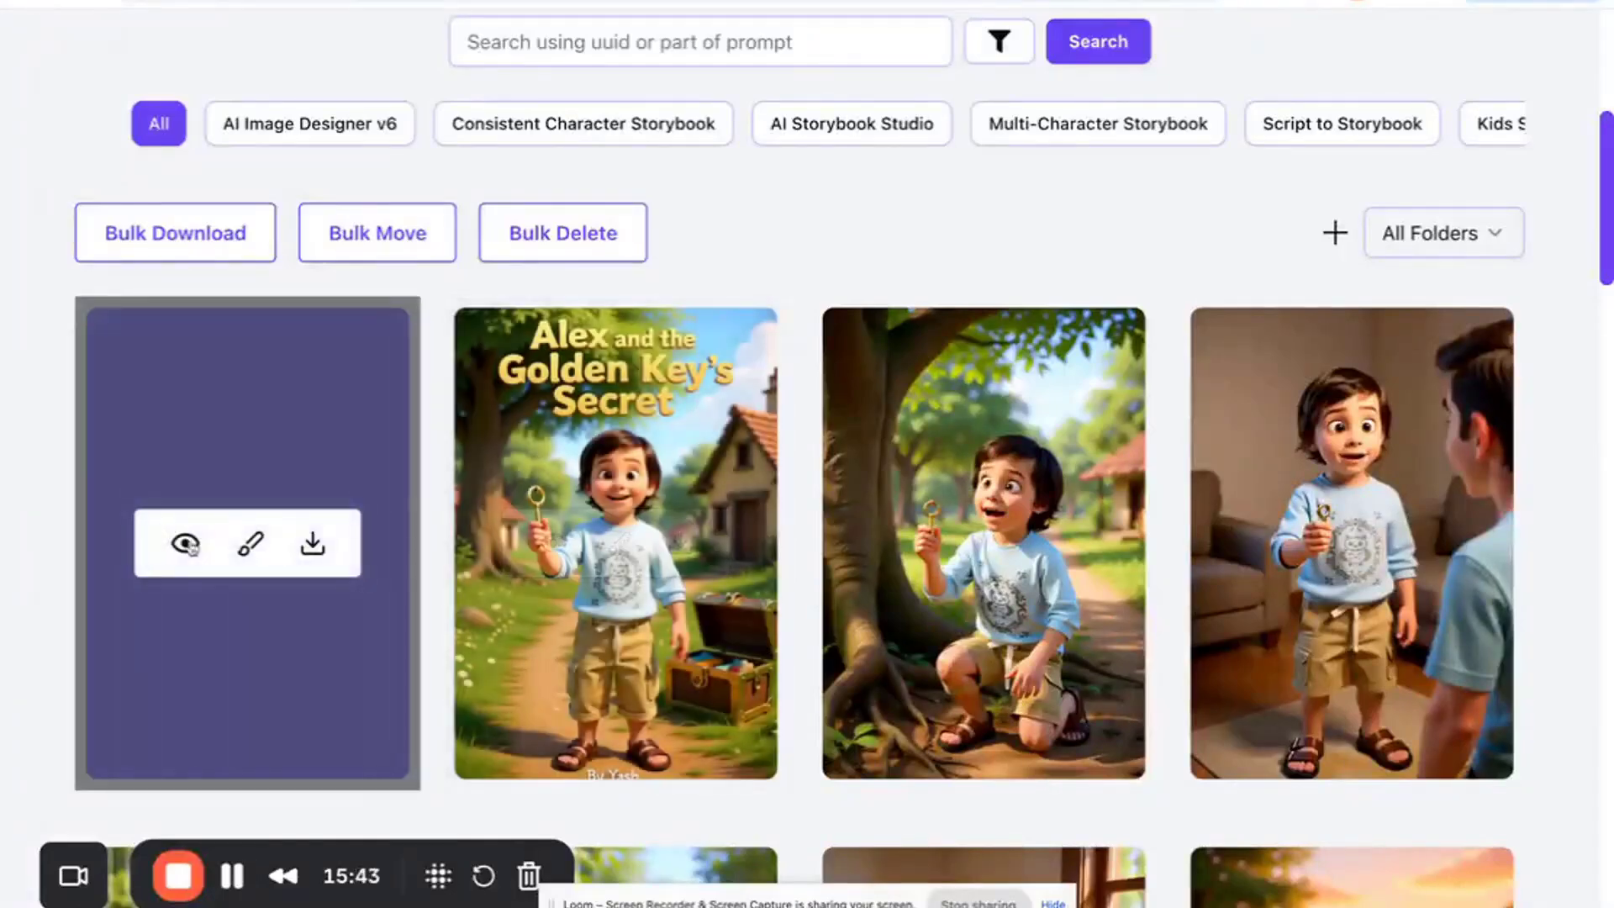
click(194, 546)
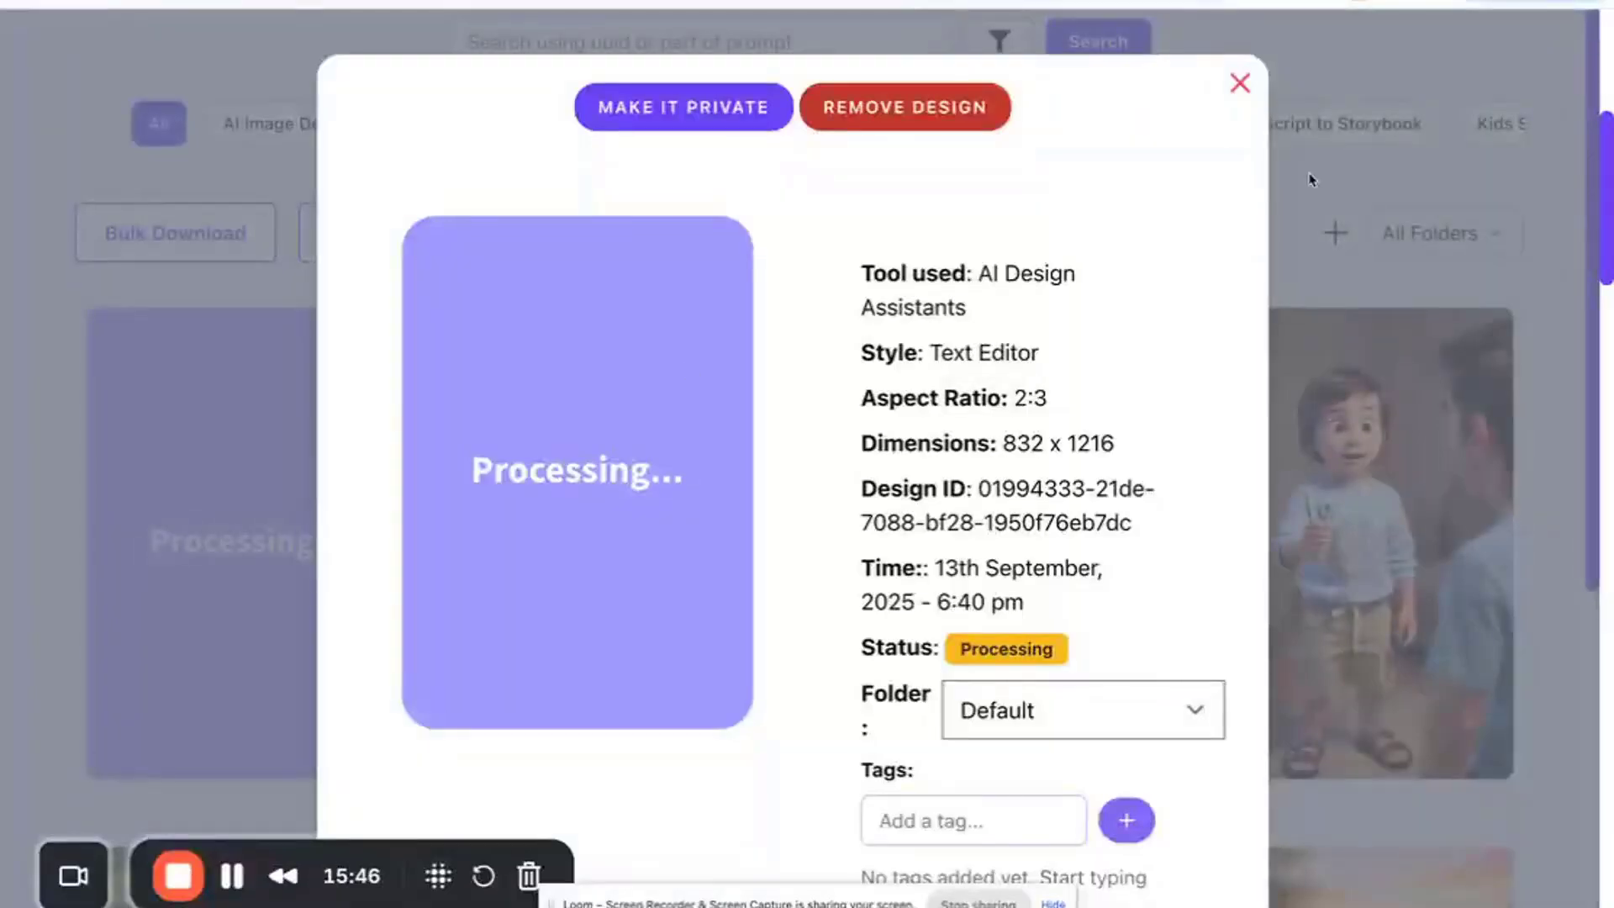
click(1240, 84)
mouse_move(391, 622)
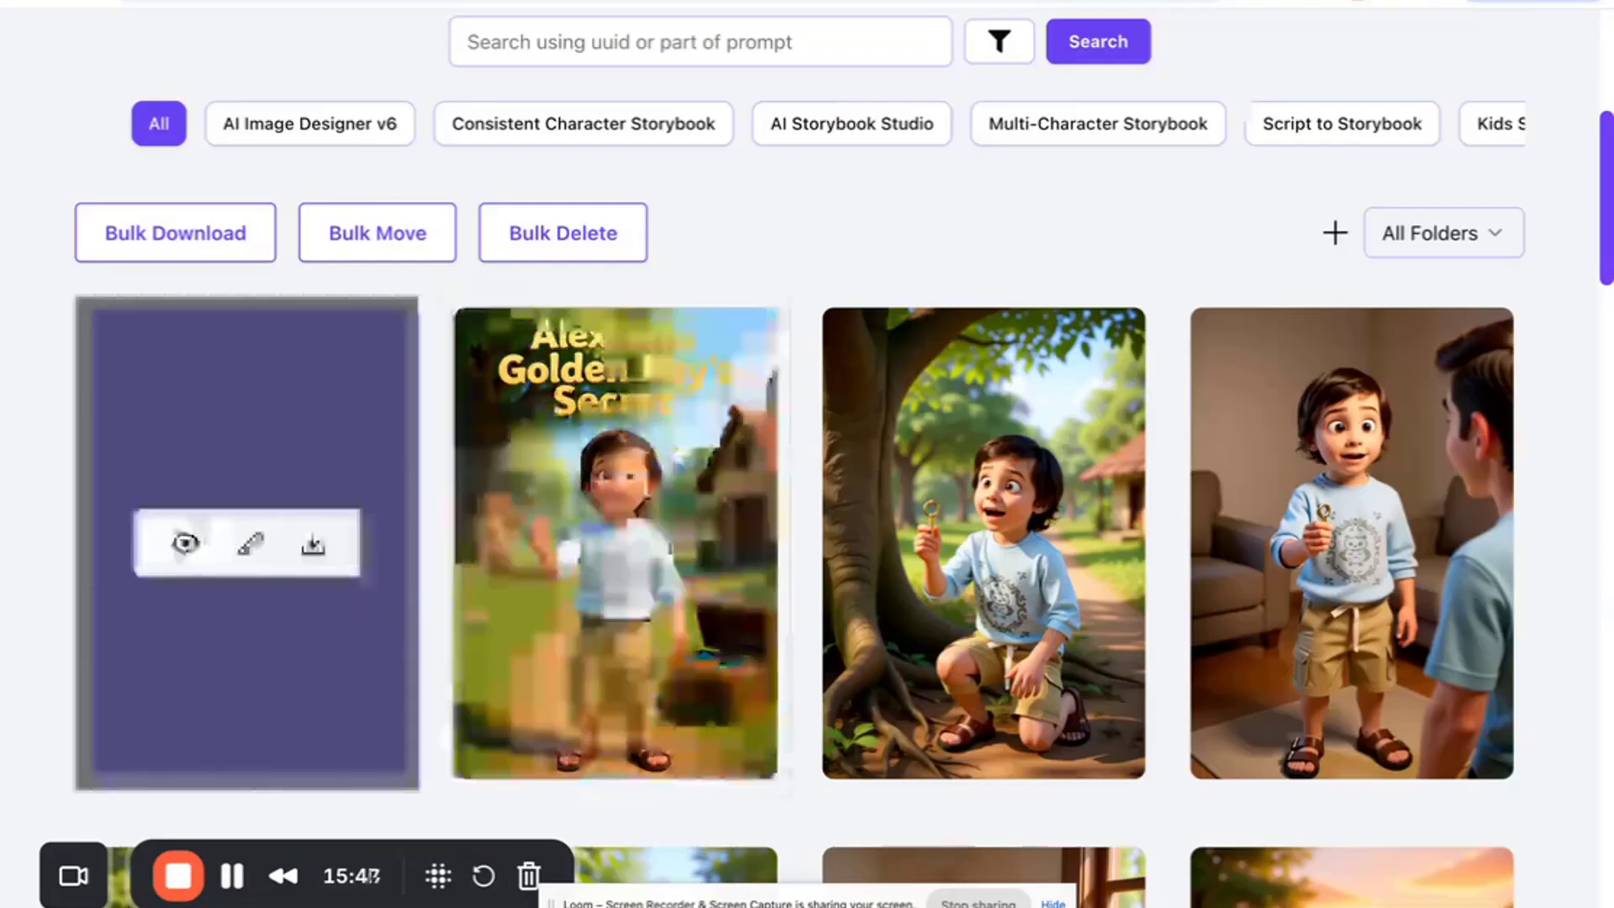
- Open the finished Text Editor design's details and review its image and design prompt
scroll(391, 618, down, 1)
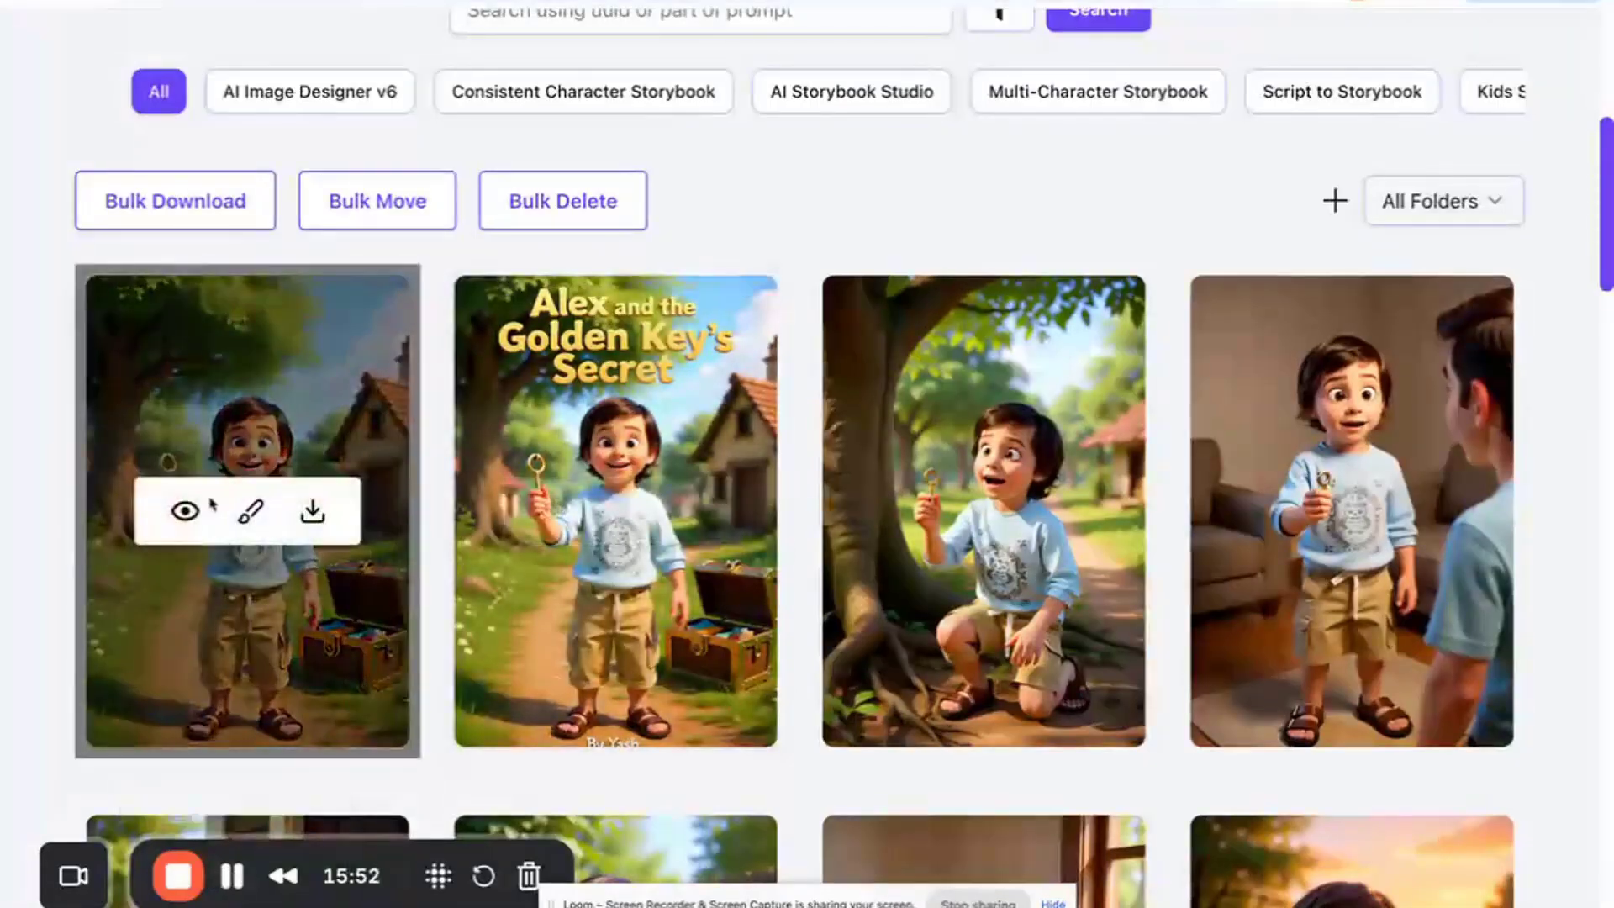
click(185, 510)
scroll(662, 444, down, 6)
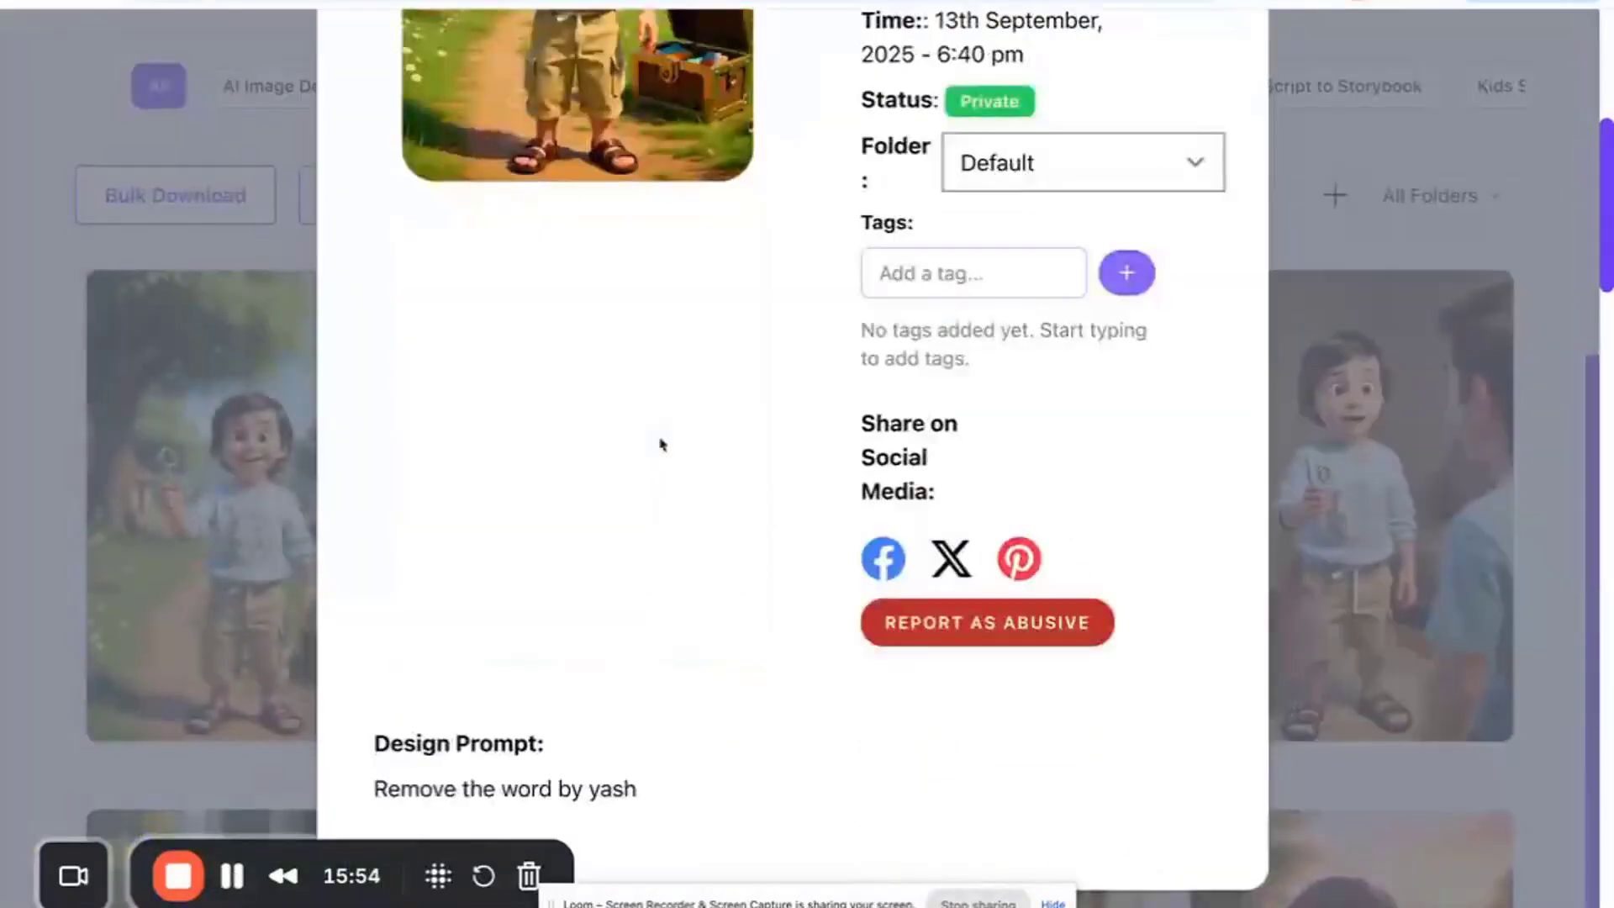
scroll(681, 429, up, 5)
scroll(1084, 263, up, 1)
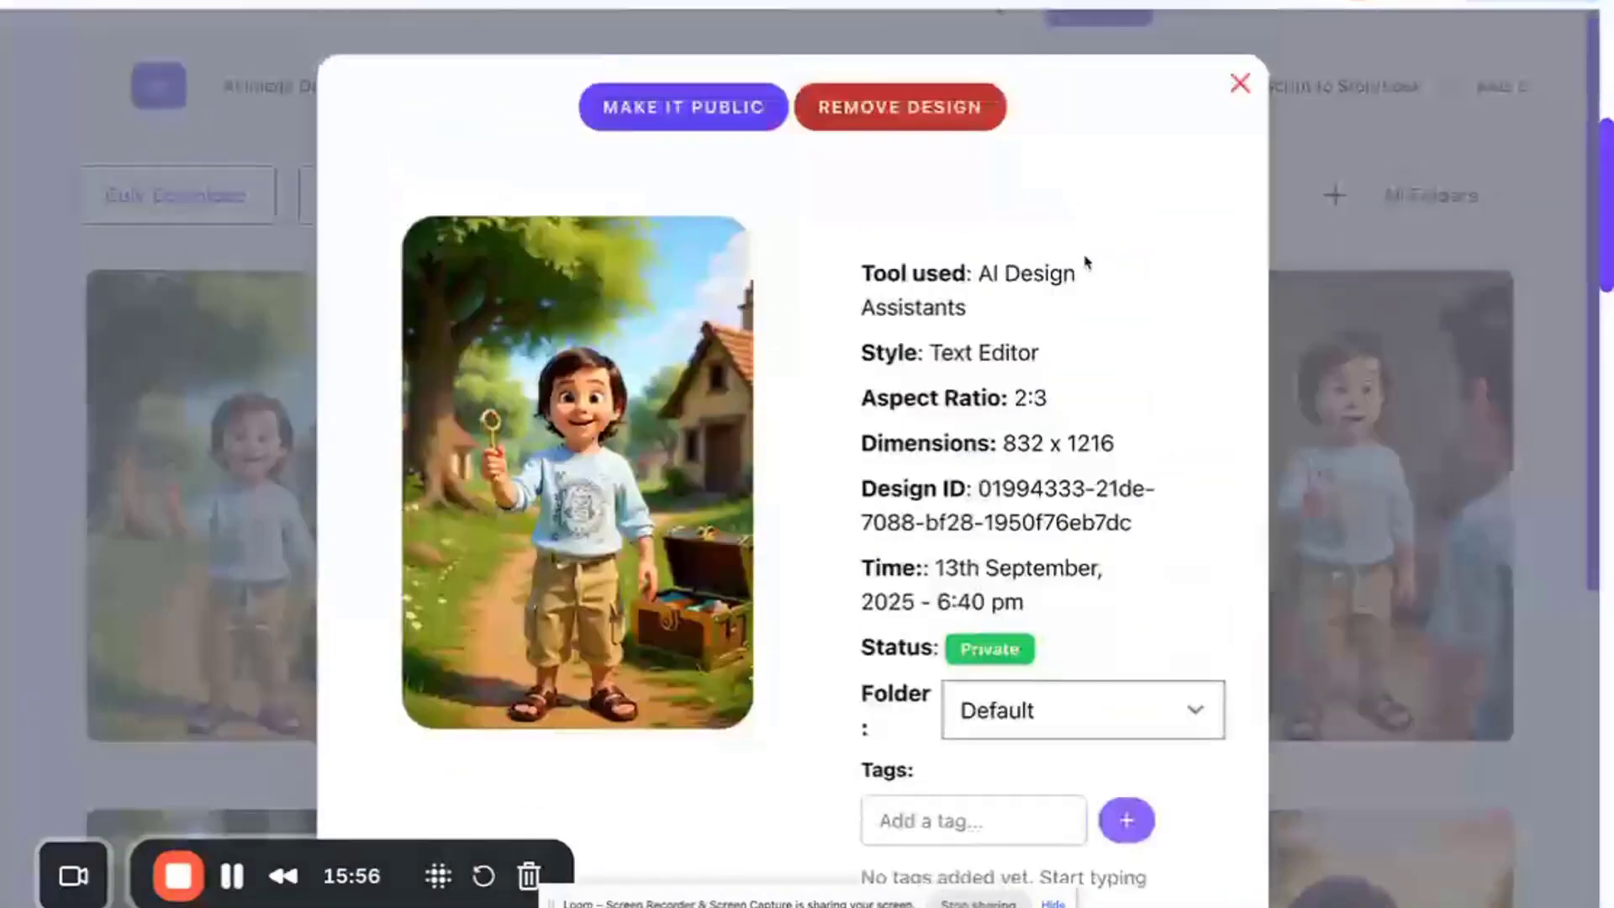
- Close the design details, then open and close the details of the titled Alex cover to compare them
click(1235, 79)
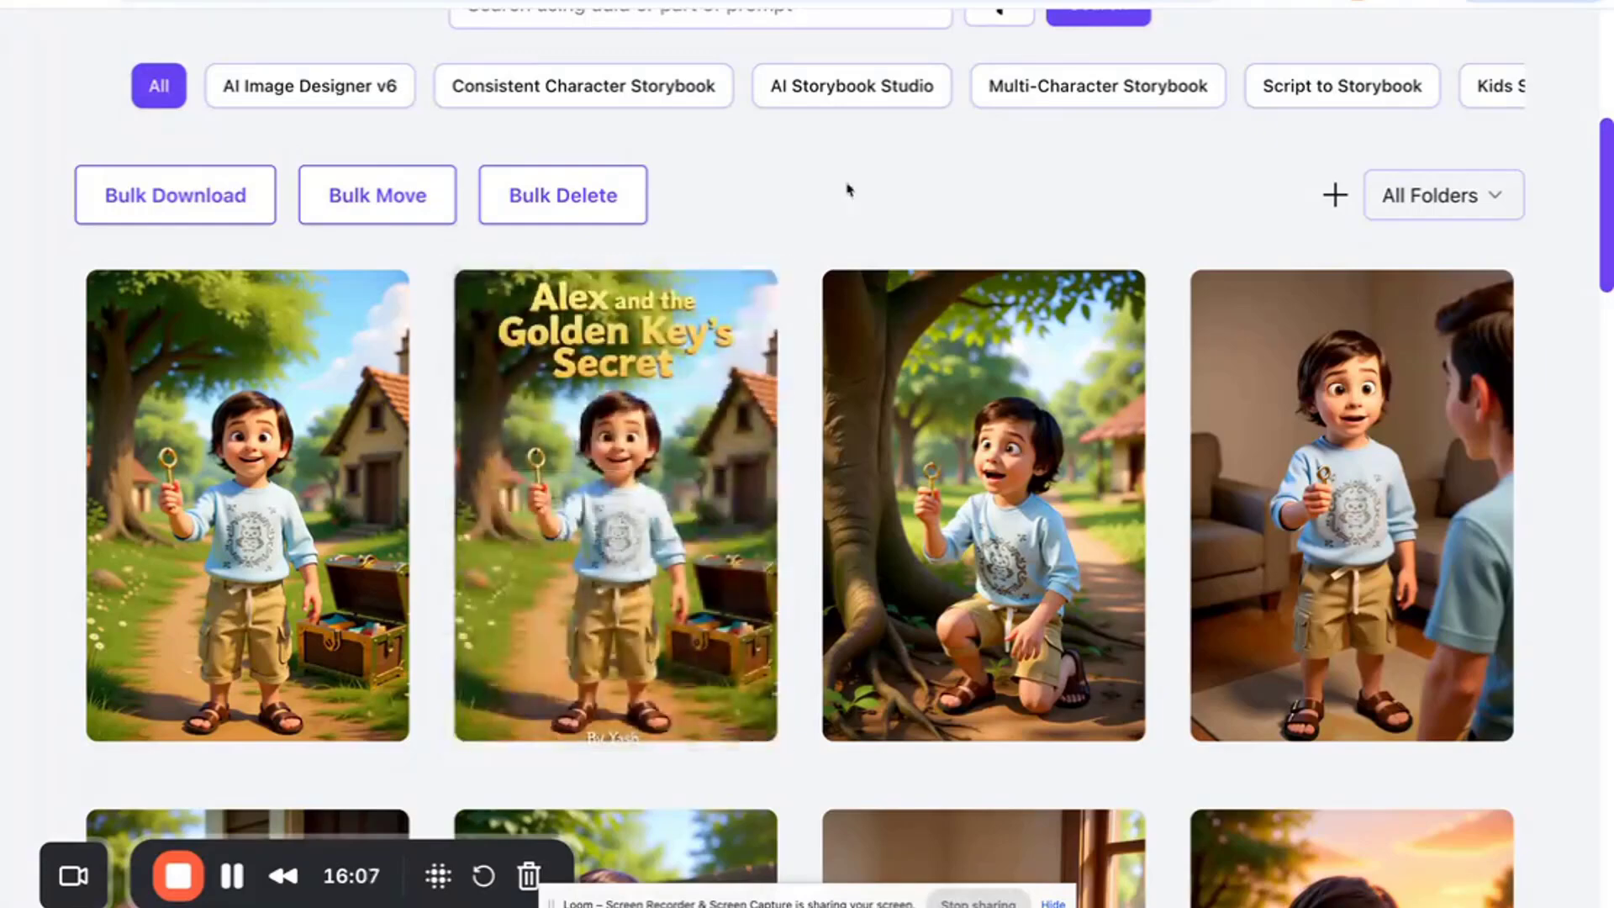
scroll(849, 189, up, 2)
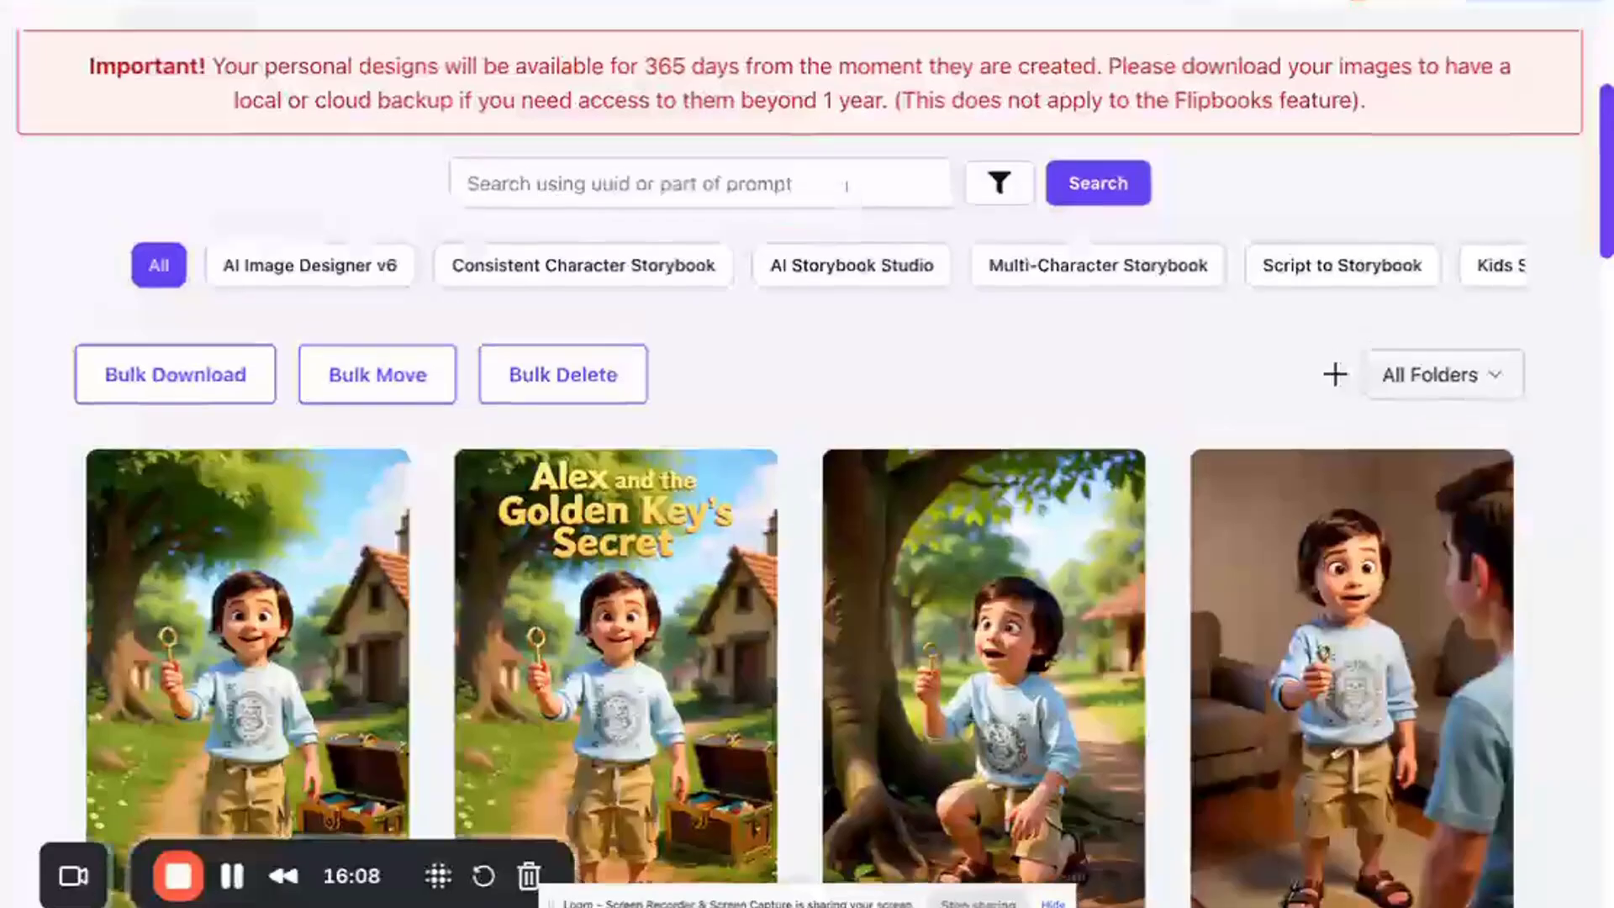
scroll(853, 252, up, 2)
scroll(559, 507, down, 4)
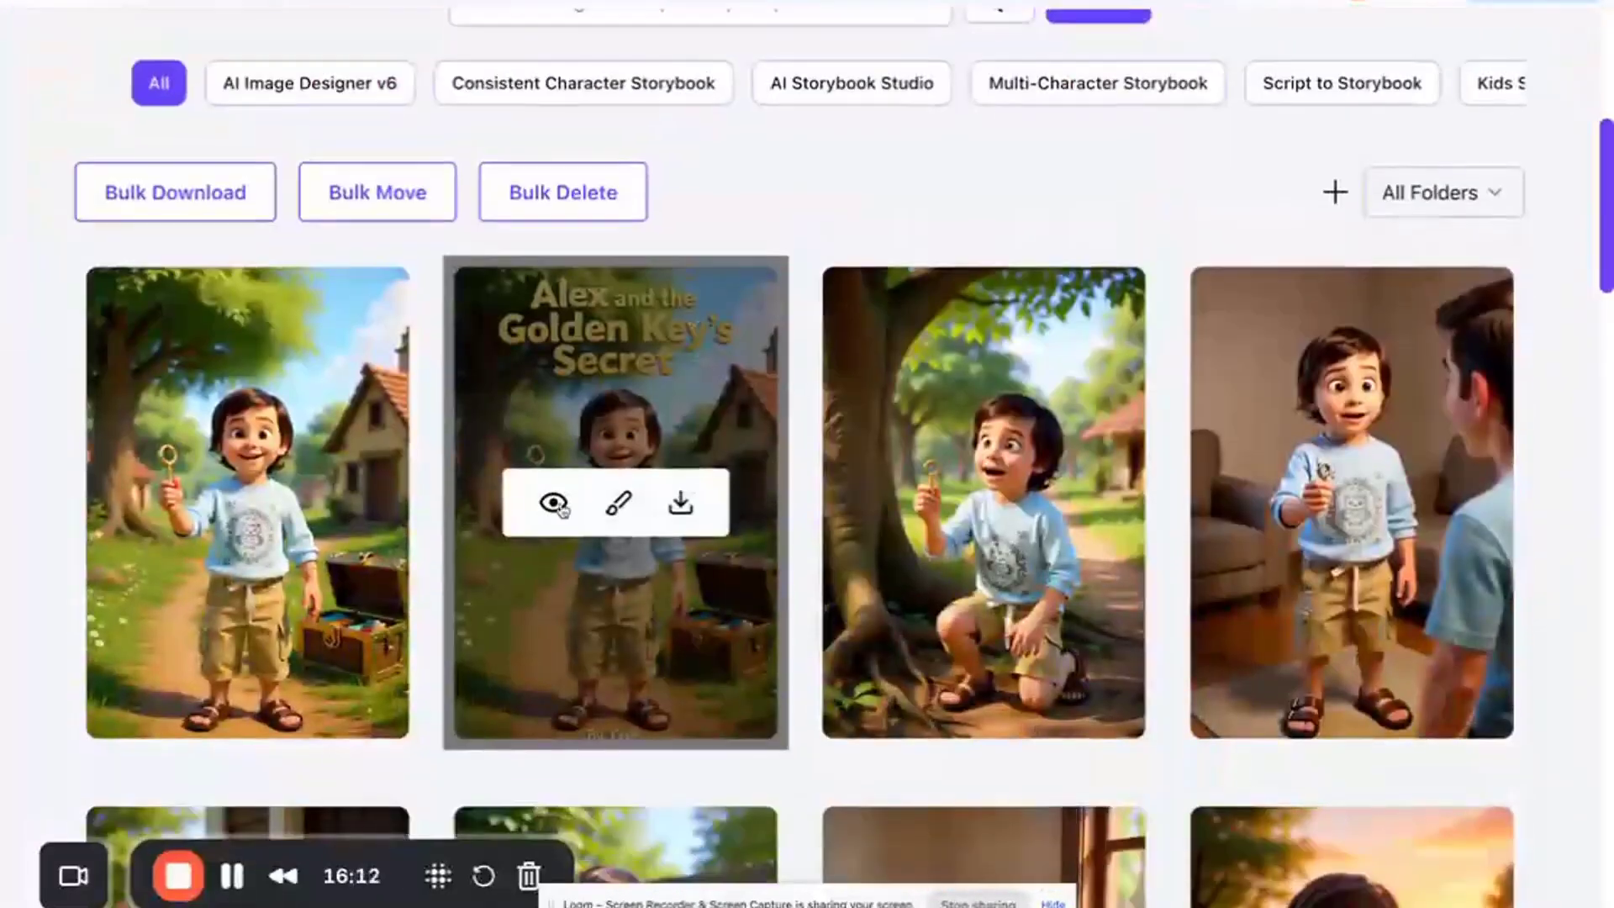
click(554, 503)
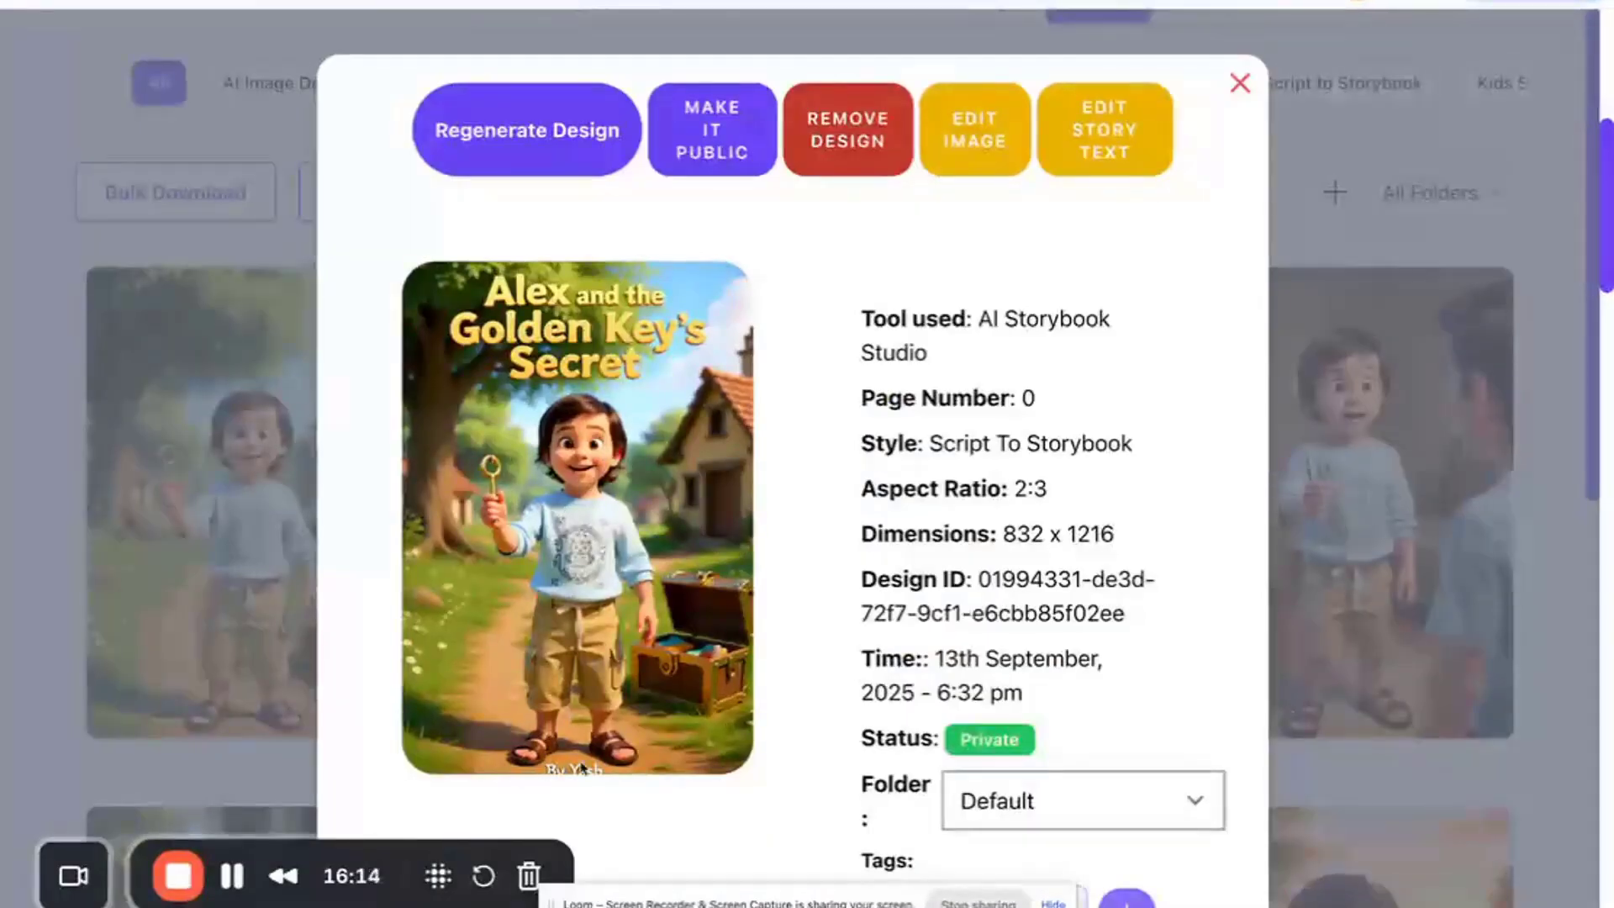
click(1239, 84)
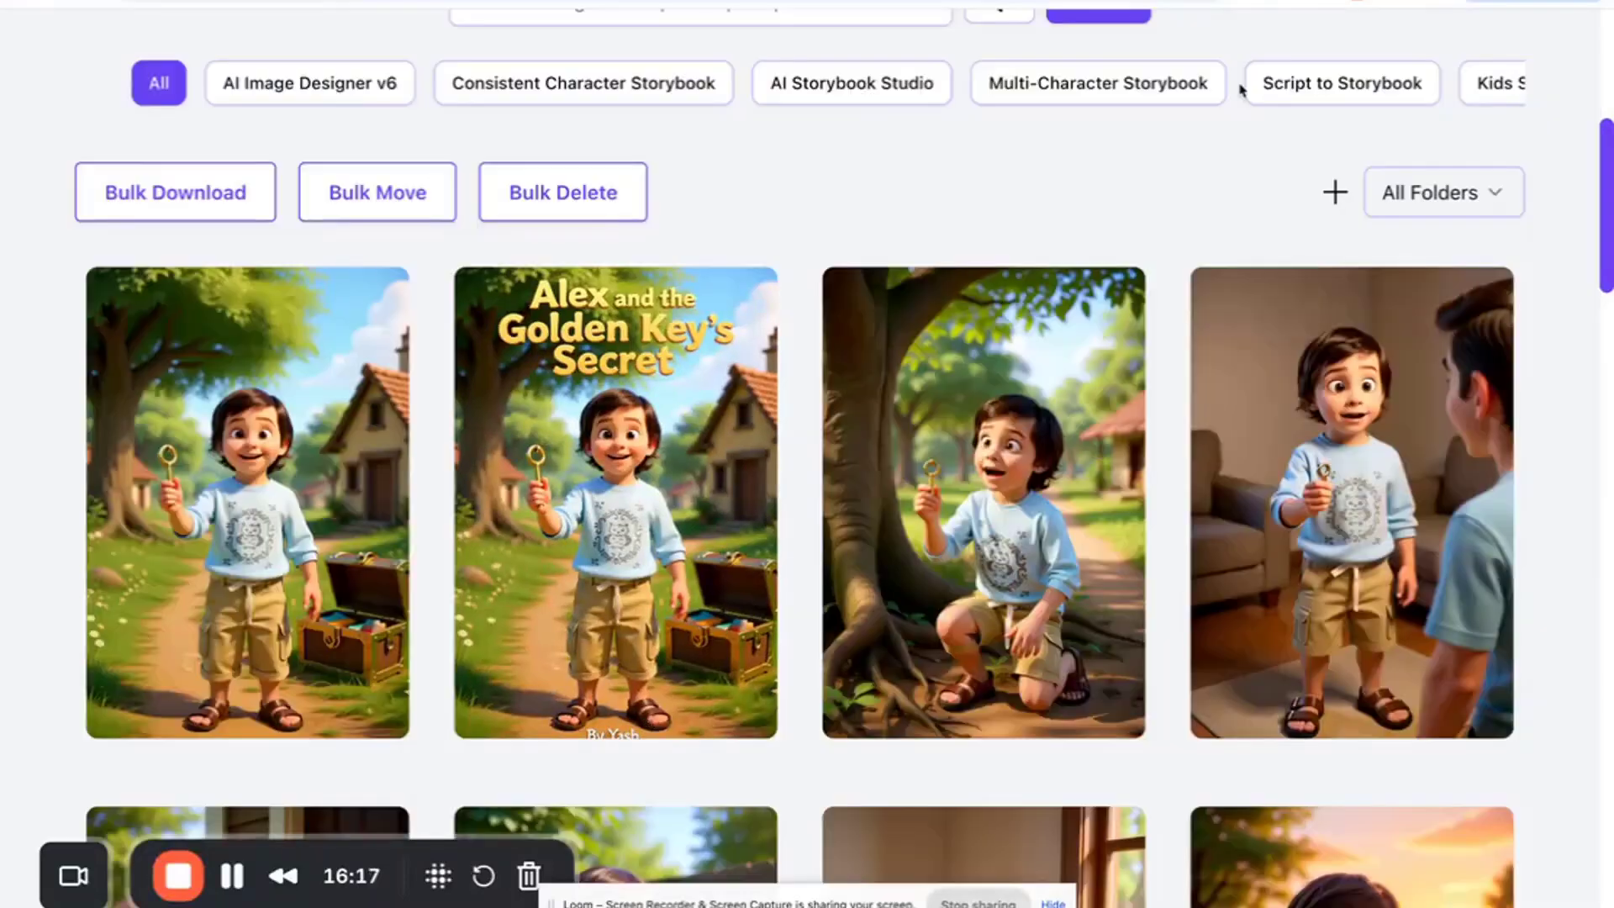
mouse_move(550, 603)
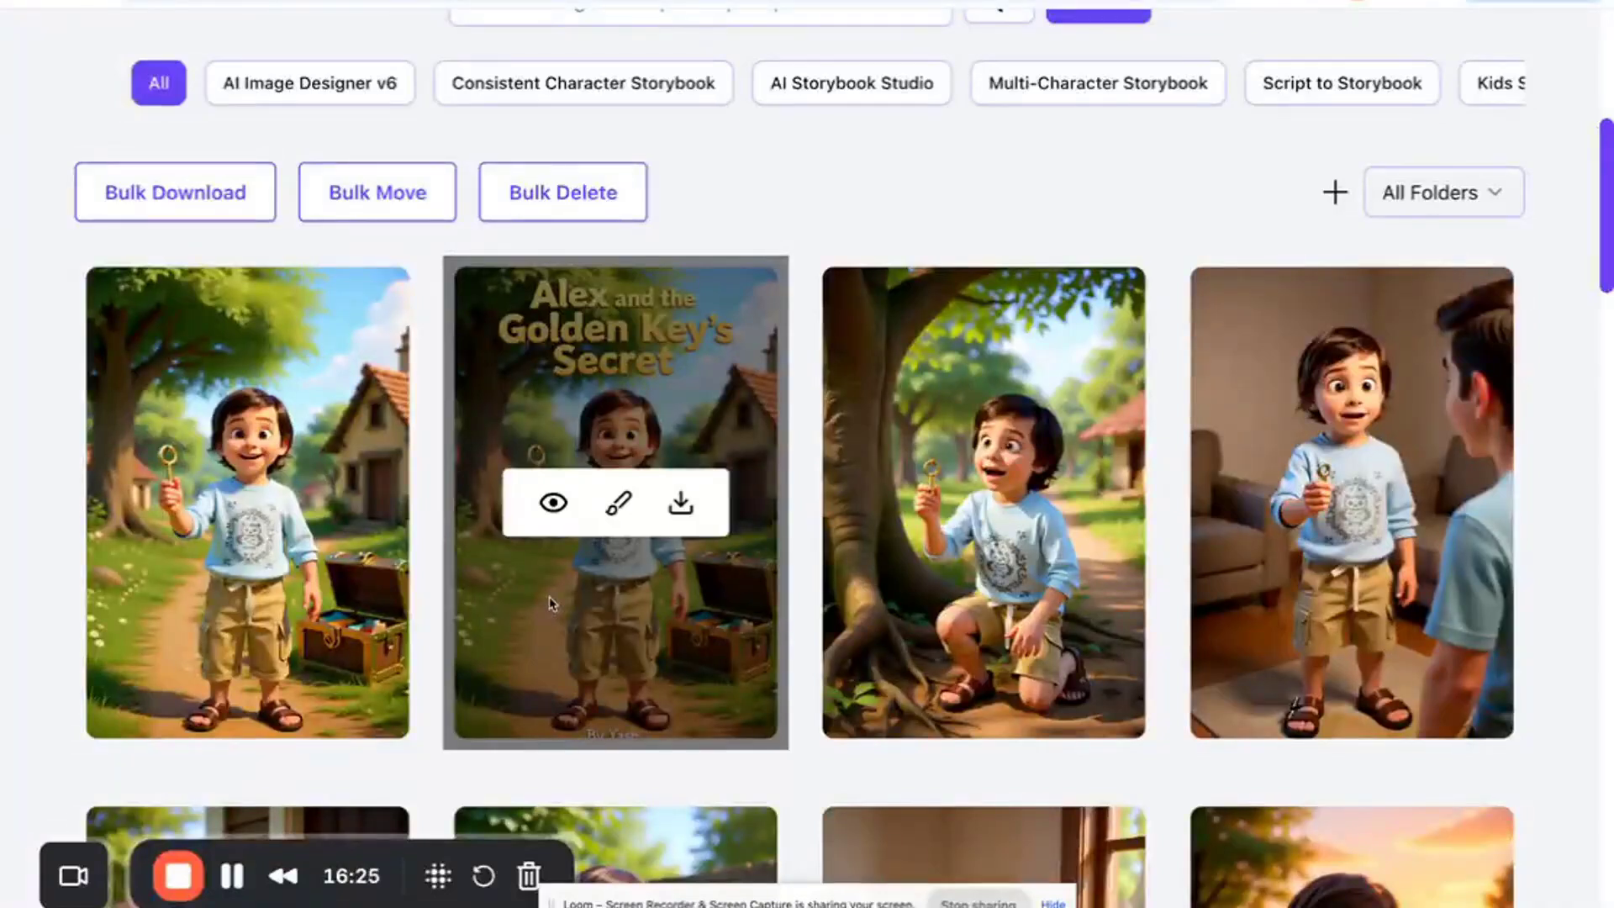
scroll(753, 245, up, 1)
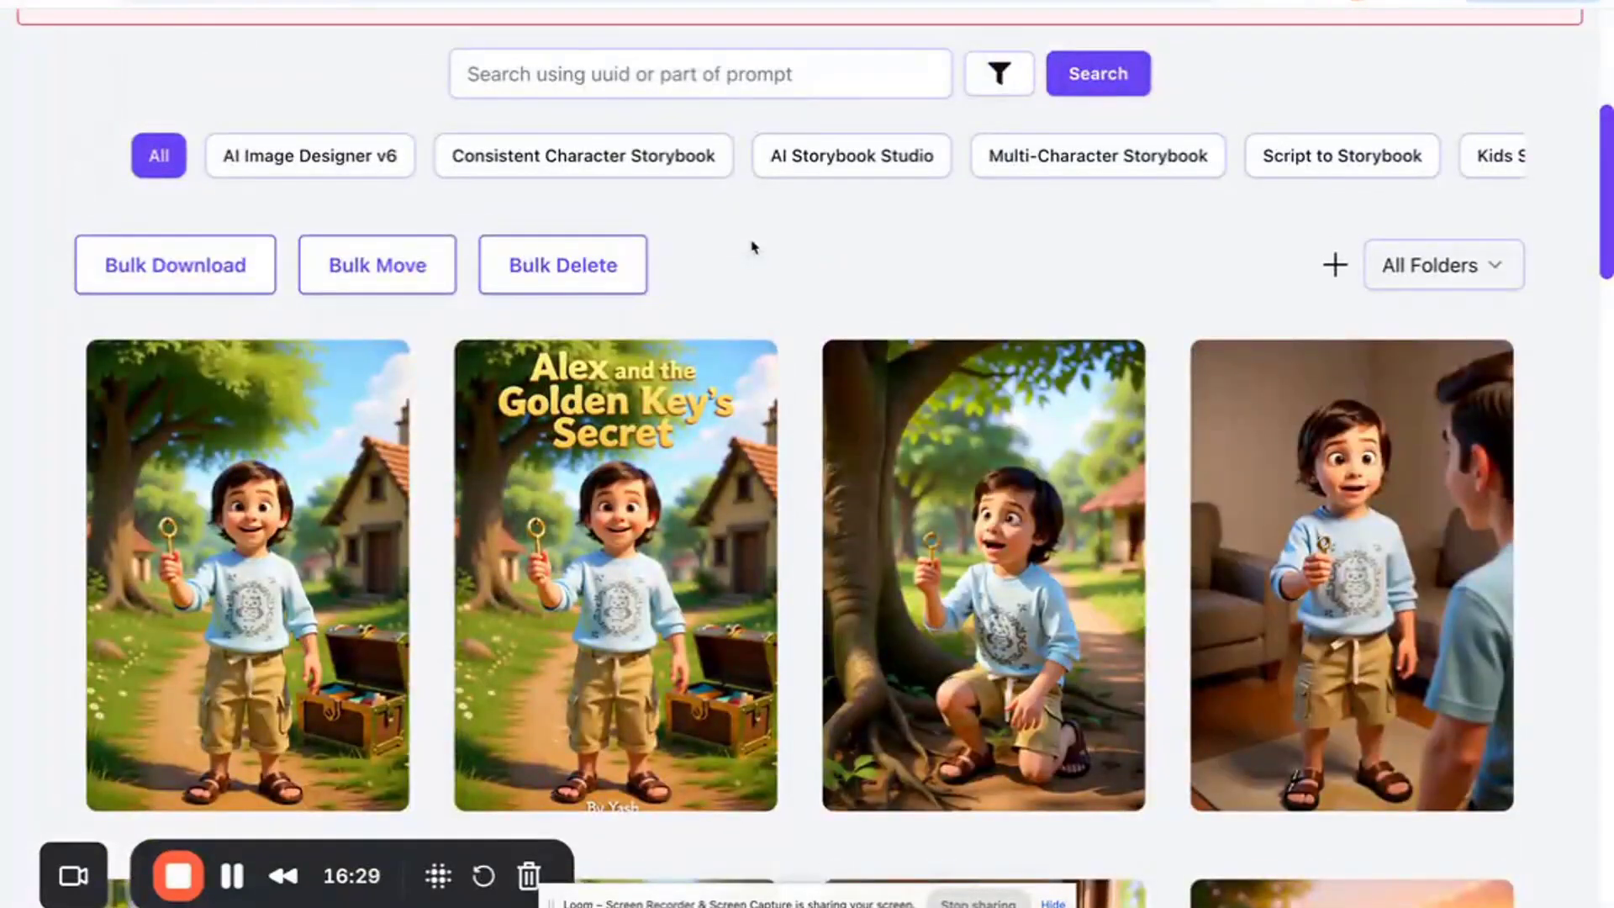
scroll(753, 246, up, 3)
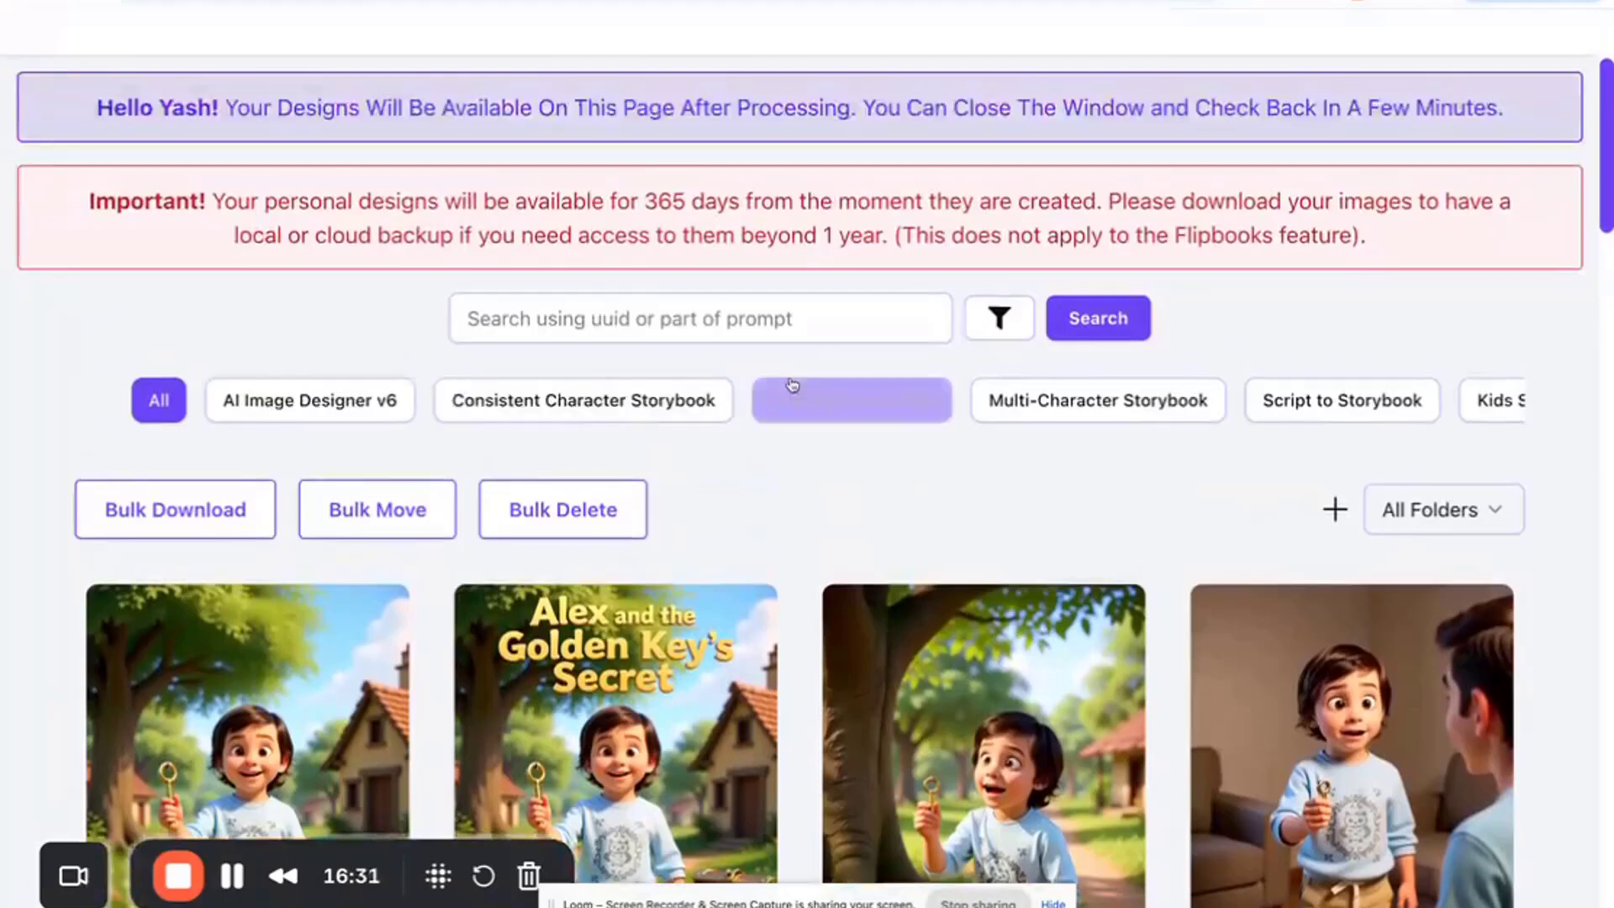
click(792, 385)
scroll(803, 437, up, 2)
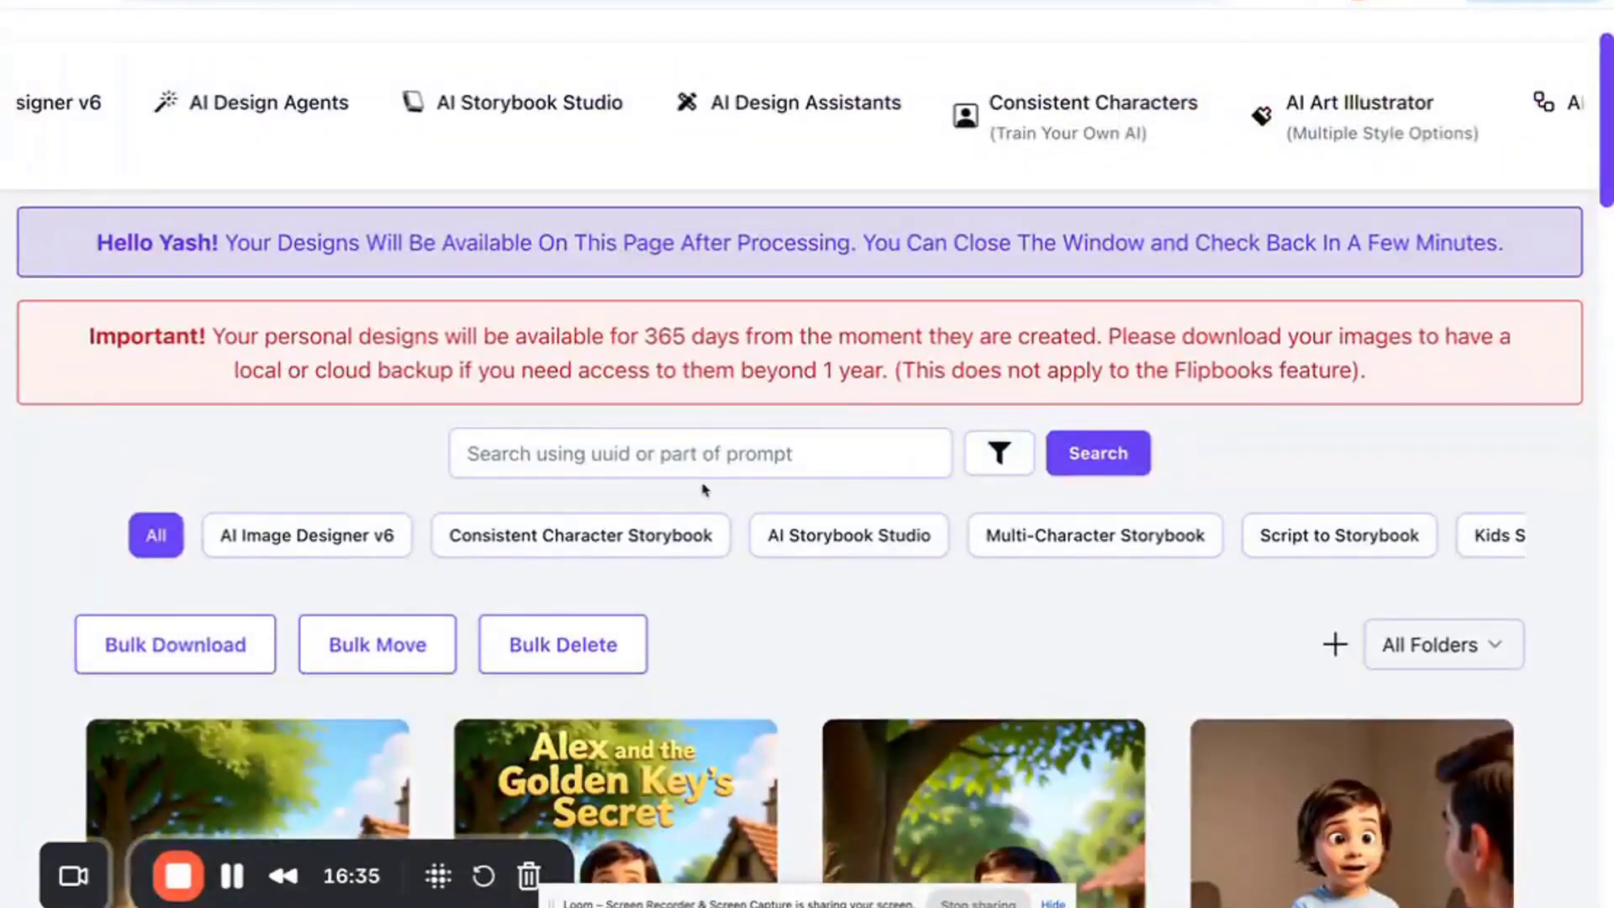
click(1358, 105)
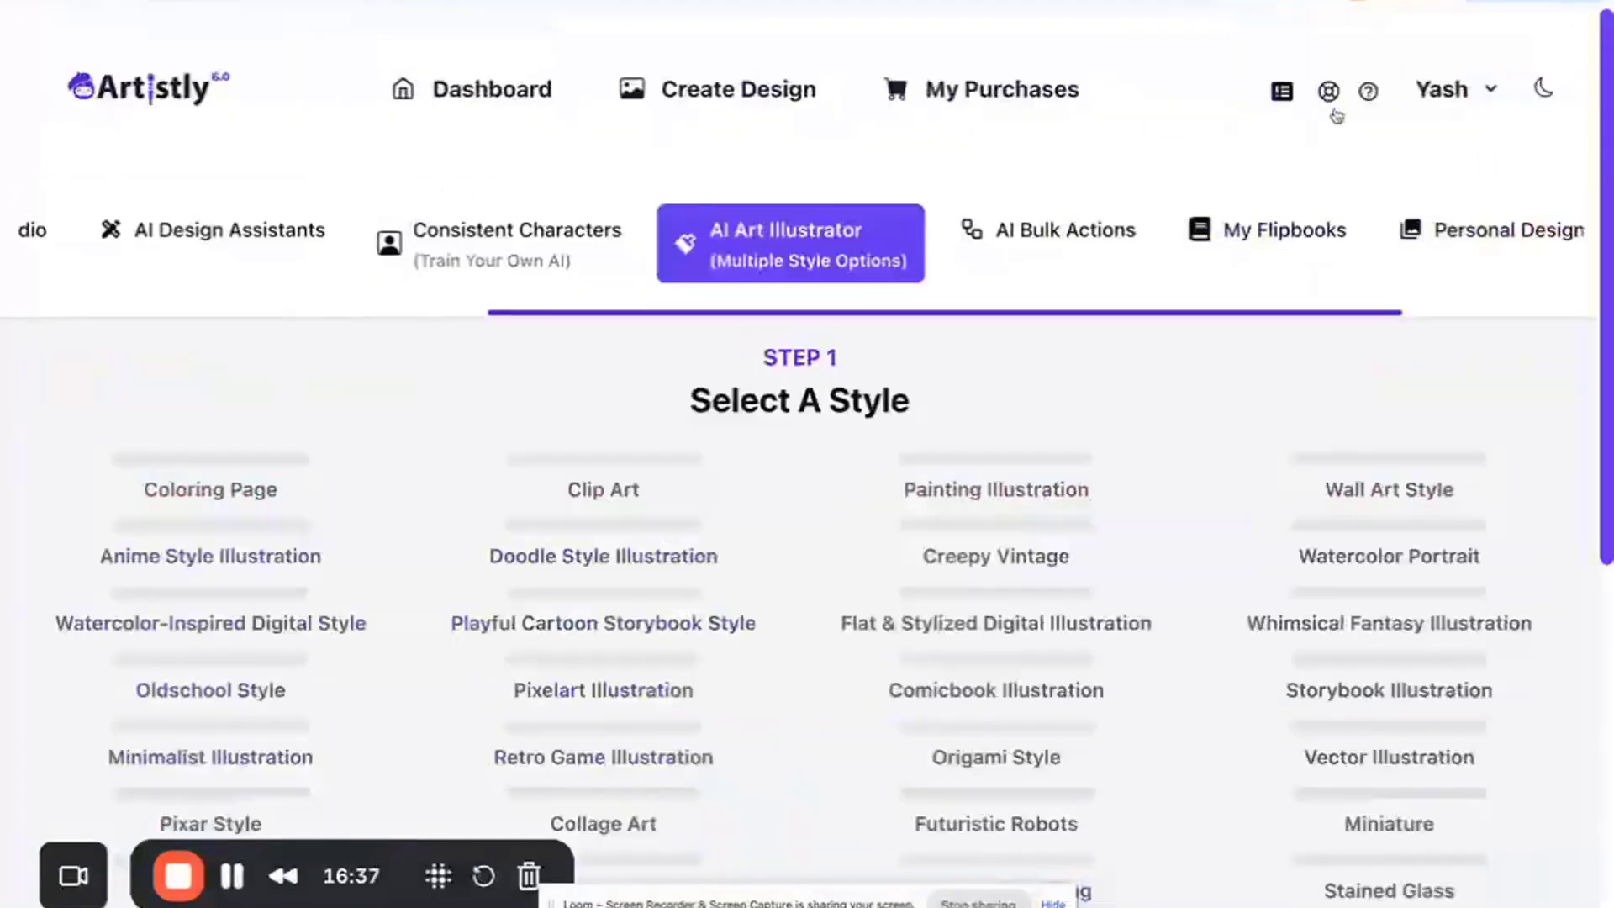
click(1488, 229)
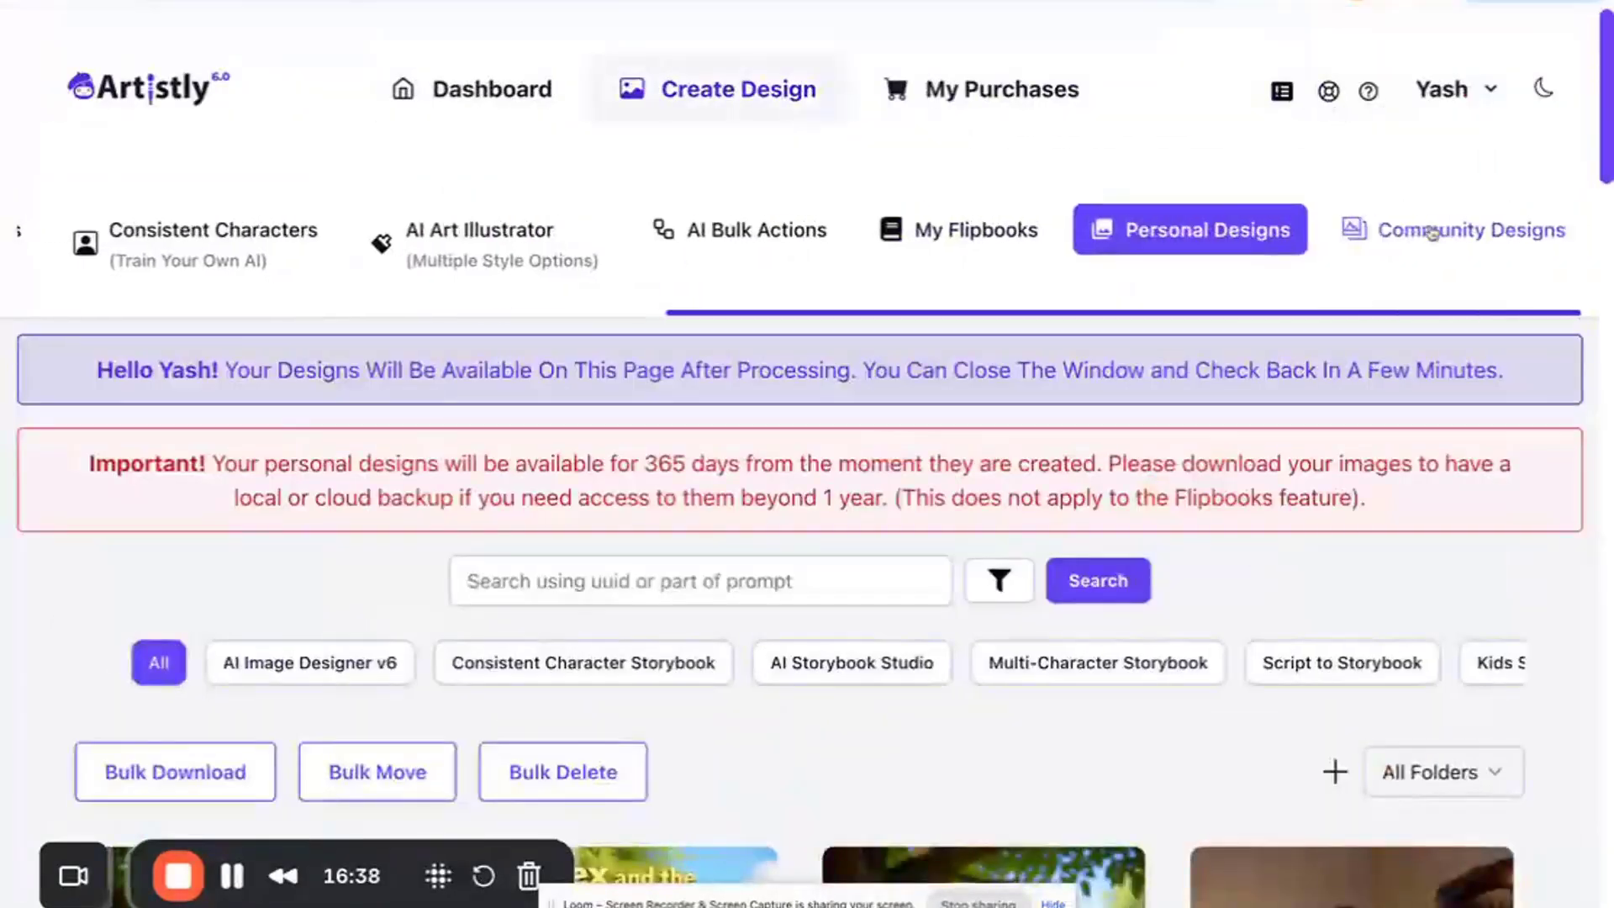
- Filter the personal designs to show only AI Storybook Studio designs
scroll(1018, 497, down, 3)
scroll(1018, 498, down, 1)
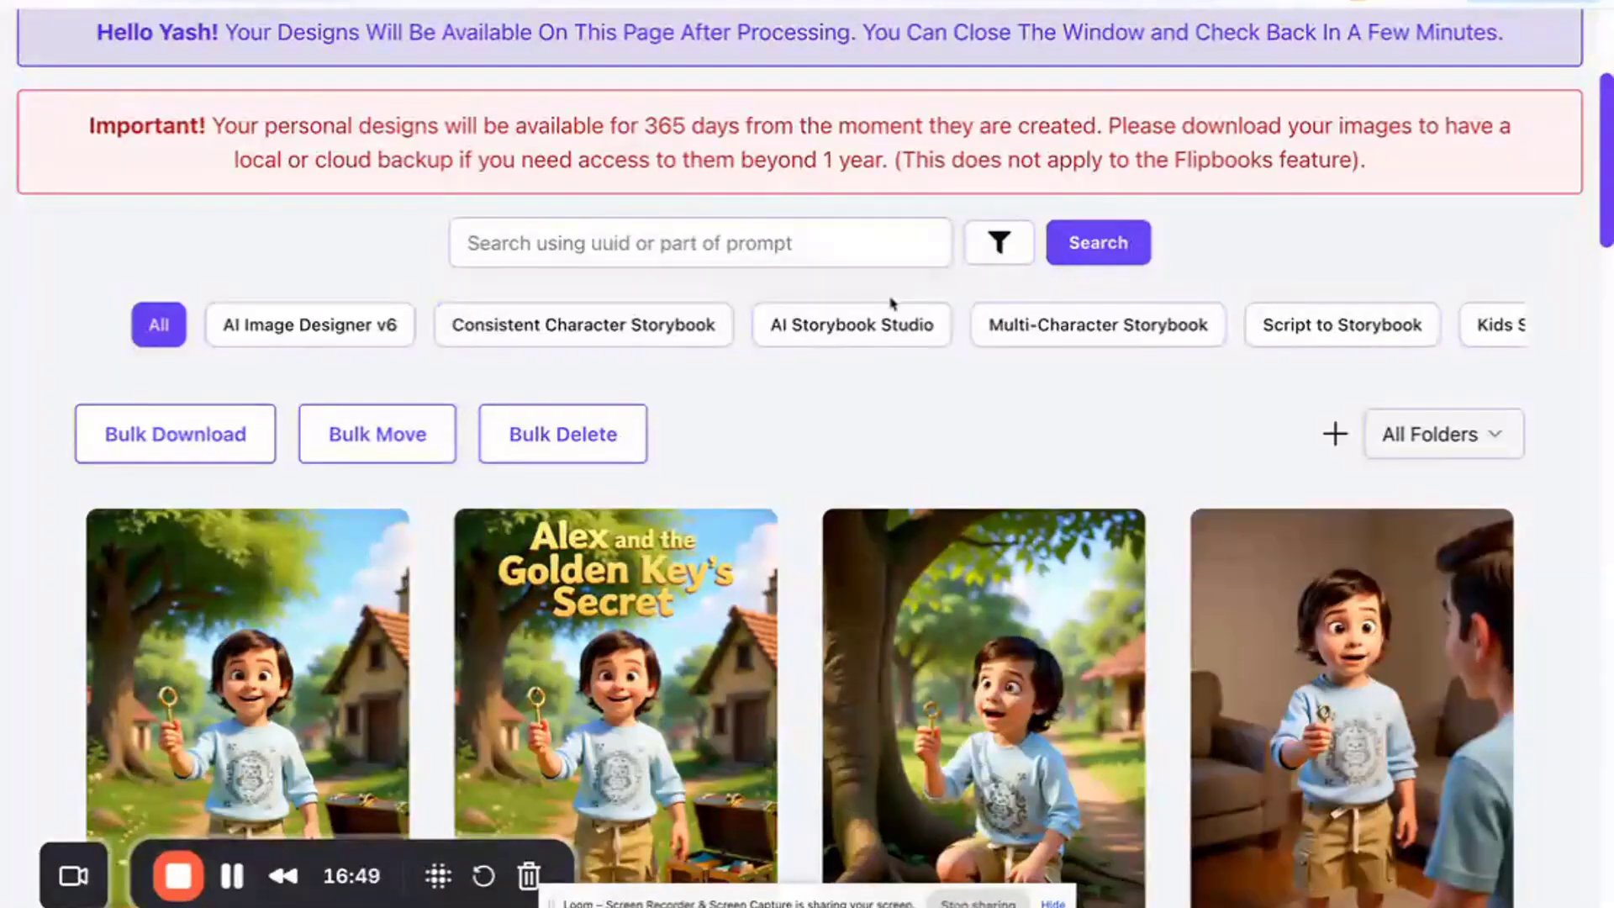
click(879, 328)
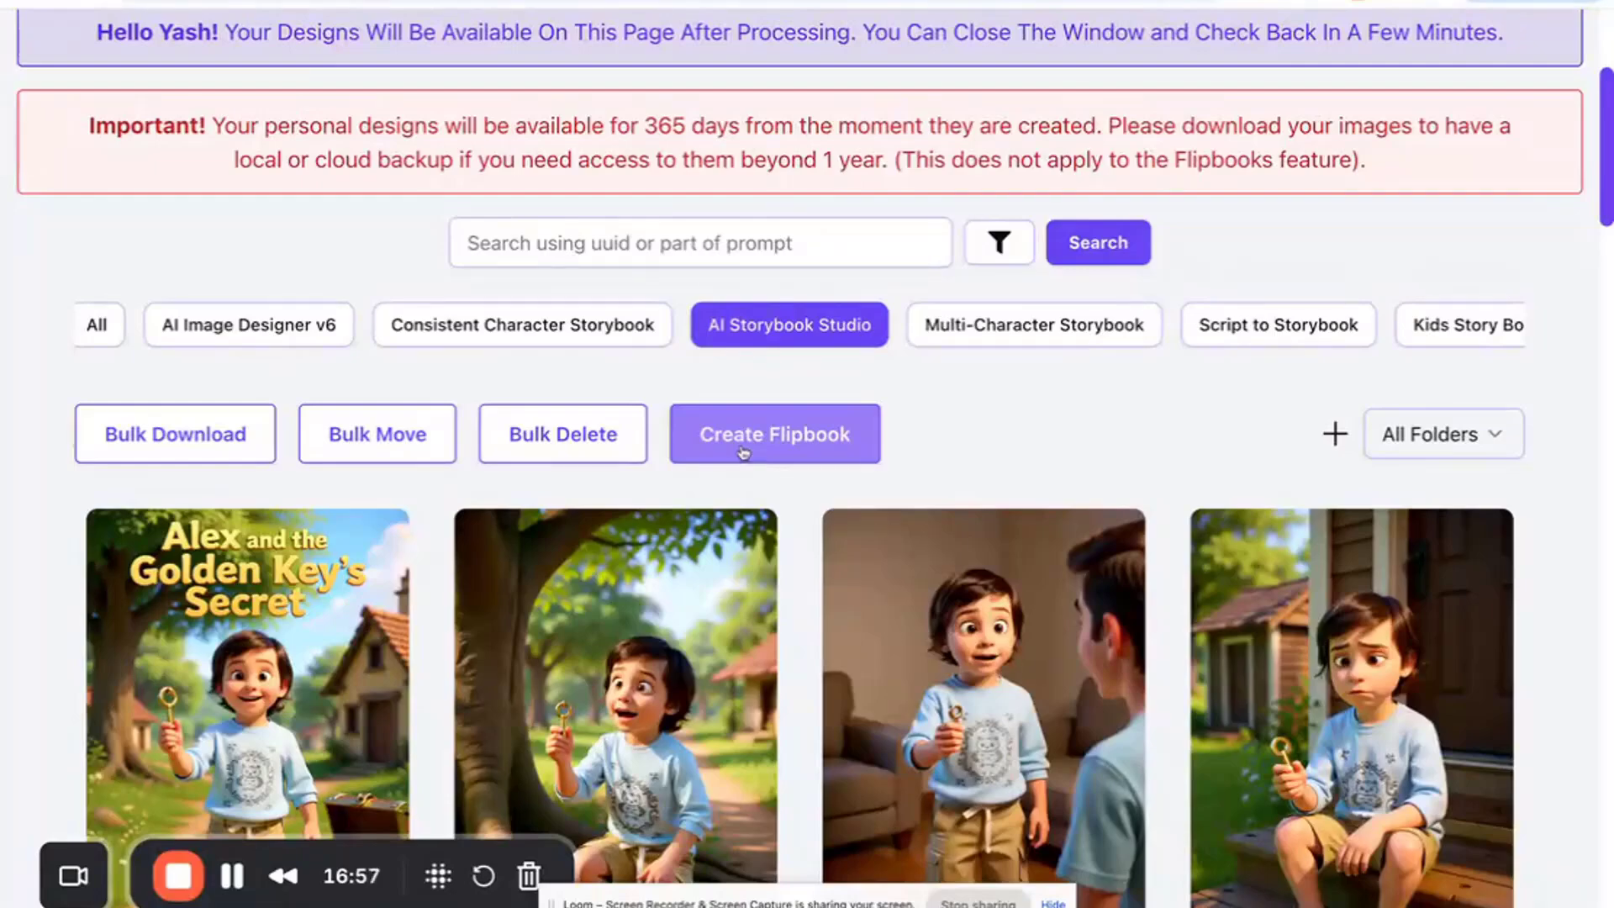
- Switch on flipbook creation mode so story selection boxes appear on the designs
click(743, 453)
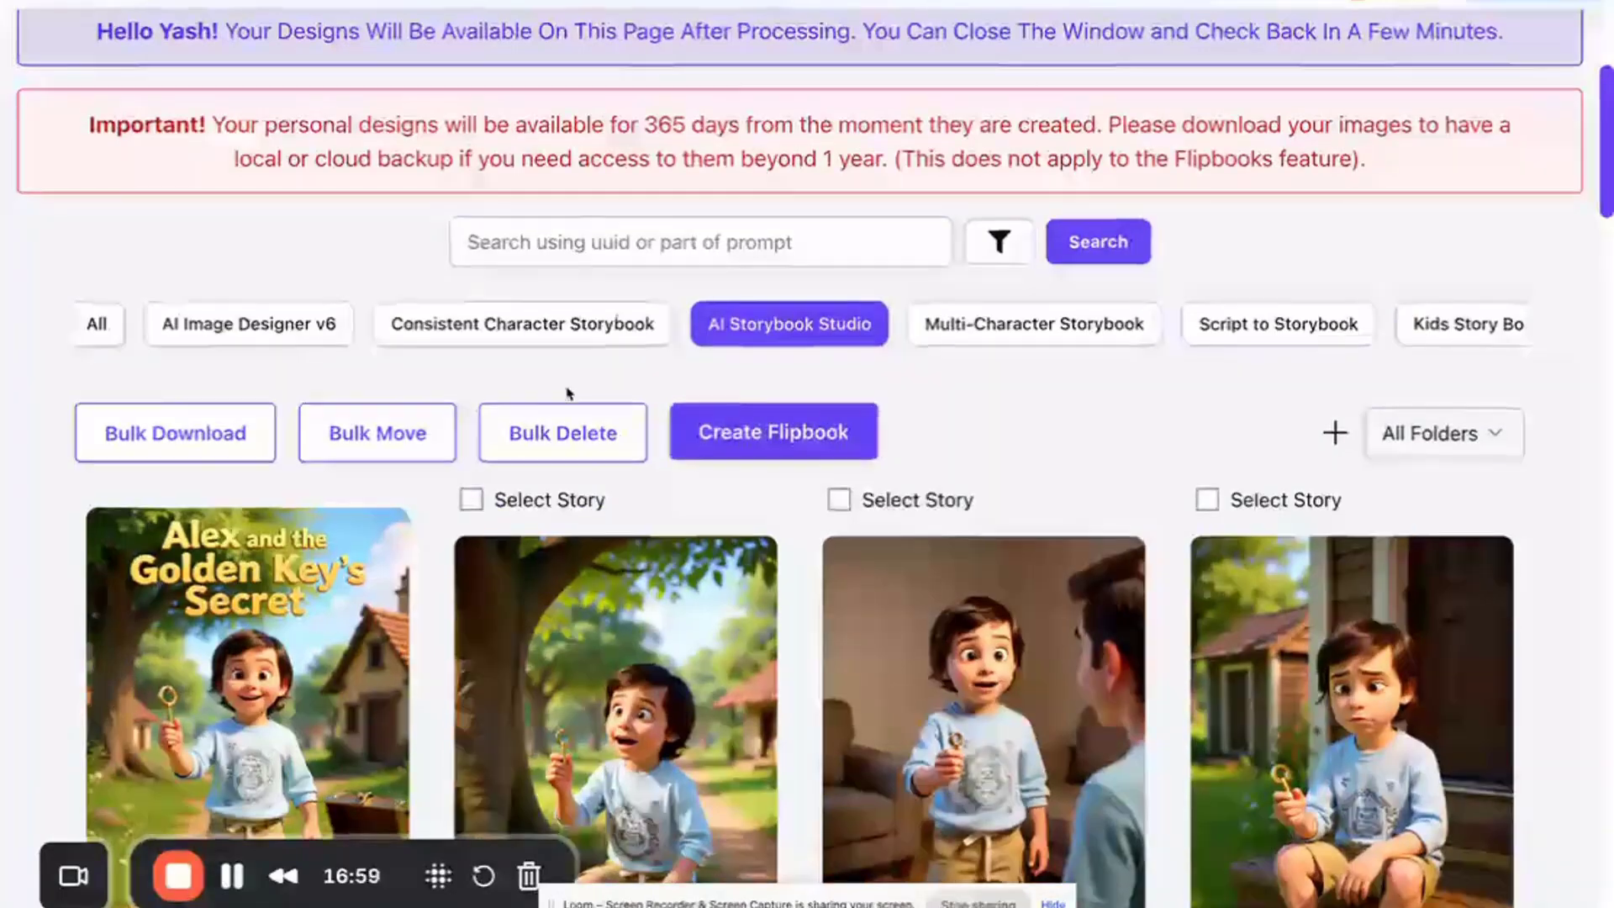
scroll(743, 453, down, 2)
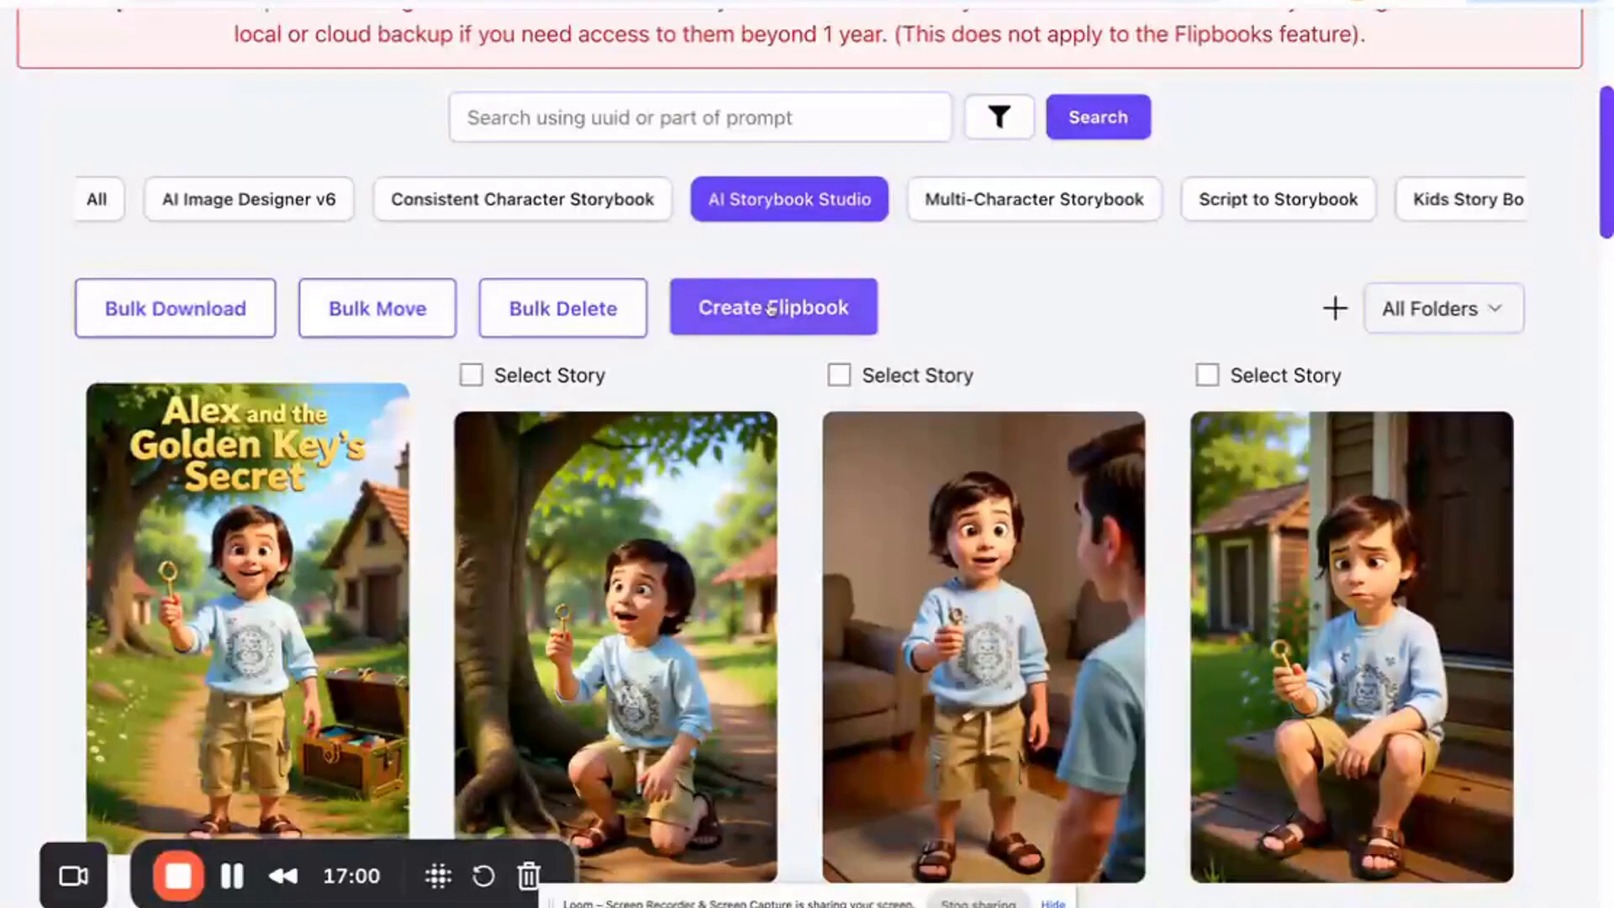
click(761, 328)
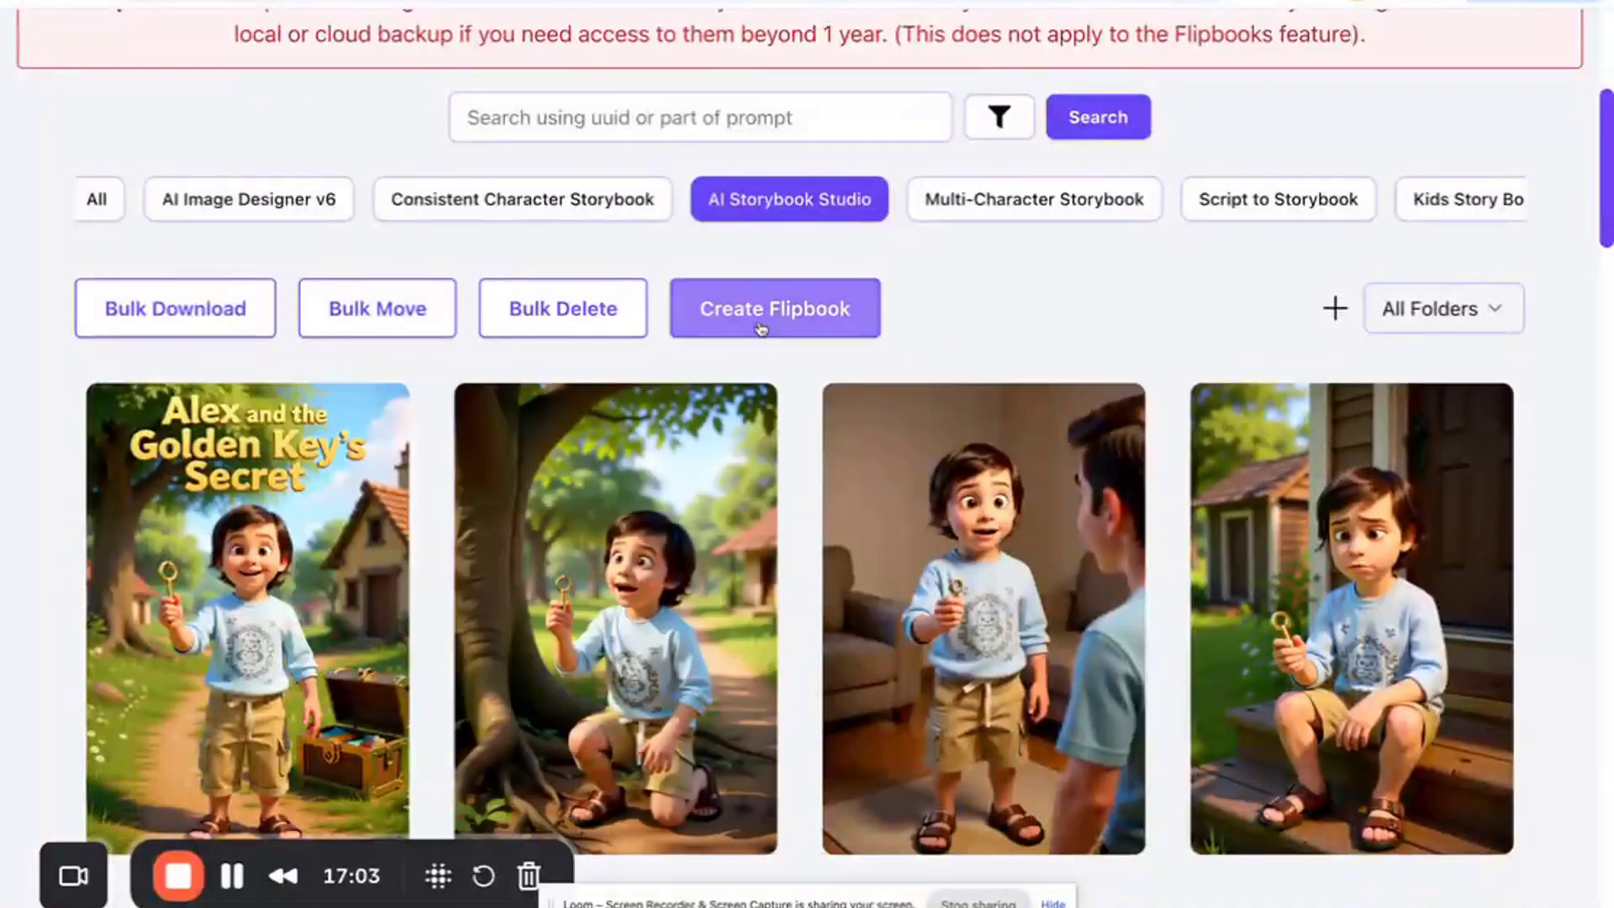
mouse_move(526, 412)
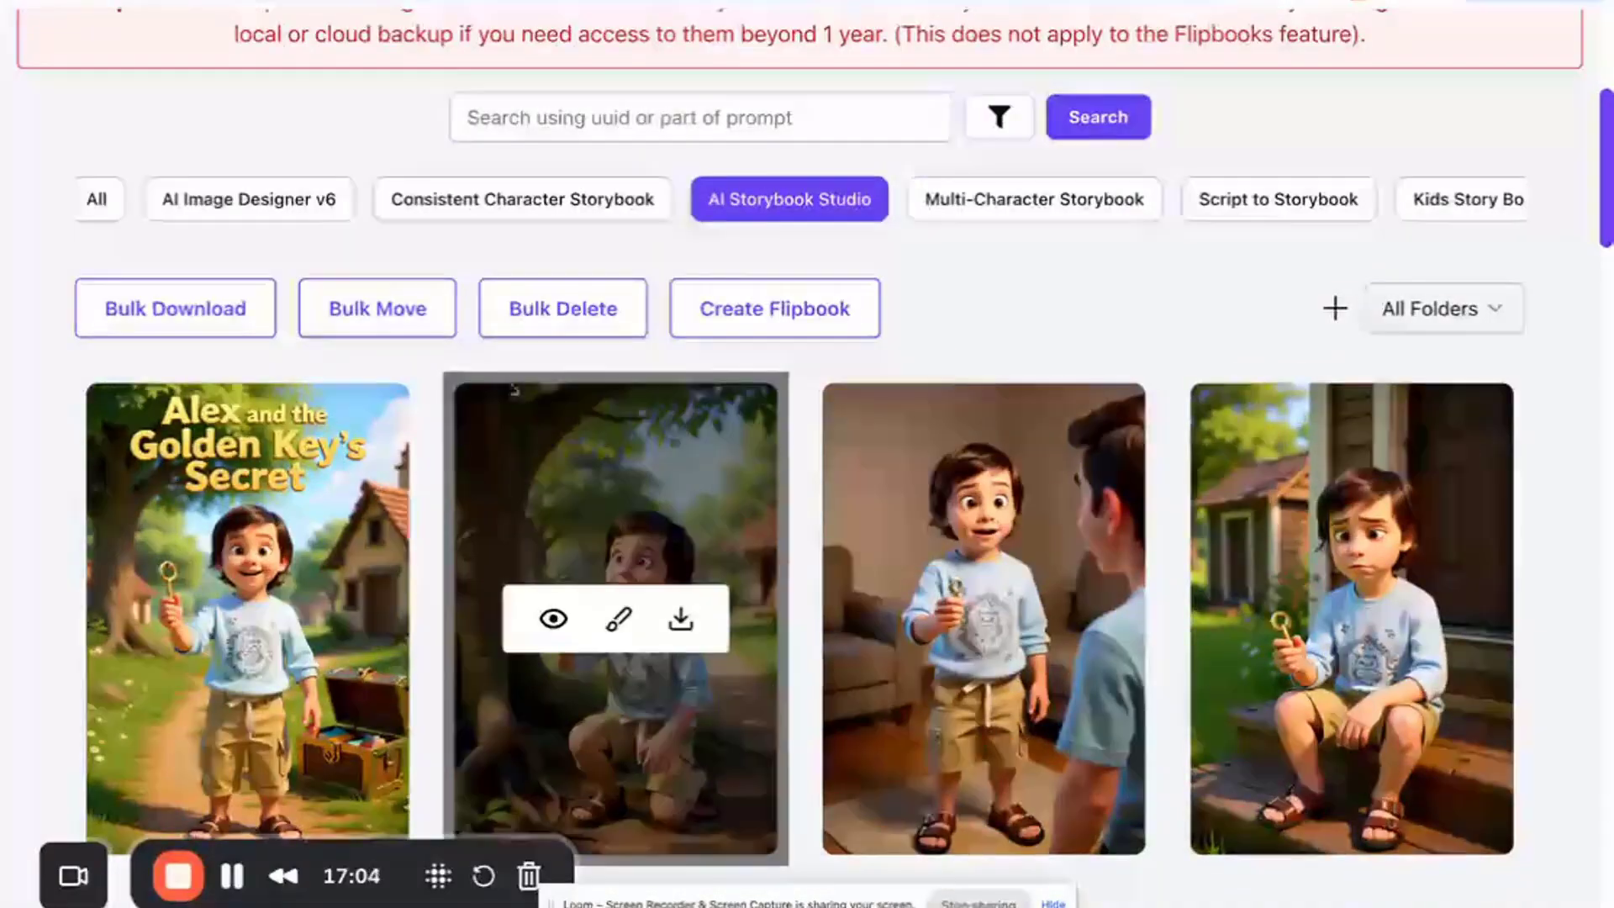
click(775, 309)
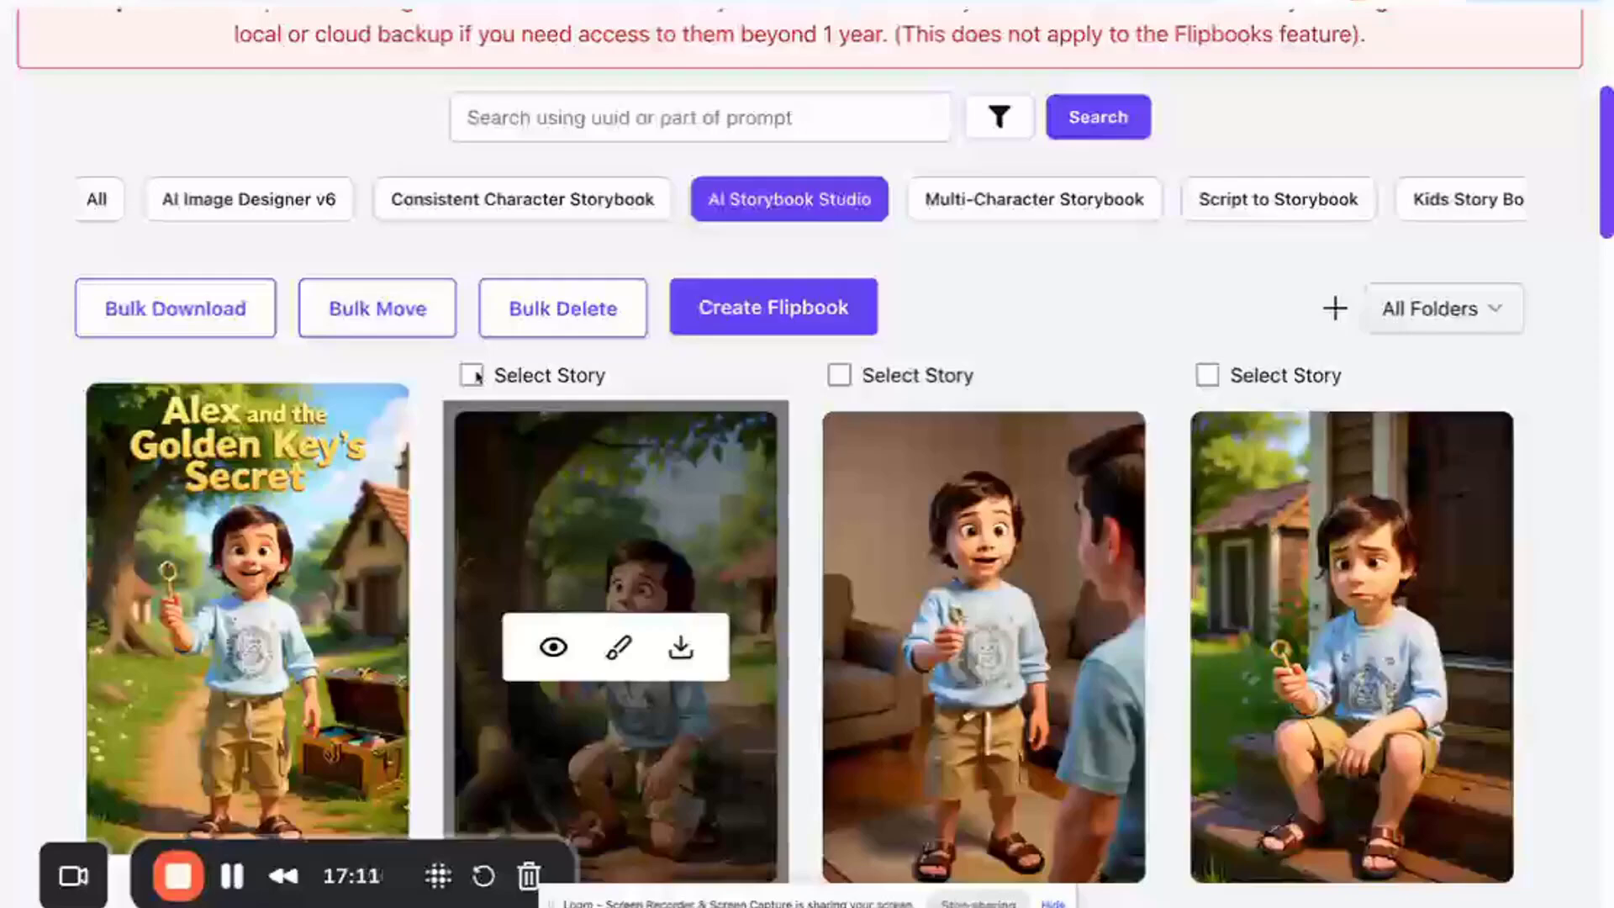
- Select the story pages for the flipbook and open the Create Flipbook dialog
click(472, 374)
scroll(520, 450, down, 3)
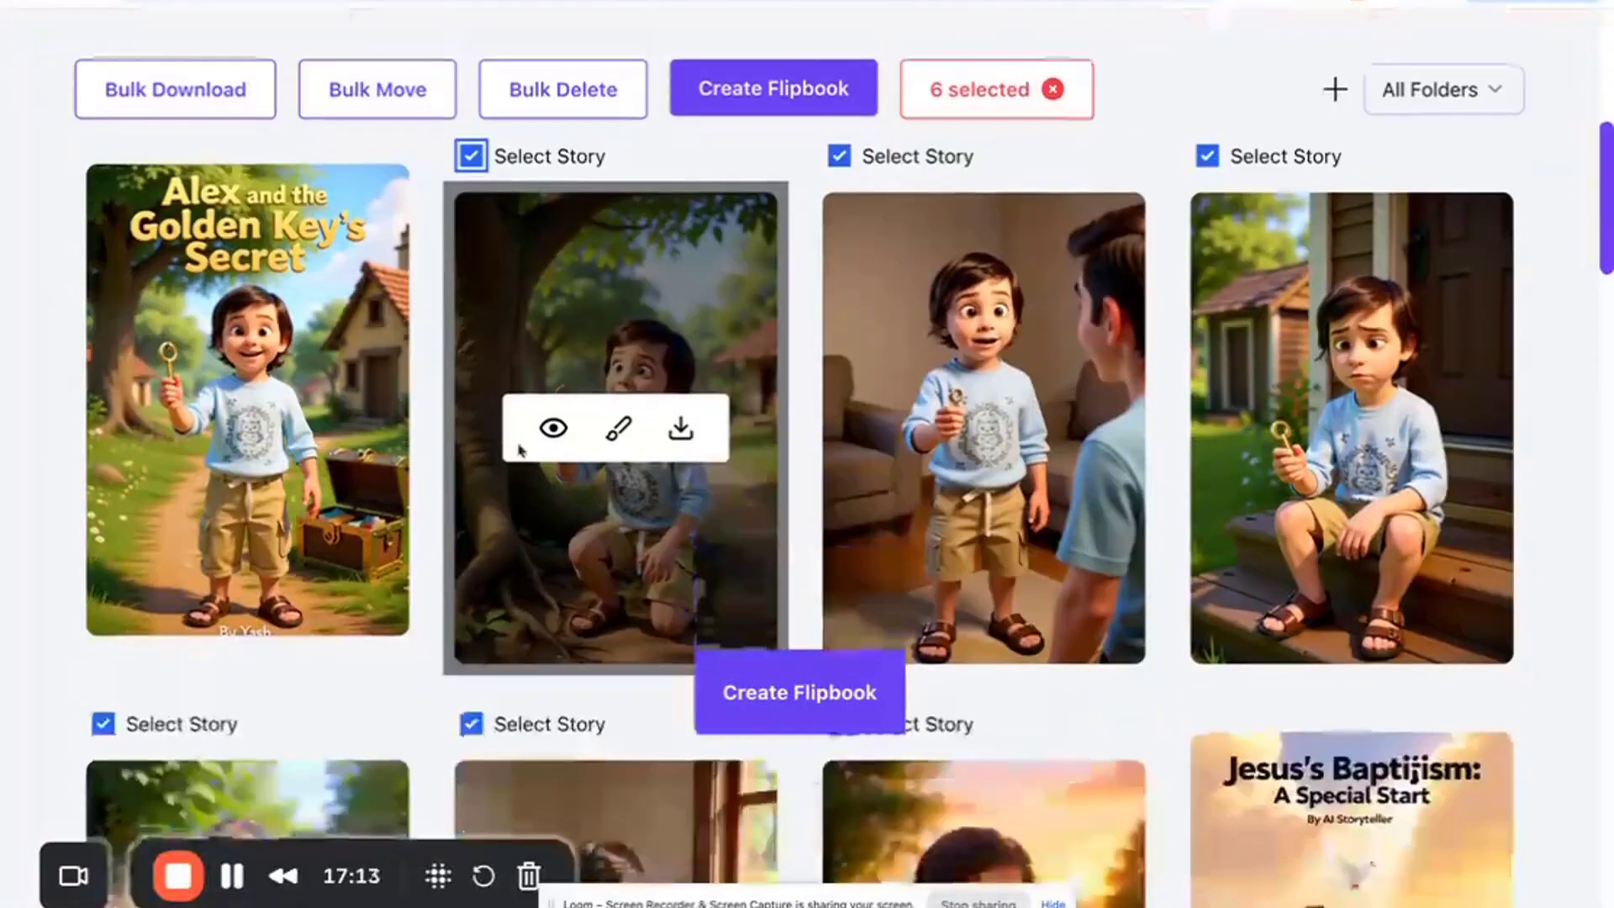
scroll(519, 449, down, 1)
scroll(522, 452, up, 2)
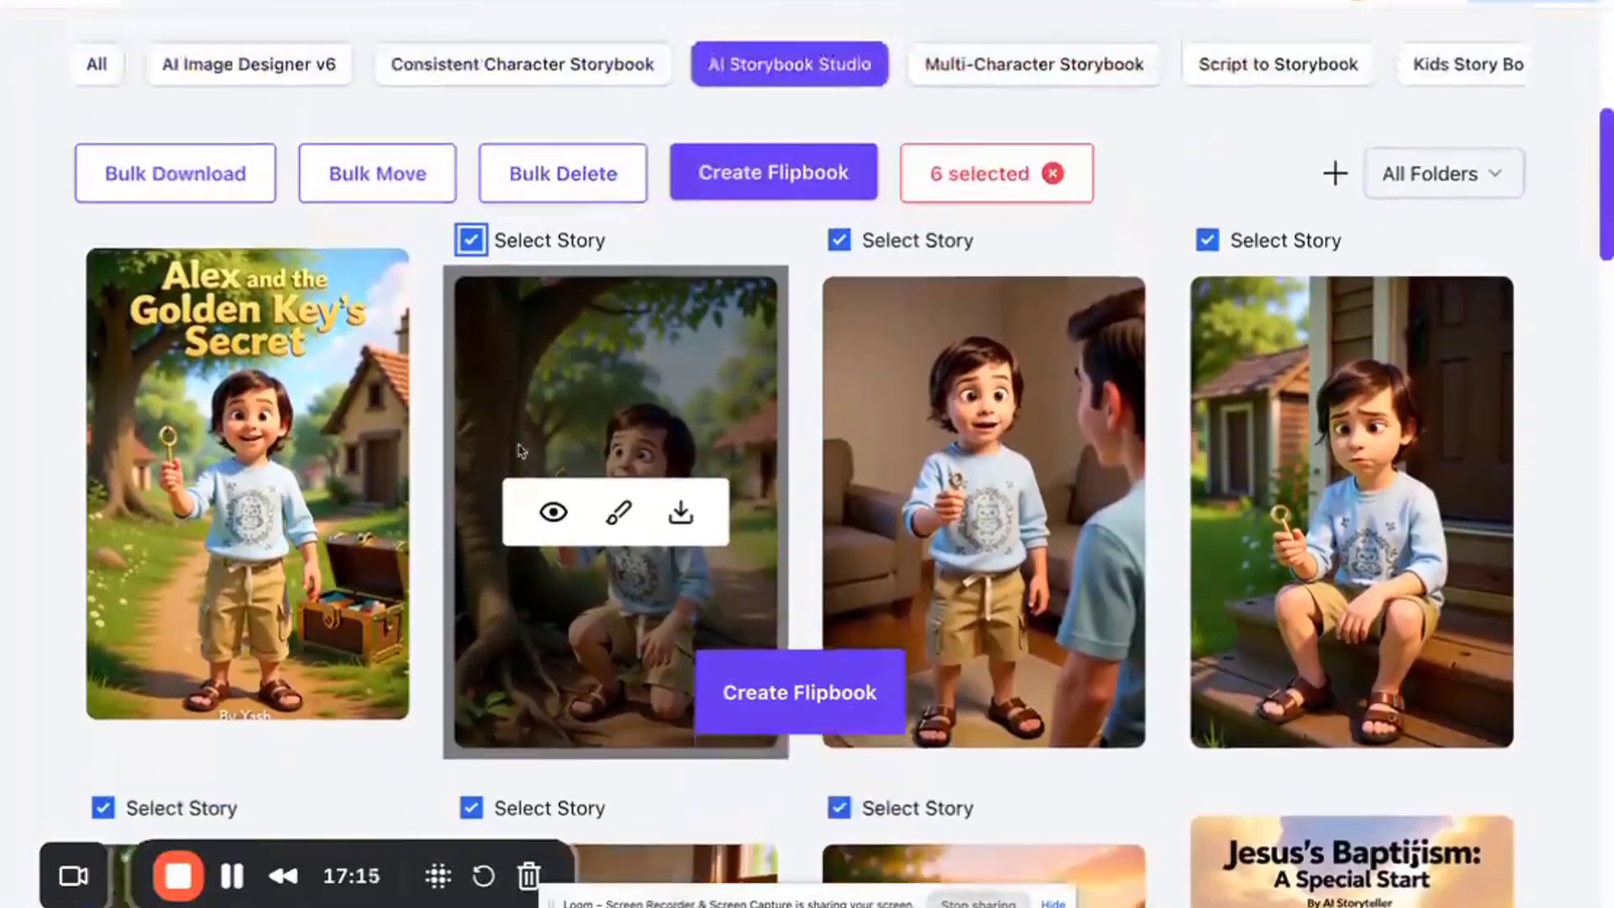
scroll(520, 451, up, 1)
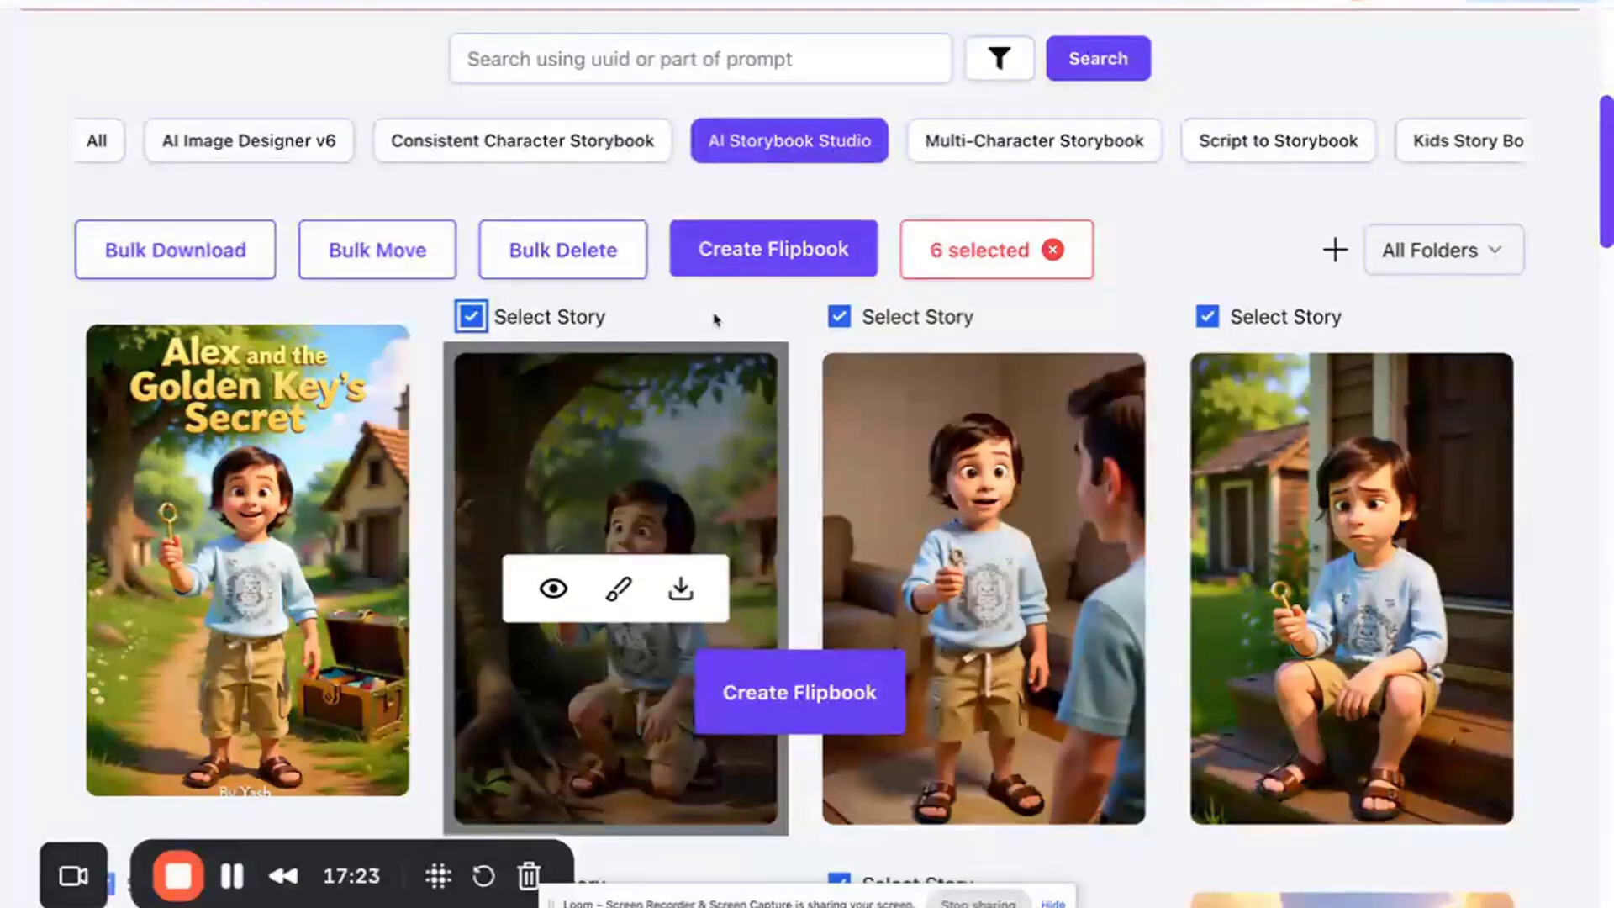
click(471, 317)
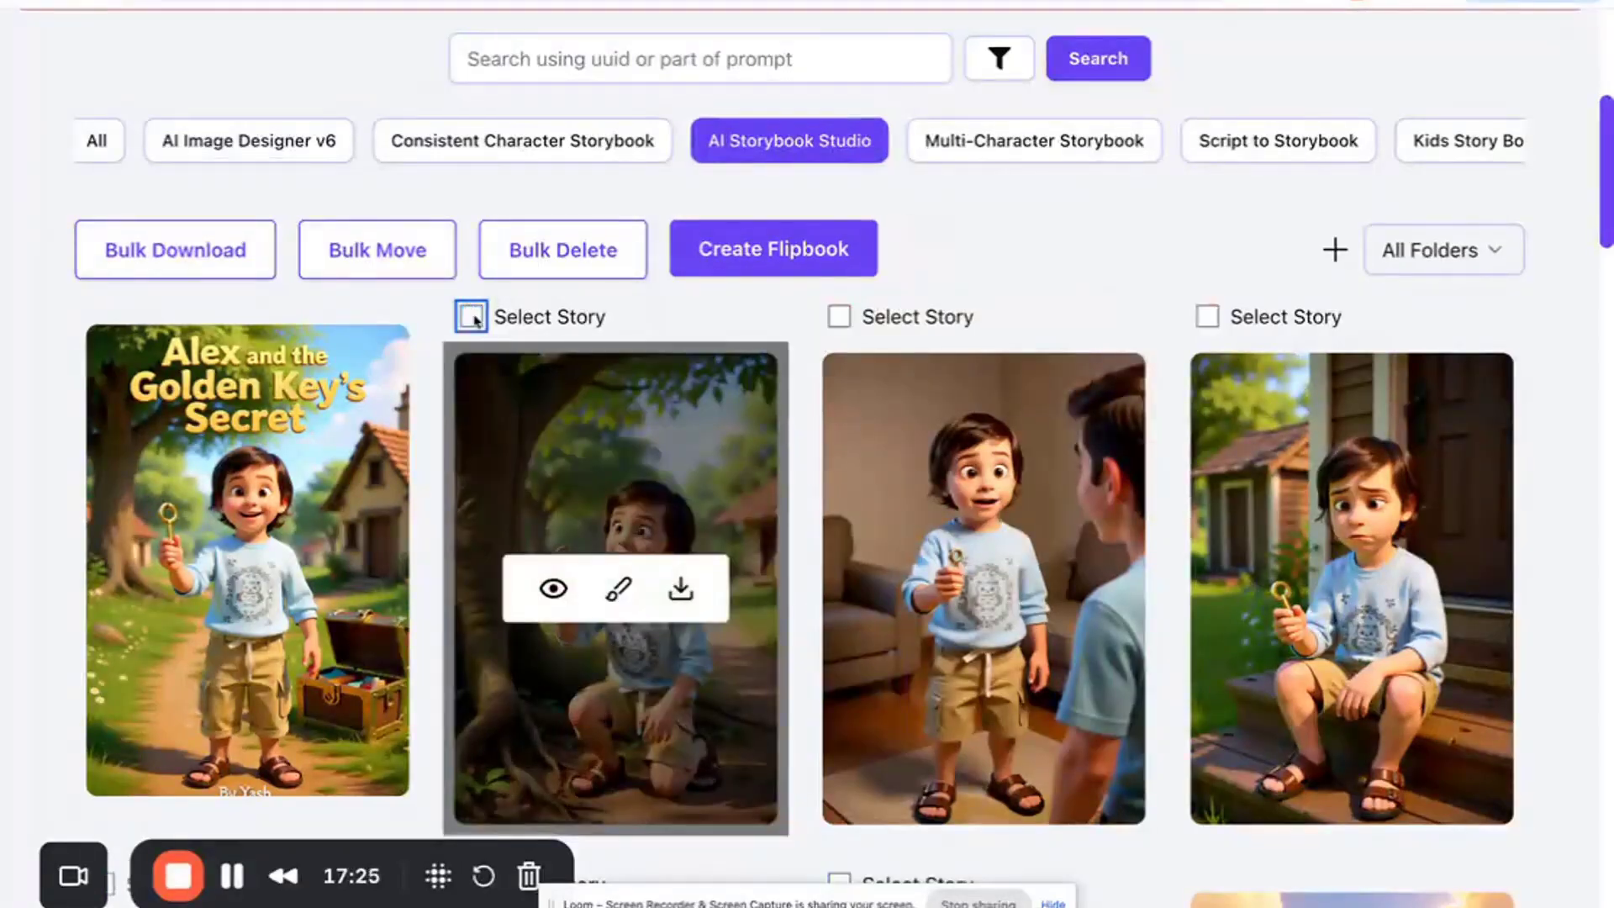
click(471, 317)
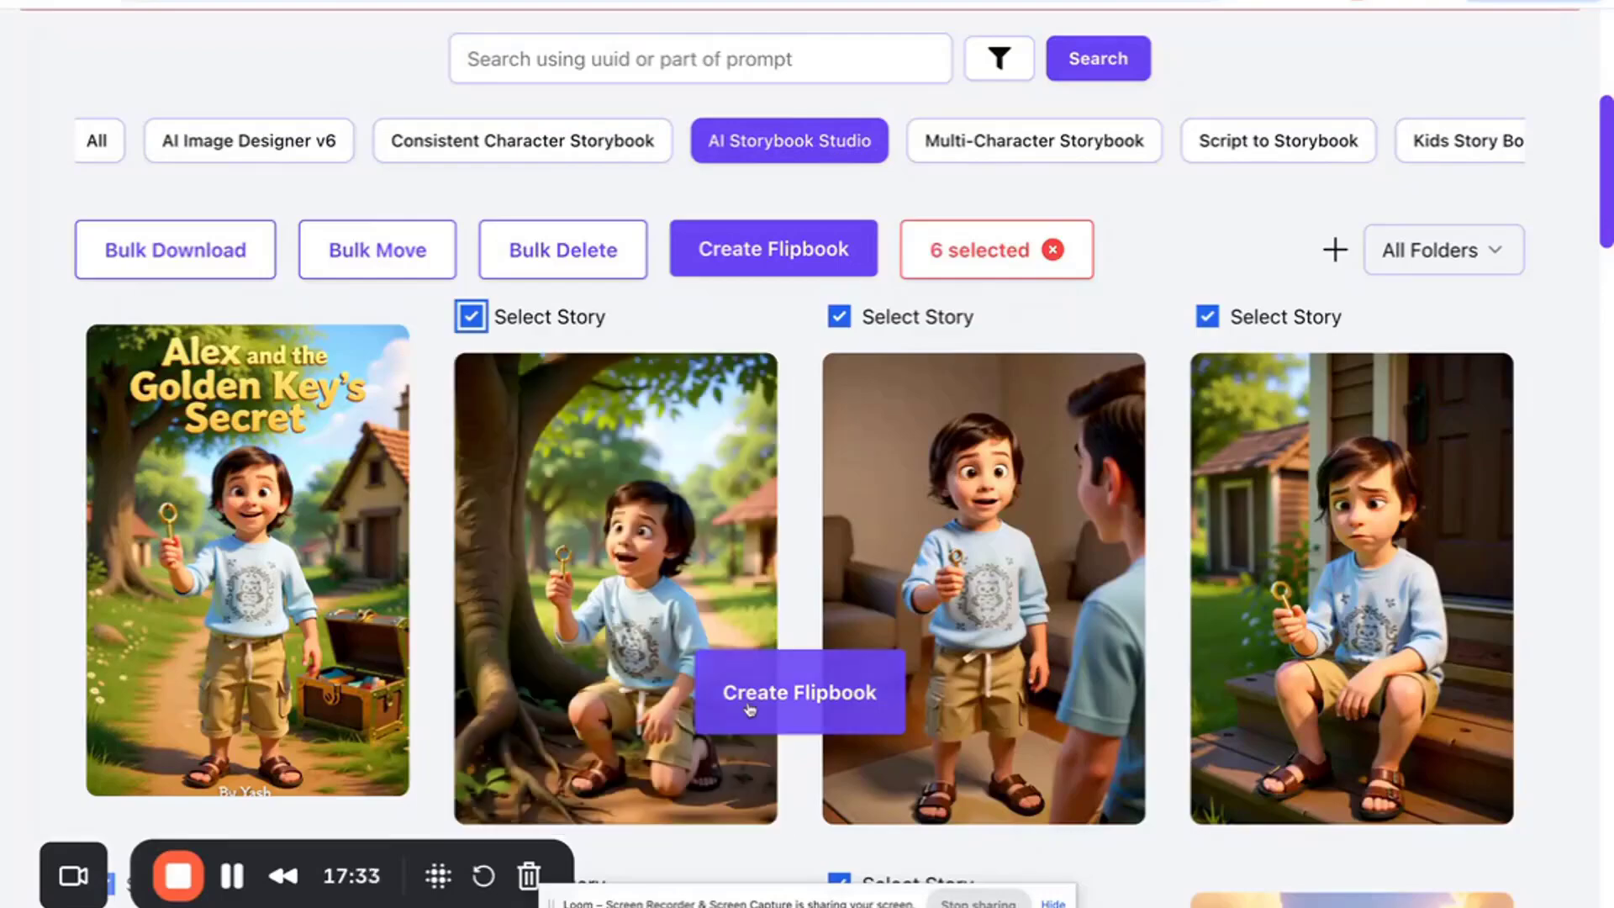
click(749, 706)
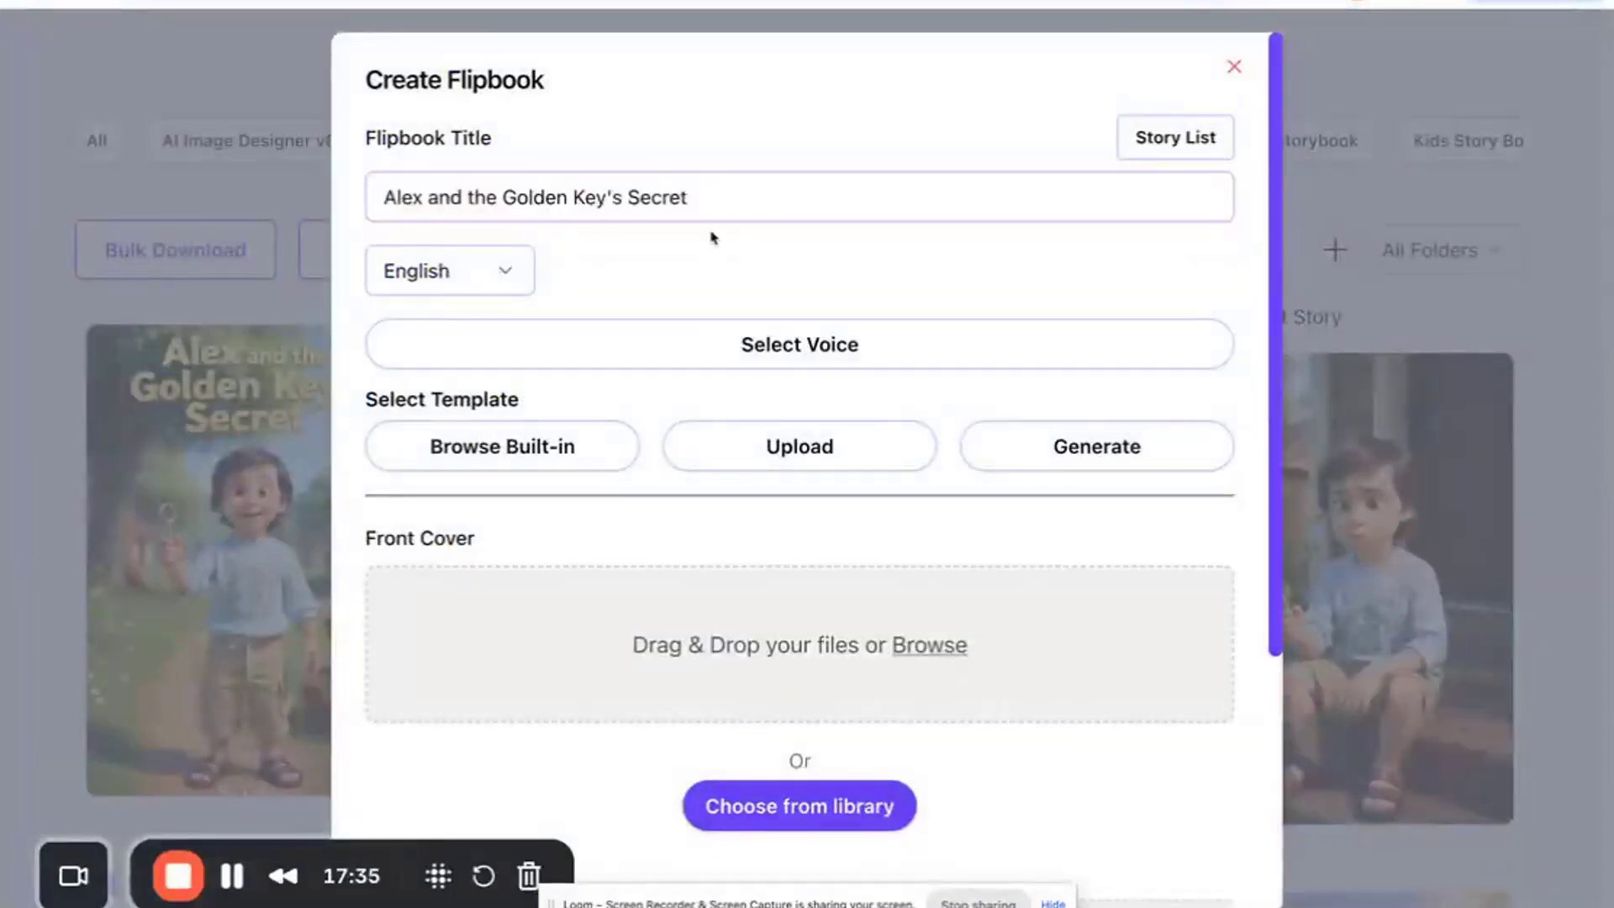
- Browse the flipbook language options and keep English selected
click(521, 275)
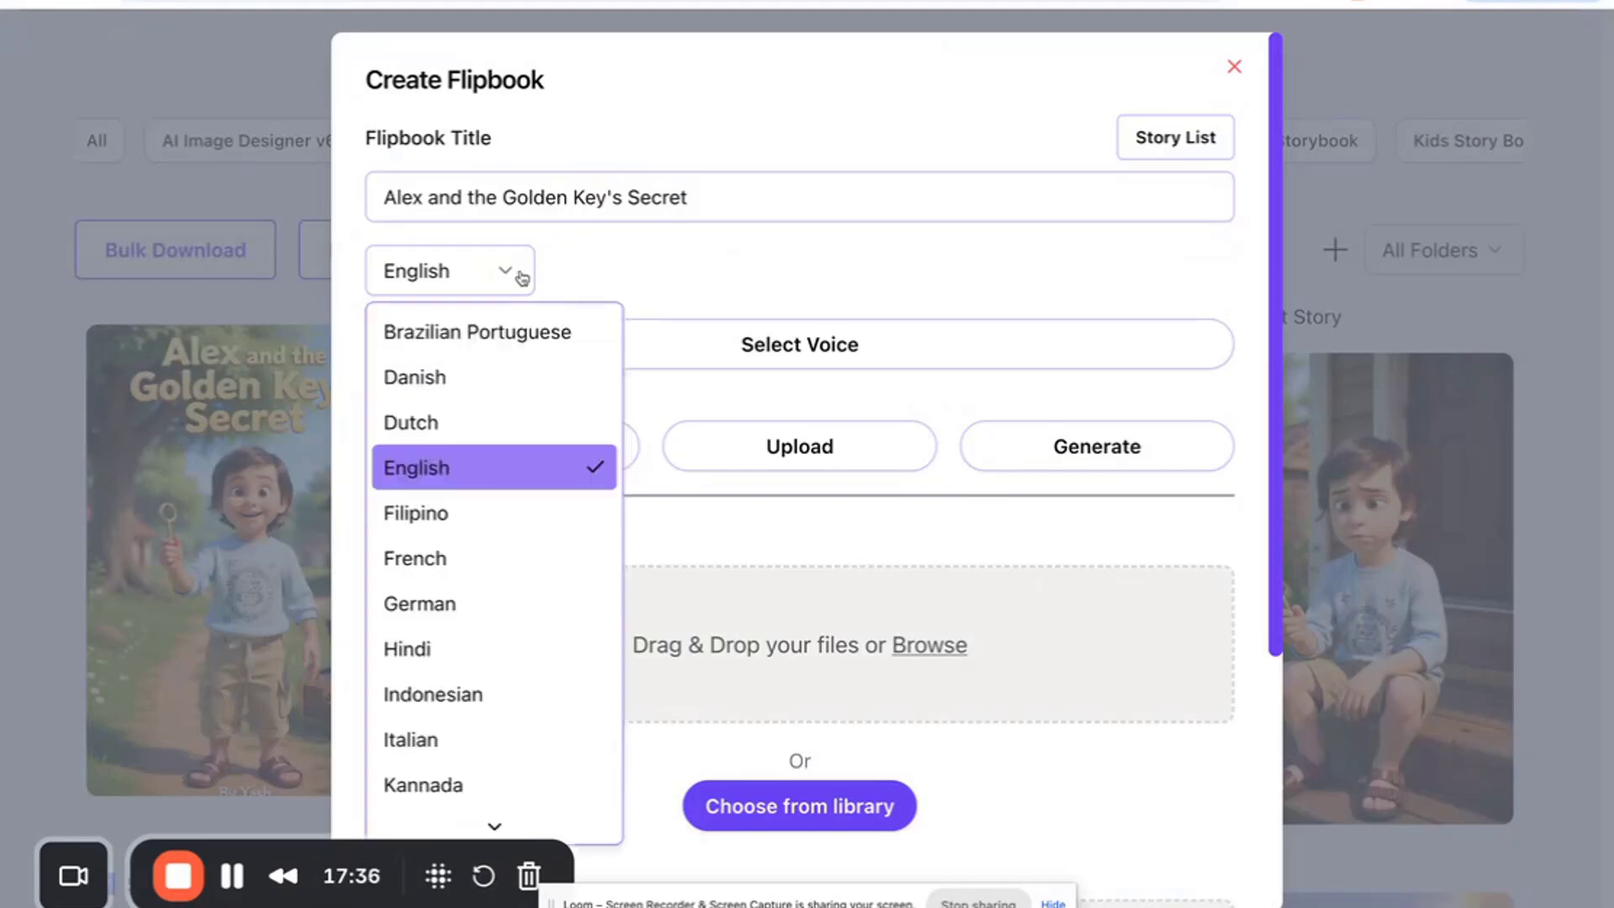
click(630, 246)
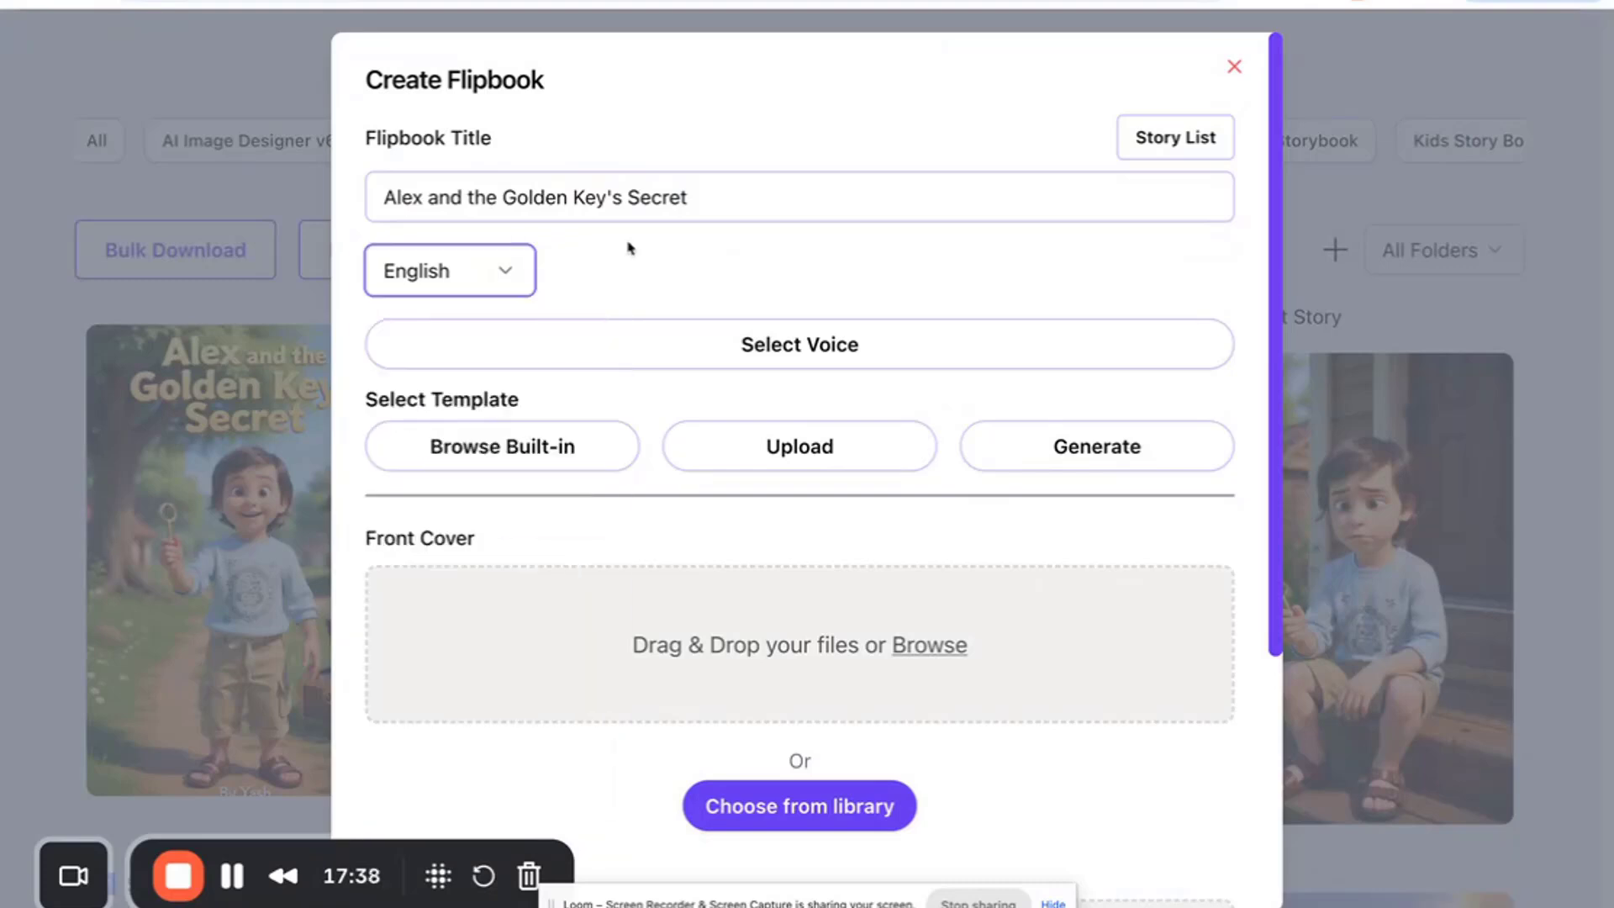
click(528, 274)
scroll(500, 512, down, 2)
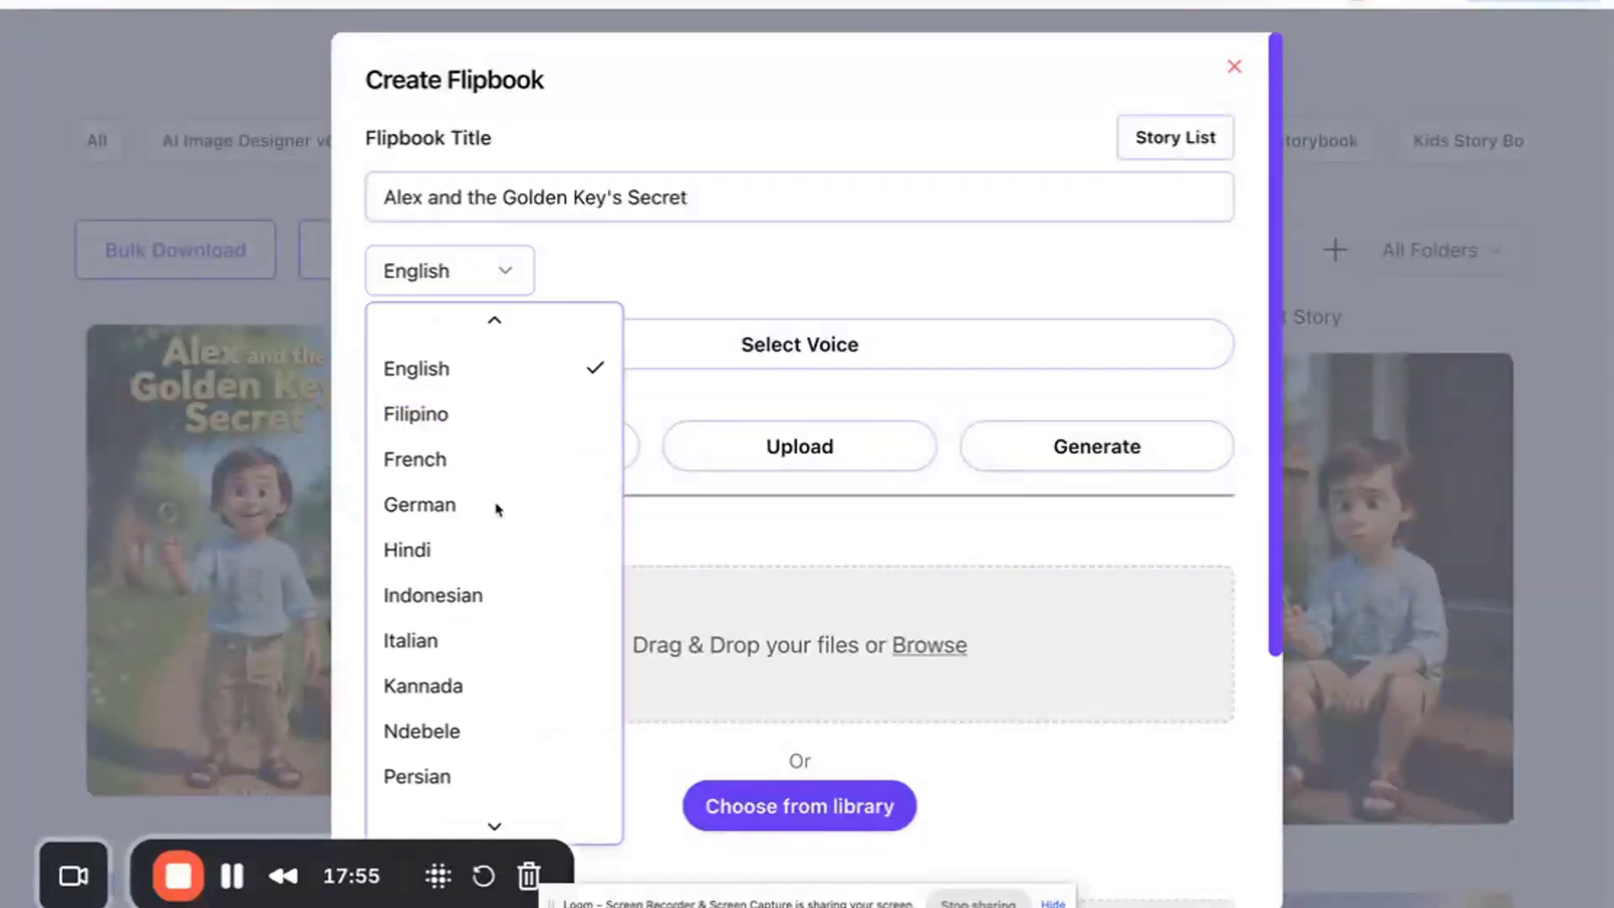
scroll(464, 534, down, 4)
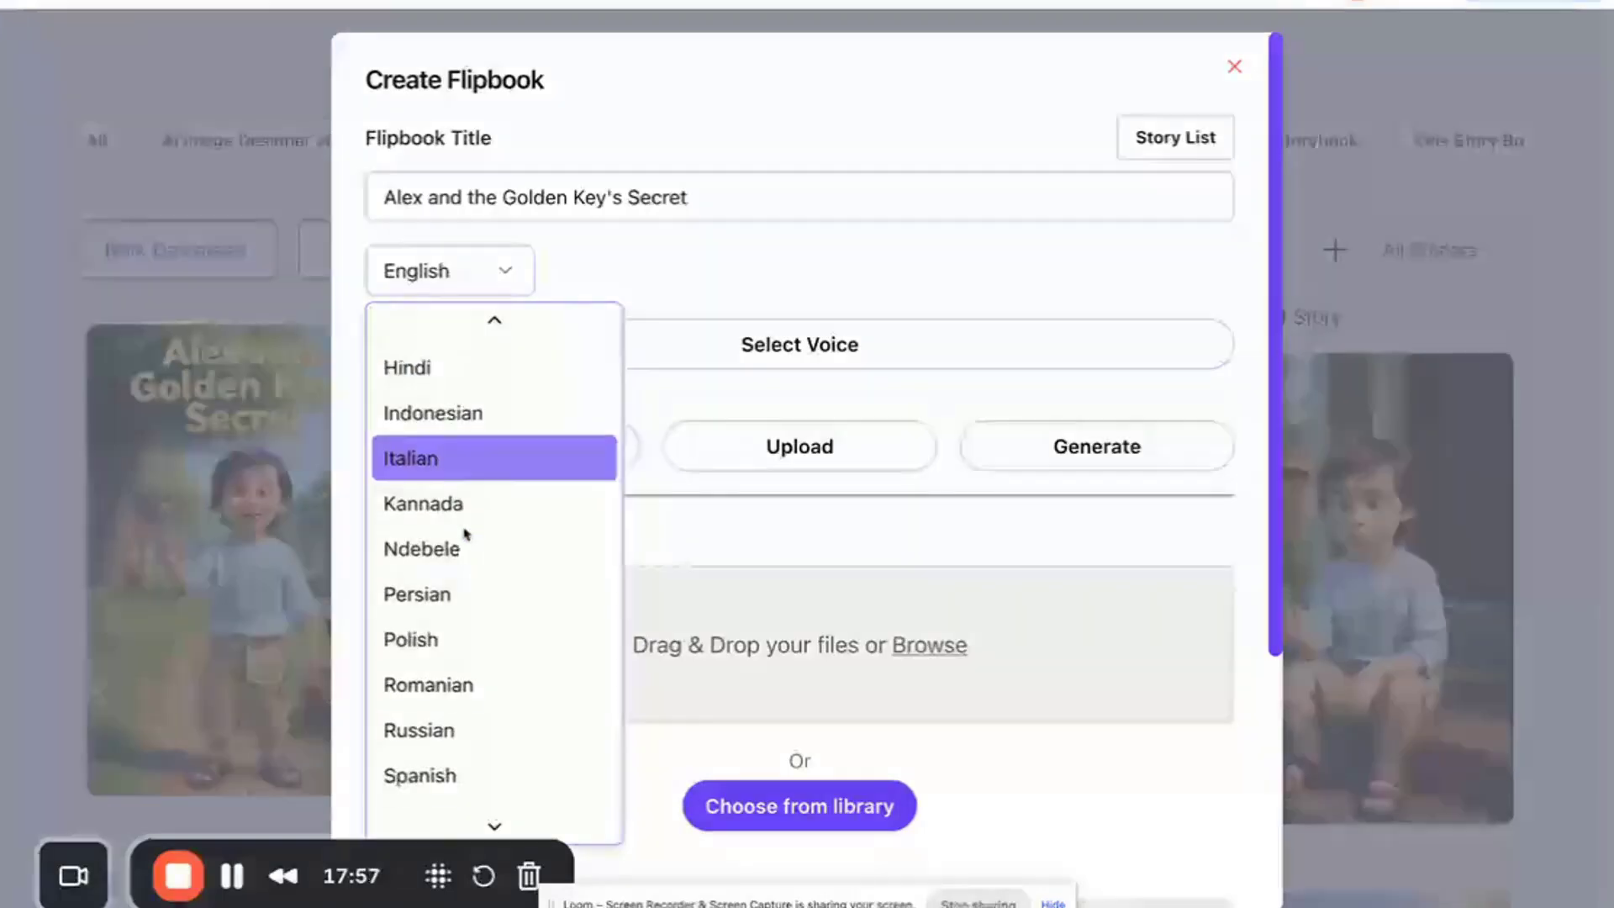
scroll(465, 534, down, 3)
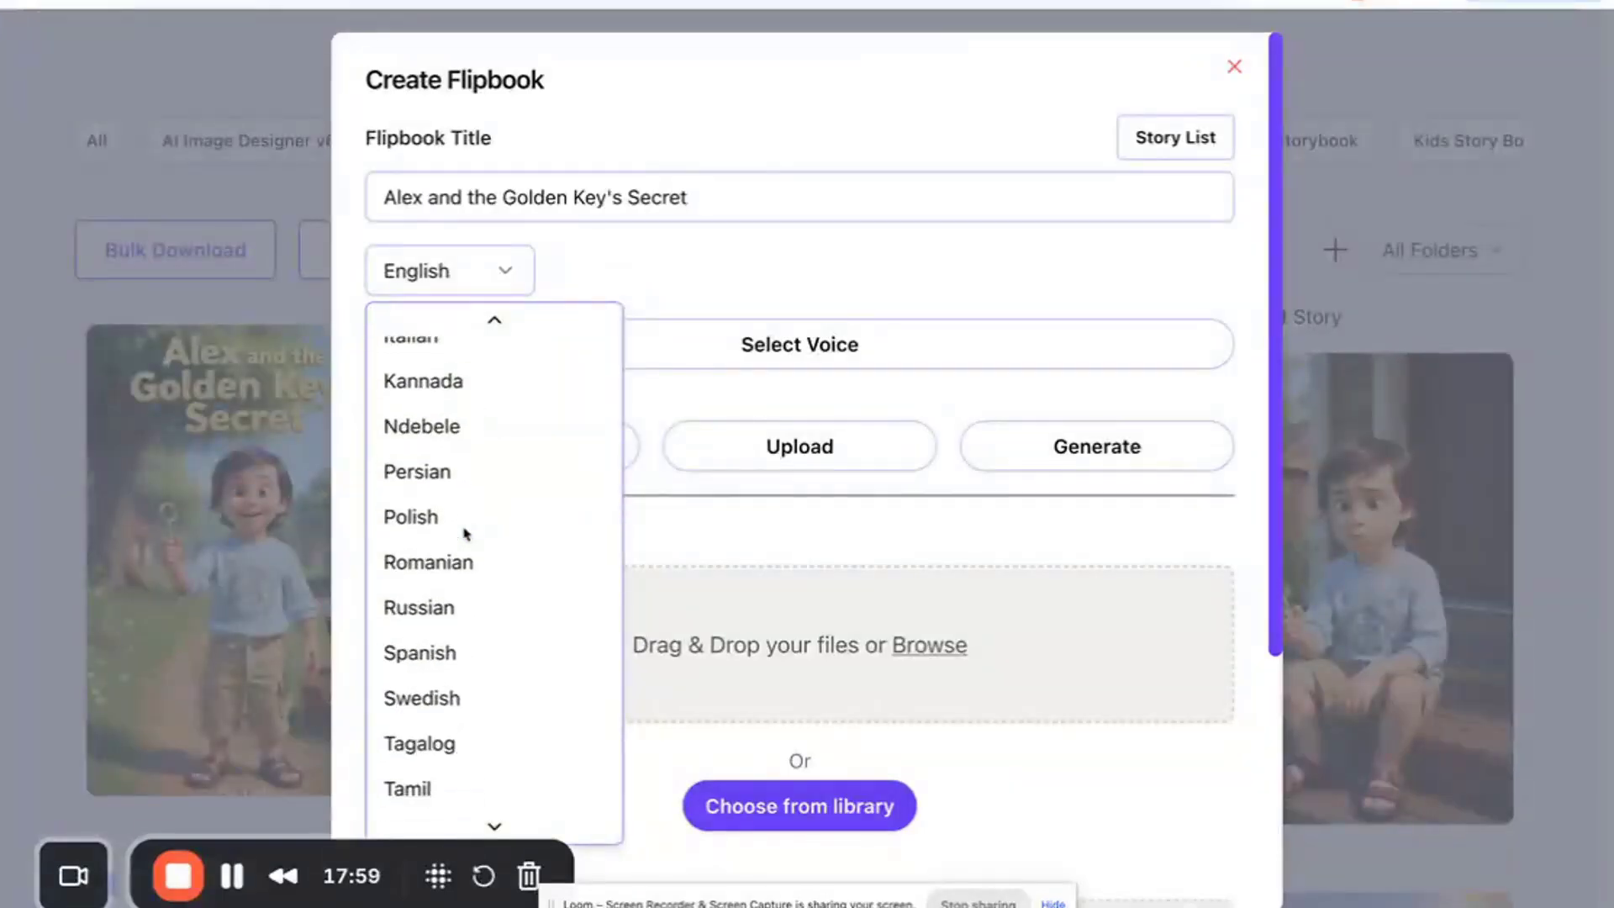
scroll(465, 531, up, 1)
scroll(417, 623, up, 3)
scroll(418, 623, up, 5)
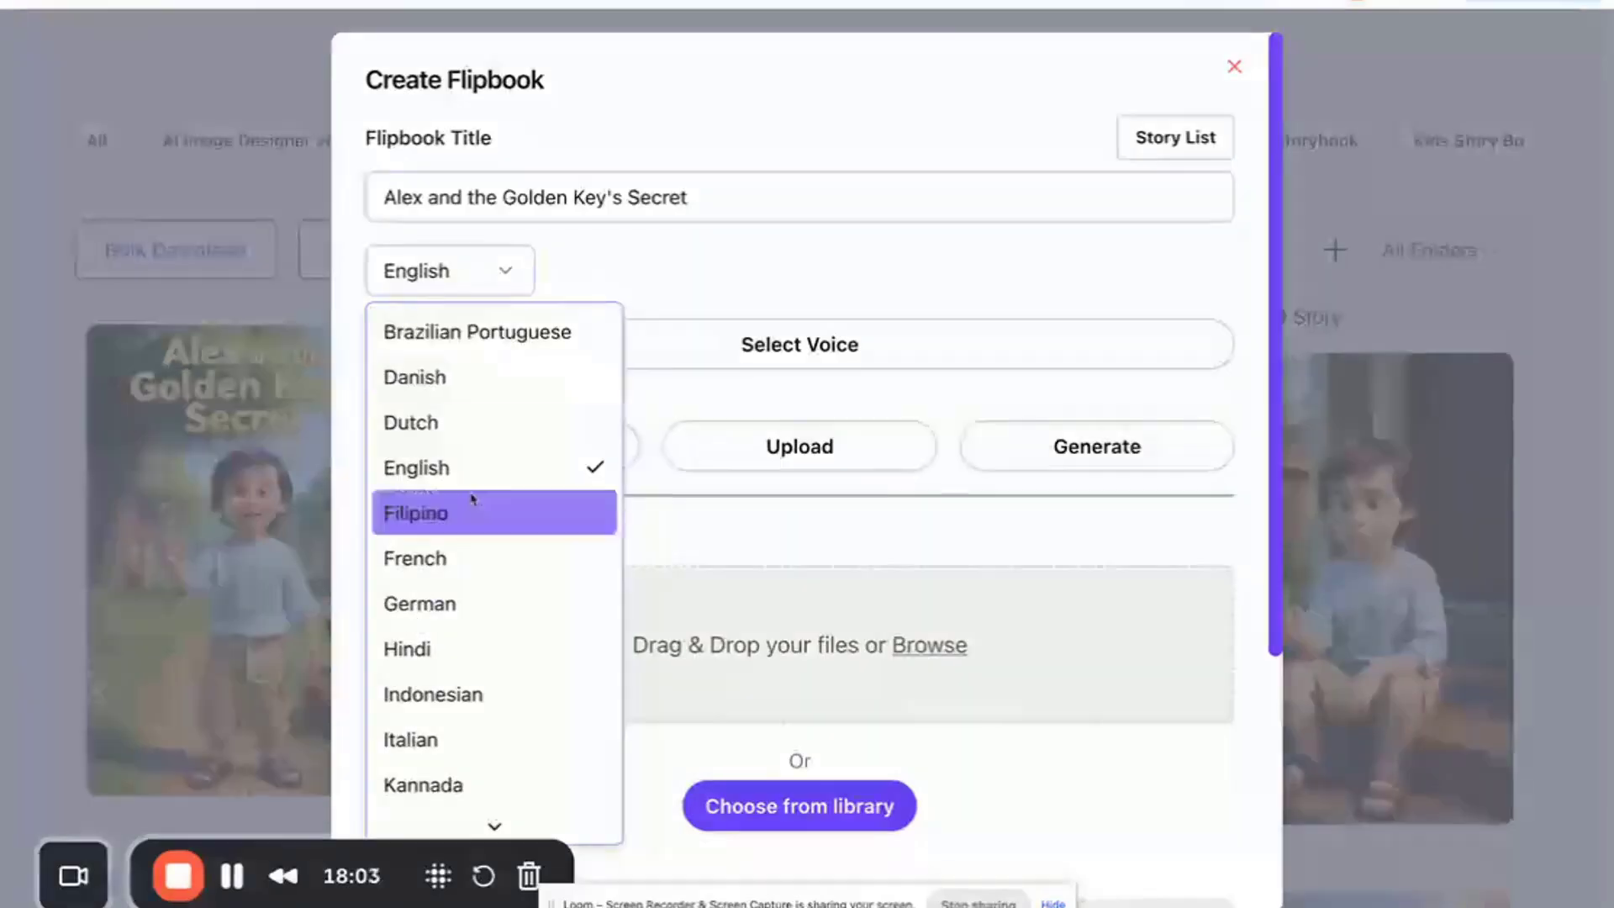
click(469, 460)
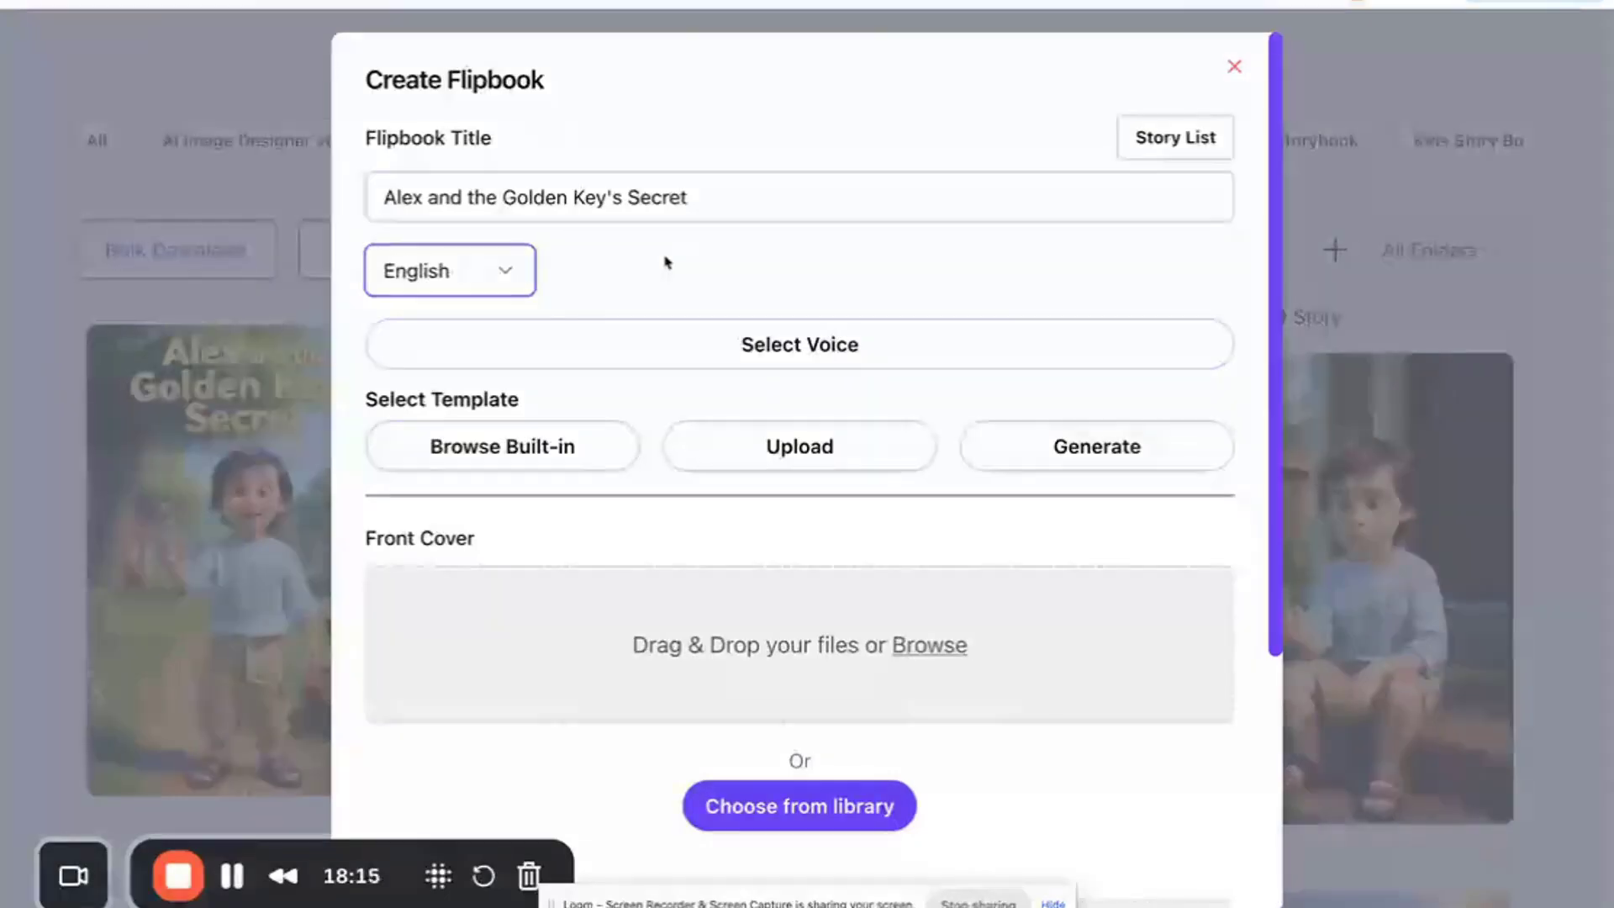
- Preview the built-in flipbook templates, then open the Generate Template form instead
scroll(660, 542, down, 1)
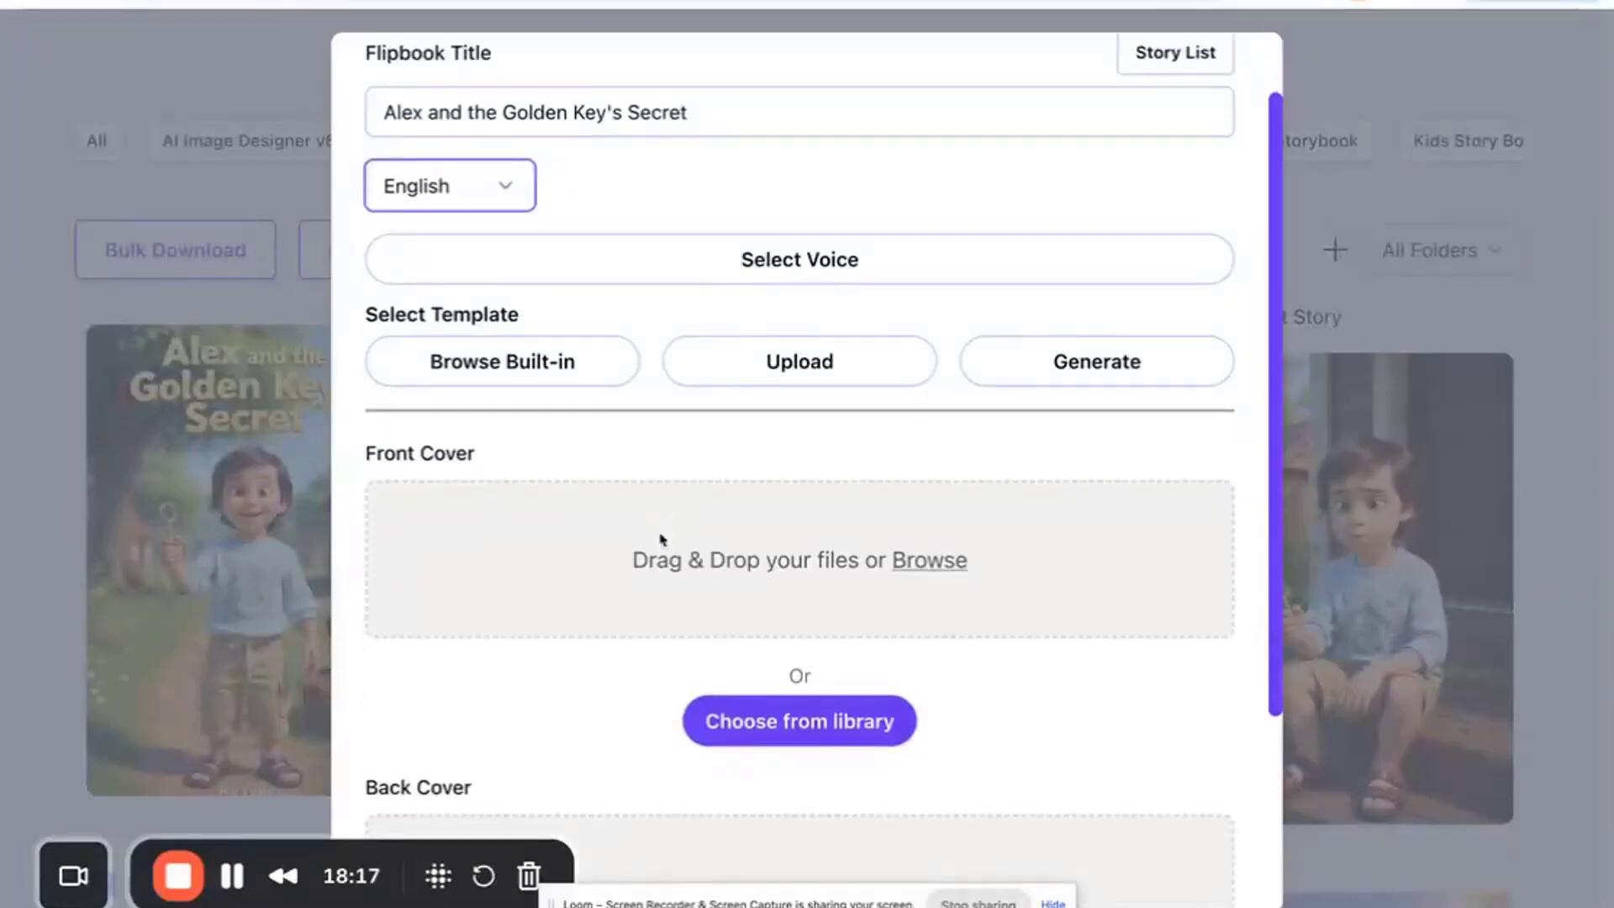
click(550, 365)
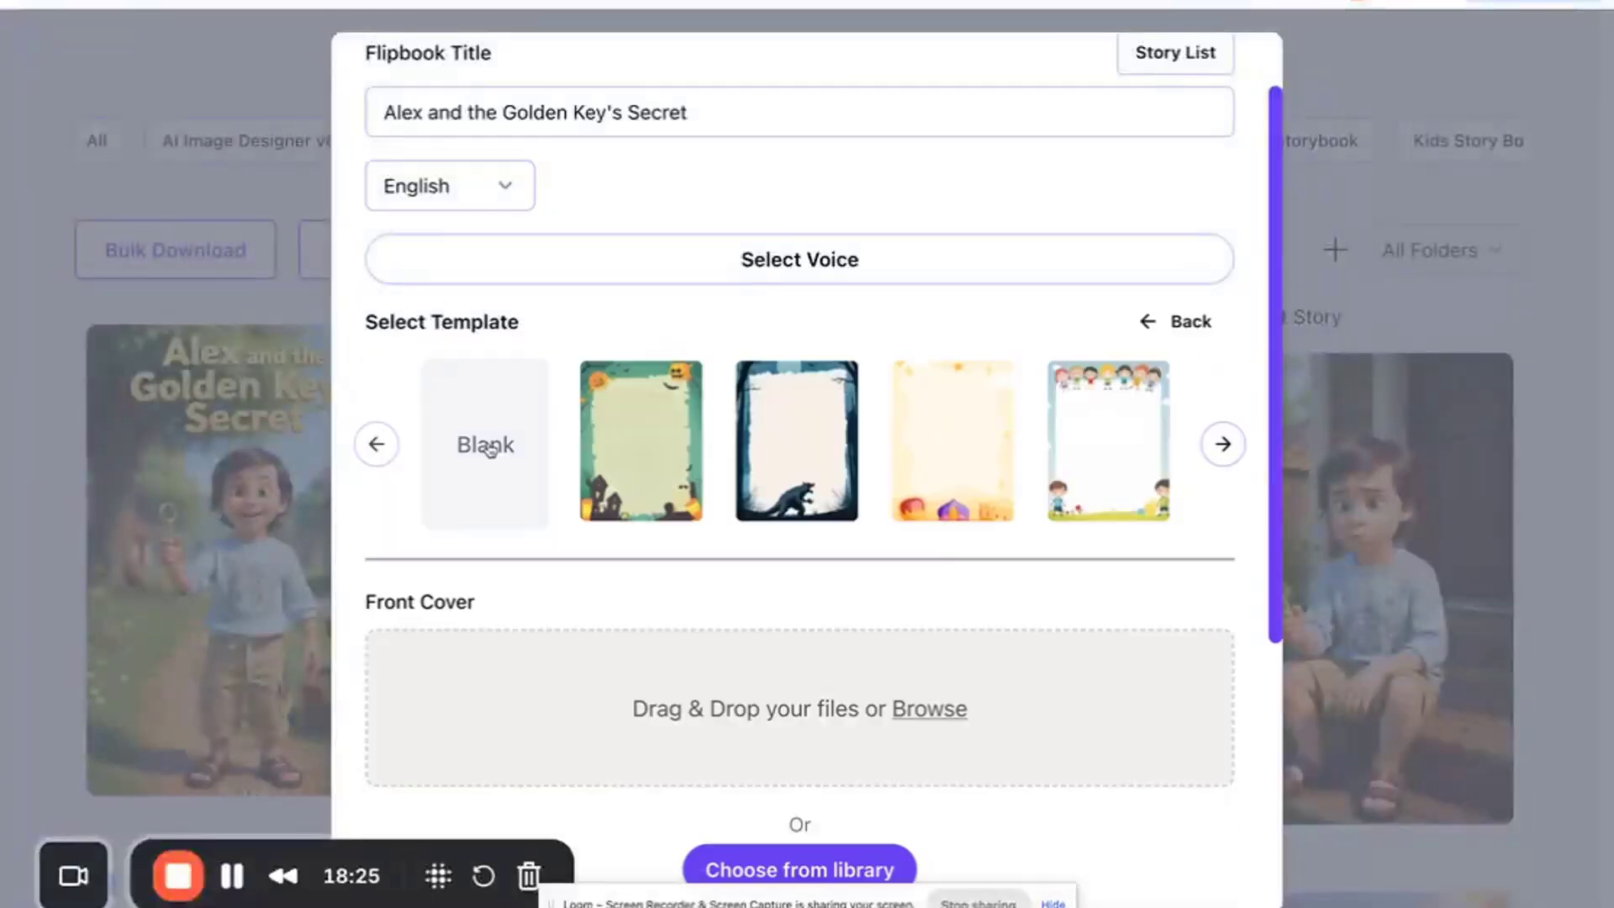
click(1200, 325)
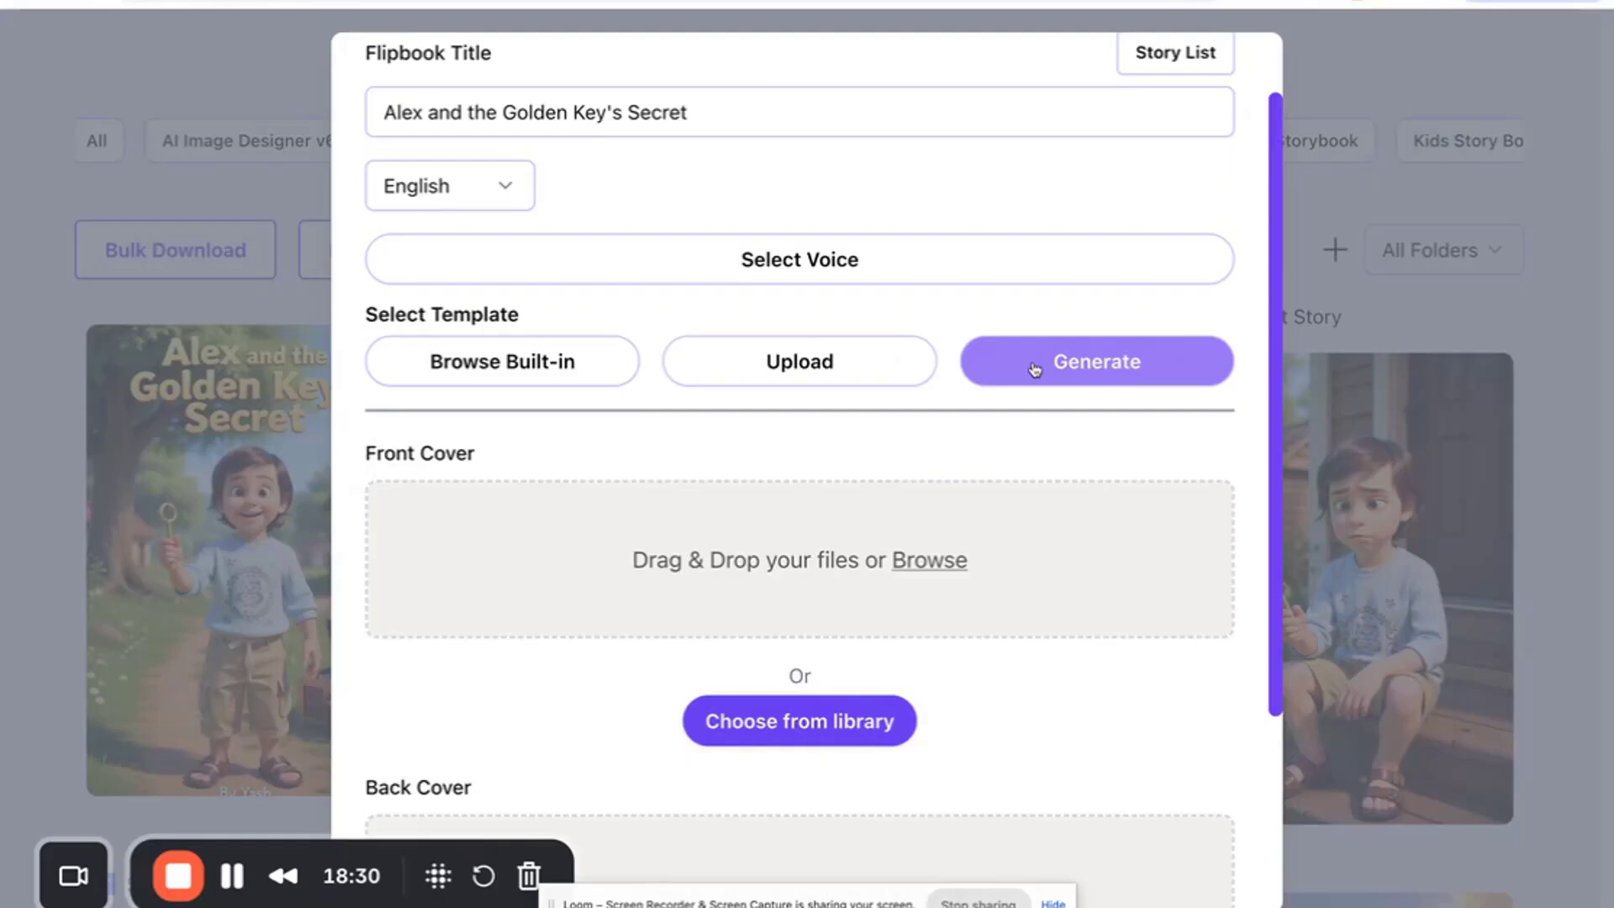
click(1130, 361)
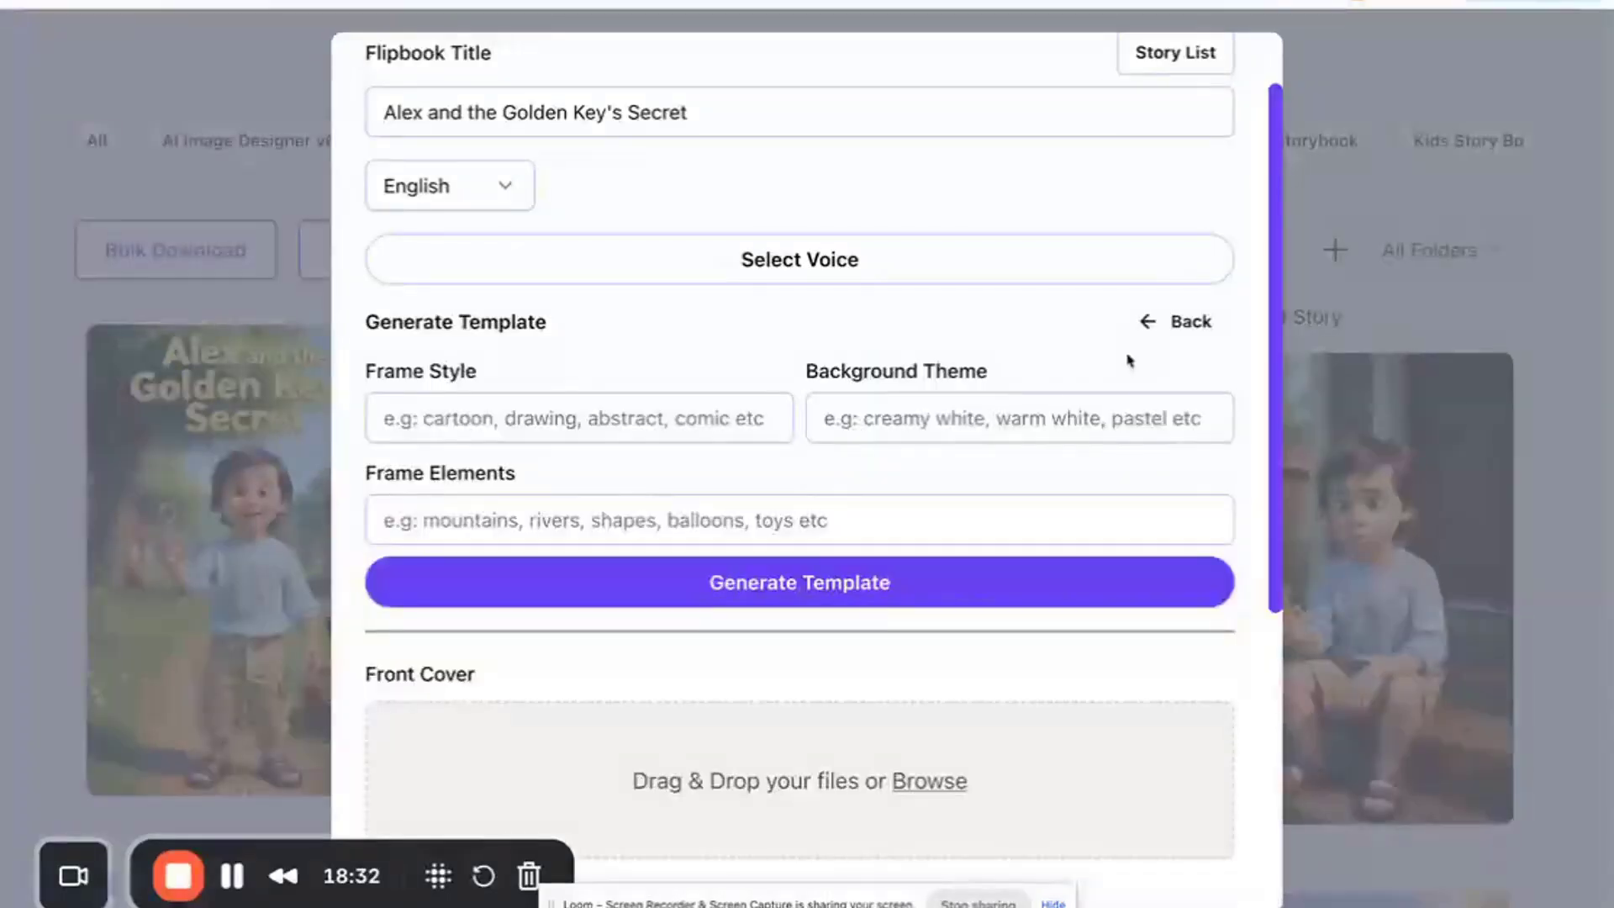
- Leave the Generate Template form, browse the built-in template carousel, pick Blank, and return to the template options
click(1177, 321)
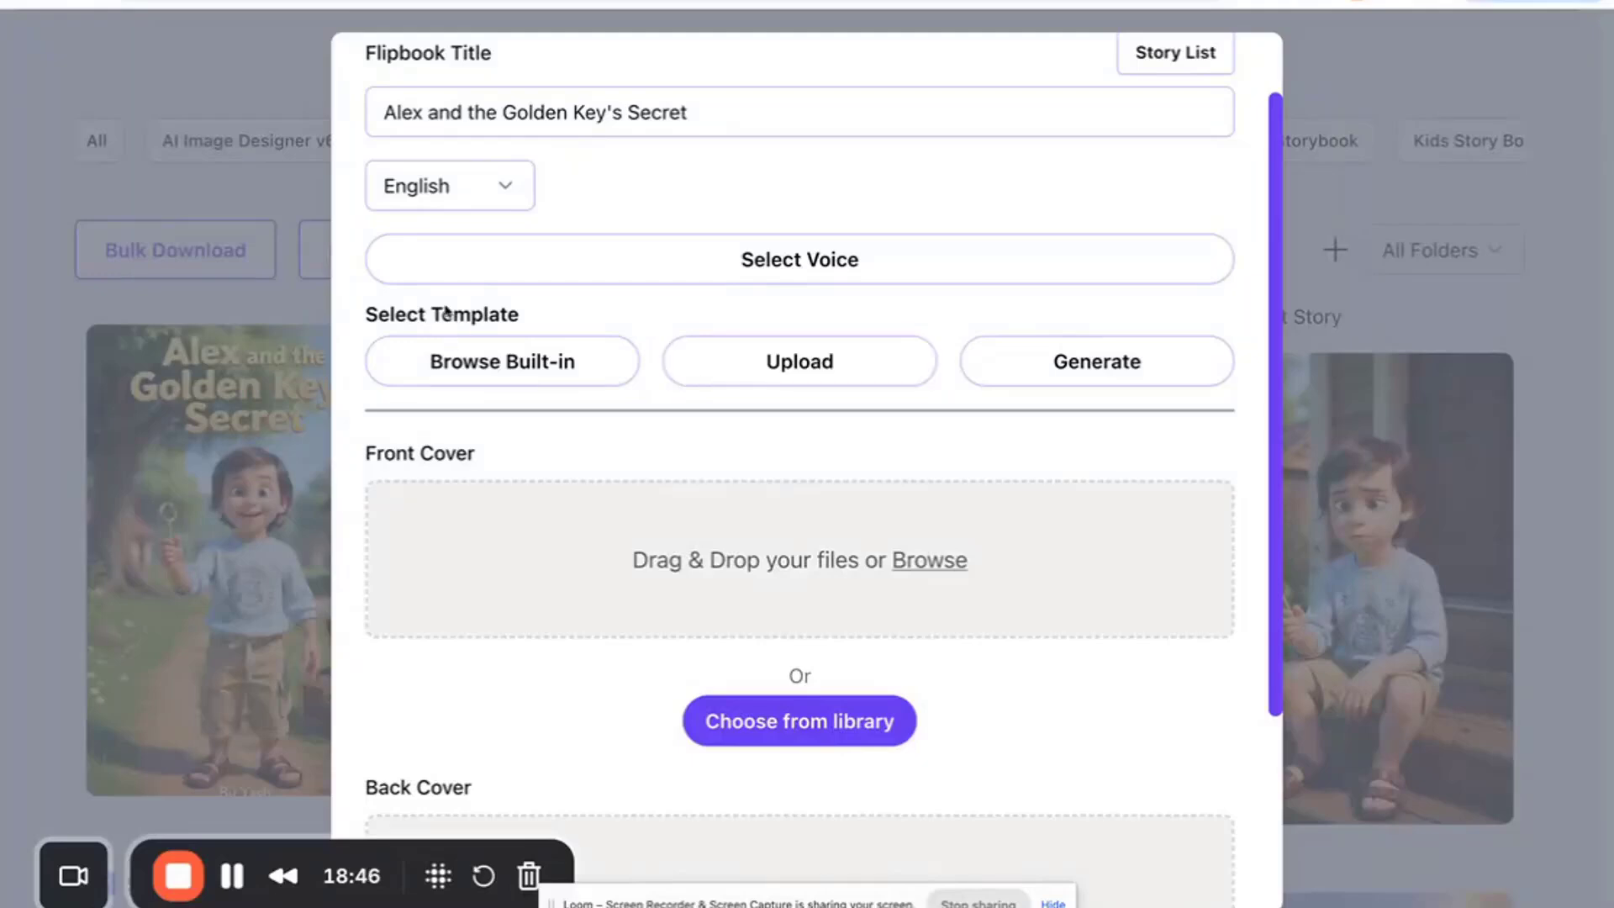
click(535, 368)
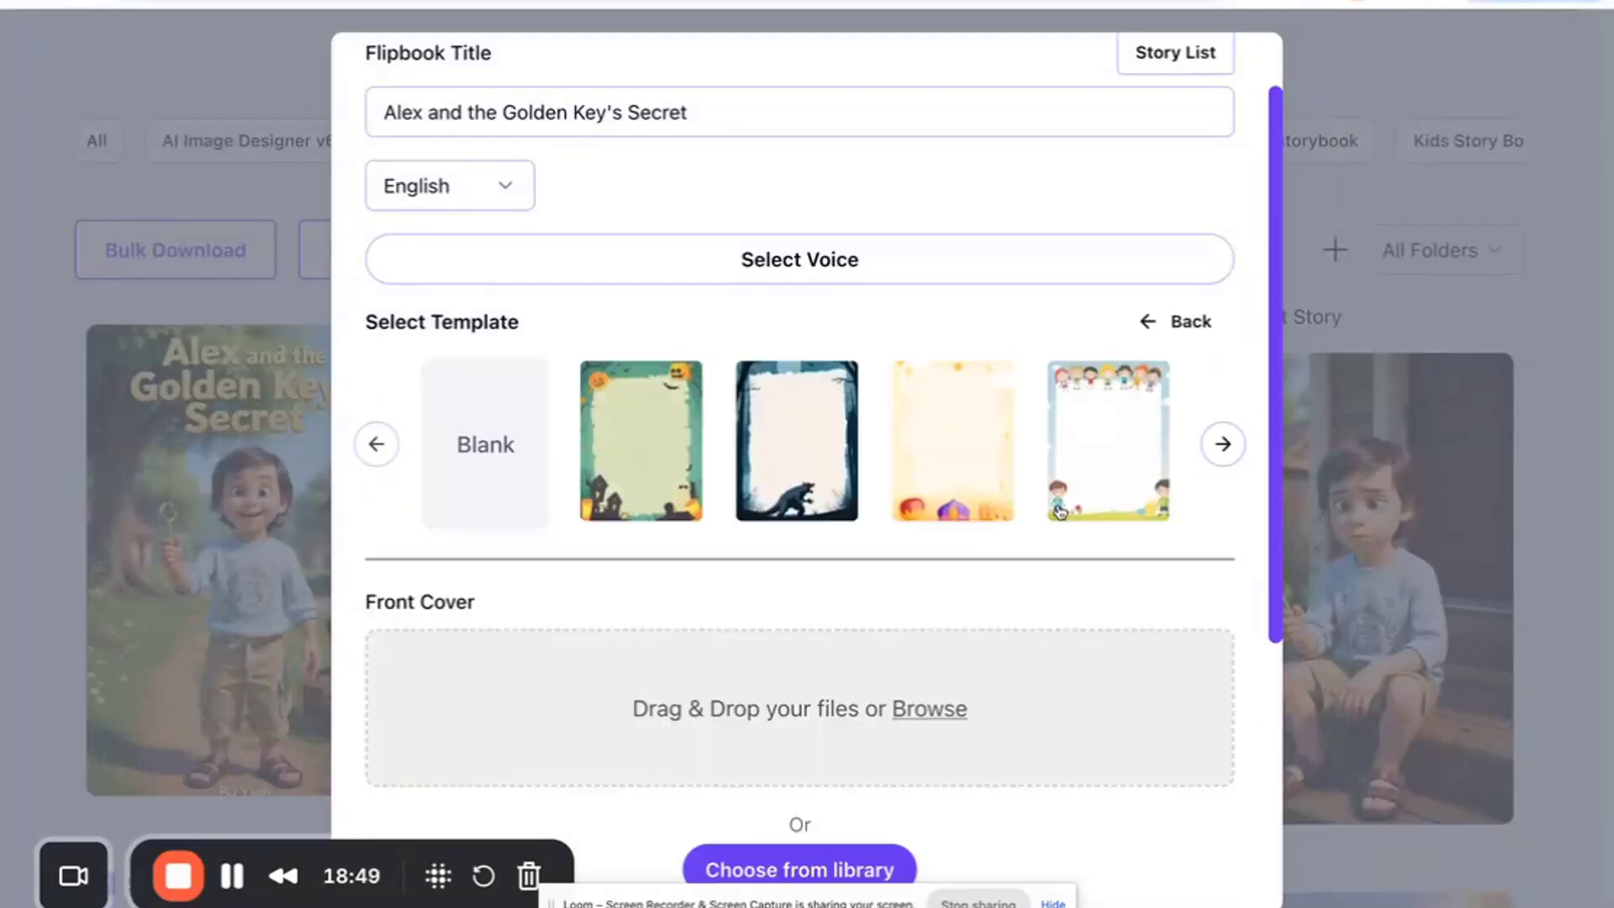
click(1223, 444)
click(1224, 444)
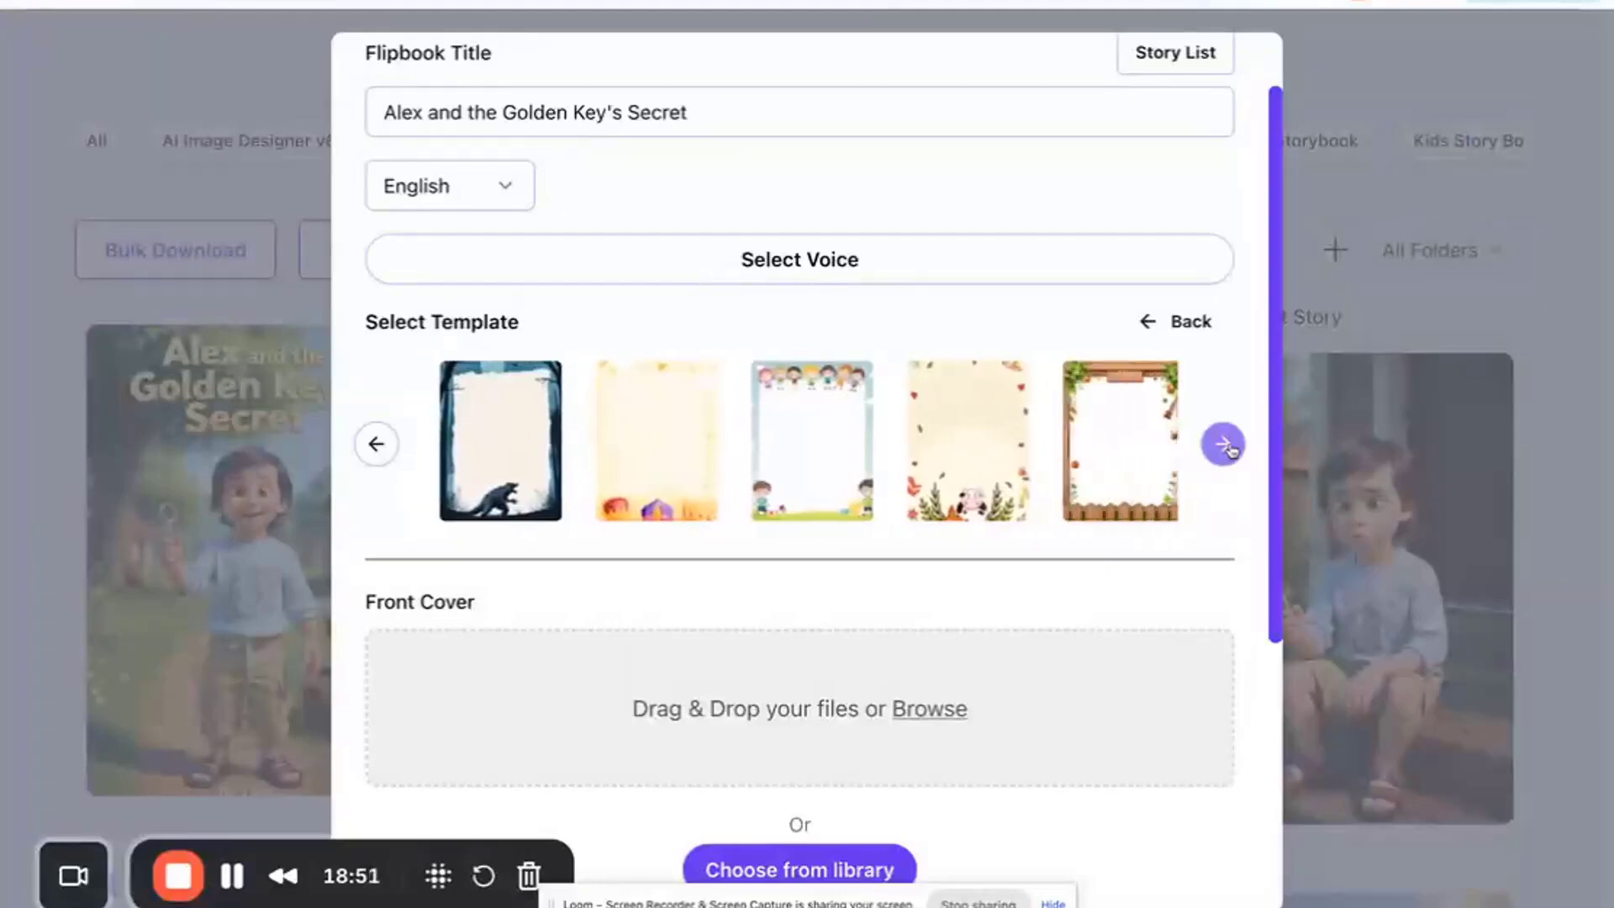
click(1224, 444)
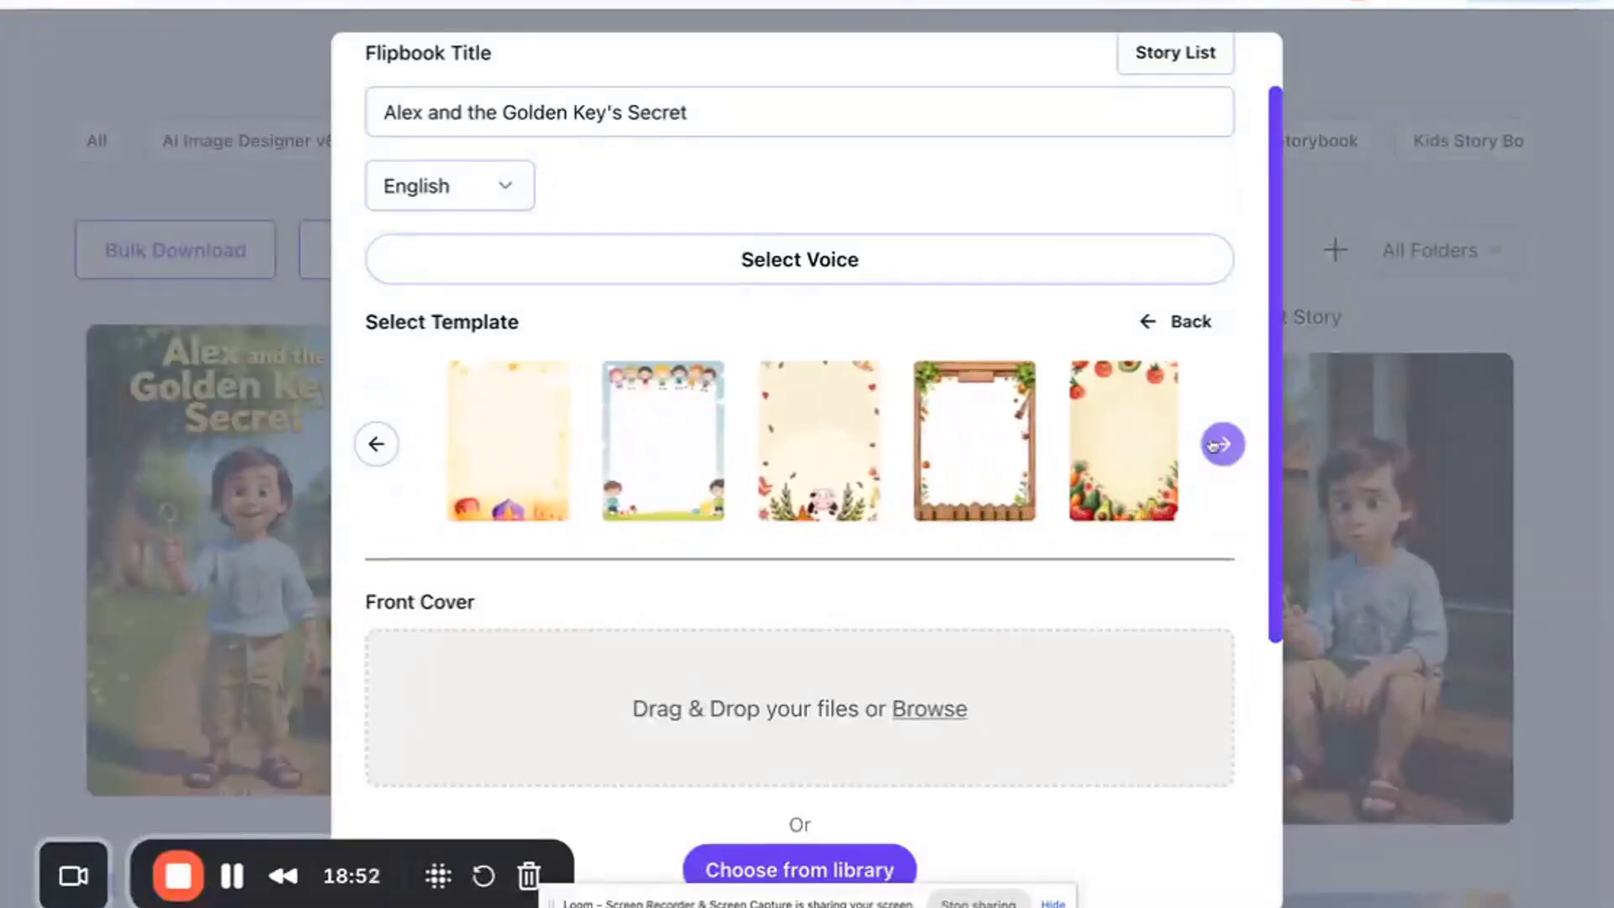
click(374, 444)
click(374, 444)
click(374, 444)
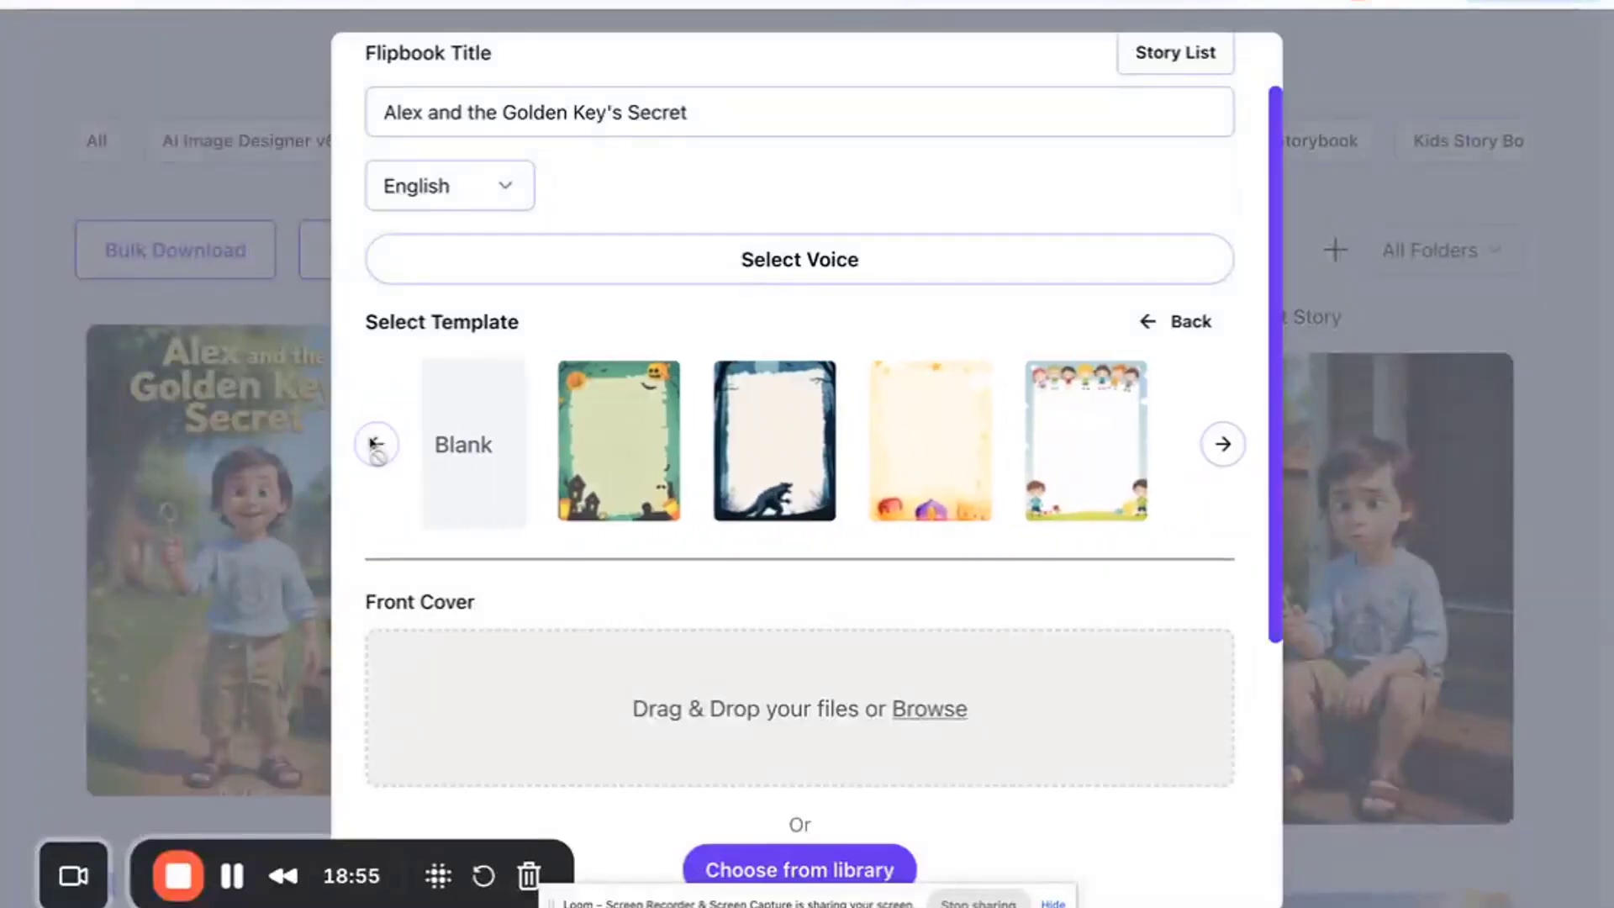
click(457, 436)
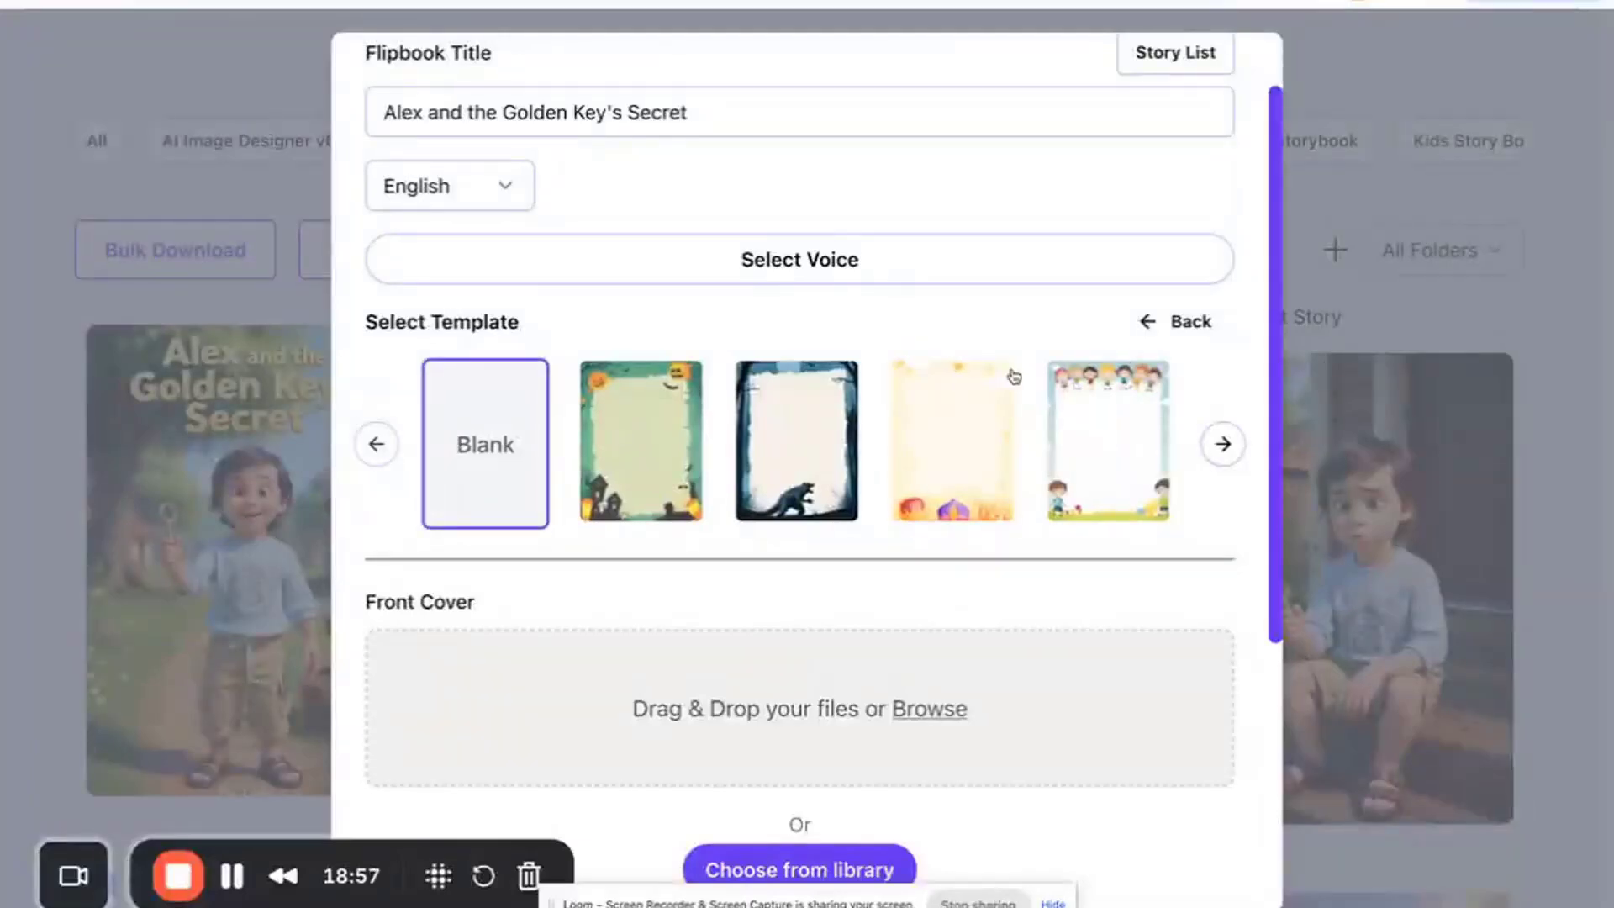
click(1160, 328)
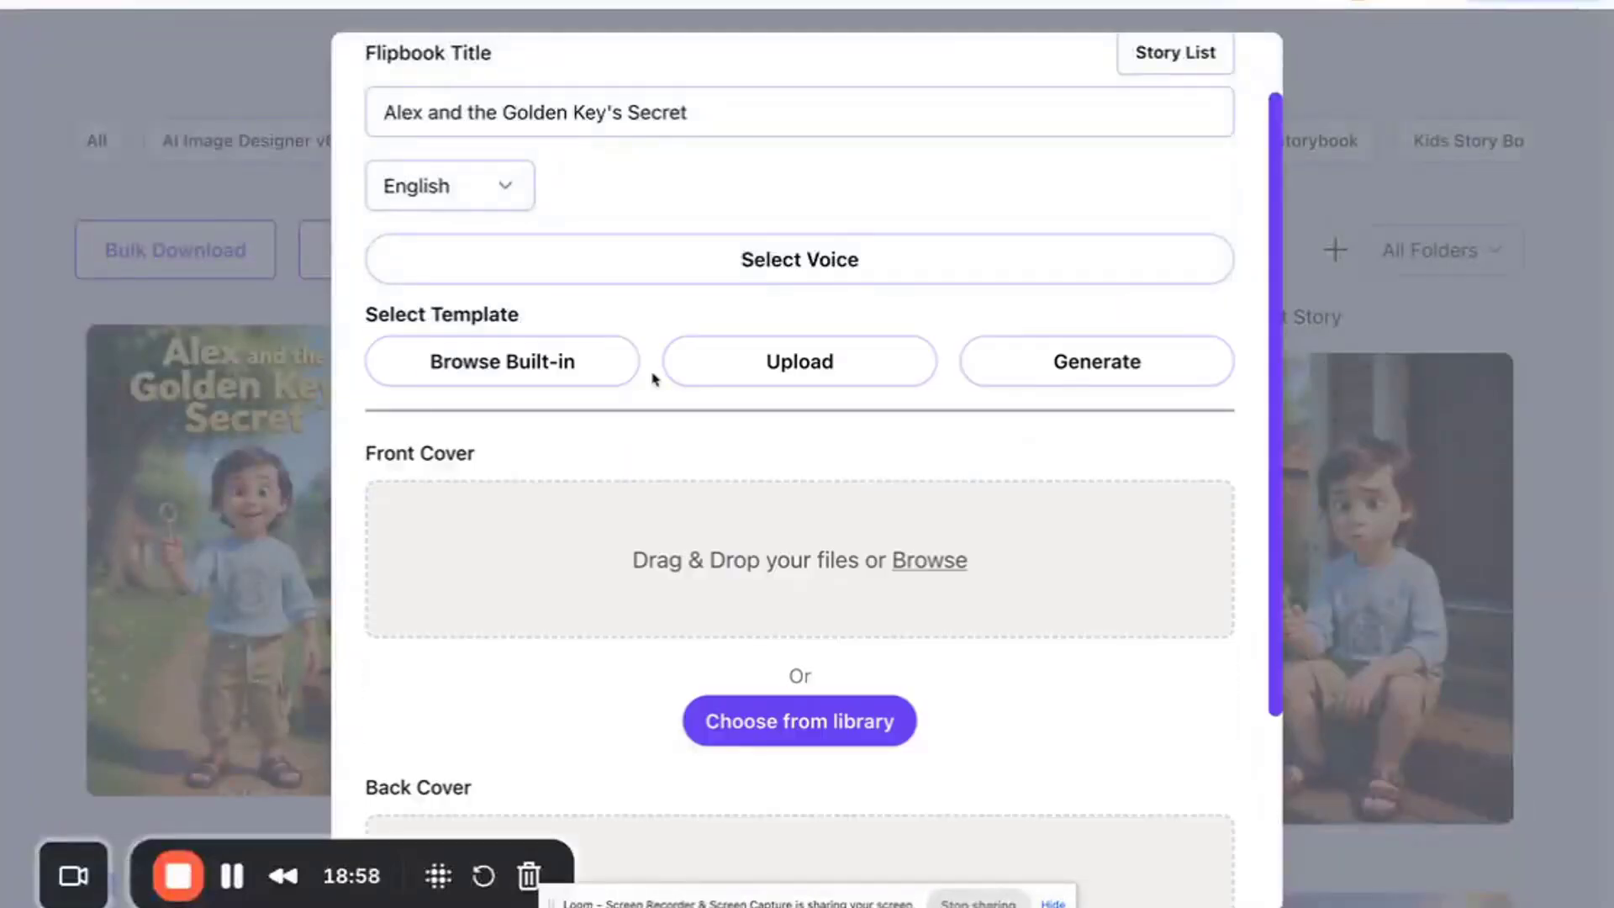
- Set the flipbook's front cover to the Alex and the Golden Key's Secret cover image from the media library
scroll(605, 508, down, 3)
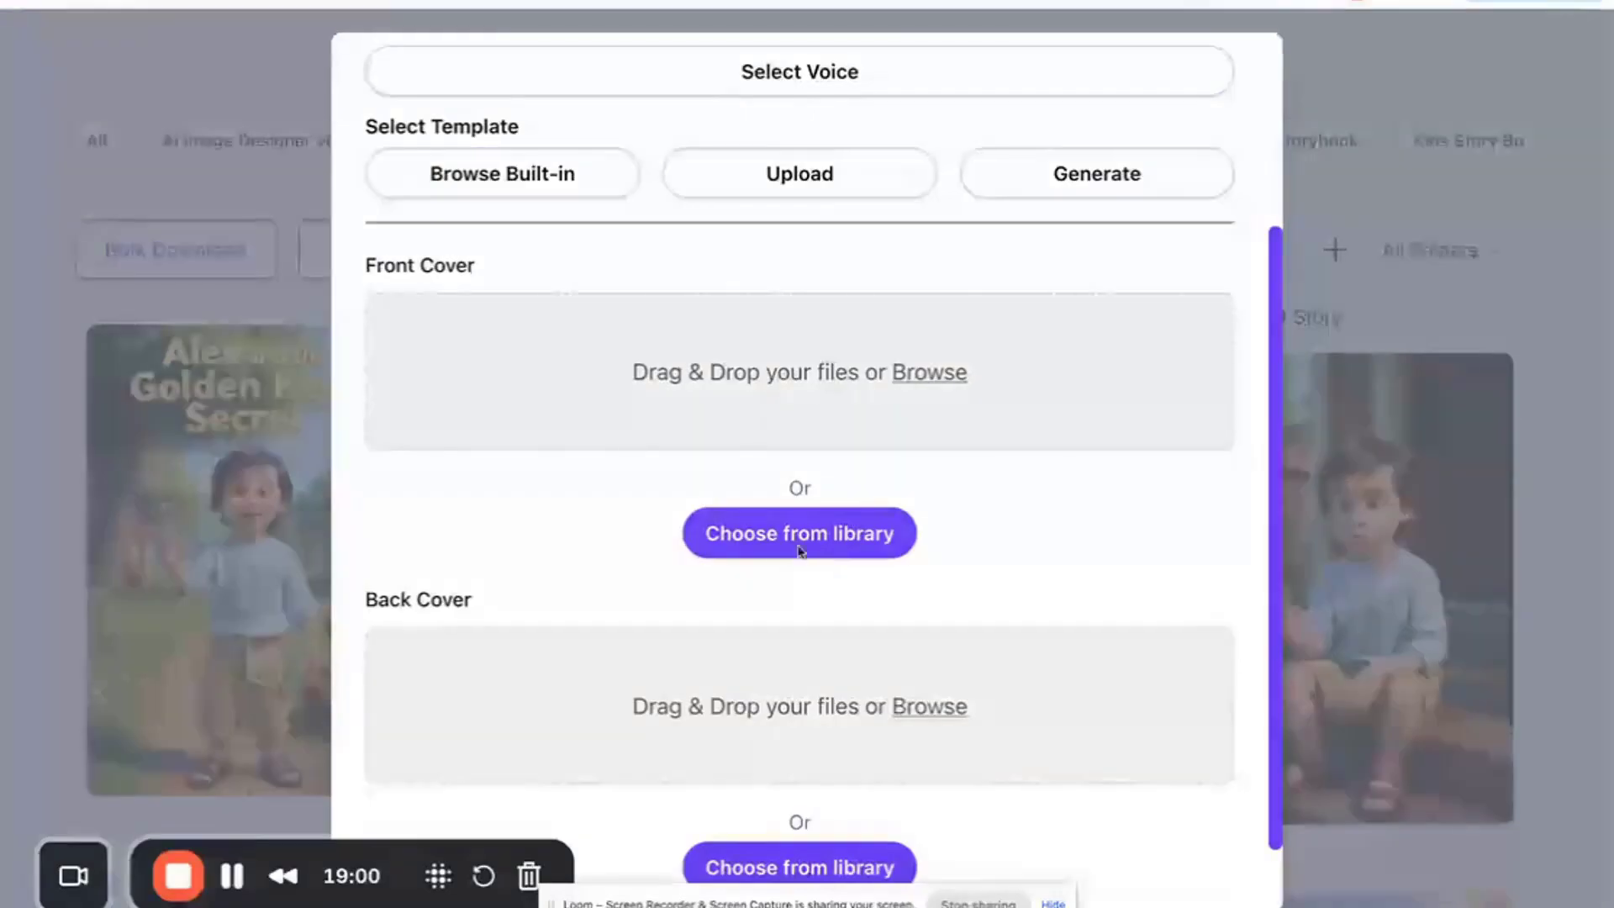
scroll(630, 439, down, 1)
click(800, 478)
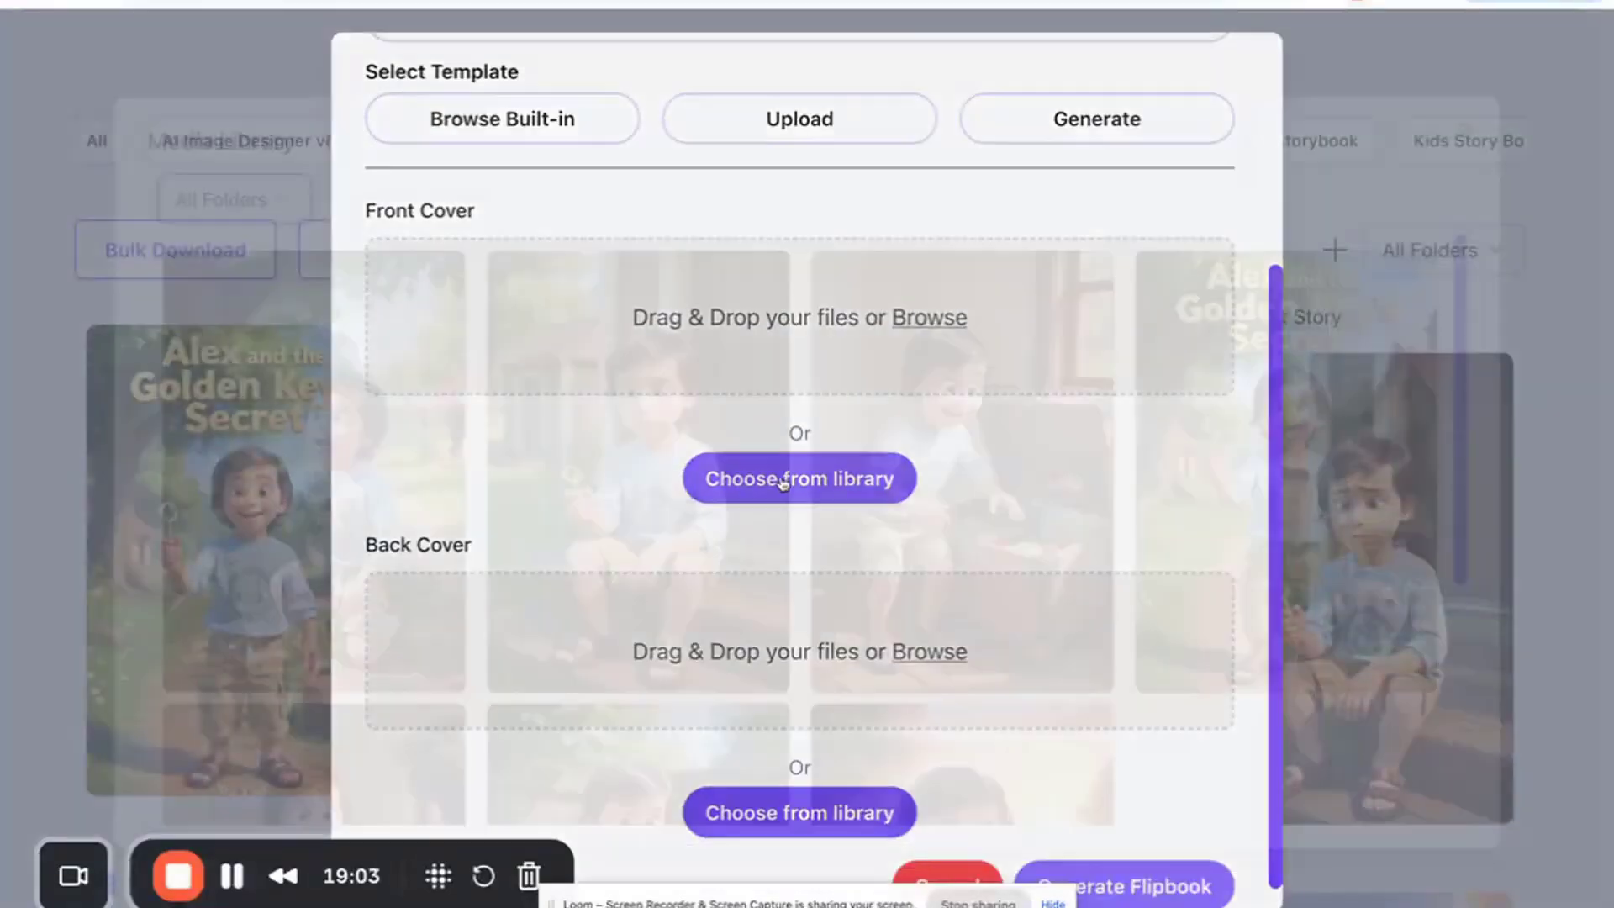
scroll(807, 530, down, 2)
scroll(562, 522, down, 3)
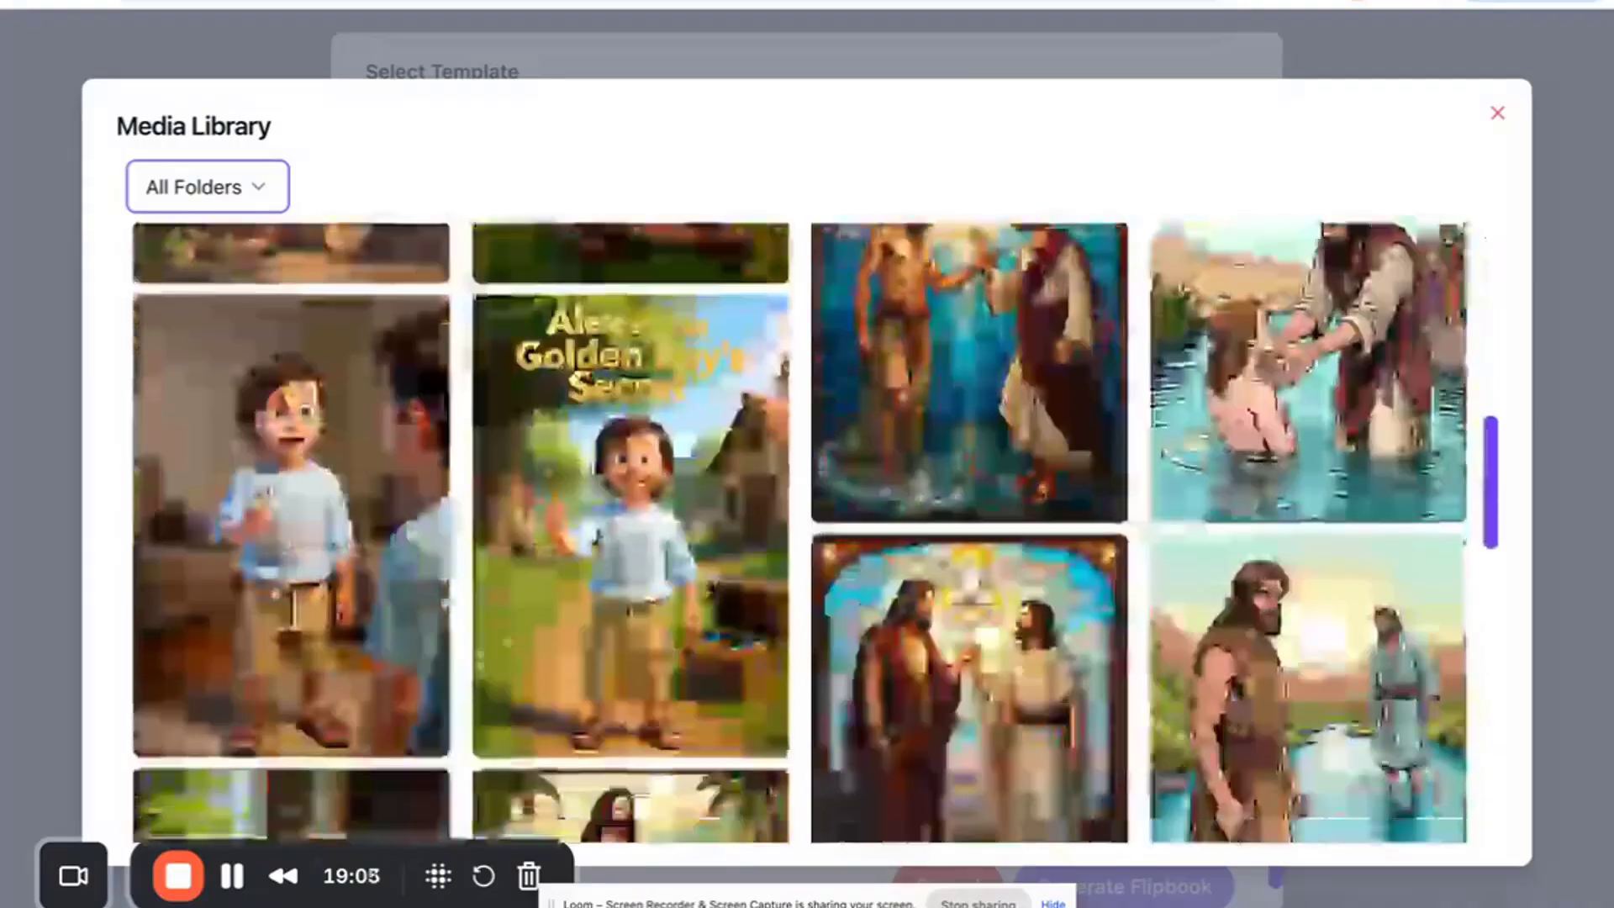
click(561, 523)
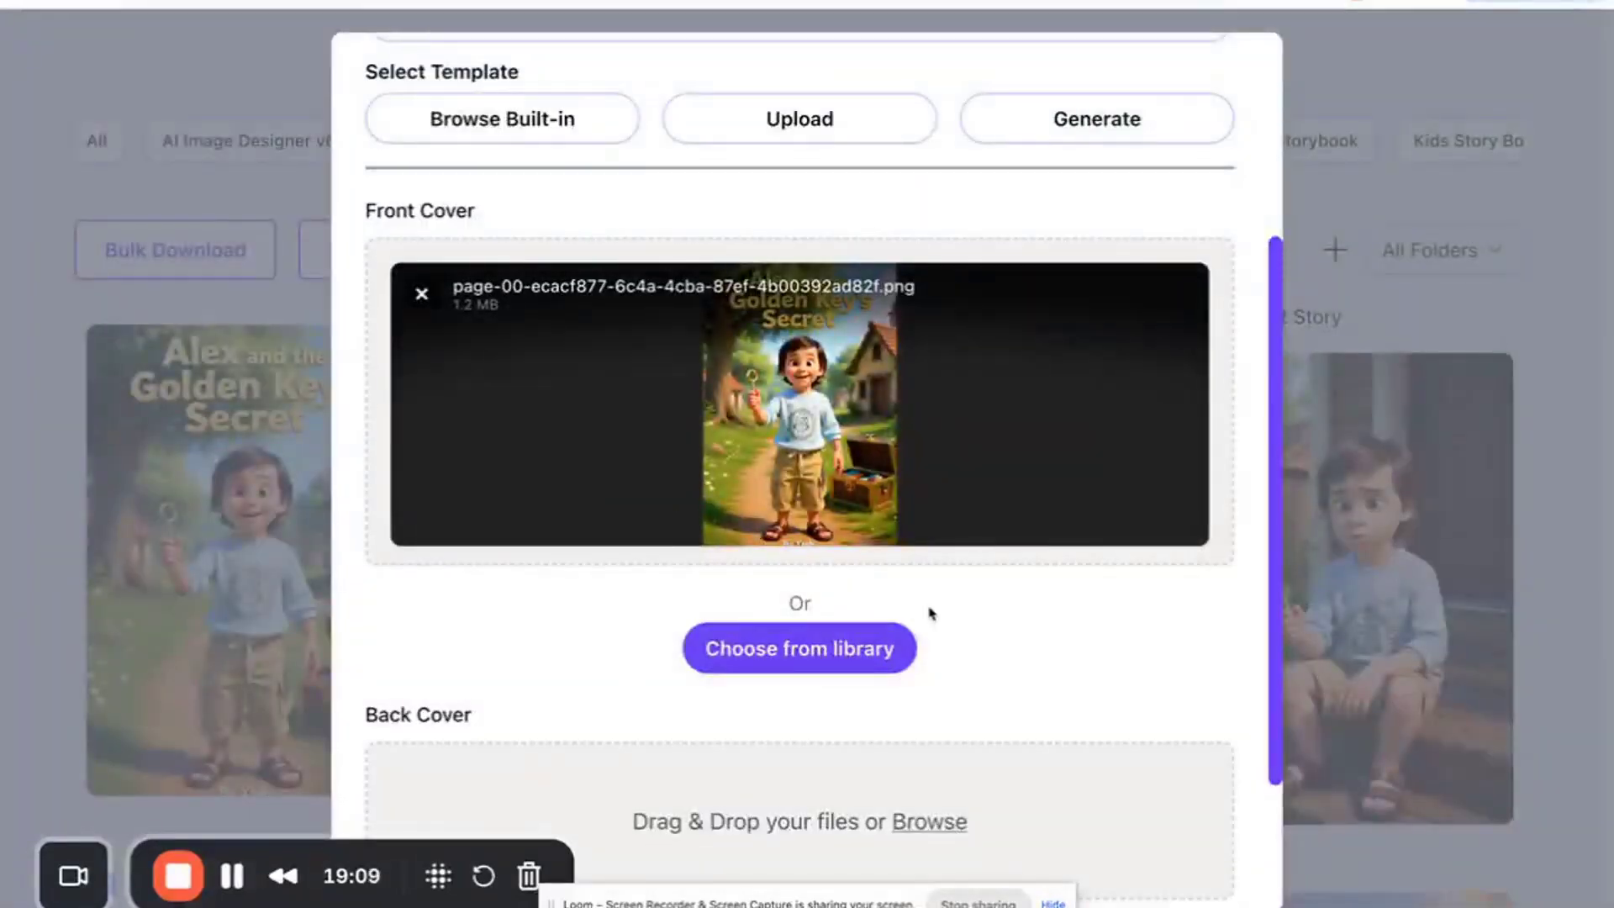
- Generate the flipbook and wait on My Flipbooks while it processes
scroll(931, 616, down, 3)
click(1072, 859)
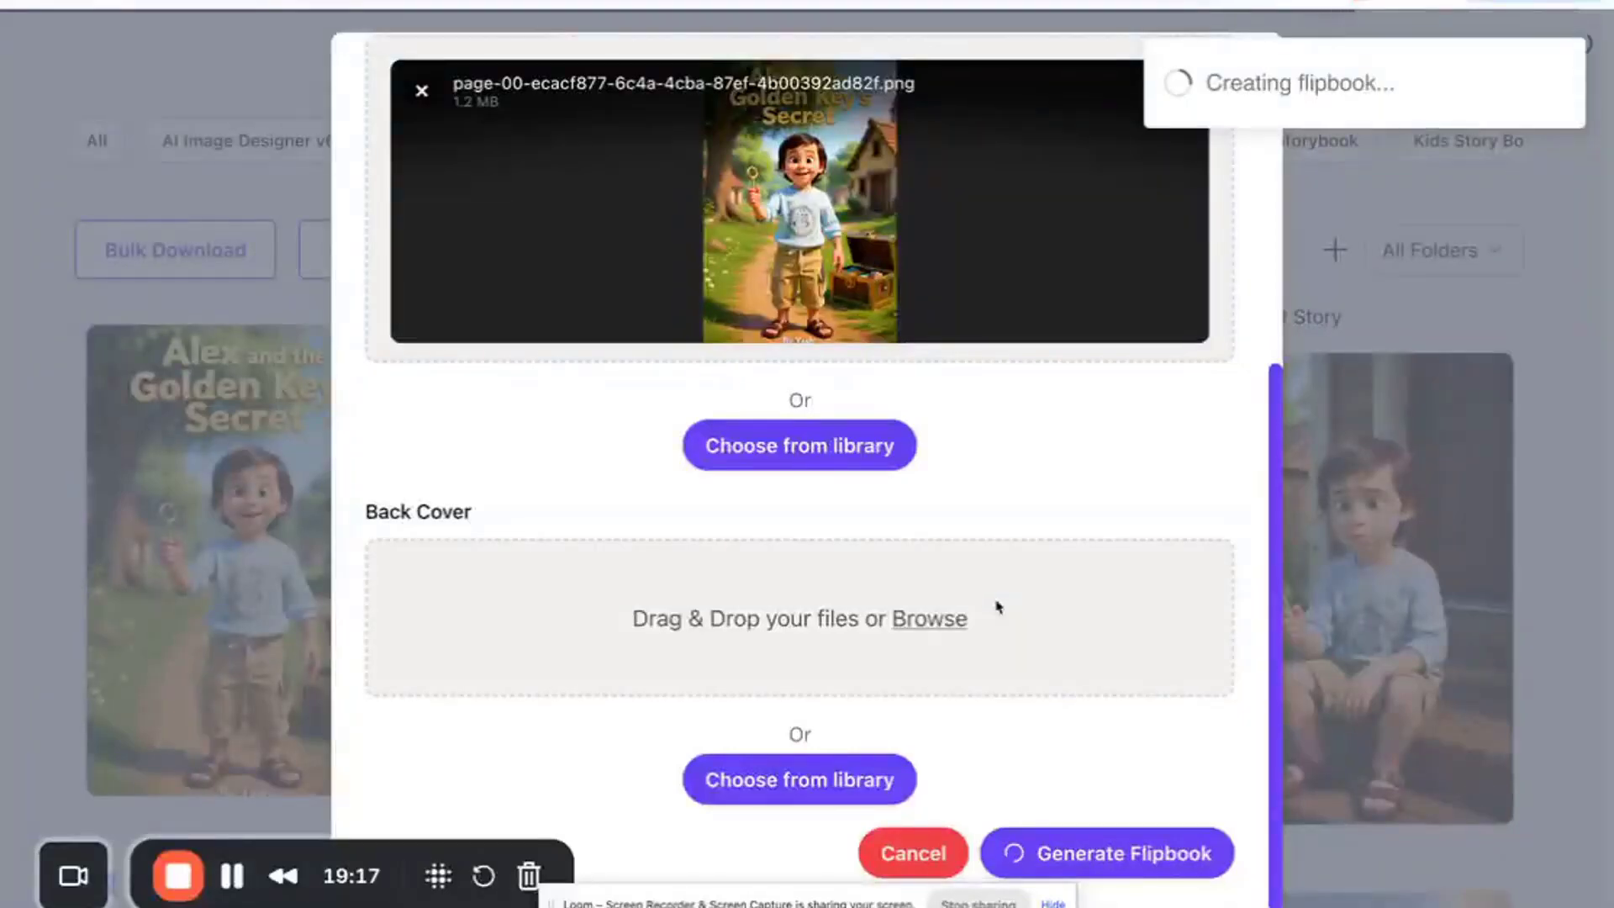
scroll(880, 569, down, 2)
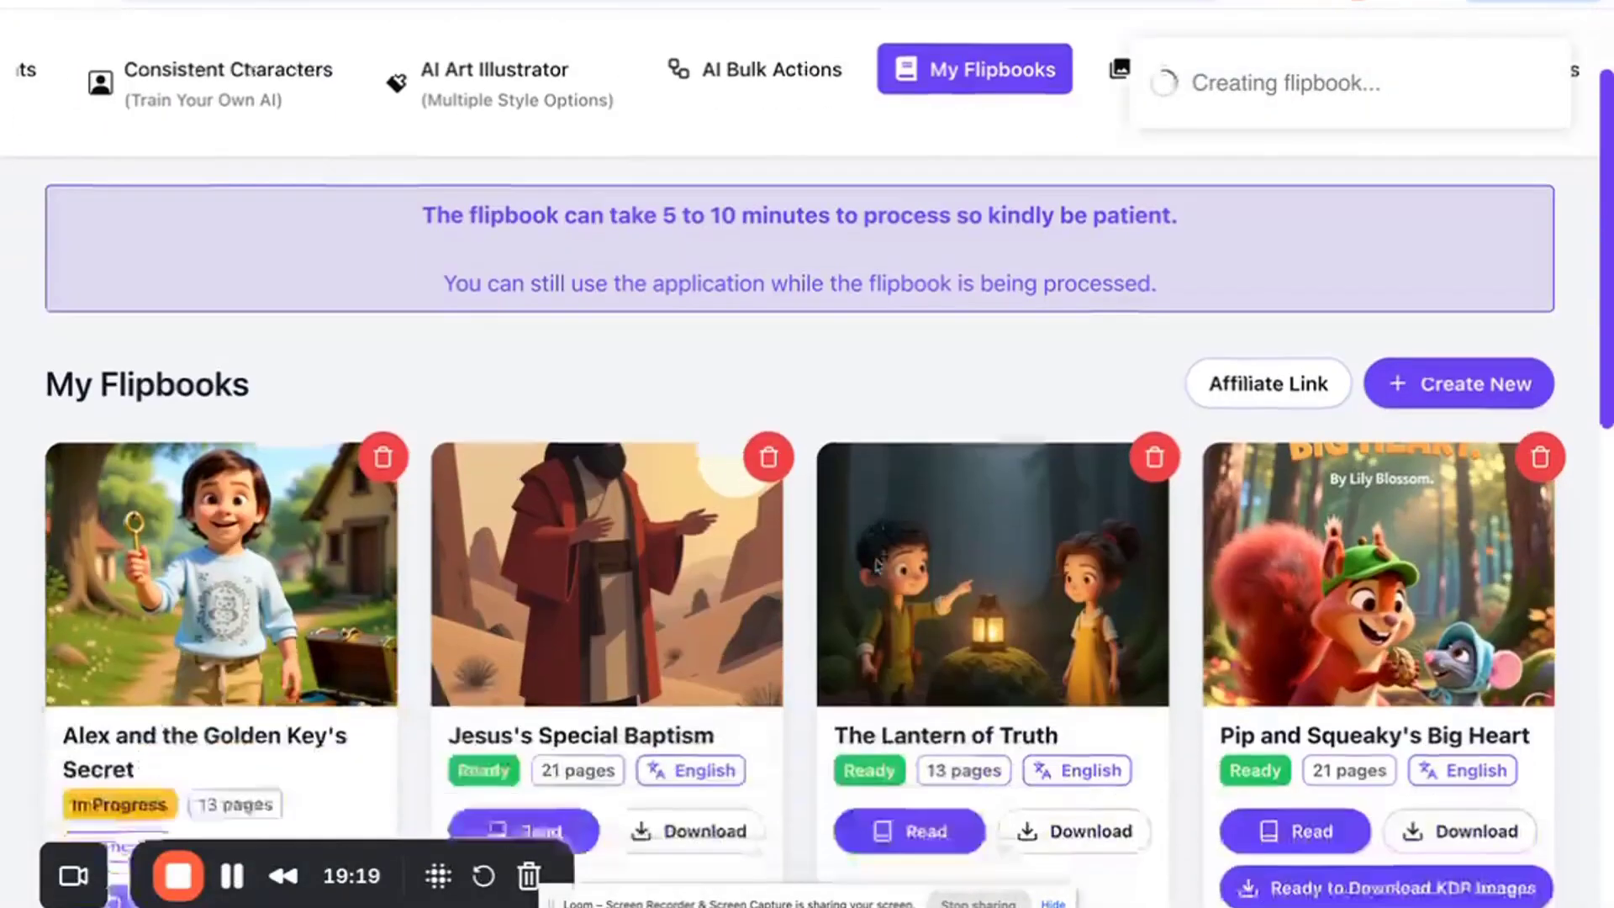
scroll(879, 569, down, 2)
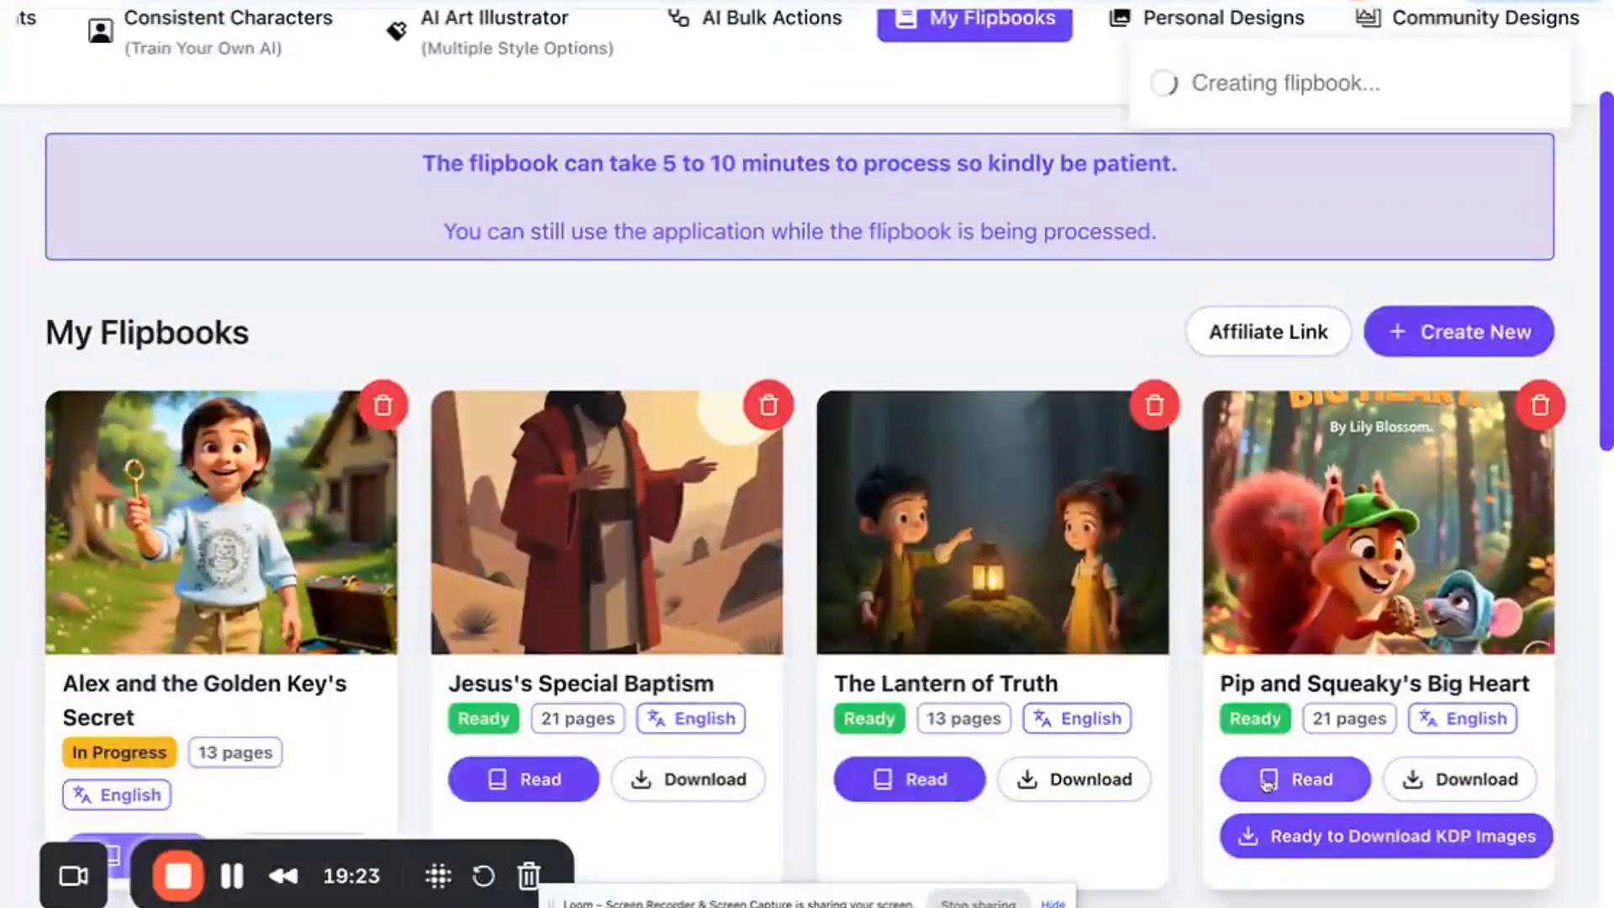
scroll(1116, 756, down, 1)
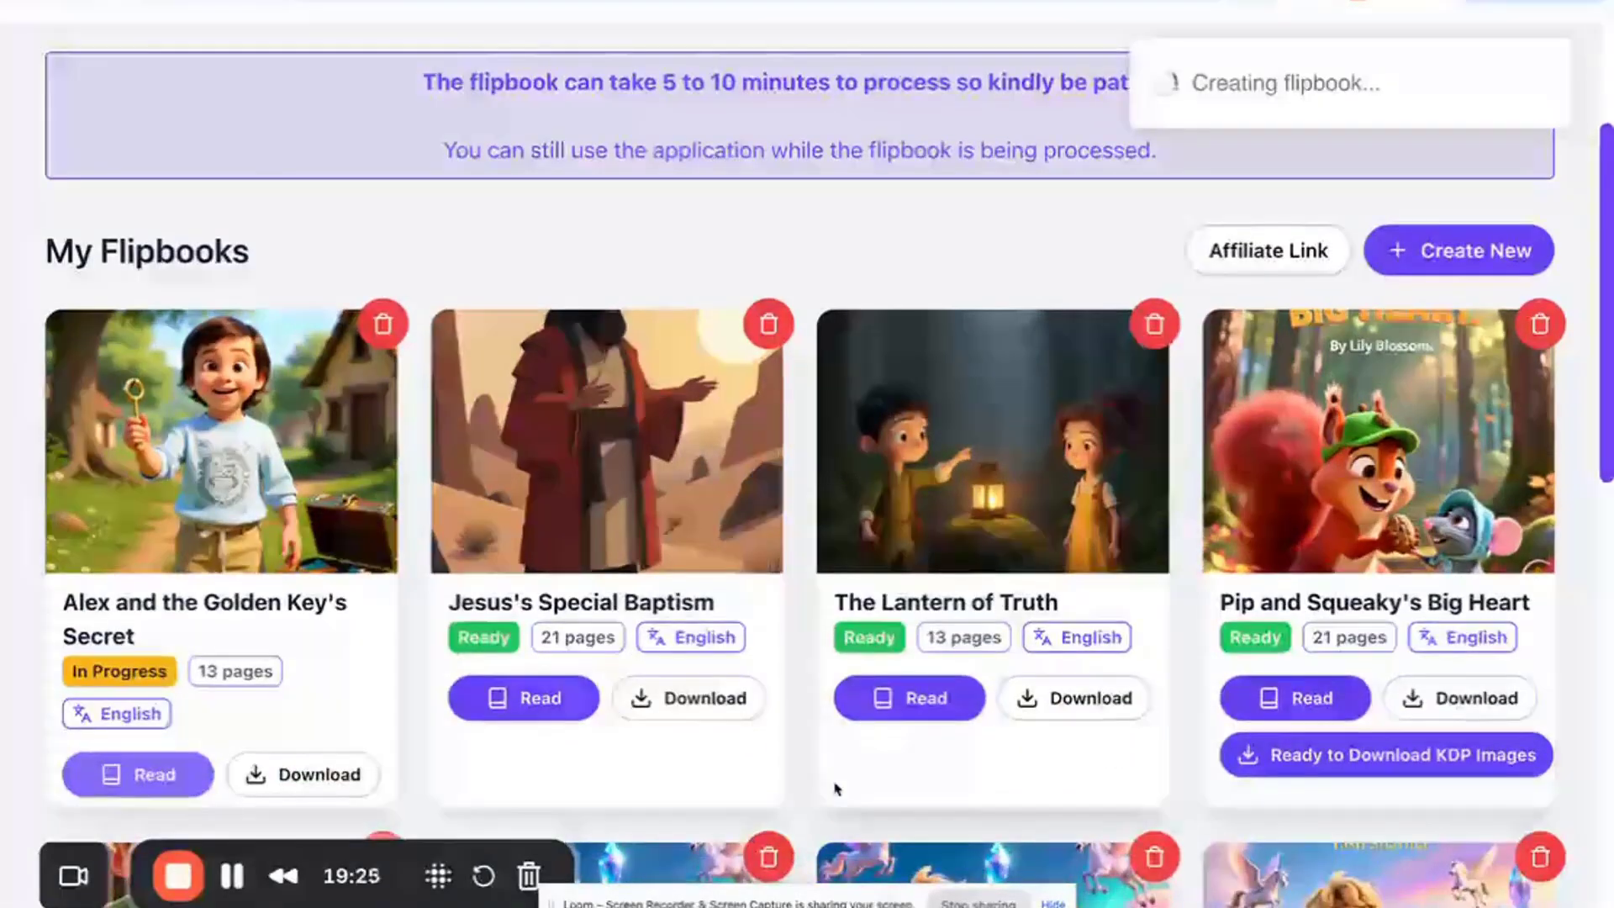
scroll(588, 778, down, 1)
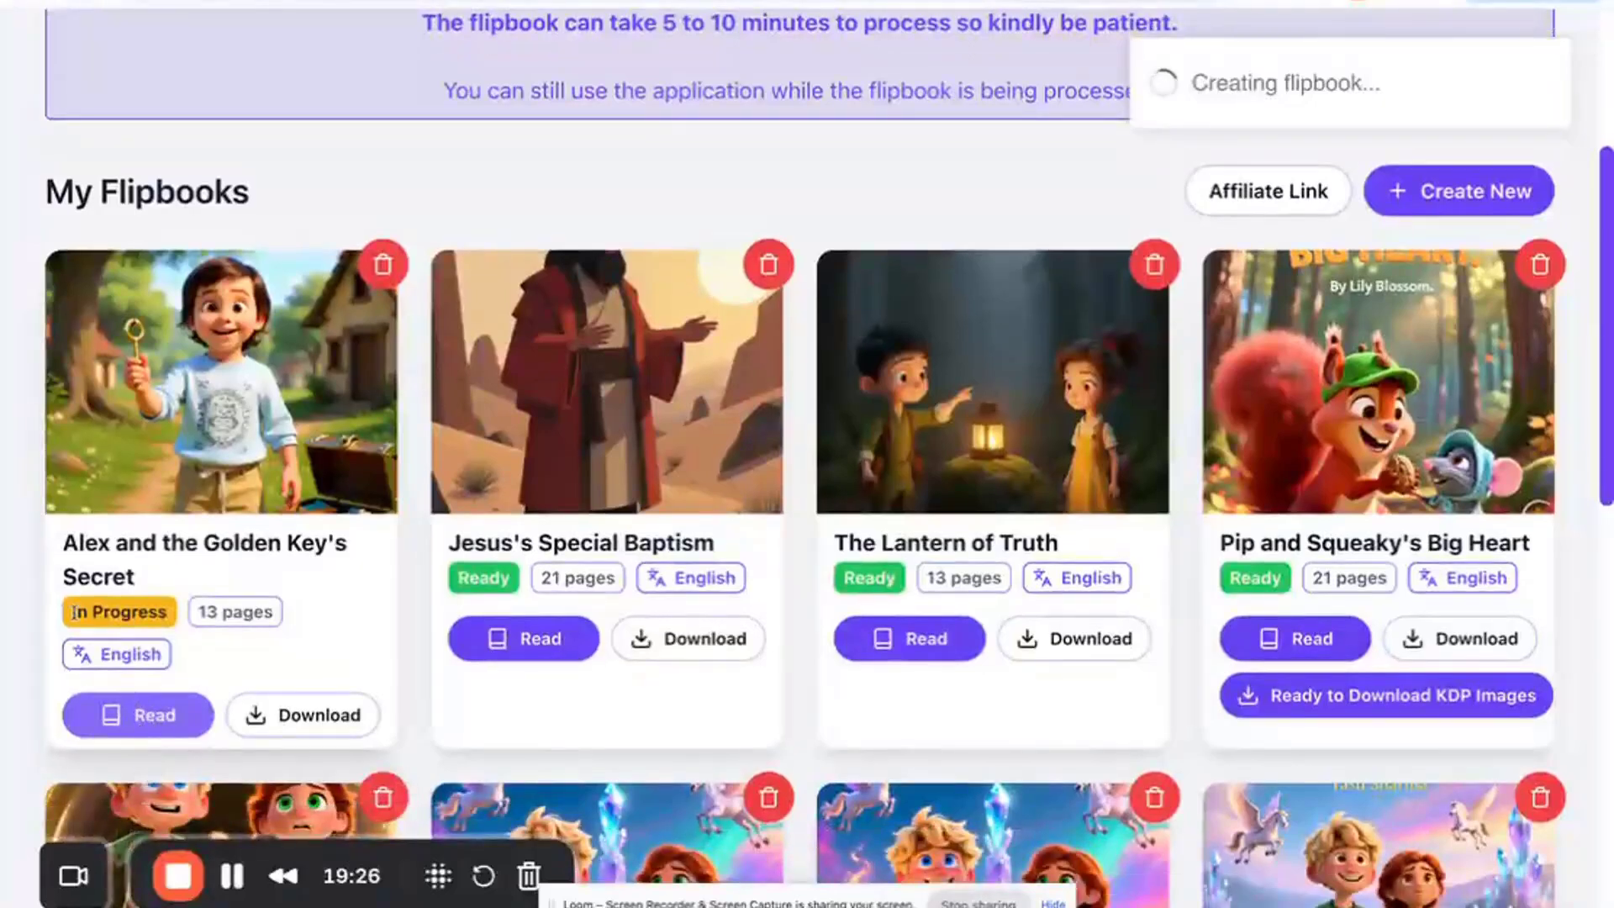
drag(73, 612, 281, 623)
drag(101, 654, 151, 653)
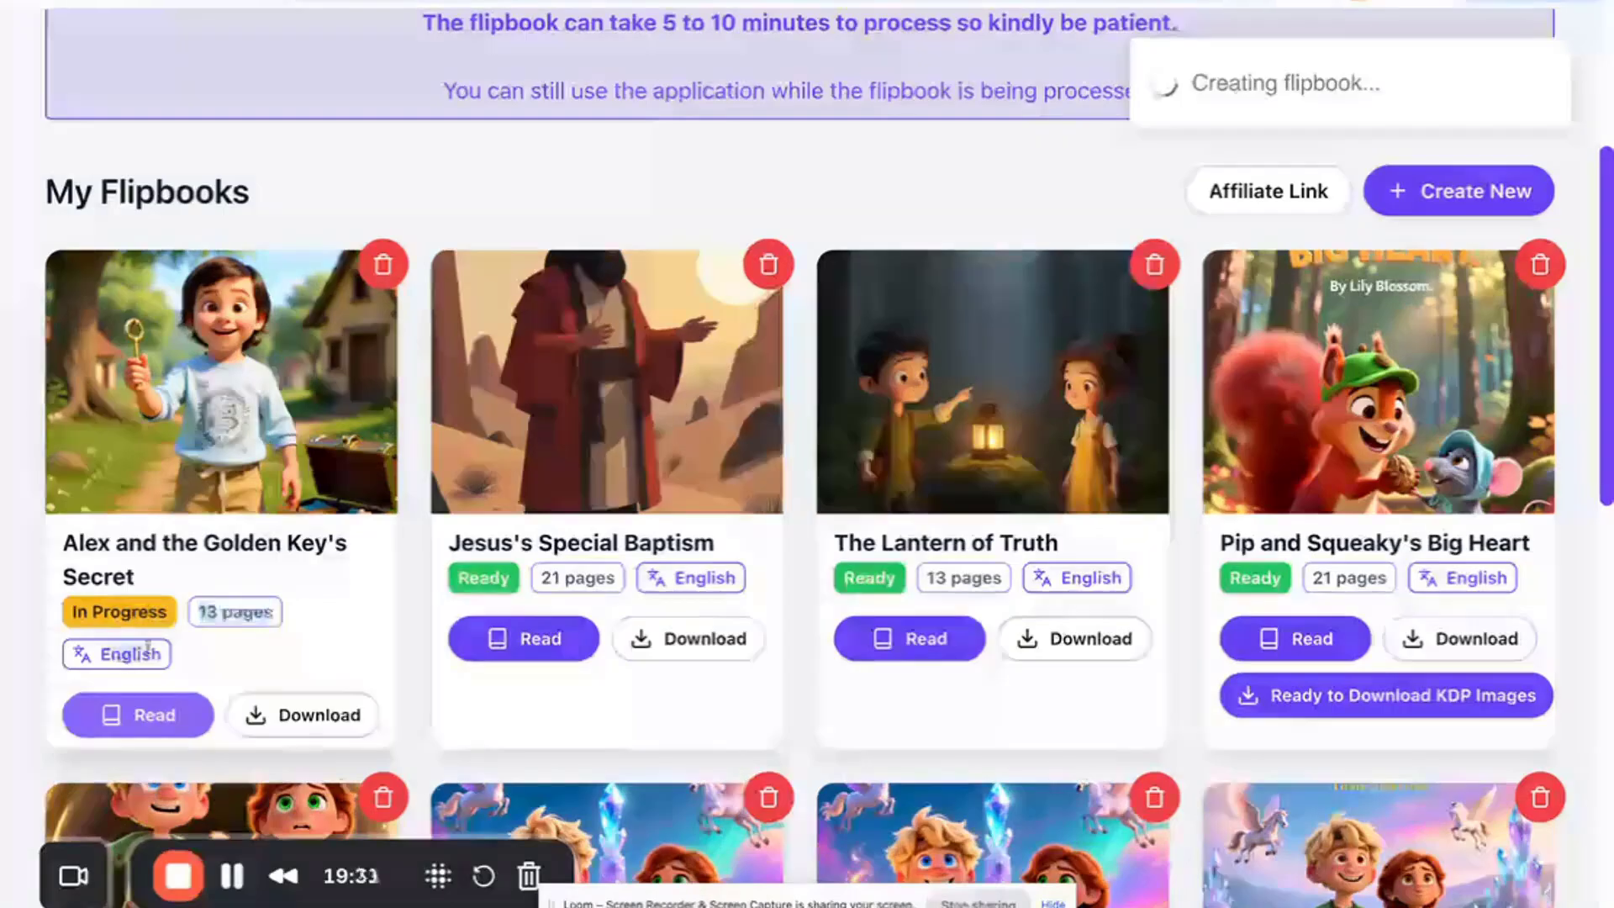
click(293, 660)
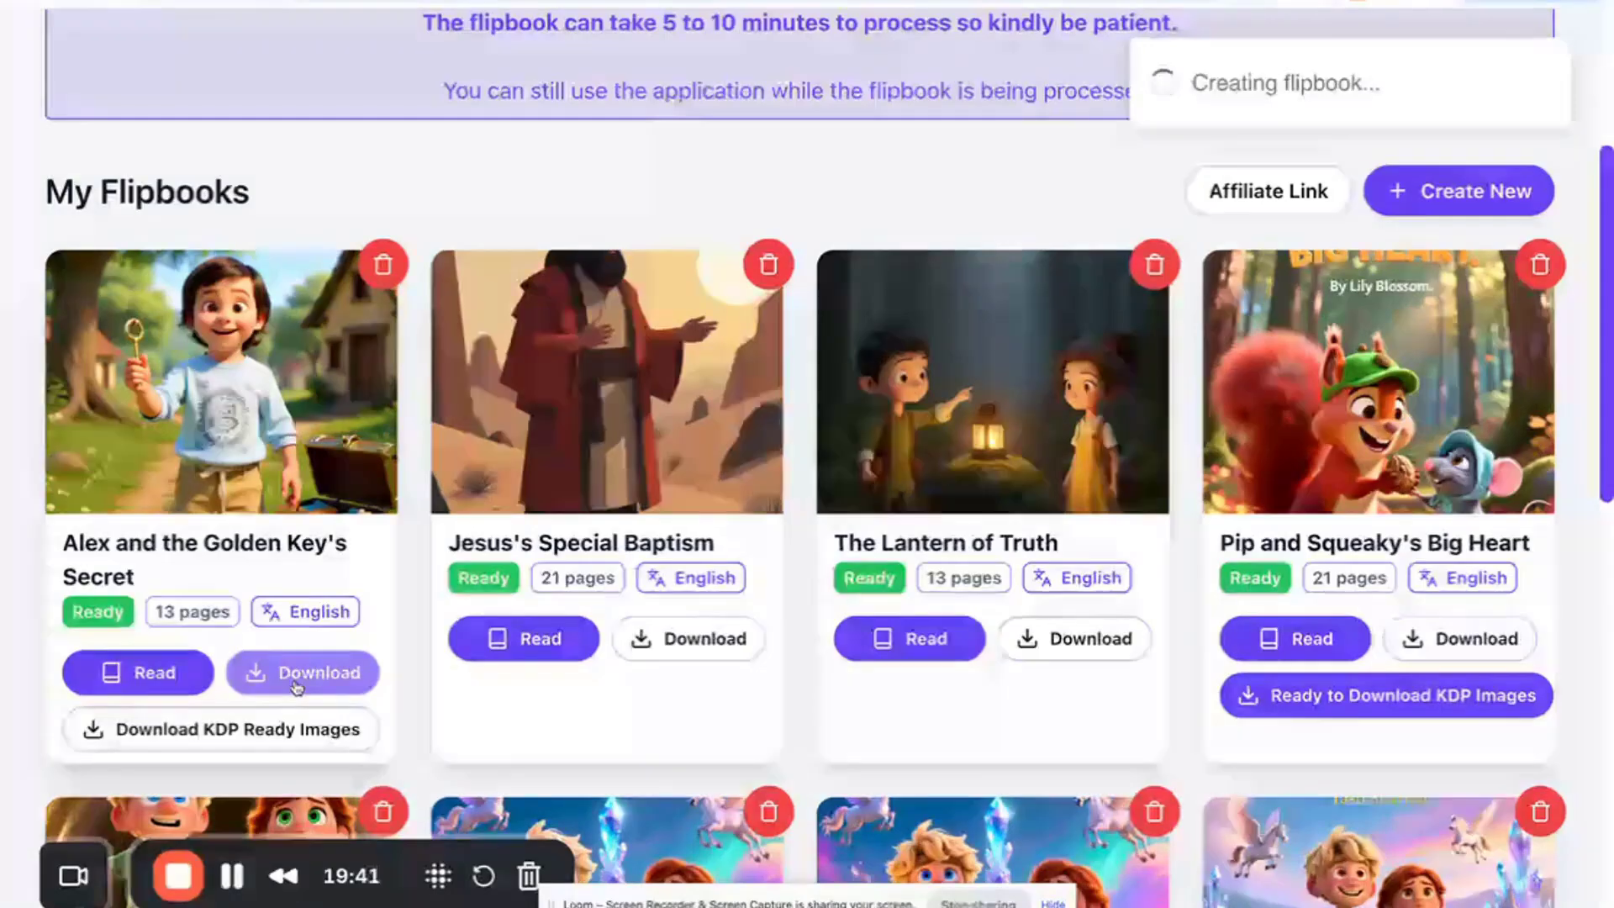
- Open the new Alex and the Golden Key's Secret flipbook, page through it, and close the reader
click(162, 664)
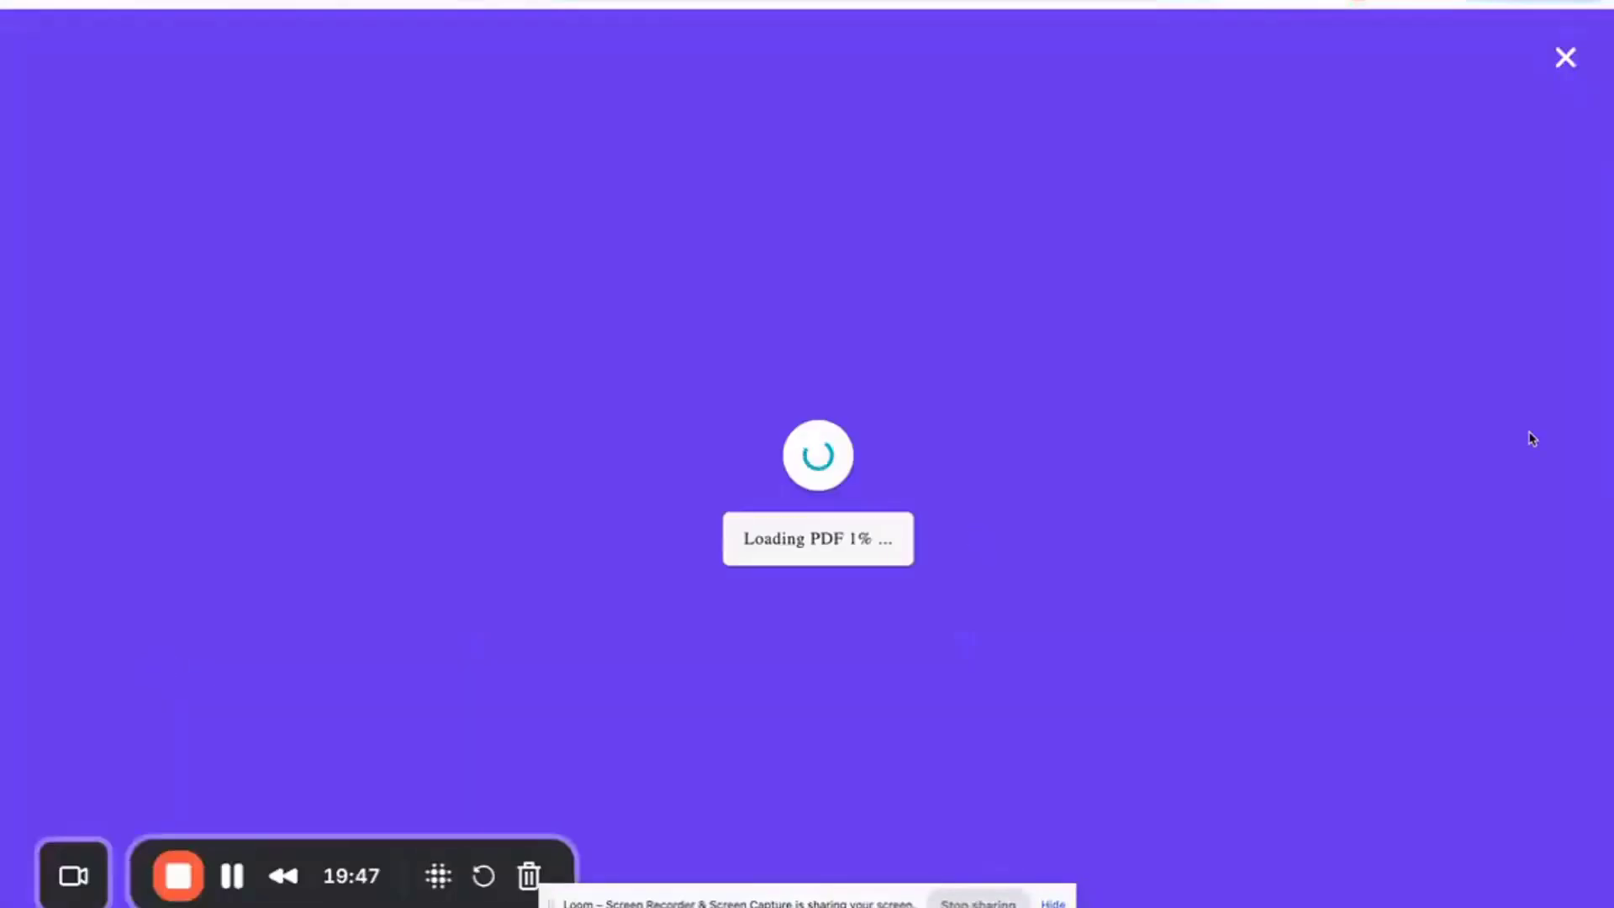
click(1588, 479)
click(1589, 479)
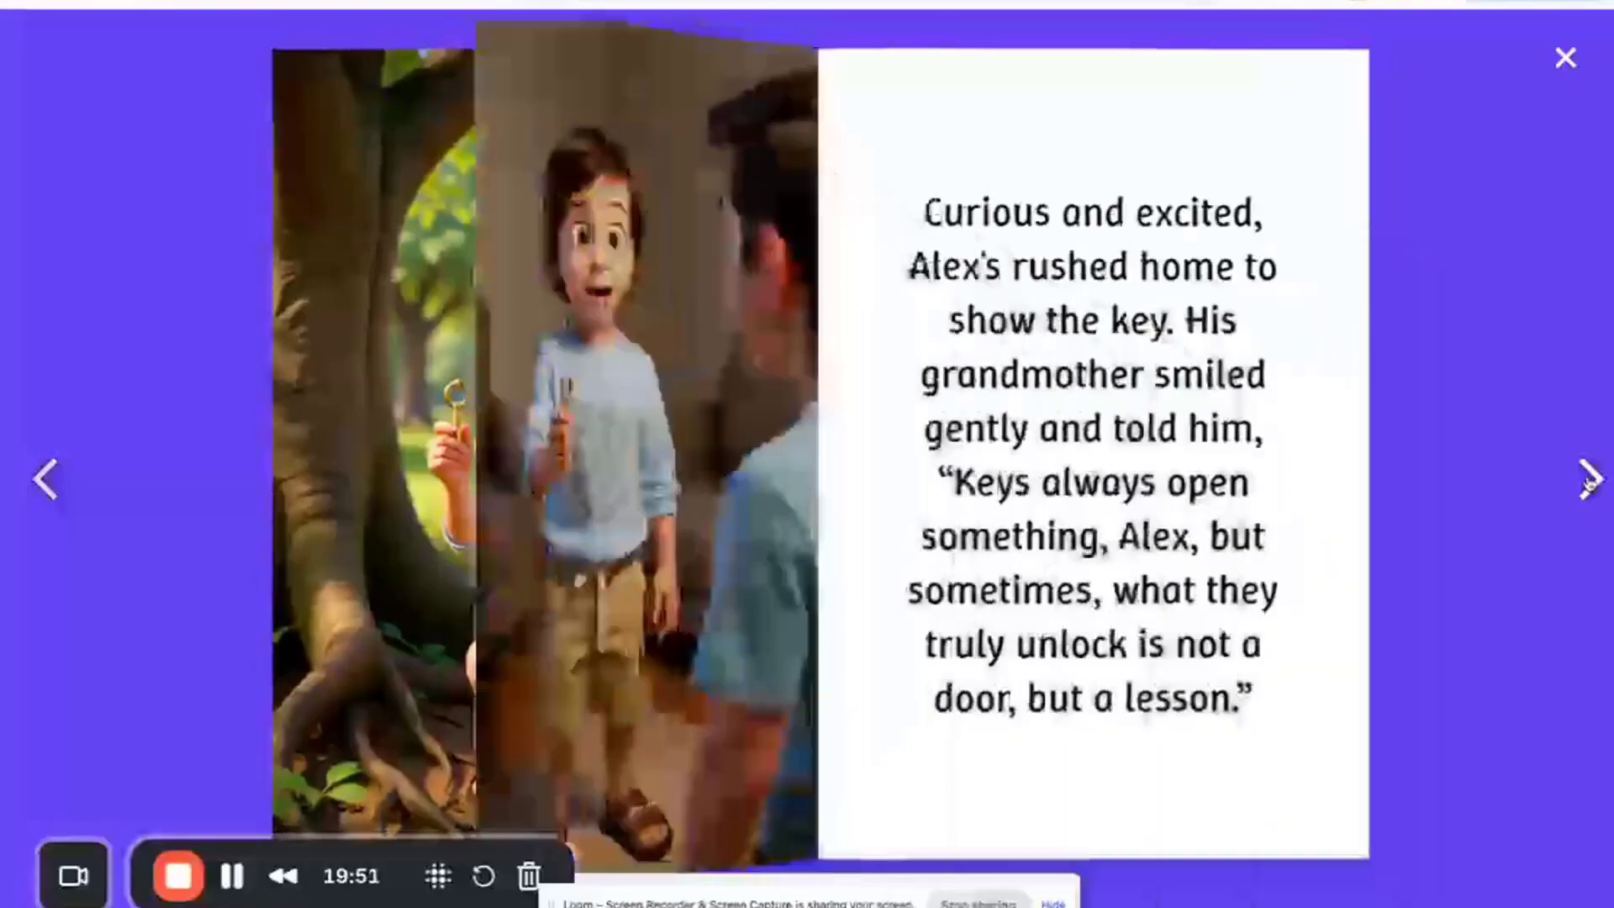
click(1589, 480)
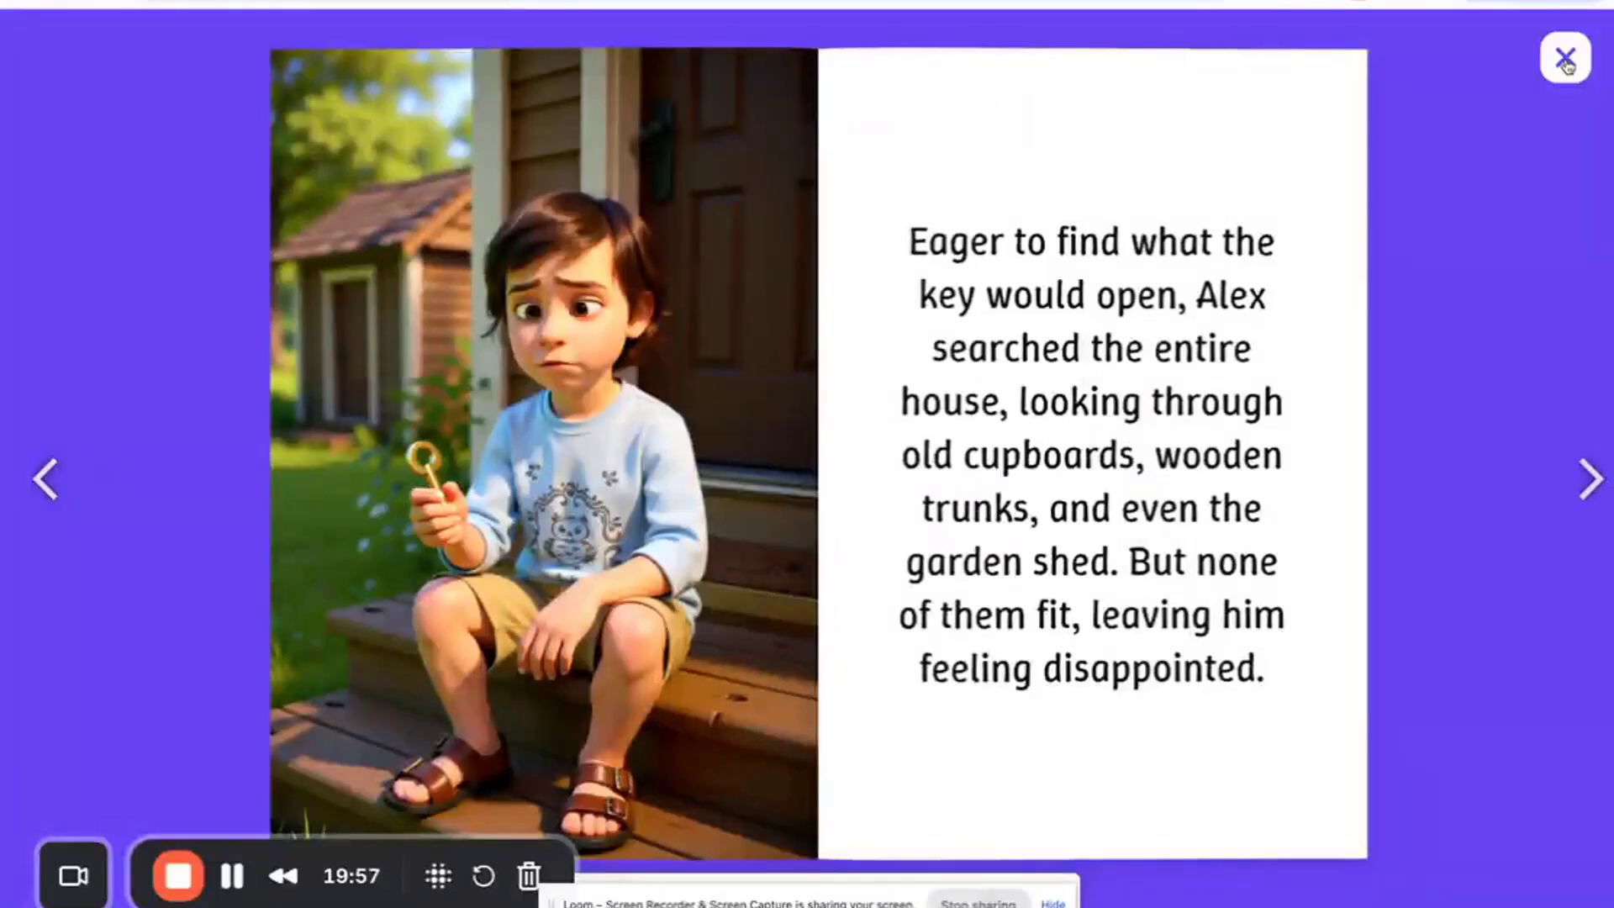
click(1565, 61)
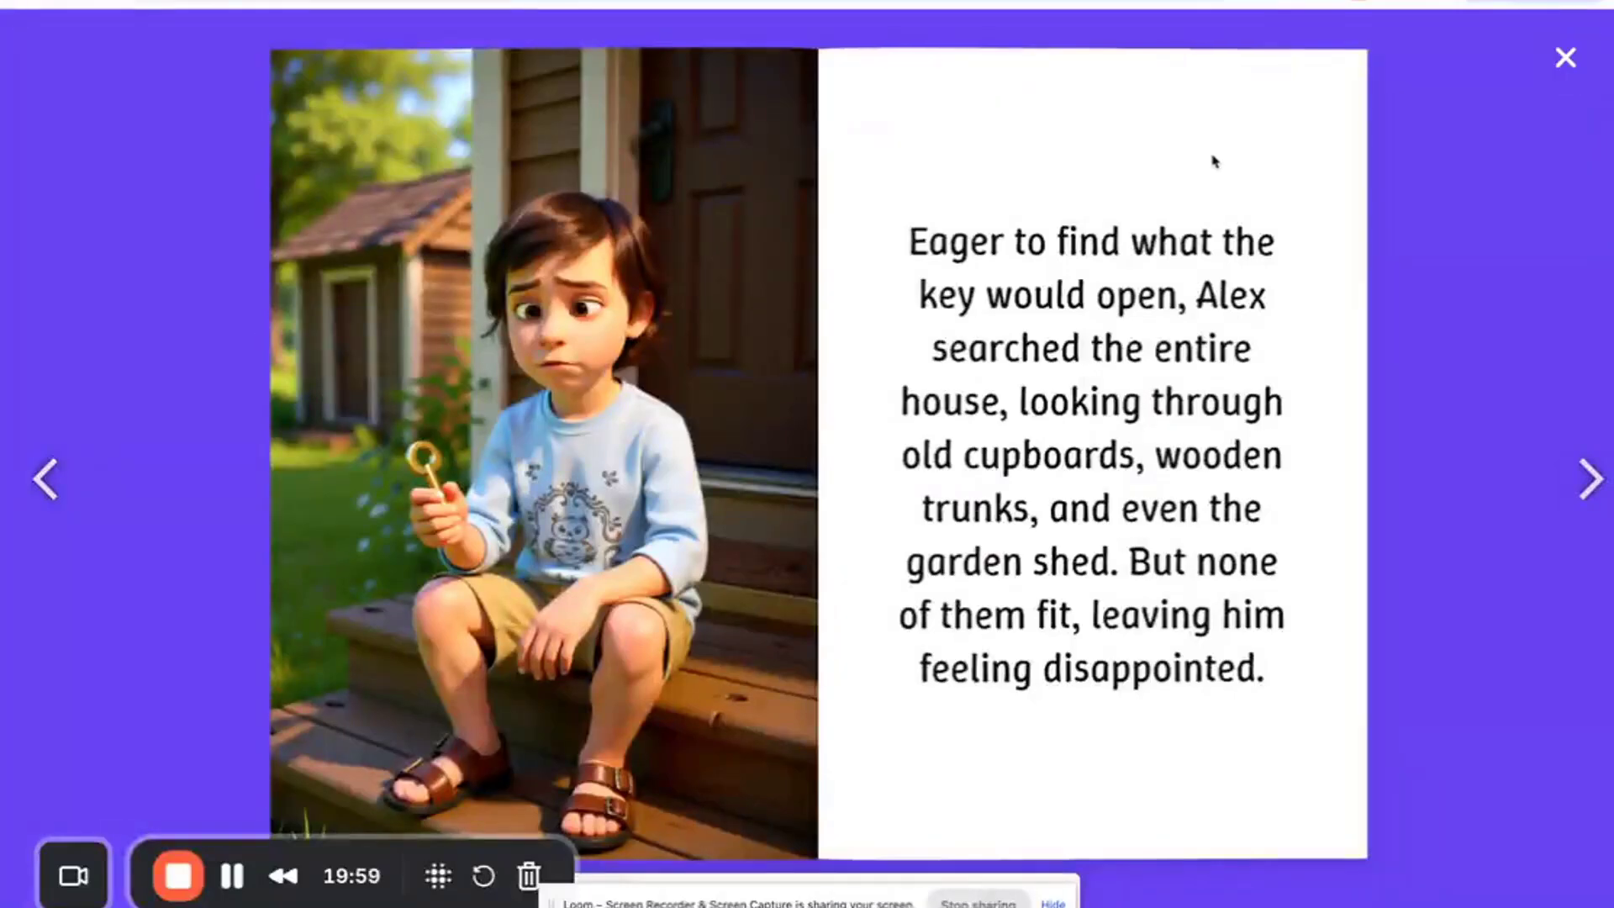
- Start preparing KDP-ready images for the Alex and the Golden Key's Secret flipbook
scroll(814, 462, down, 1)
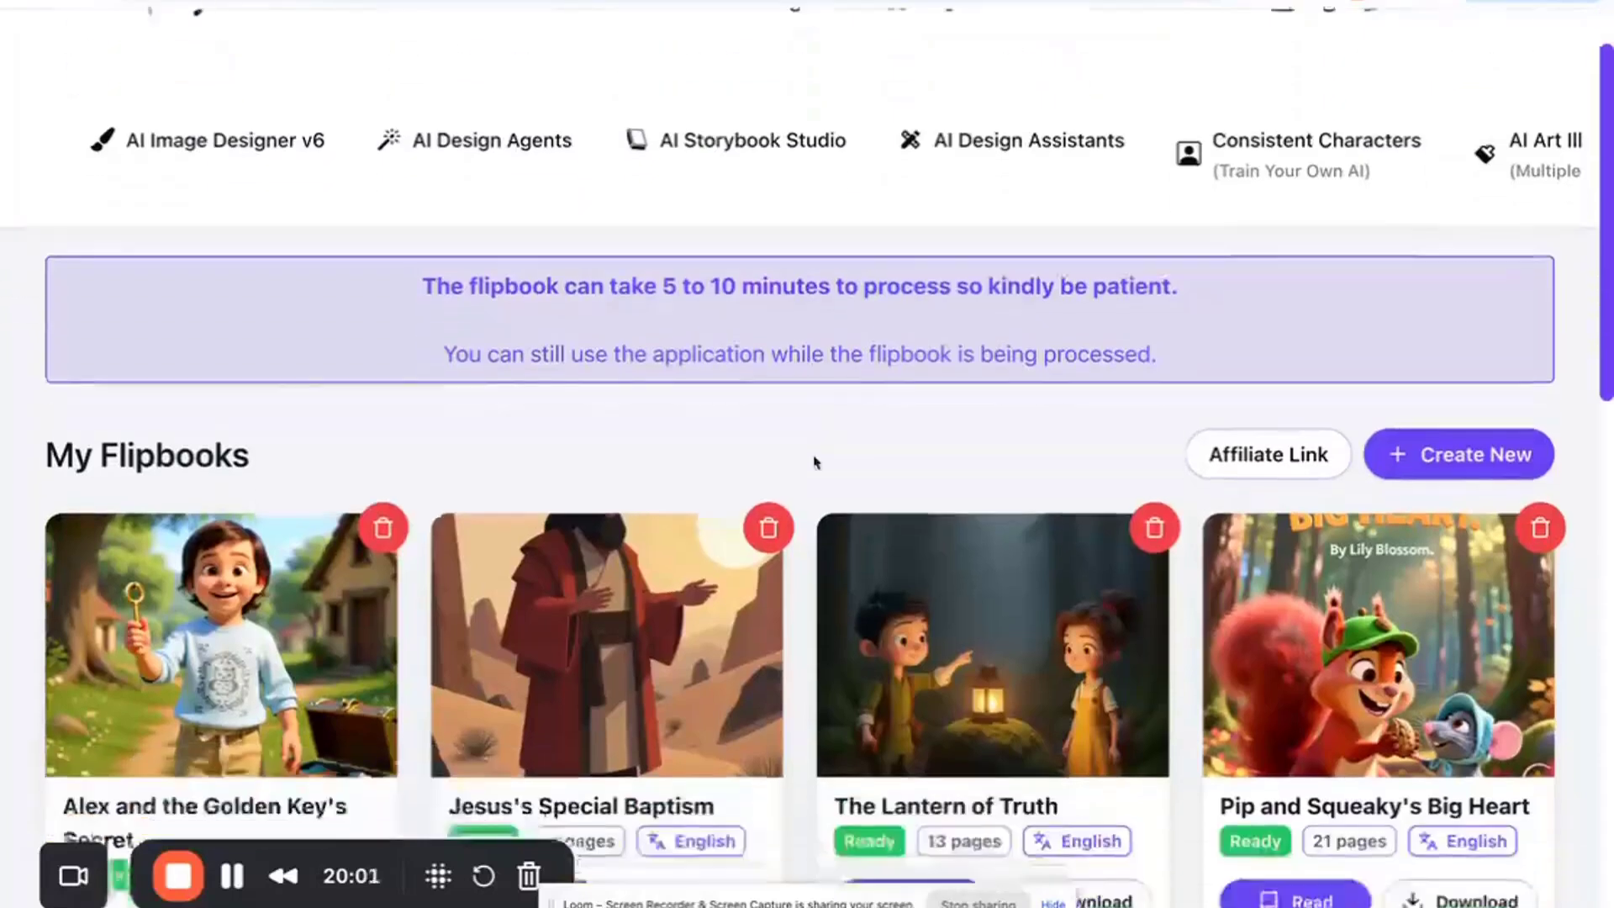
scroll(815, 461, up, 1)
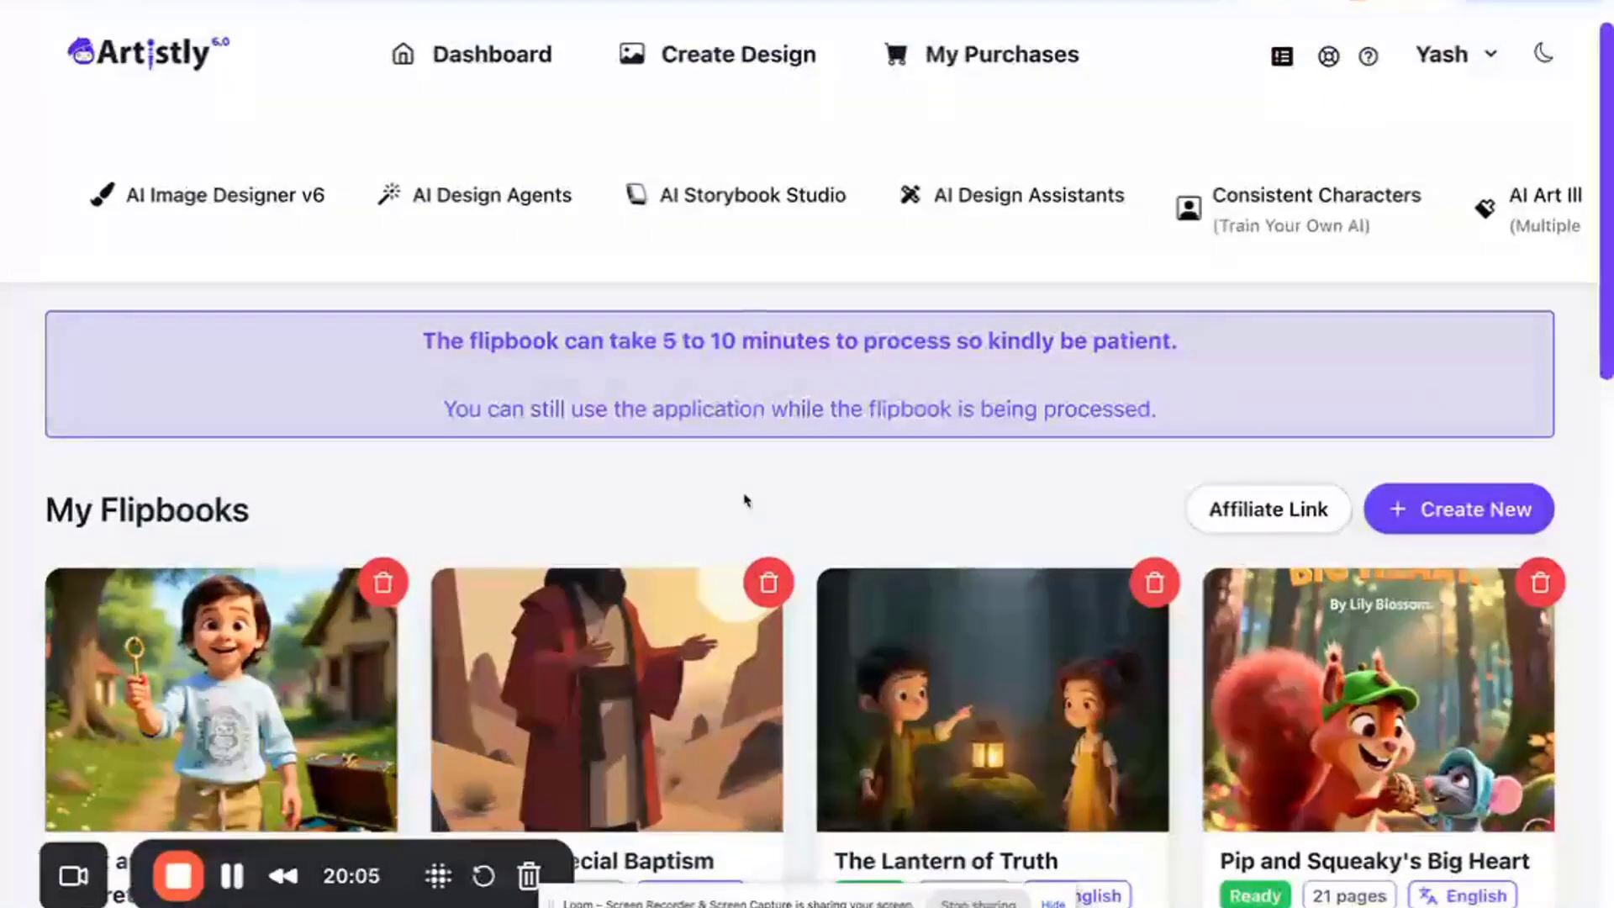
scroll(589, 538, down, 3)
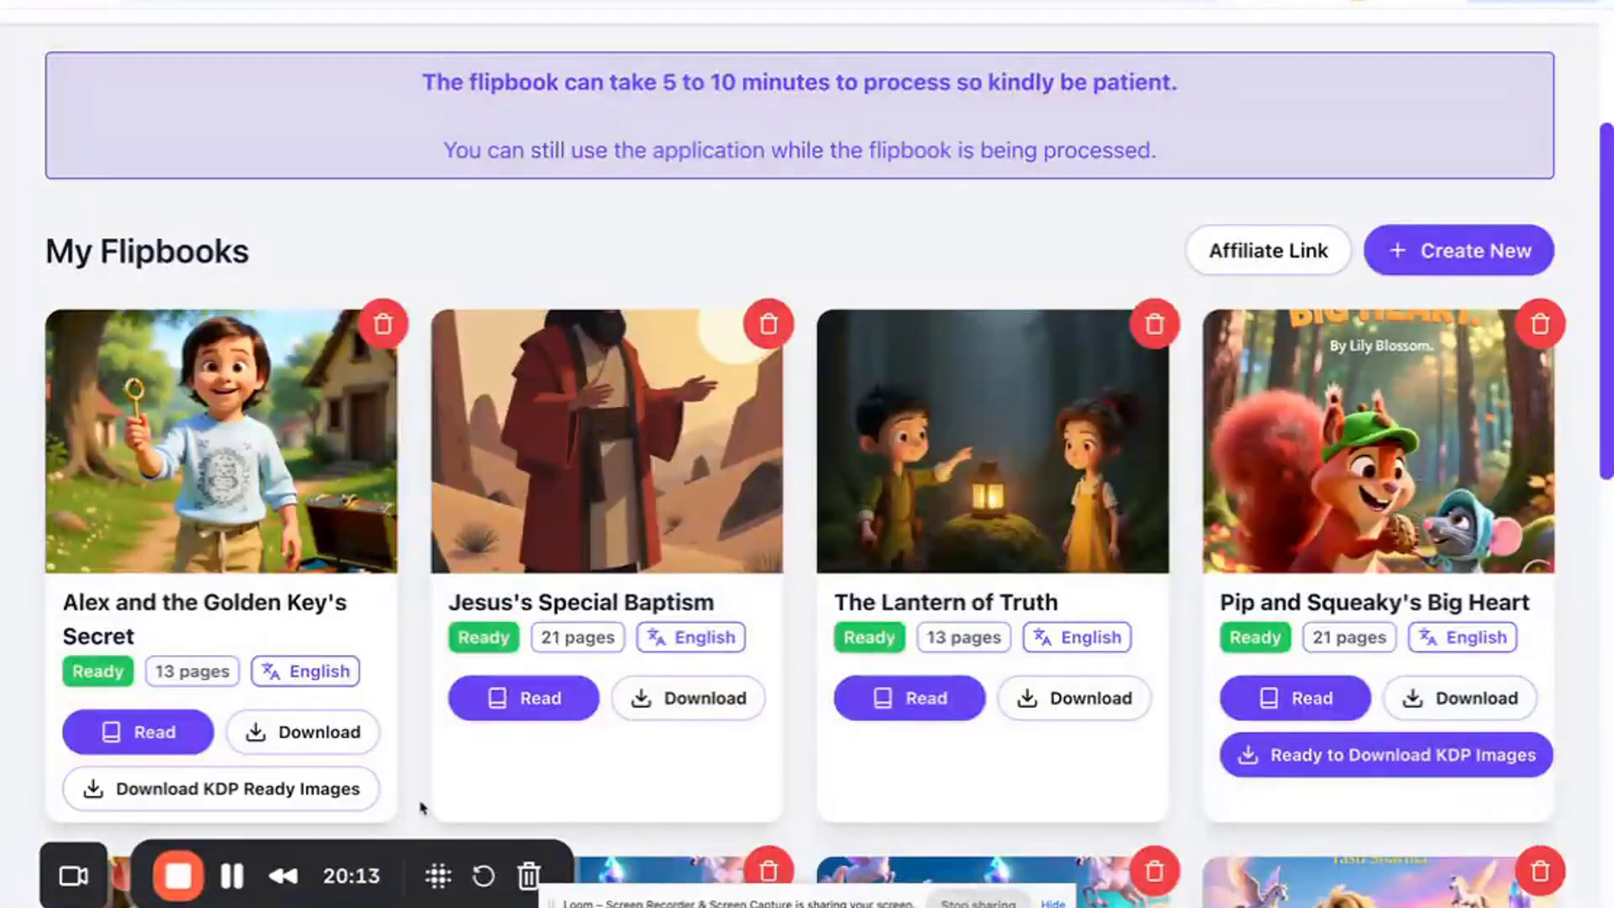
click(329, 791)
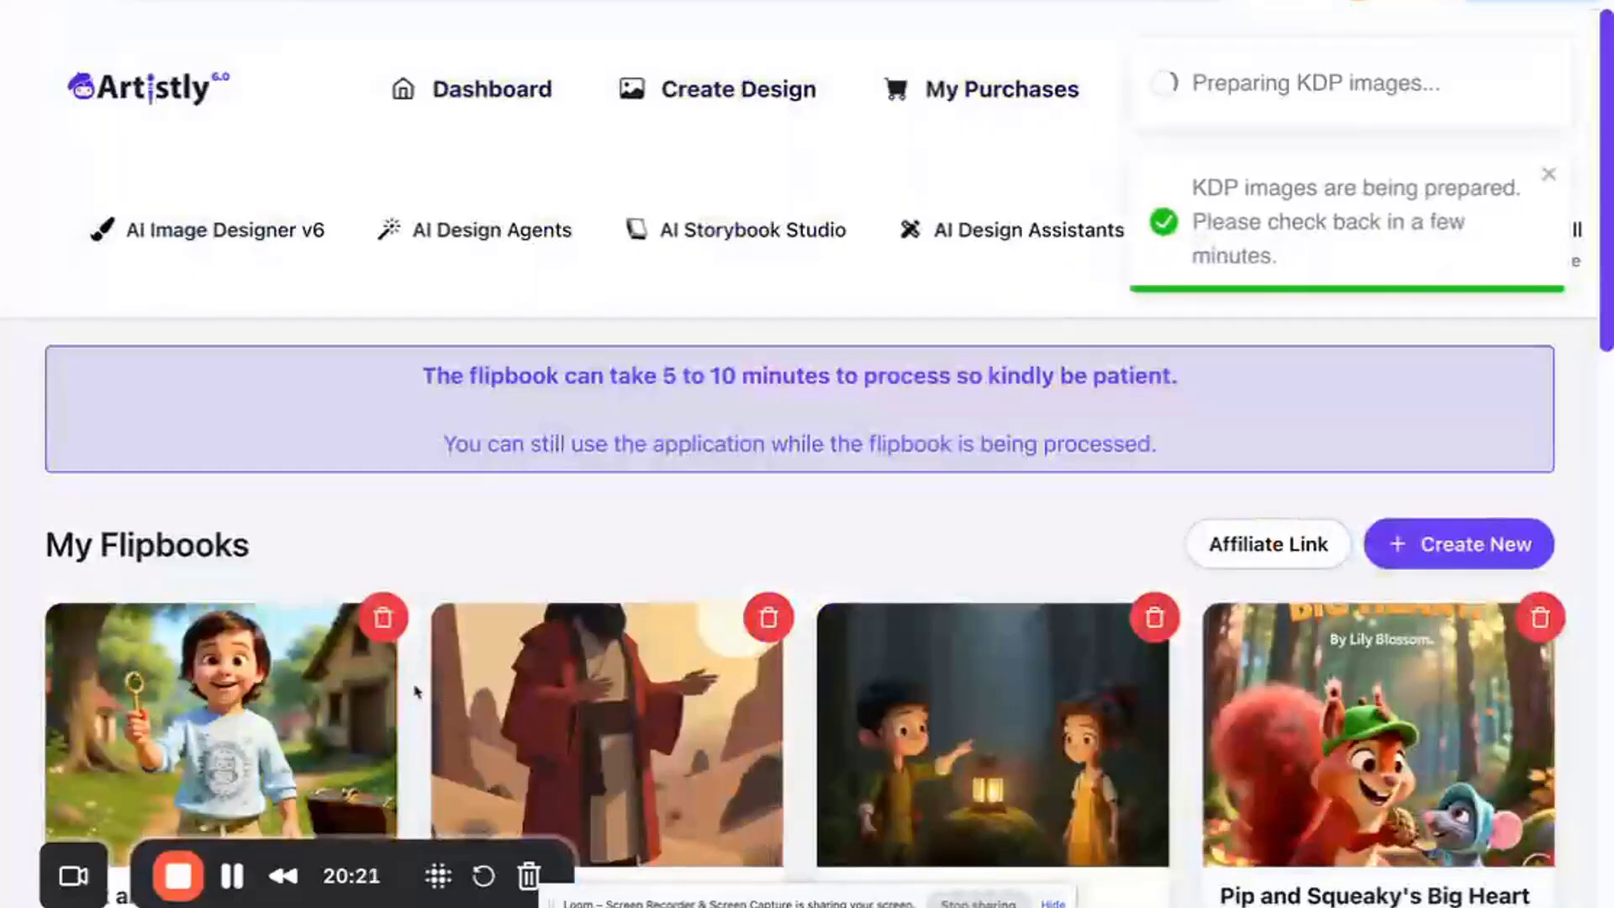
scroll(414, 691, down, 4)
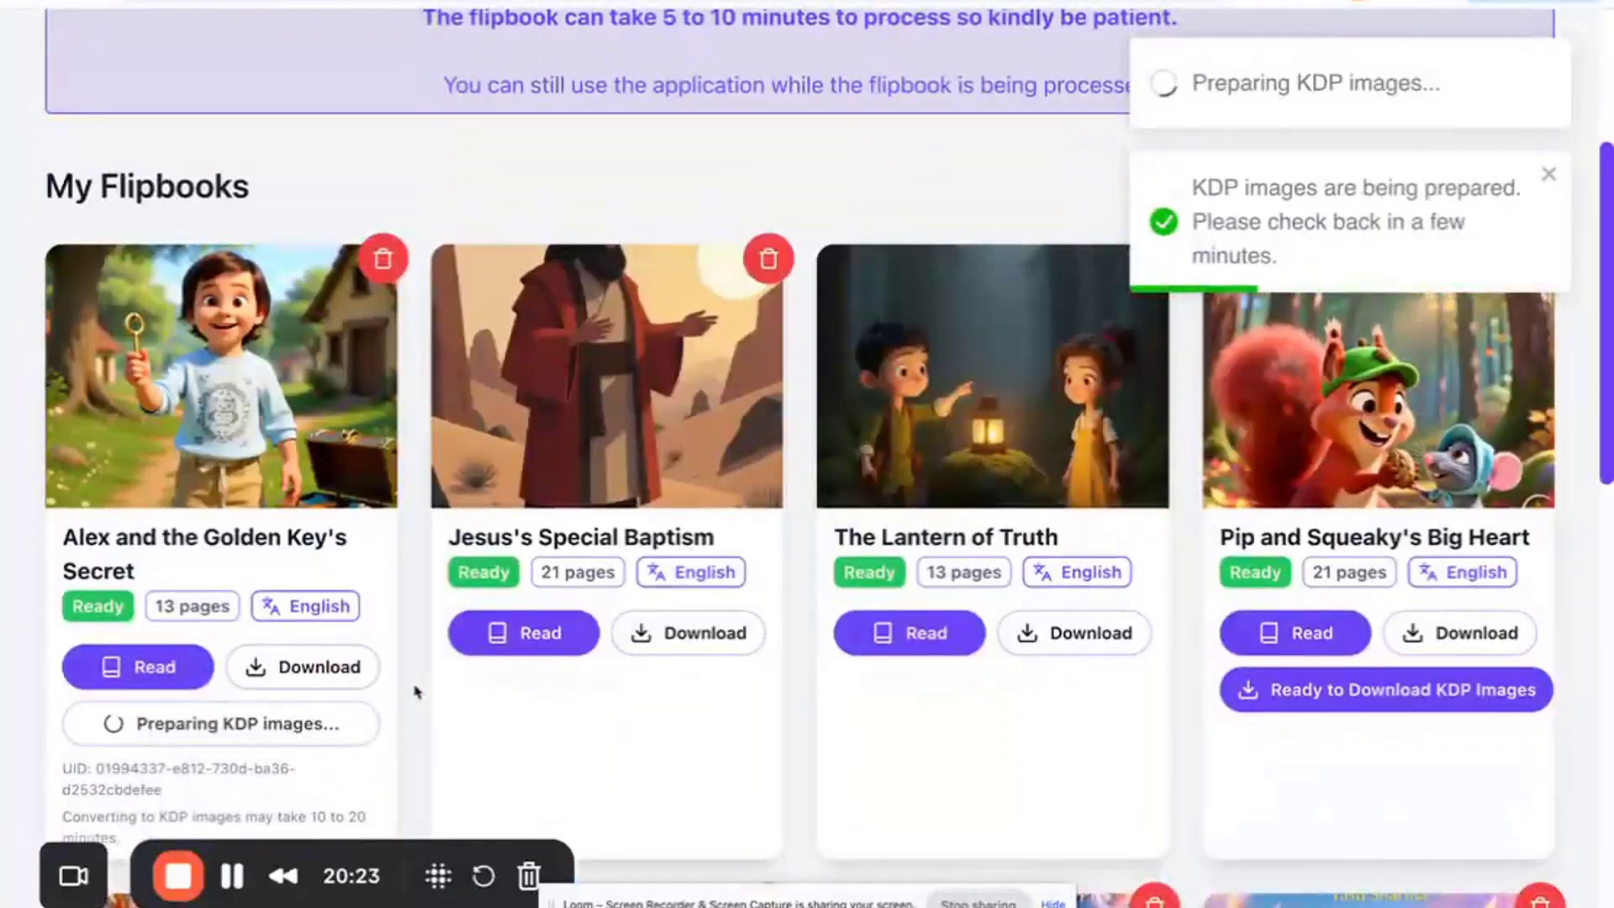
scroll(414, 691, up, 1)
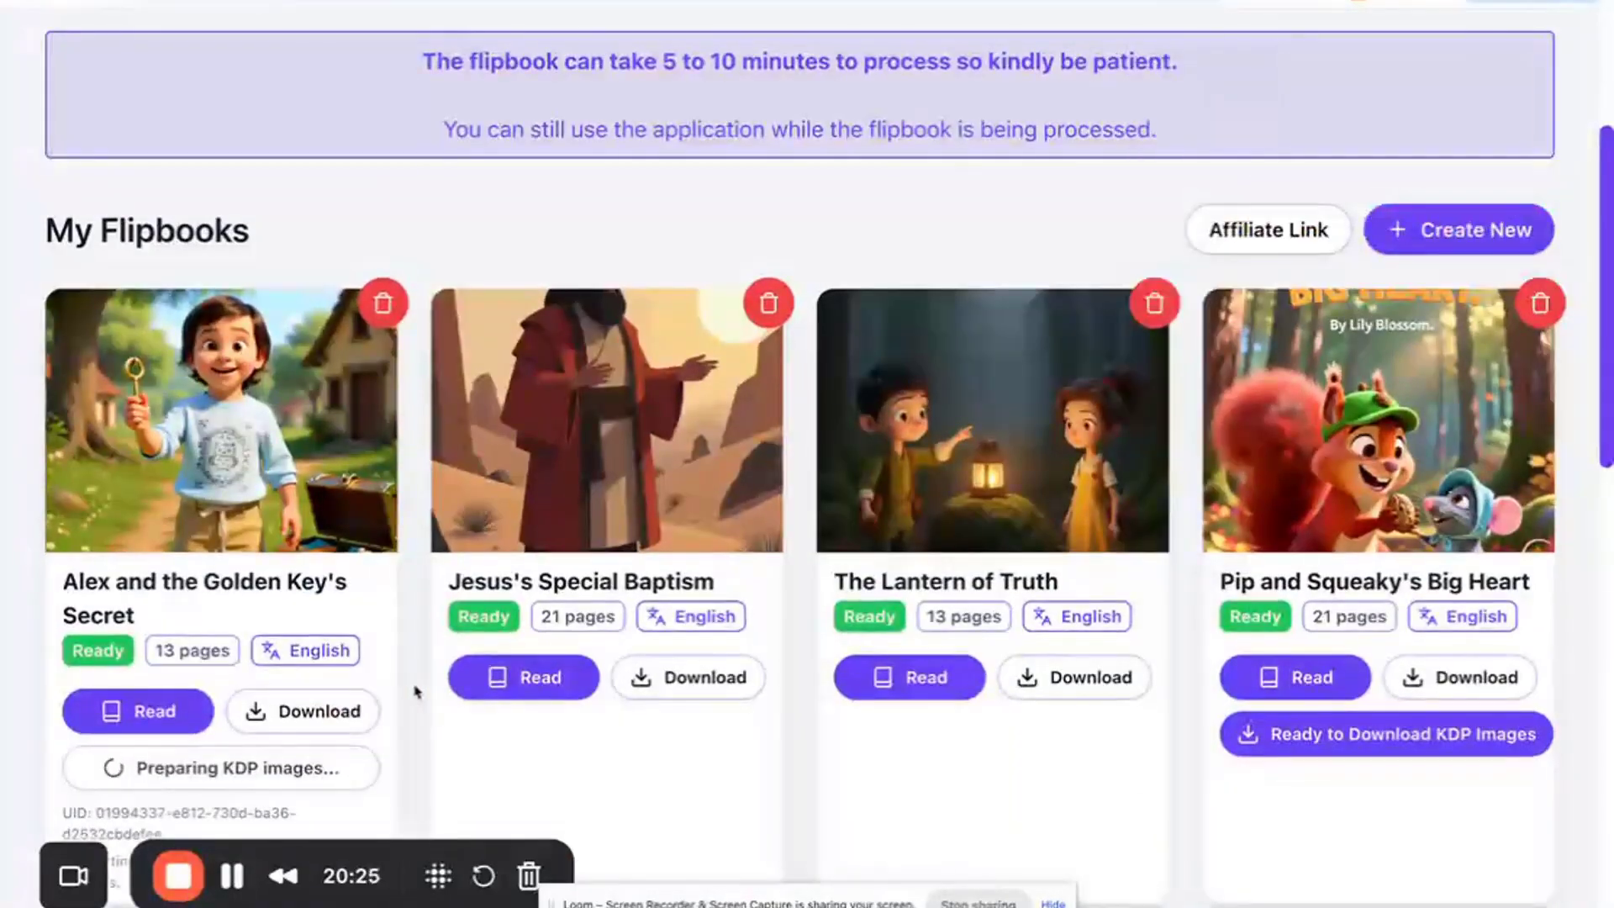
scroll(414, 691, up, 1)
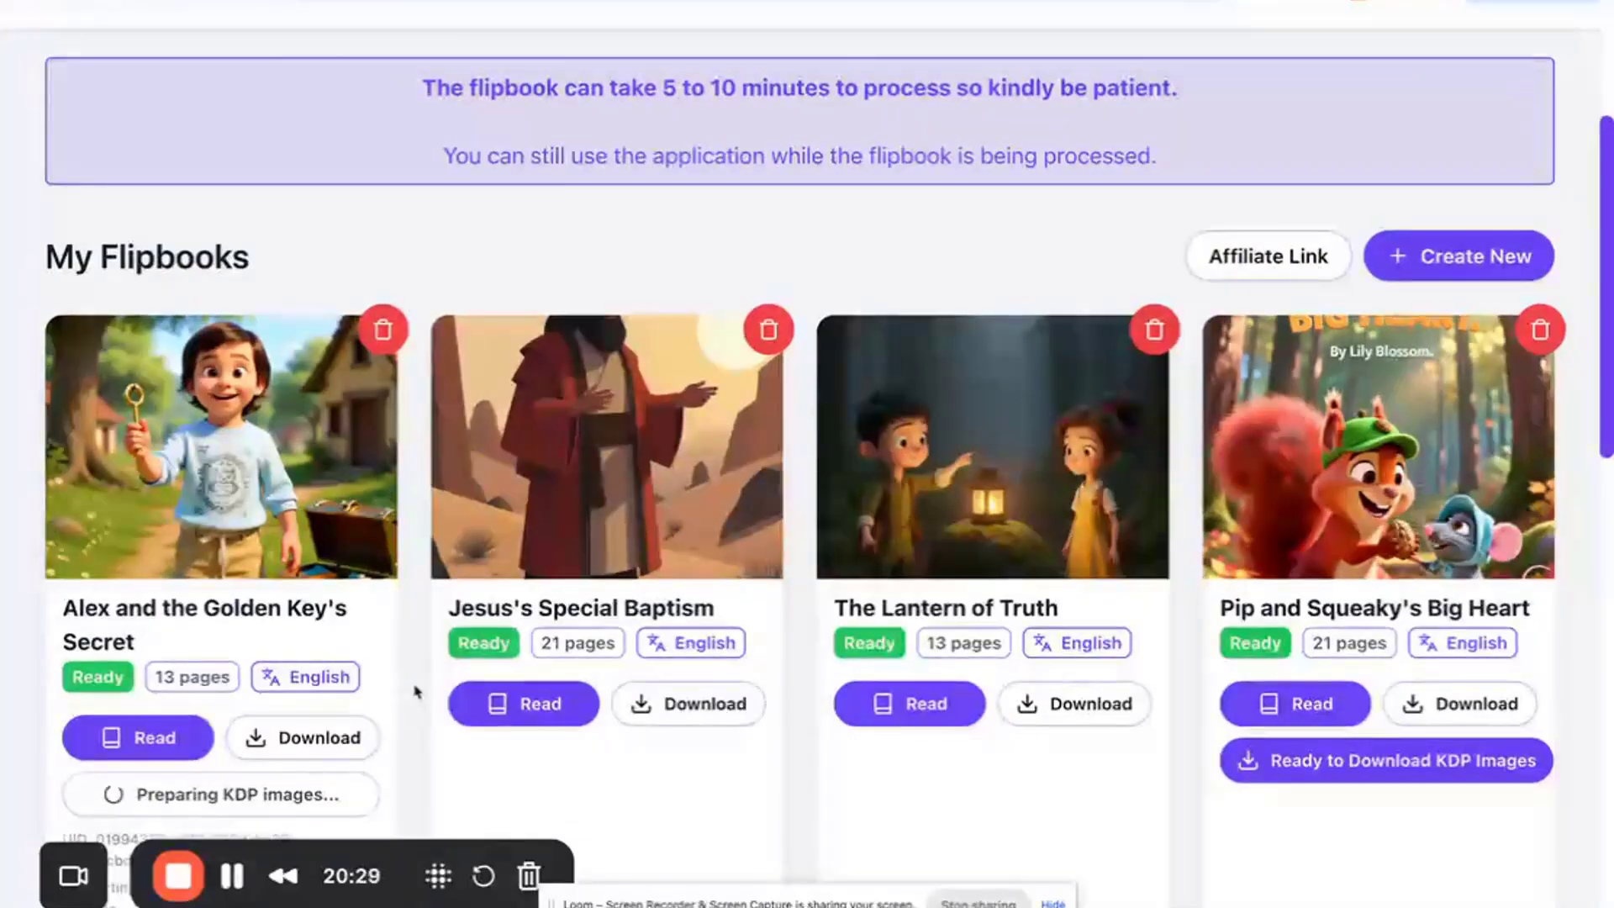
scroll(414, 691, down, 1)
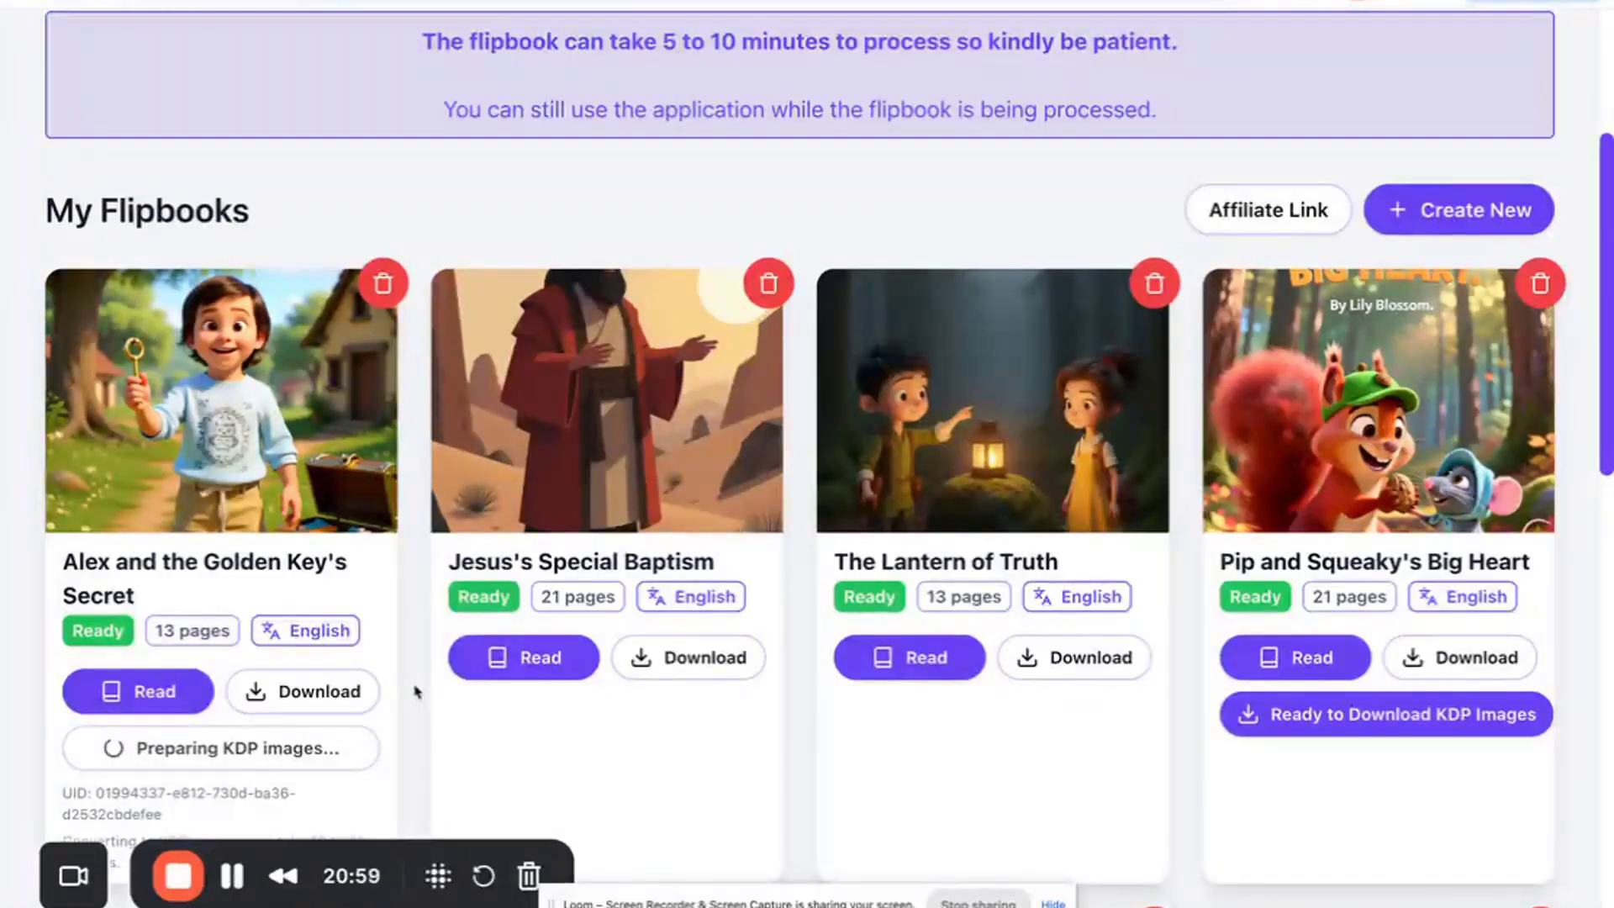
scroll(415, 691, up, 1)
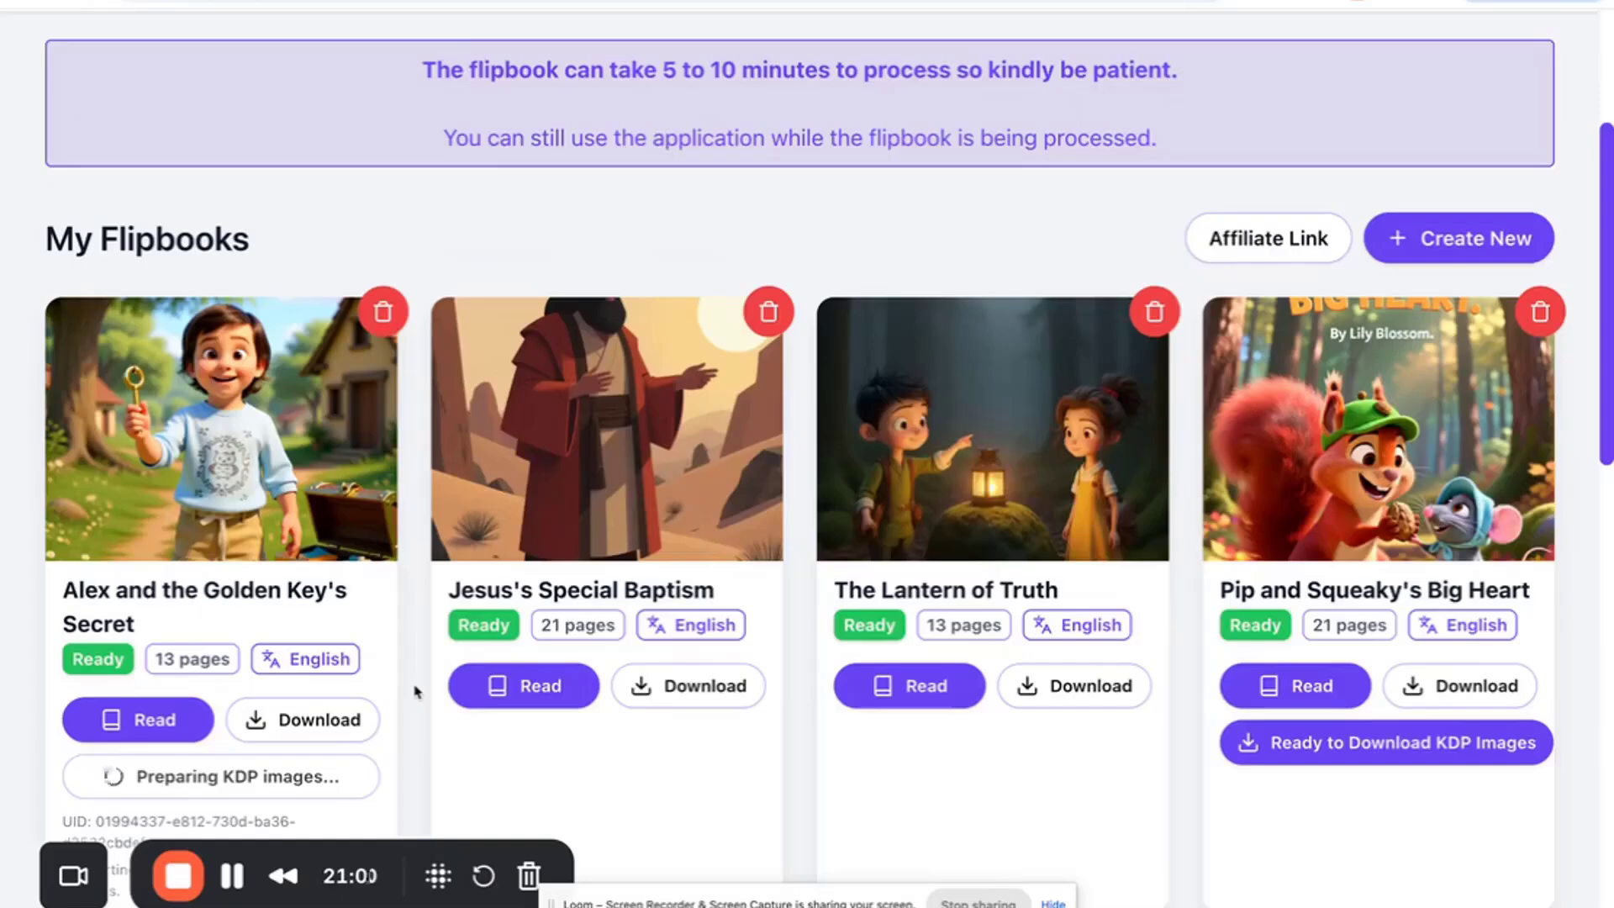
scroll(414, 691, down, 1)
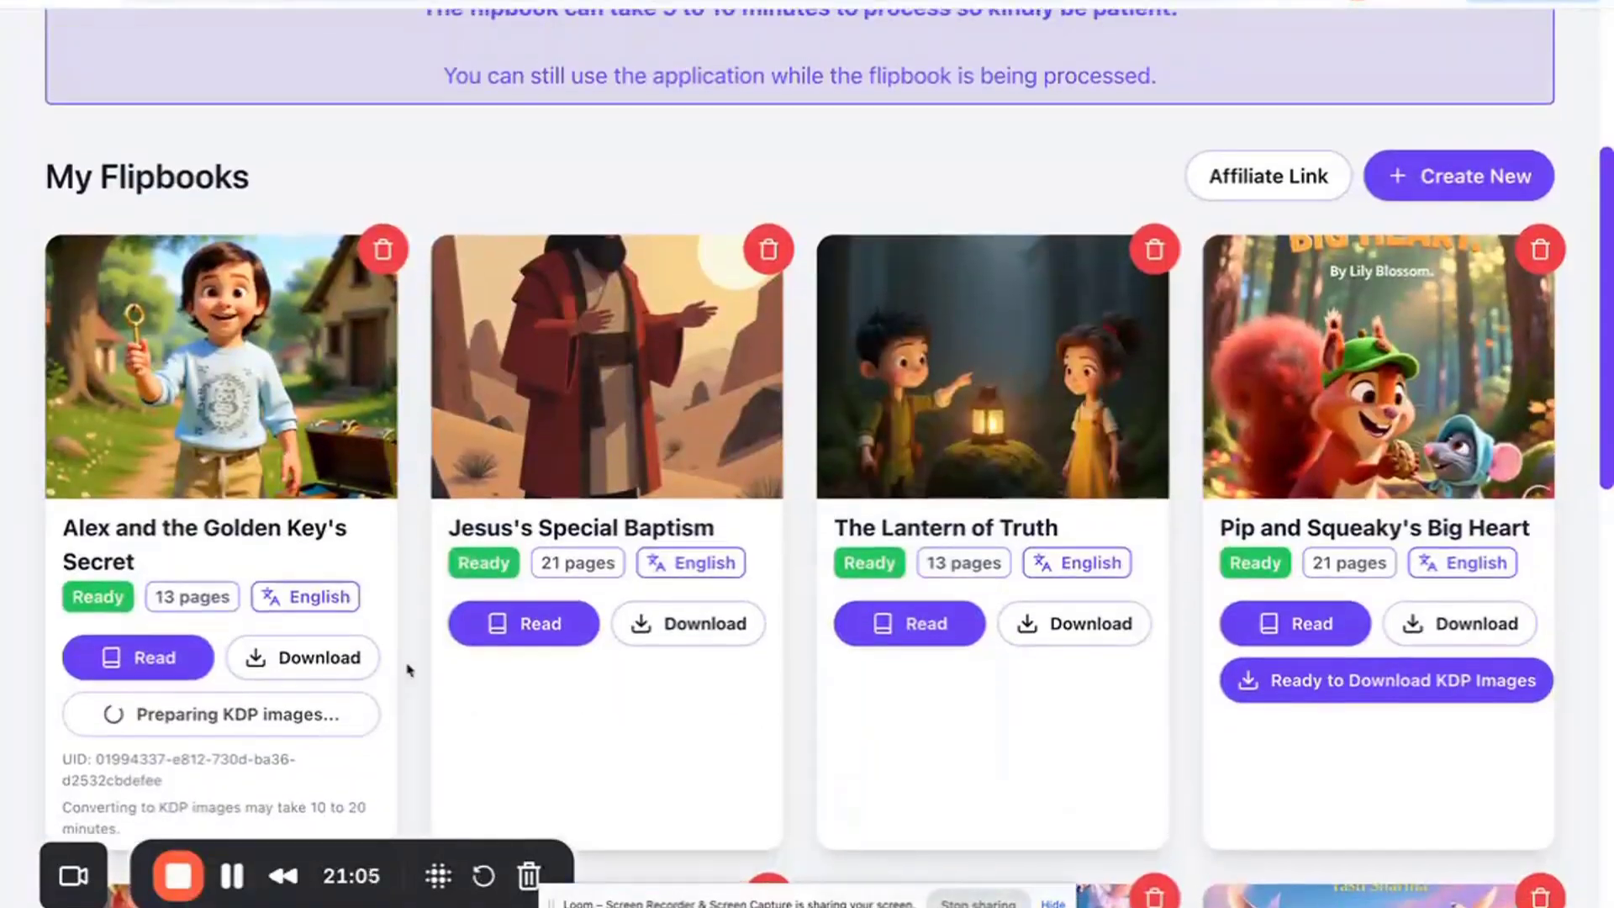
scroll(406, 667, up, 5)
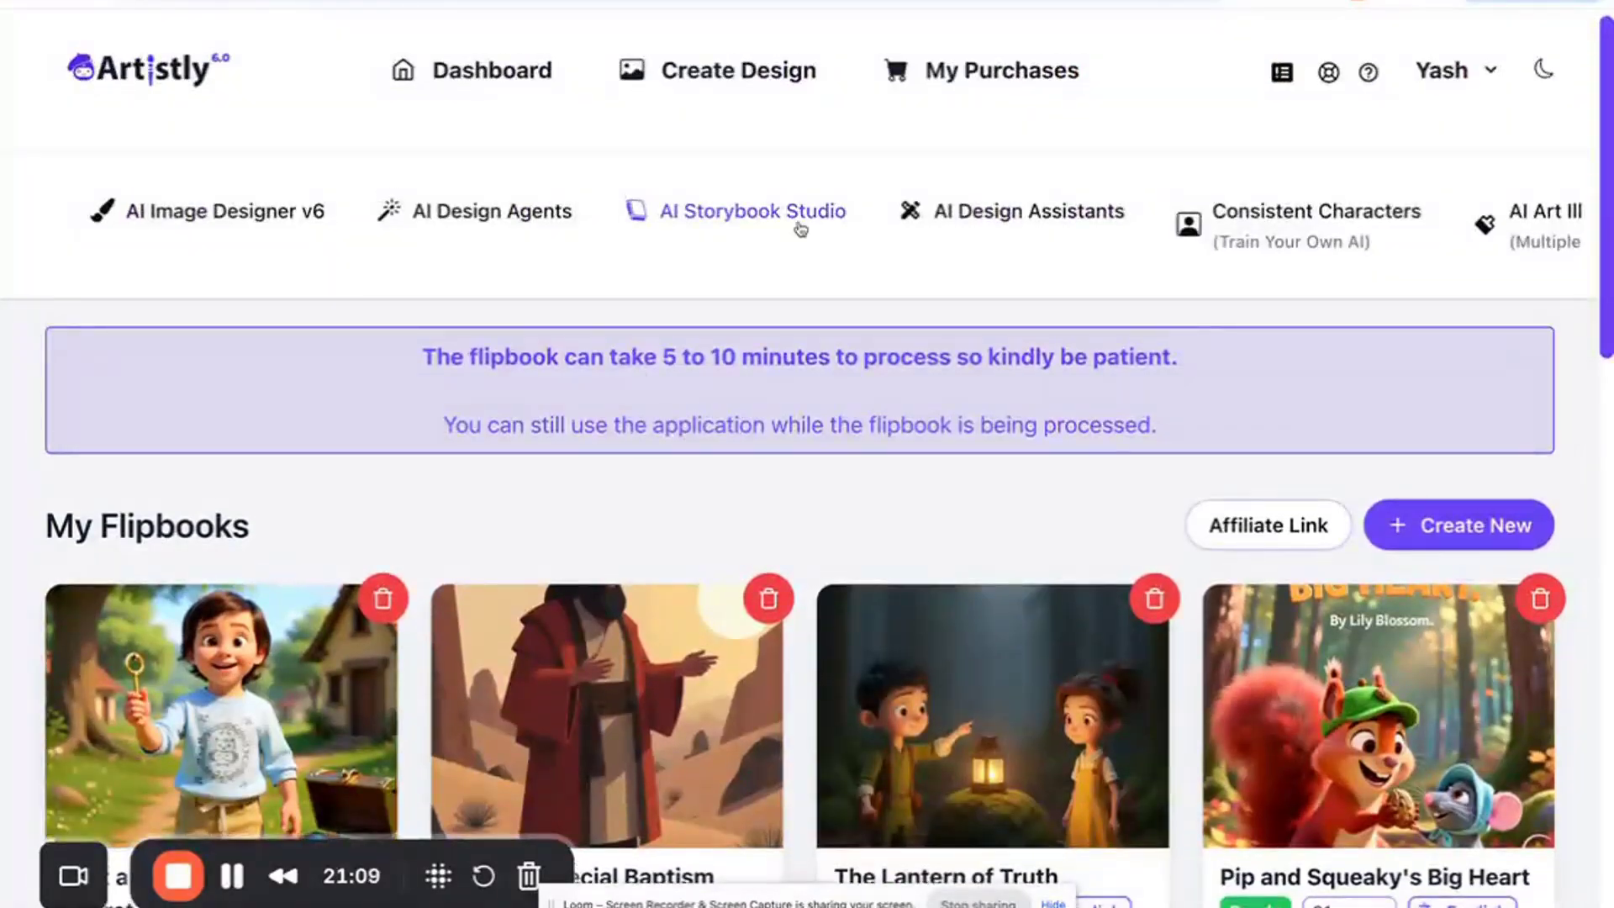
- Open AI Storybook Studio and choose Script To Storybook to begin a new story
click(729, 210)
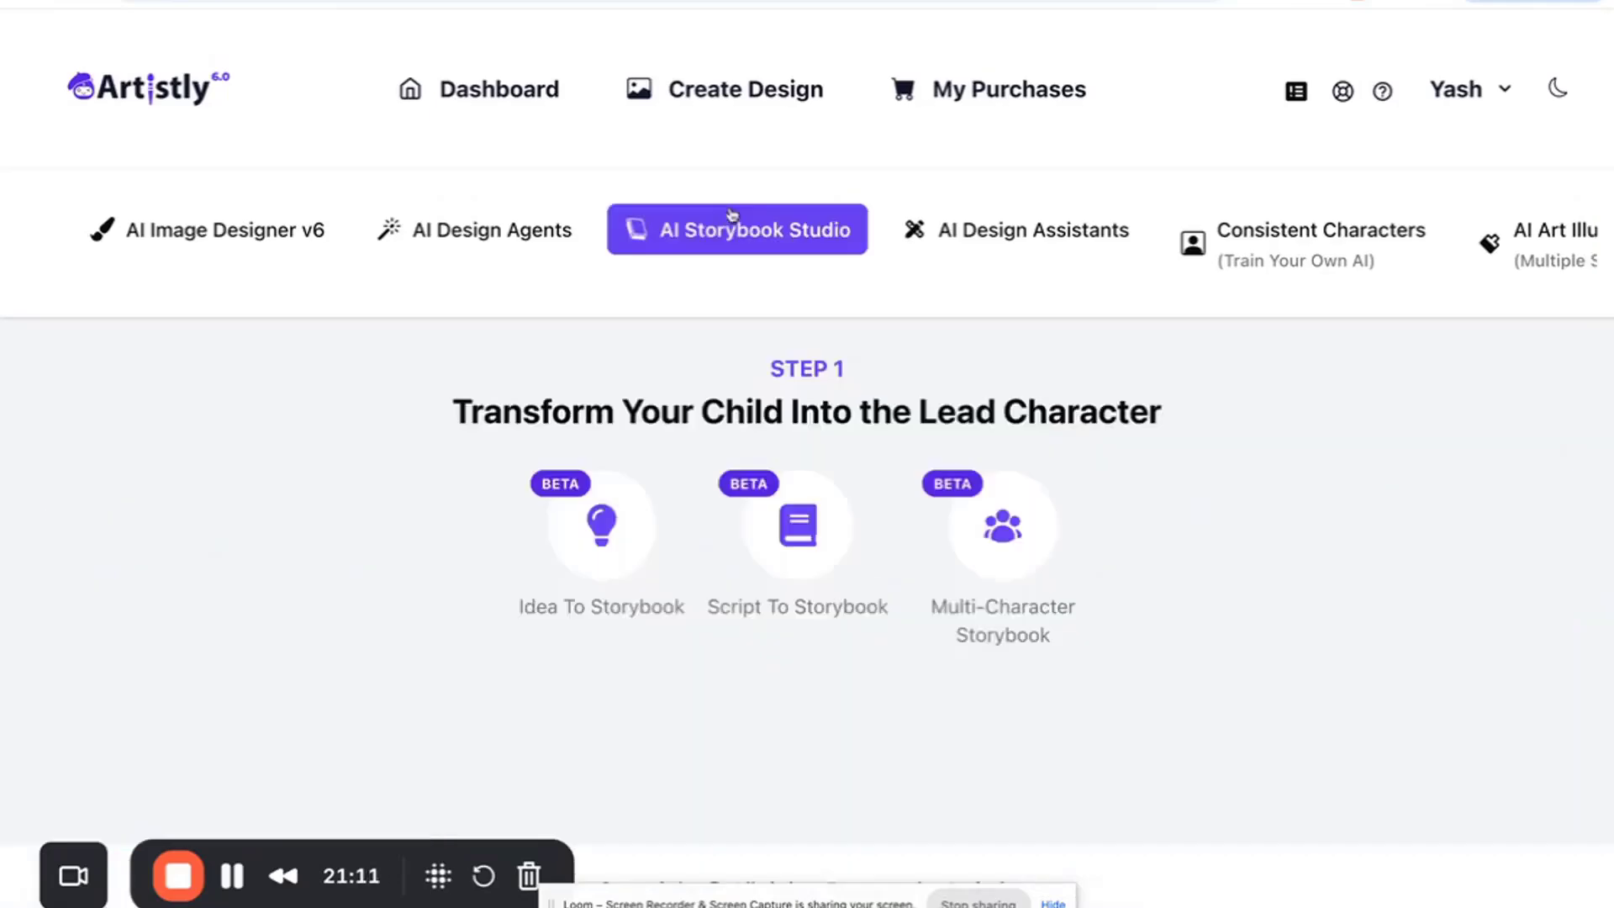
click(748, 504)
click(659, 618)
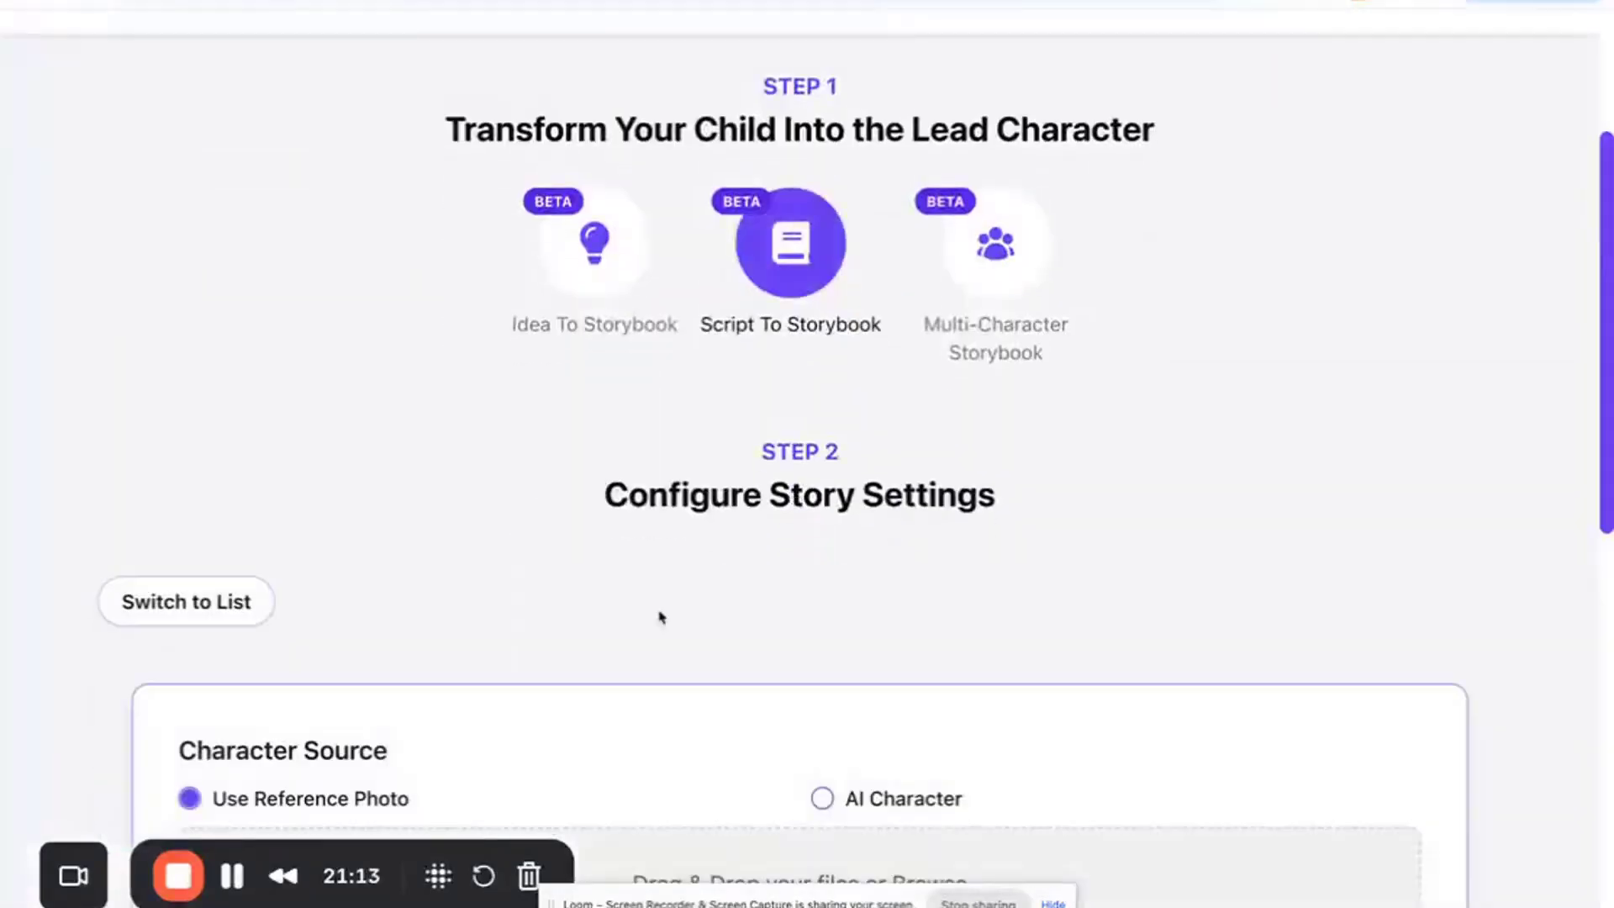
scroll(720, 432, up, 4)
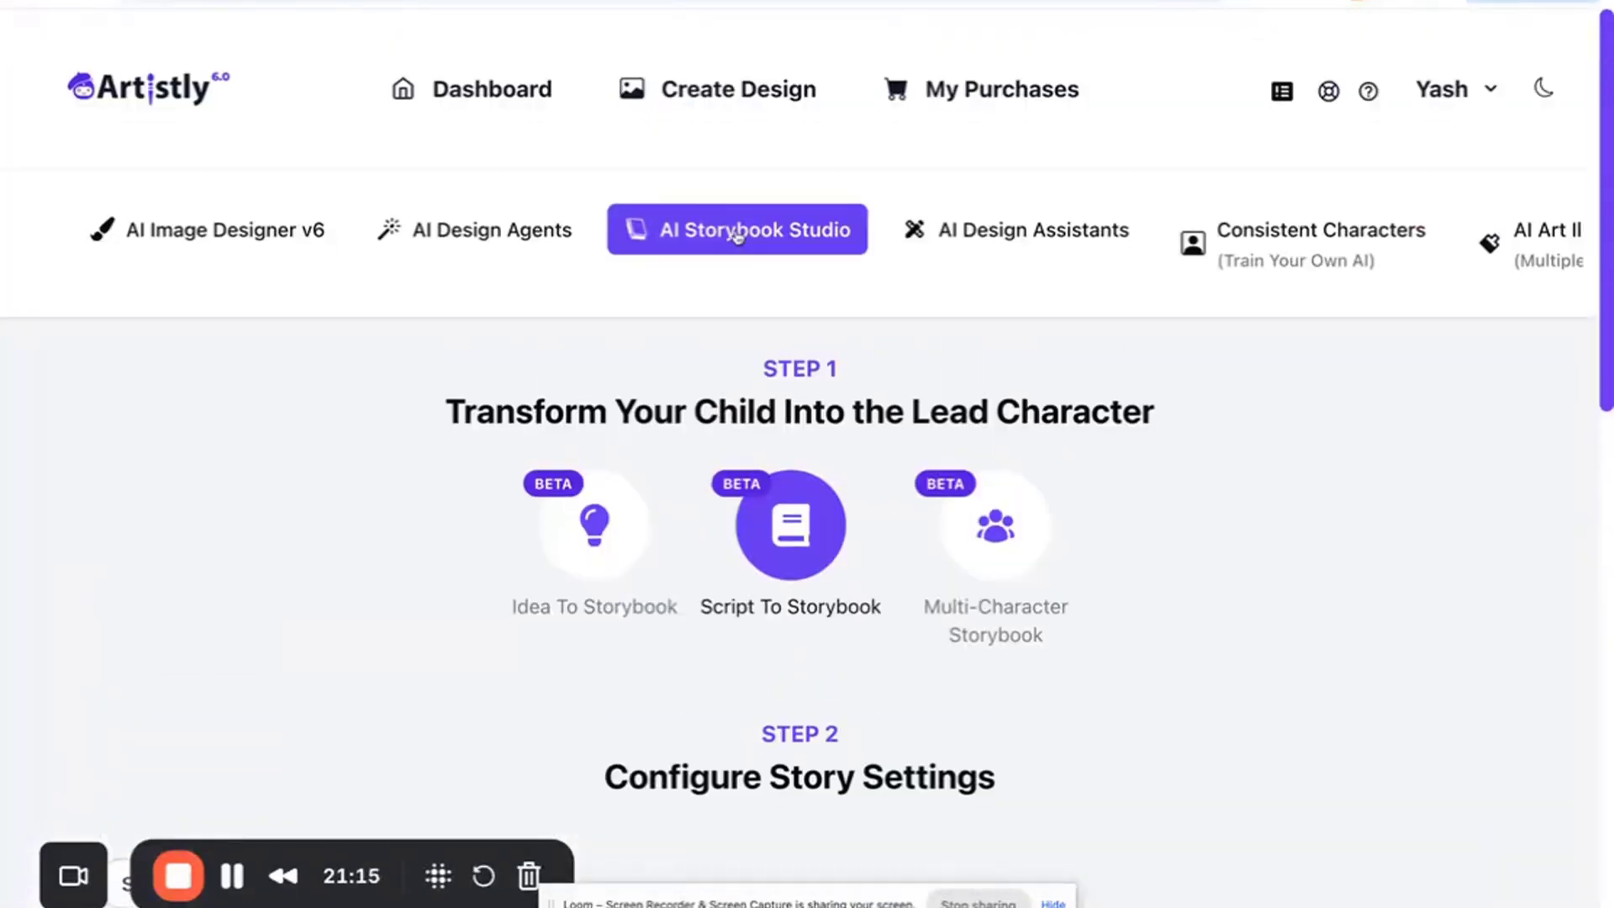
scroll(785, 504, down, 8)
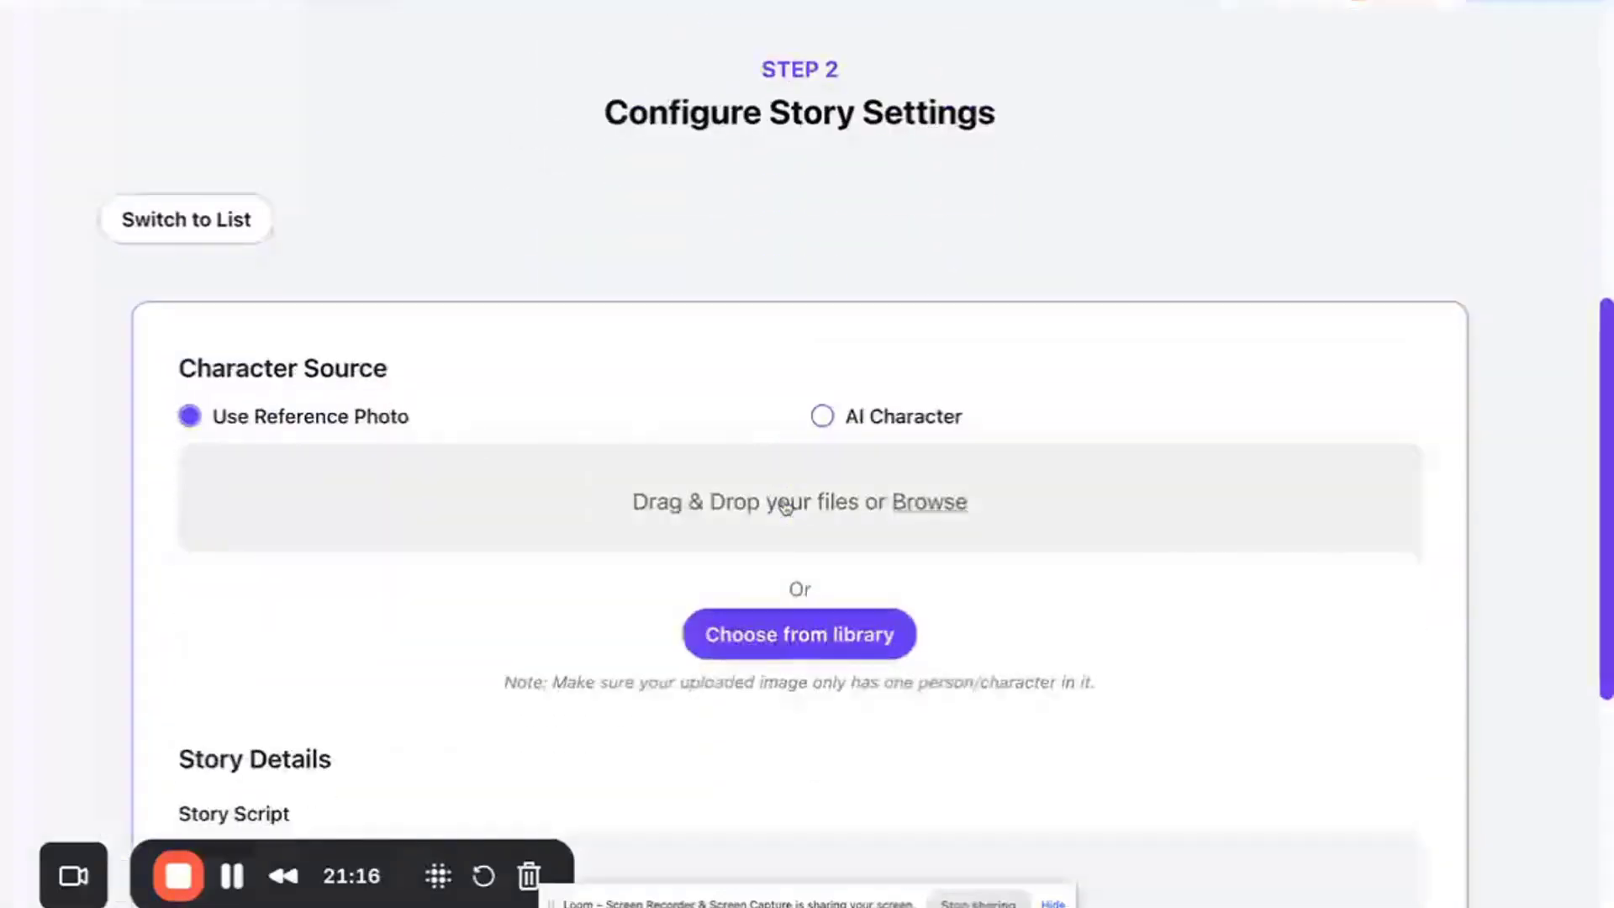
click(734, 591)
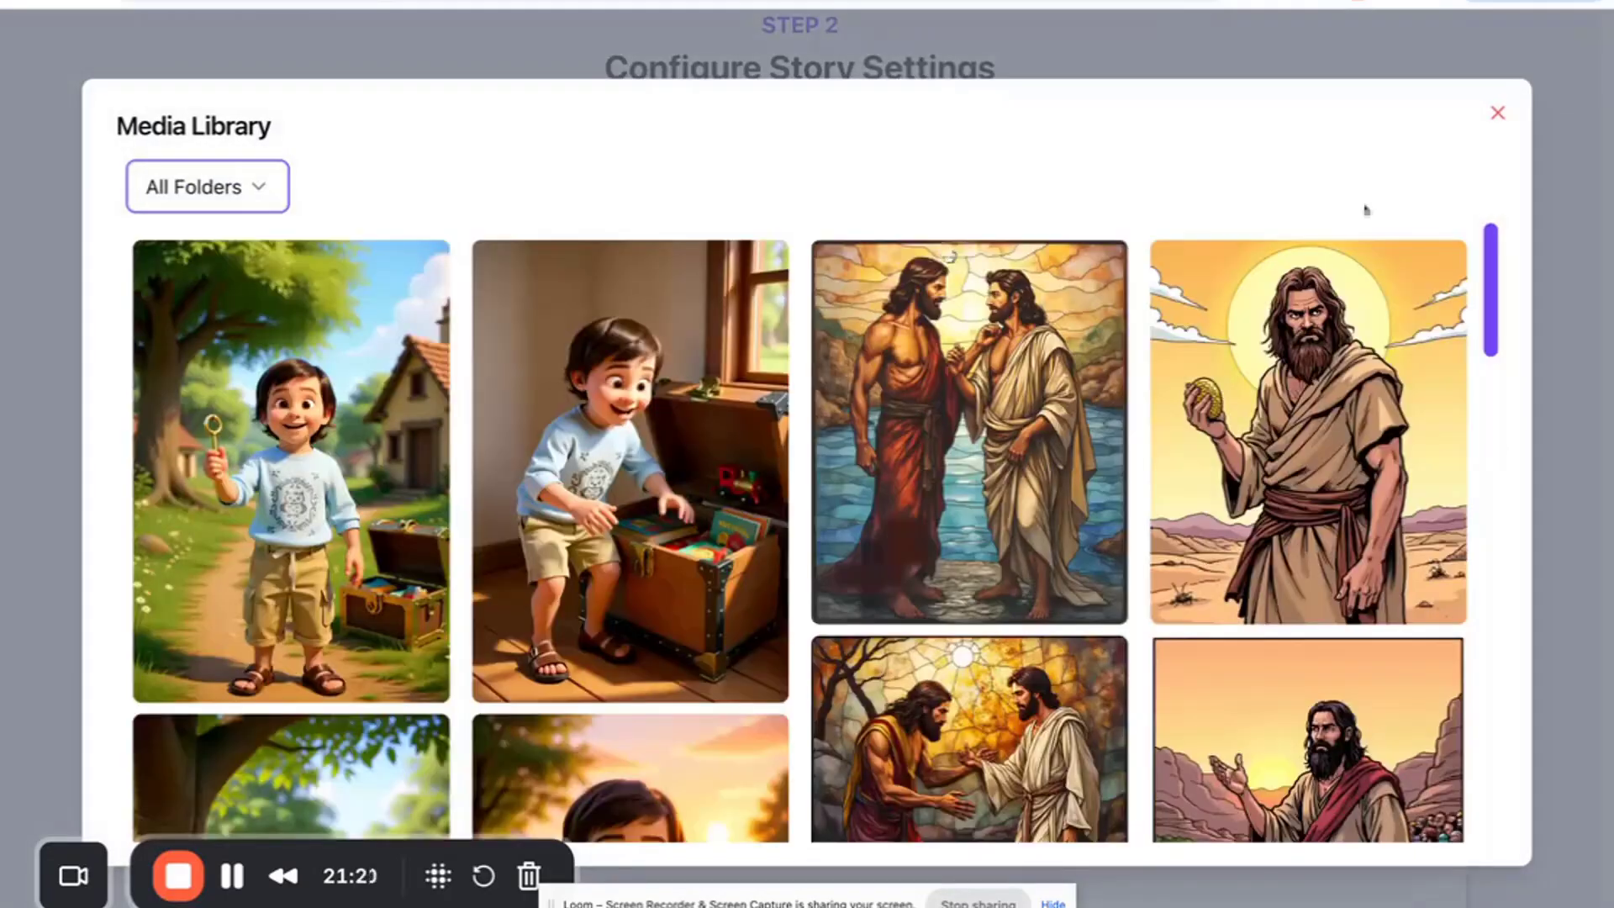
click(1497, 114)
scroll(840, 566, down, 3)
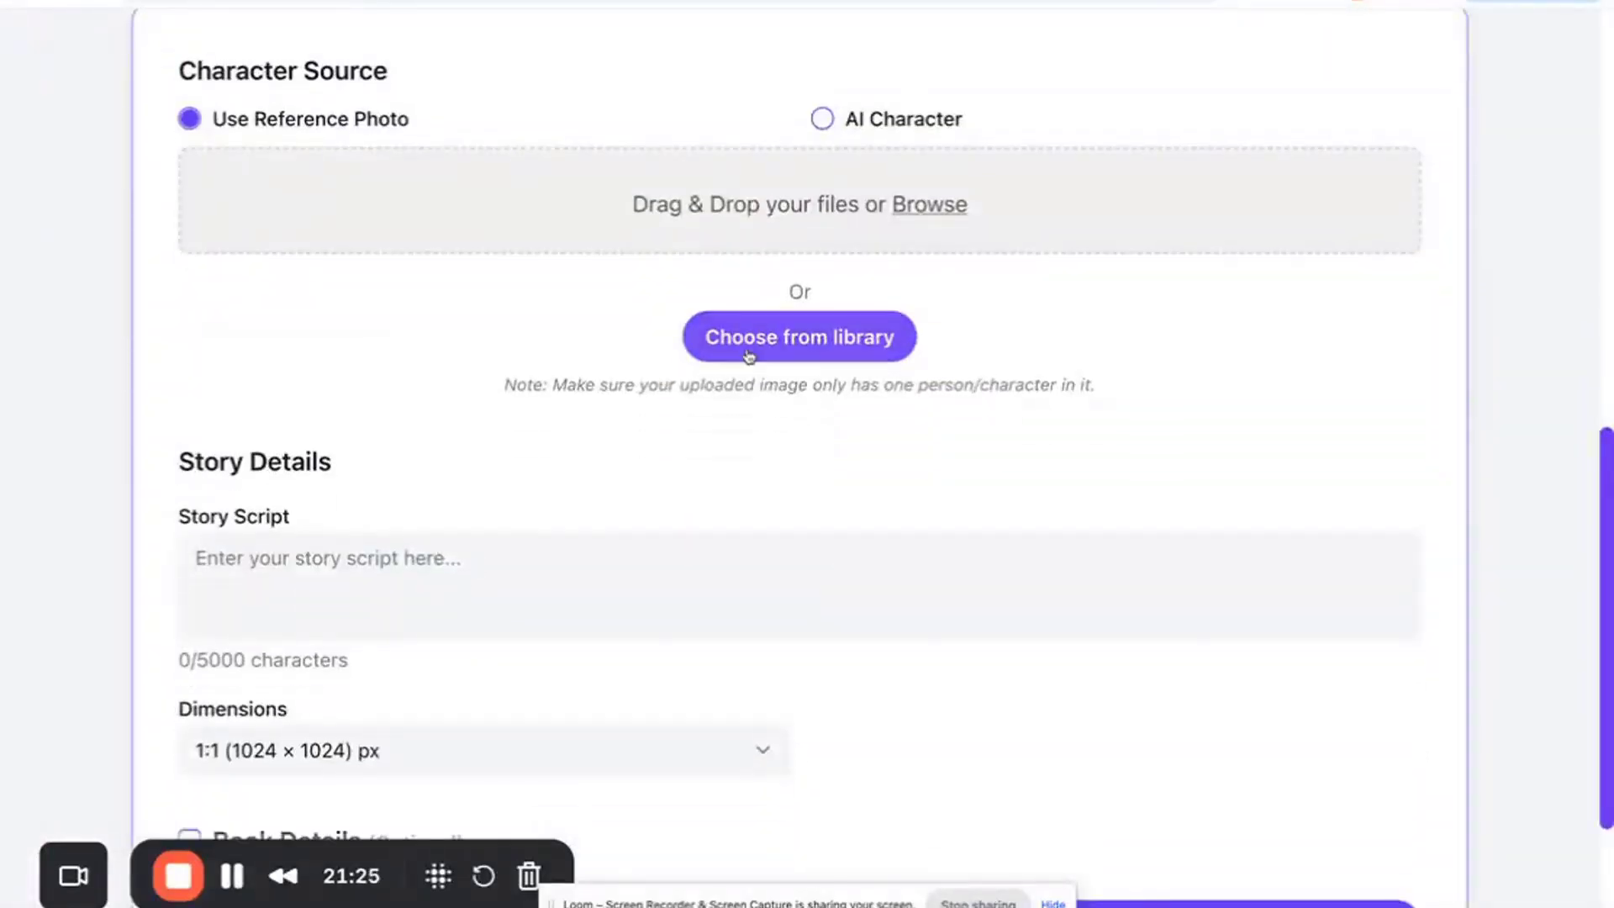
- Return to My Flipbooks and download the Alex and the Golden Key's Secret flipbook as a PDF
click(672, 2)
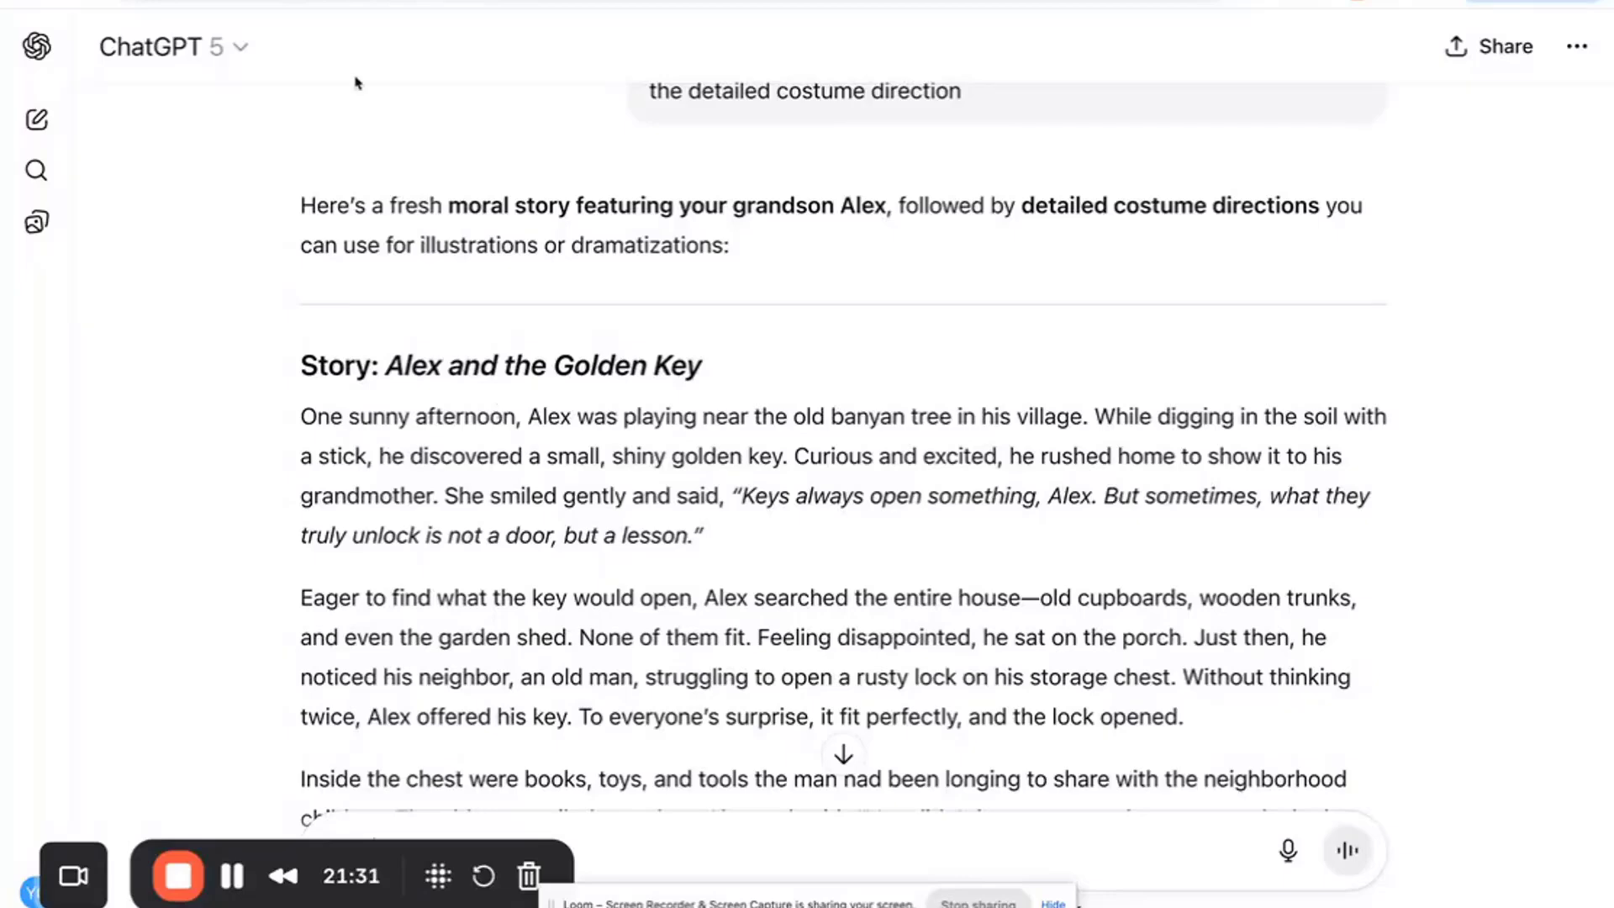
click(336, 2)
scroll(505, 339, up, 10)
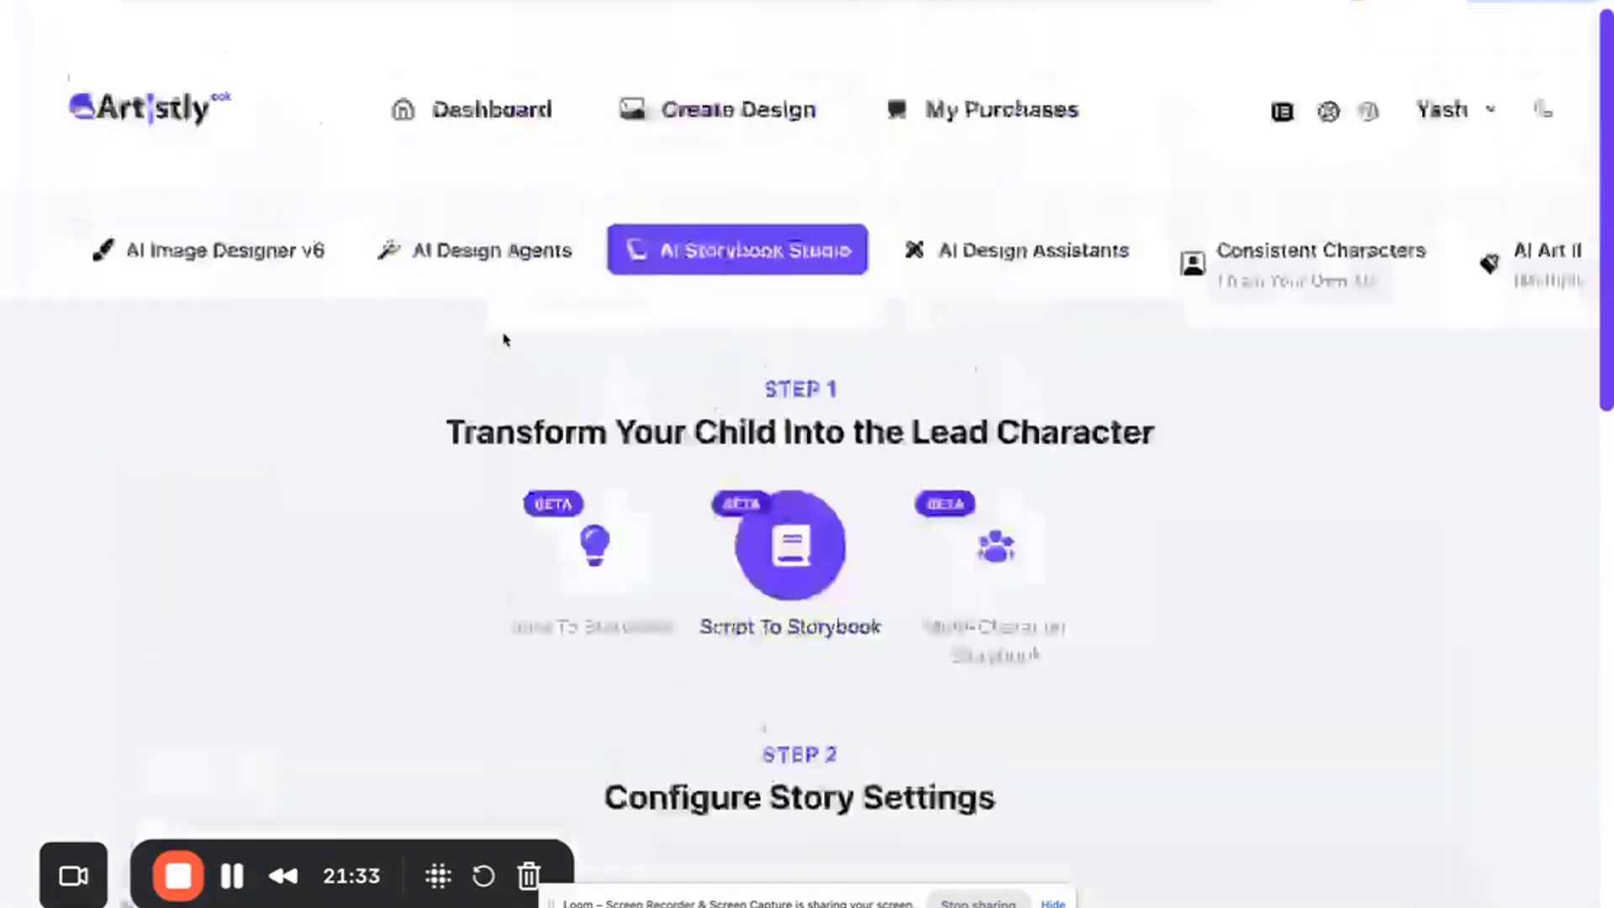
click(1310, 229)
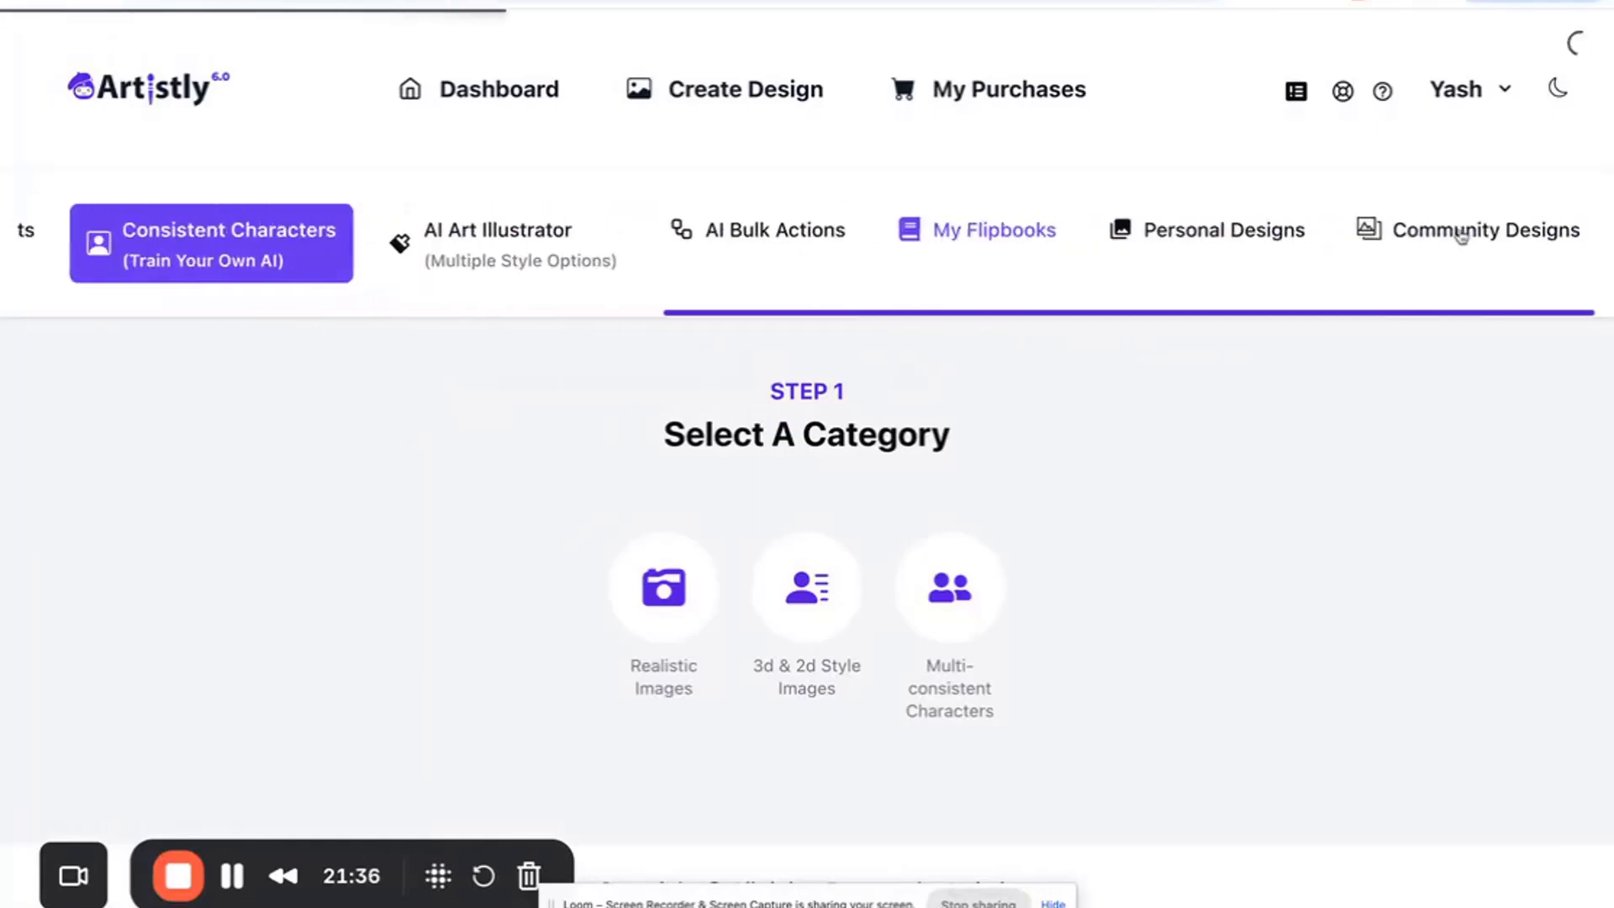
click(1247, 234)
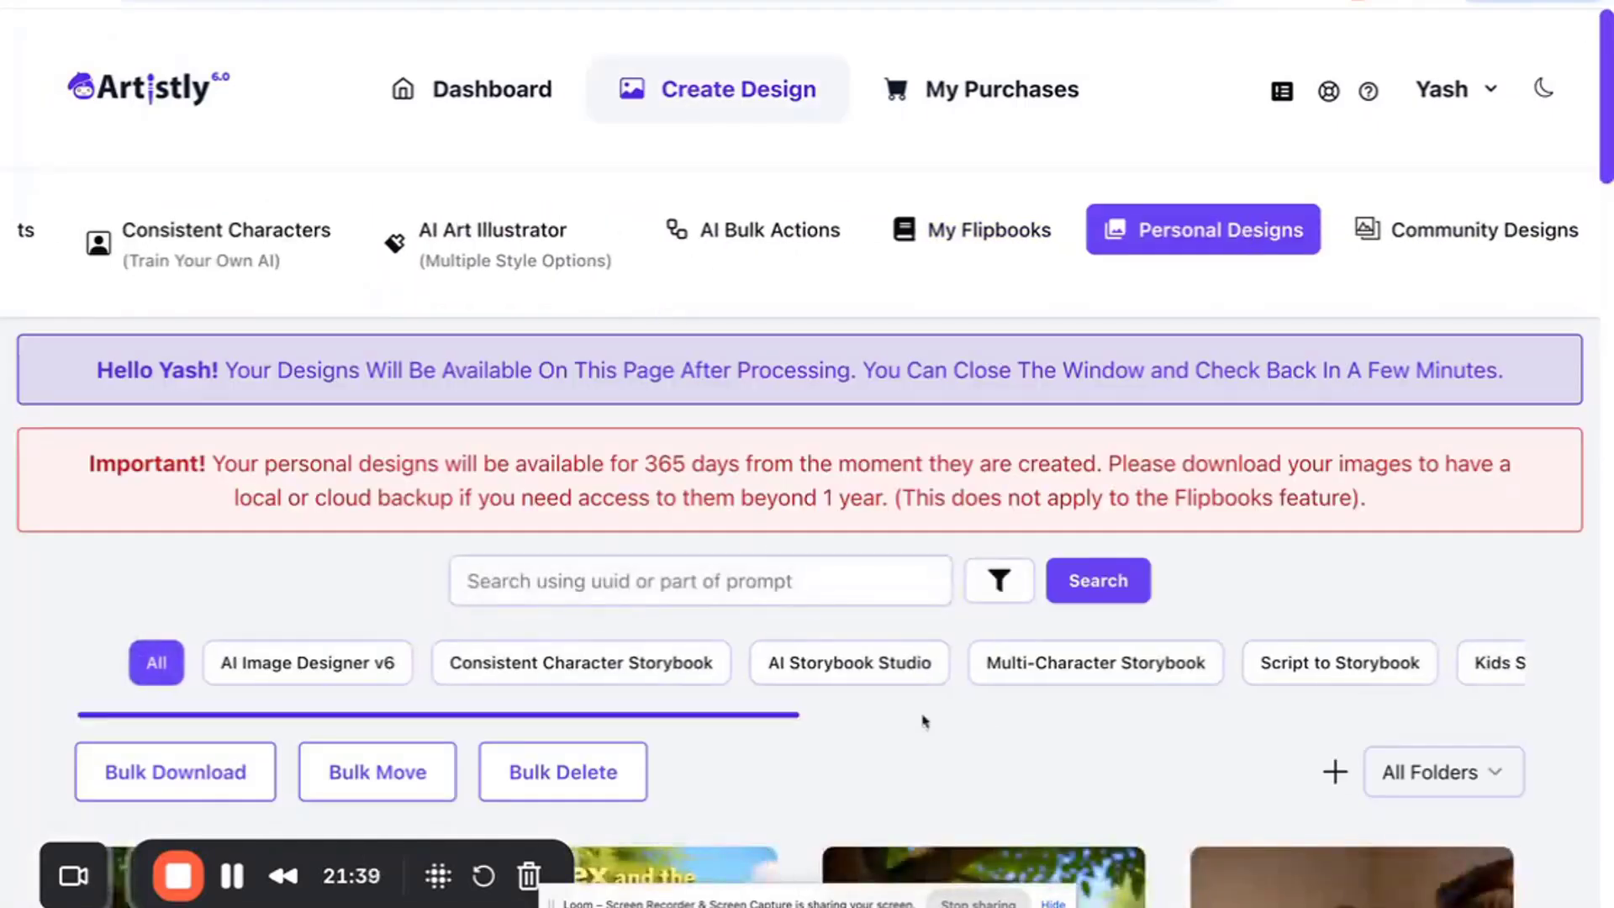
scroll(996, 232, right, 1)
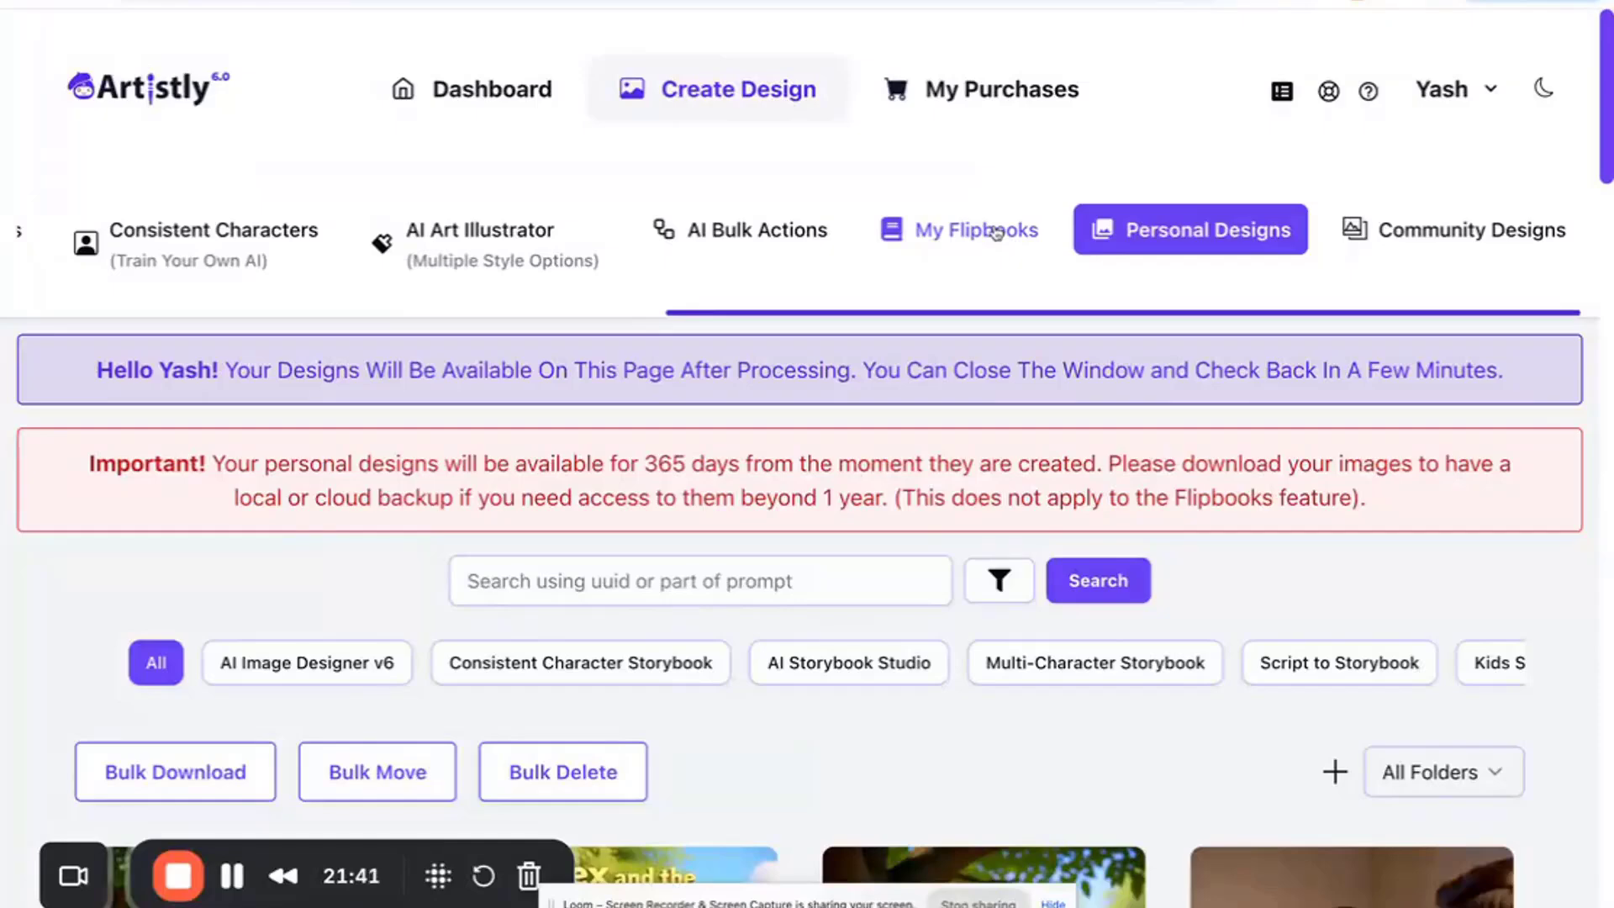
click(996, 232)
scroll(672, 622, down, 5)
click(671, 626)
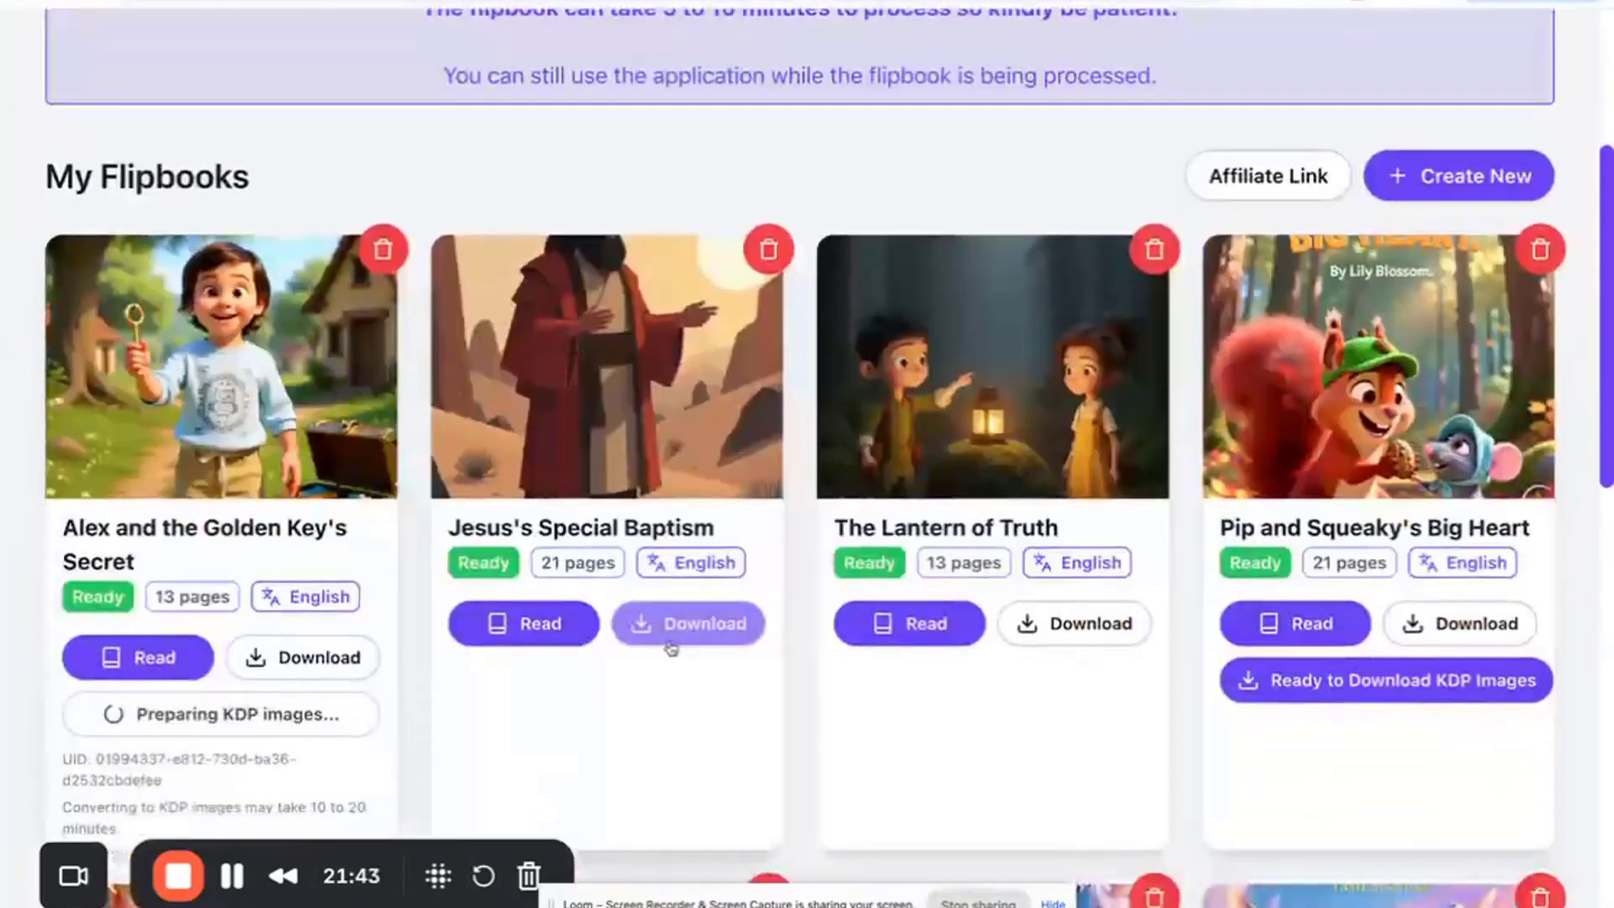
click(291, 659)
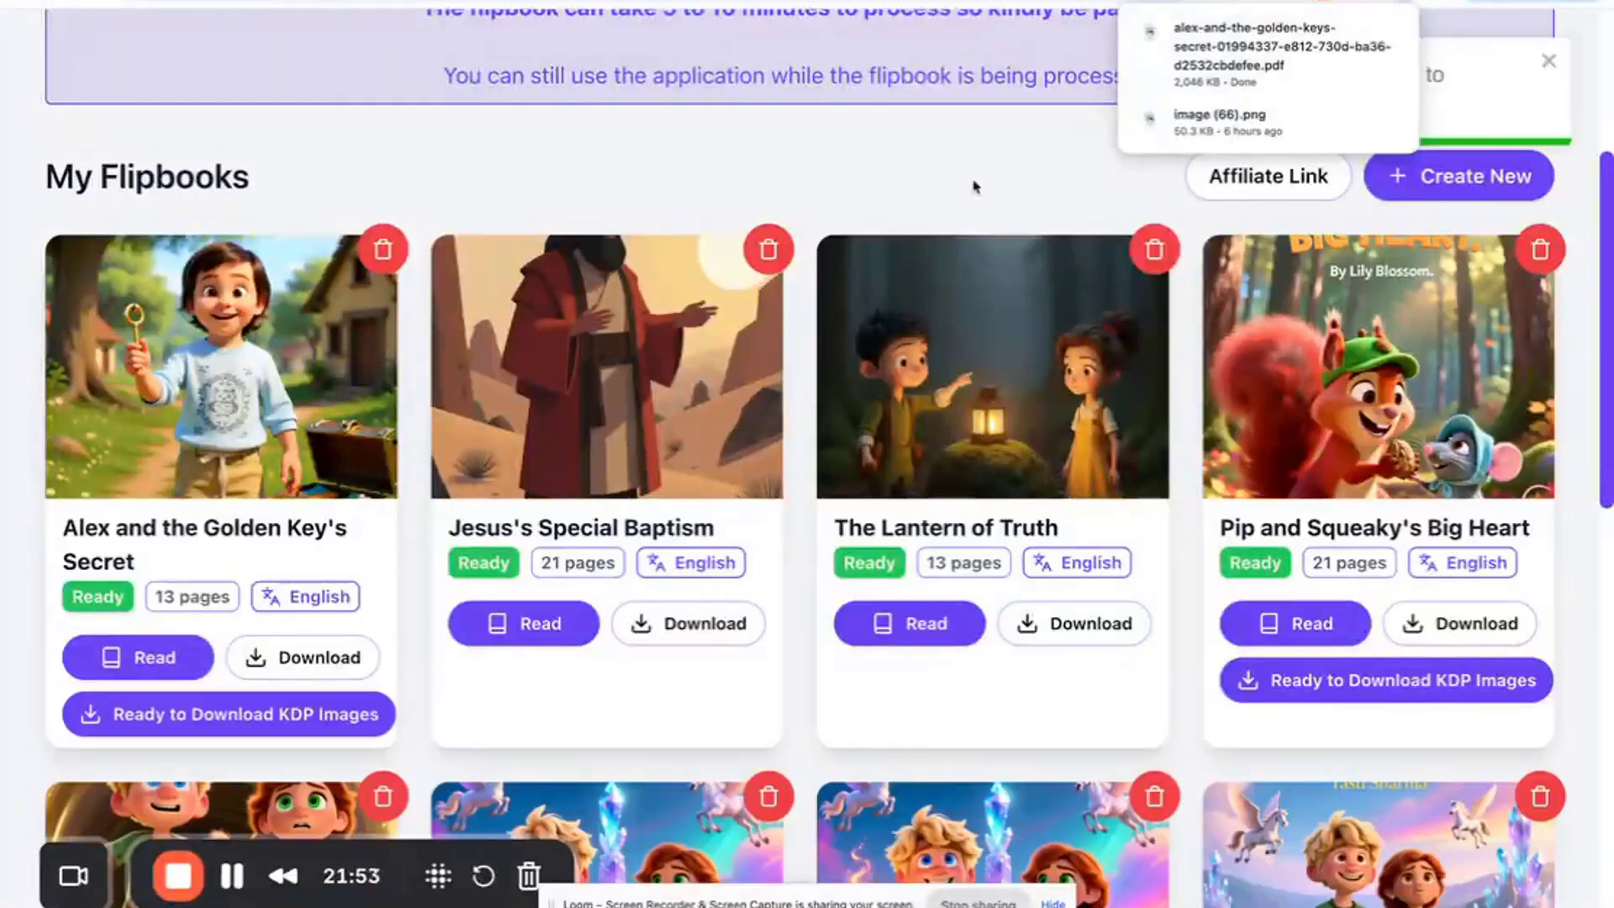
click(1549, 62)
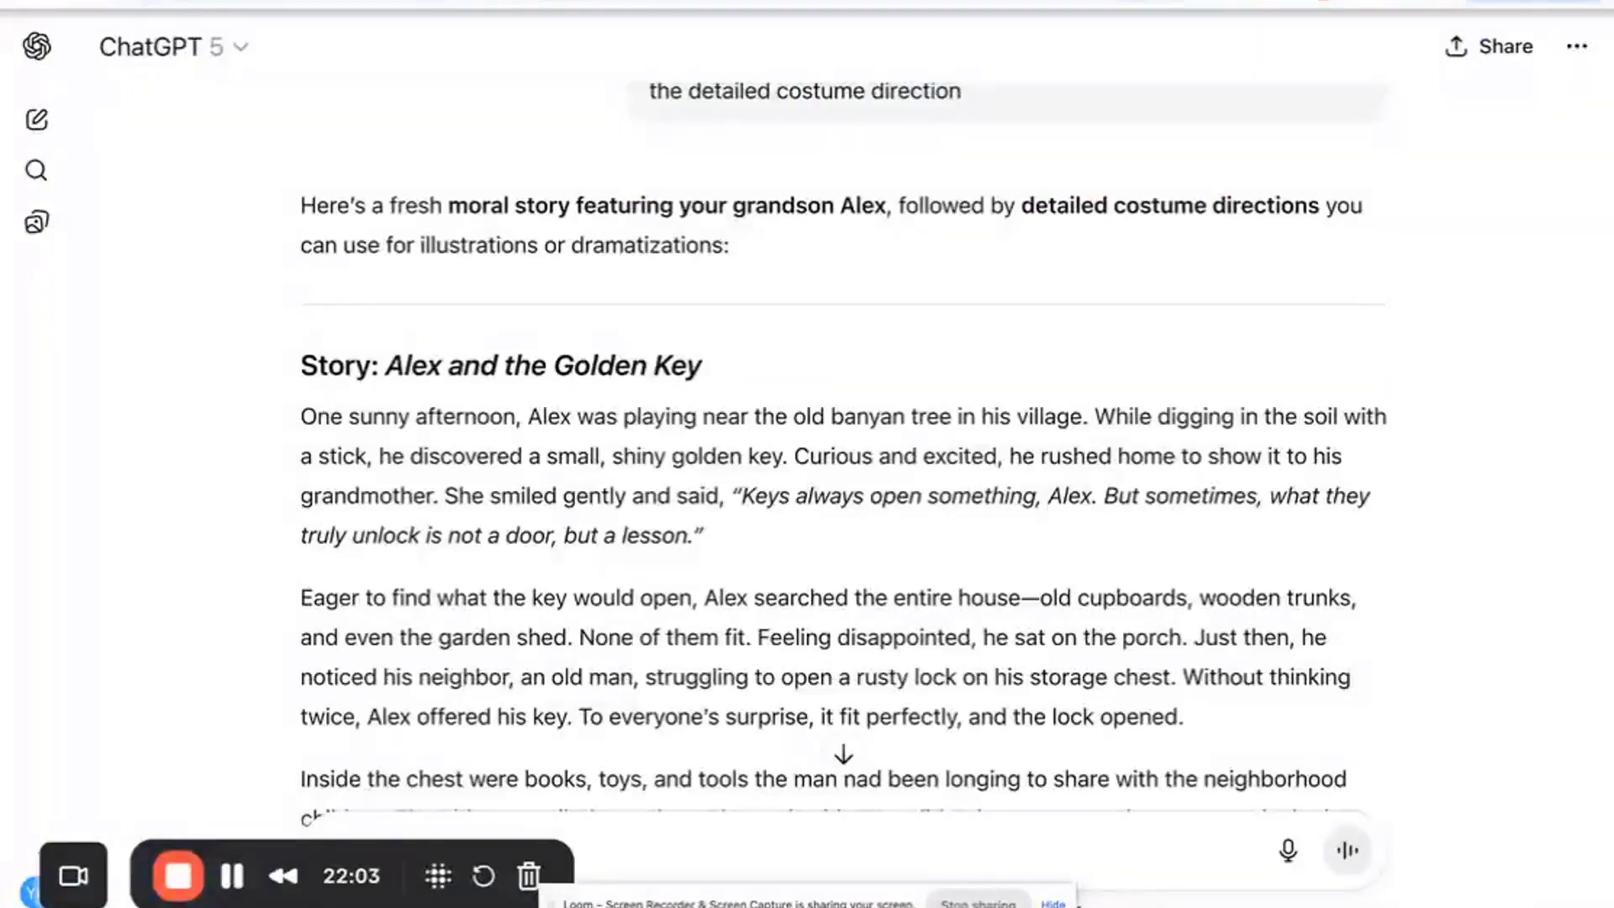
- Open the downloaded Alex and the Golden Key's Secret PDF and page through its pages
key(ctrl+Tab)
key(ctrl+Tab)
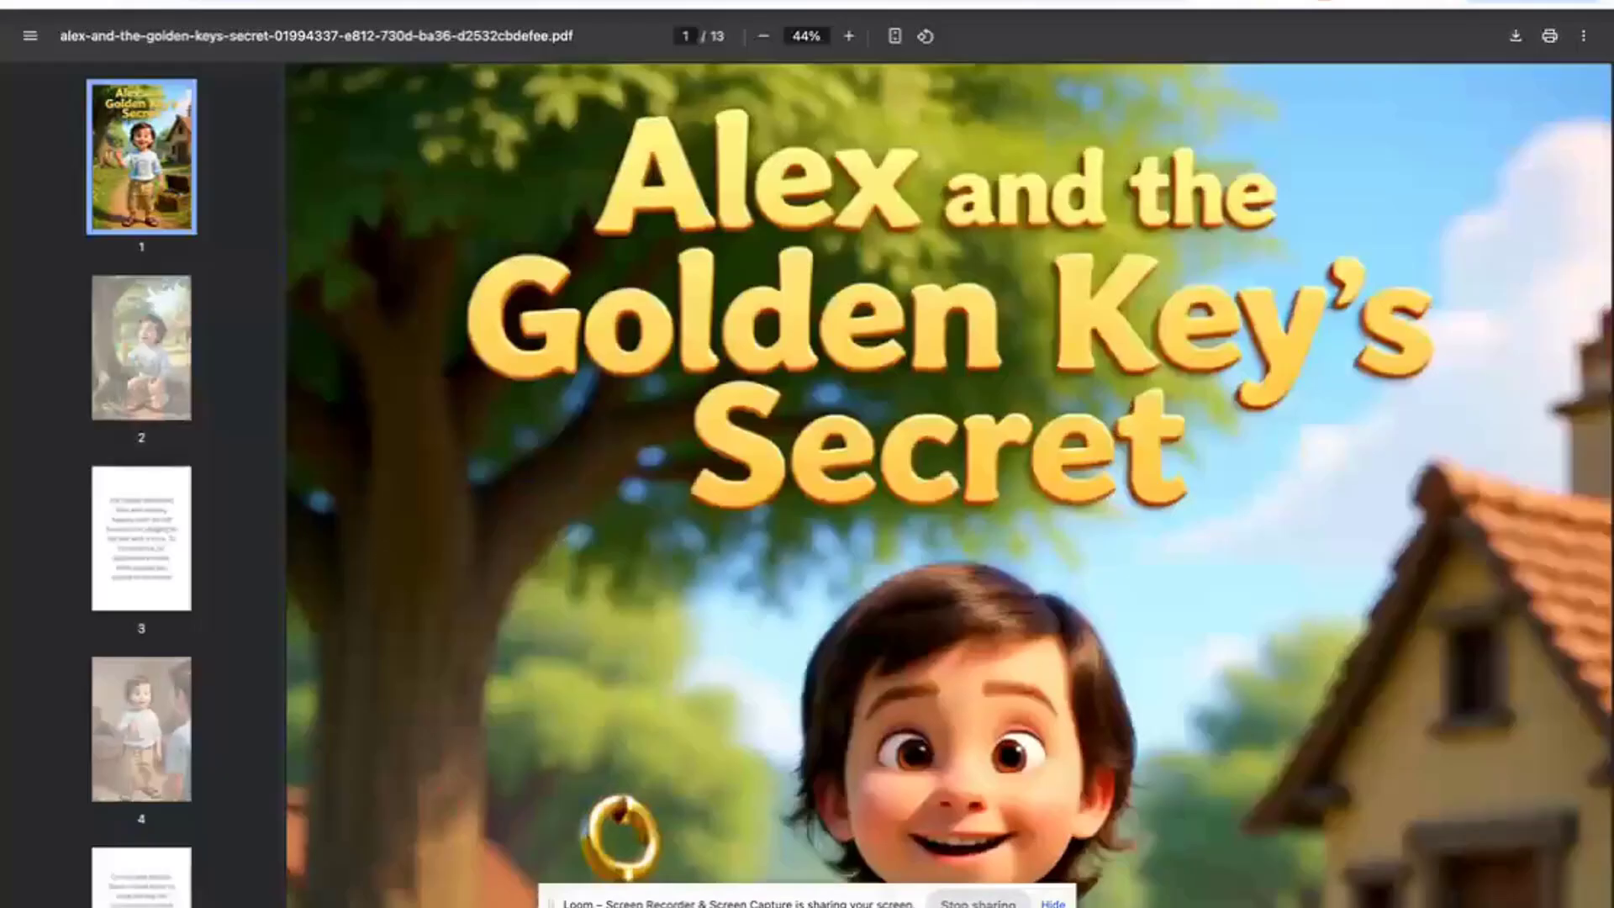
scroll(950, 483, down, 5)
scroll(174, 433, down, 2)
click(174, 433)
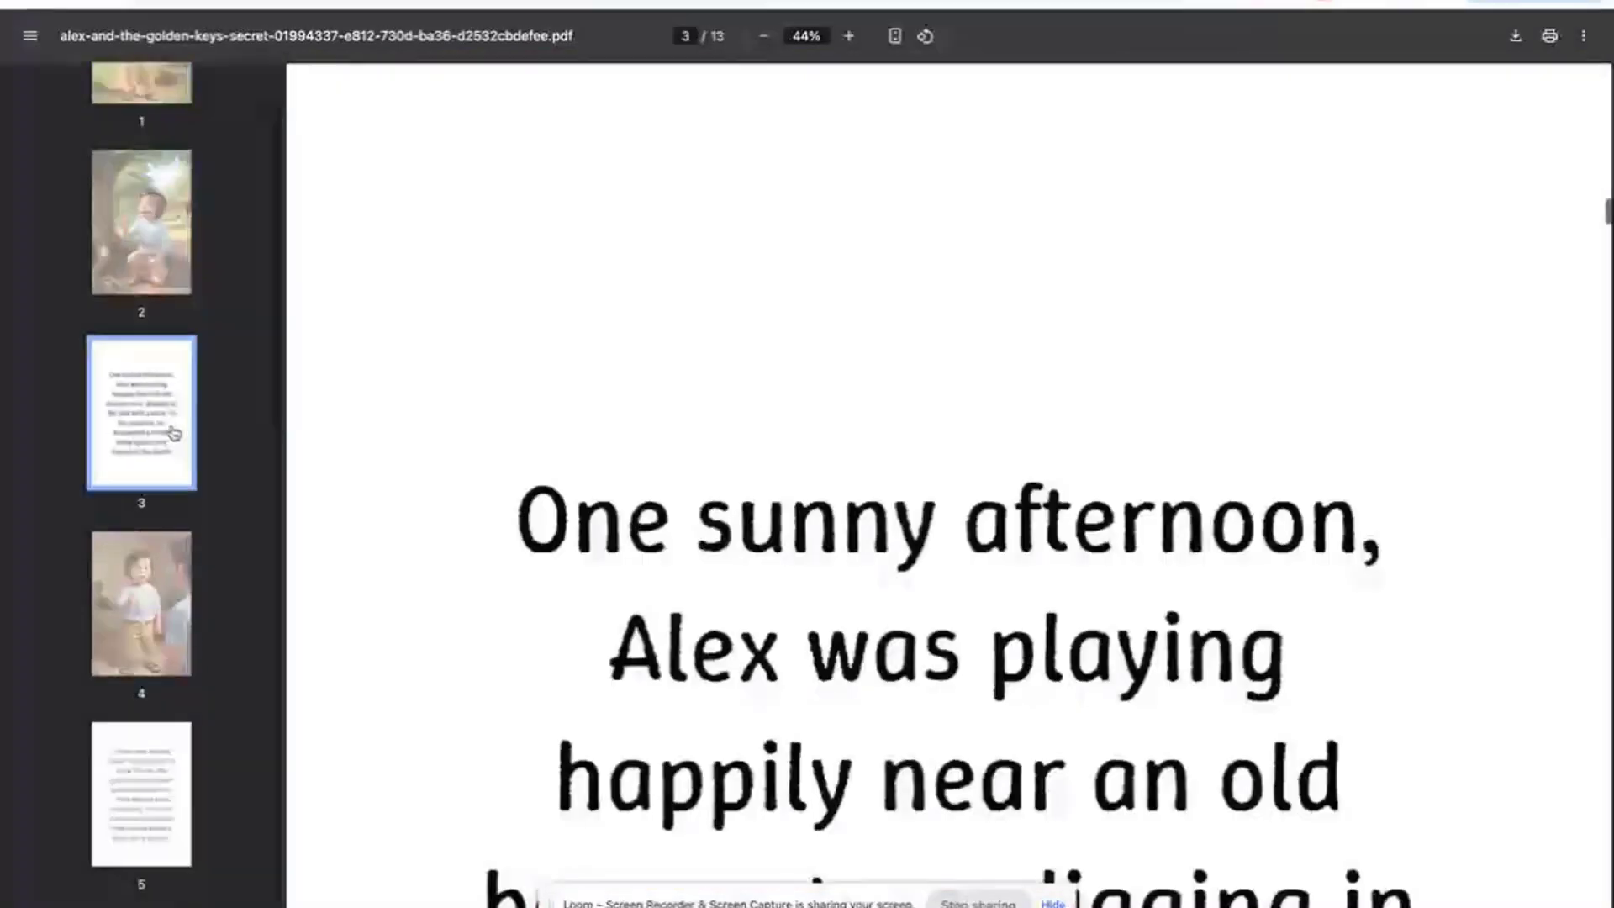
click(125, 555)
key(Down)
key(Down)
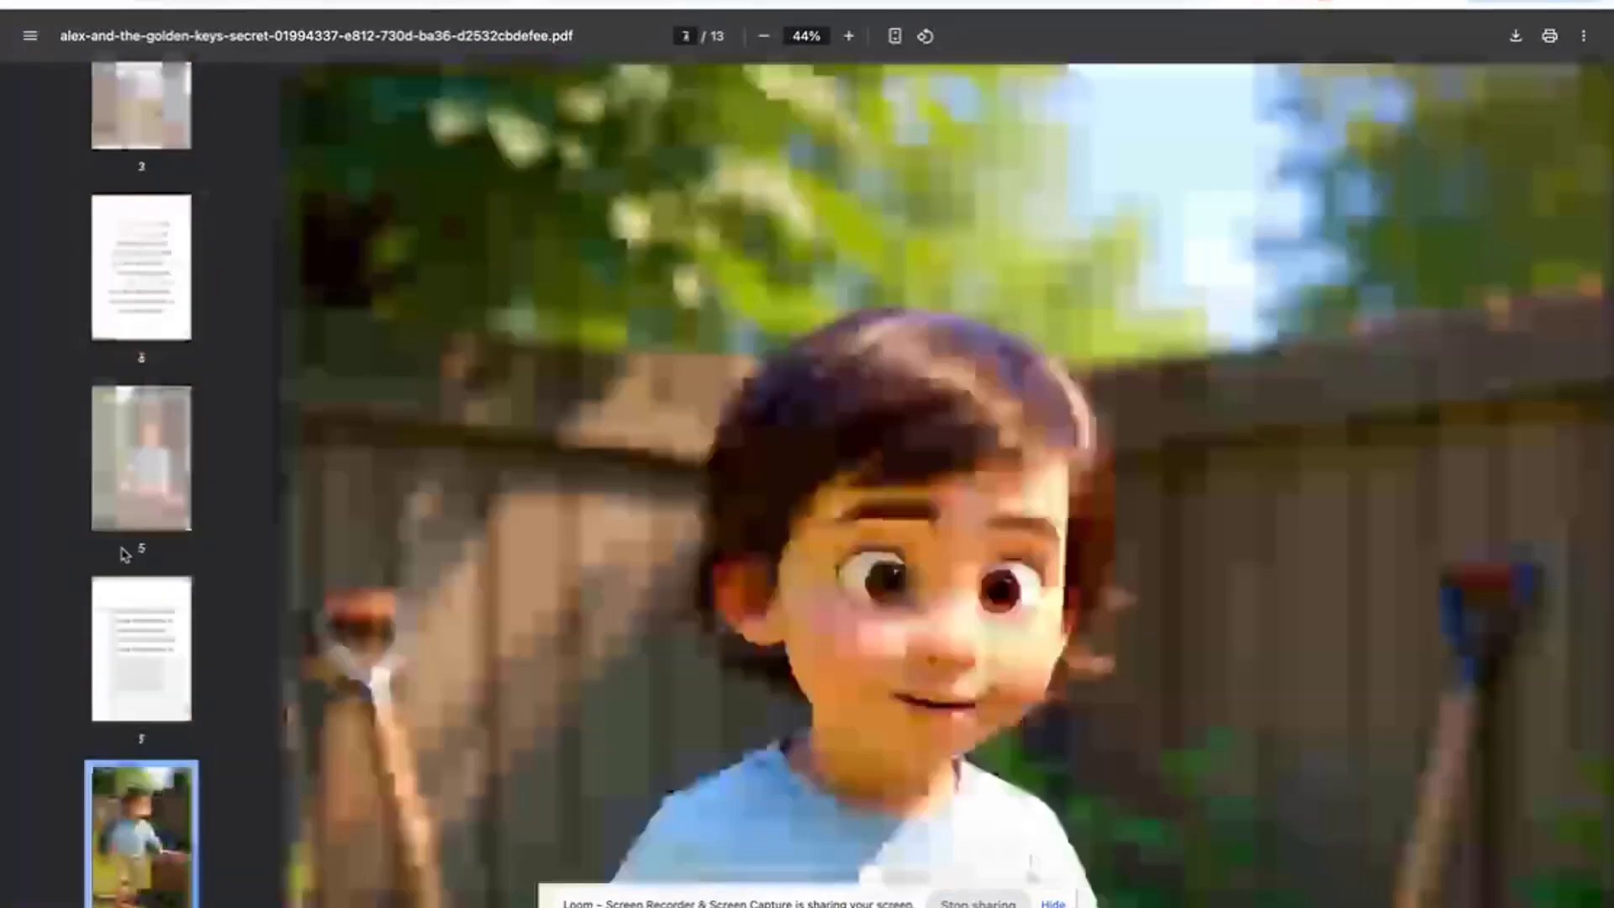
- Back on My Flipbooks, download the KDP images ZIP for Alex and the Golden Key's Secret
key(ctrl+shift+Tab)
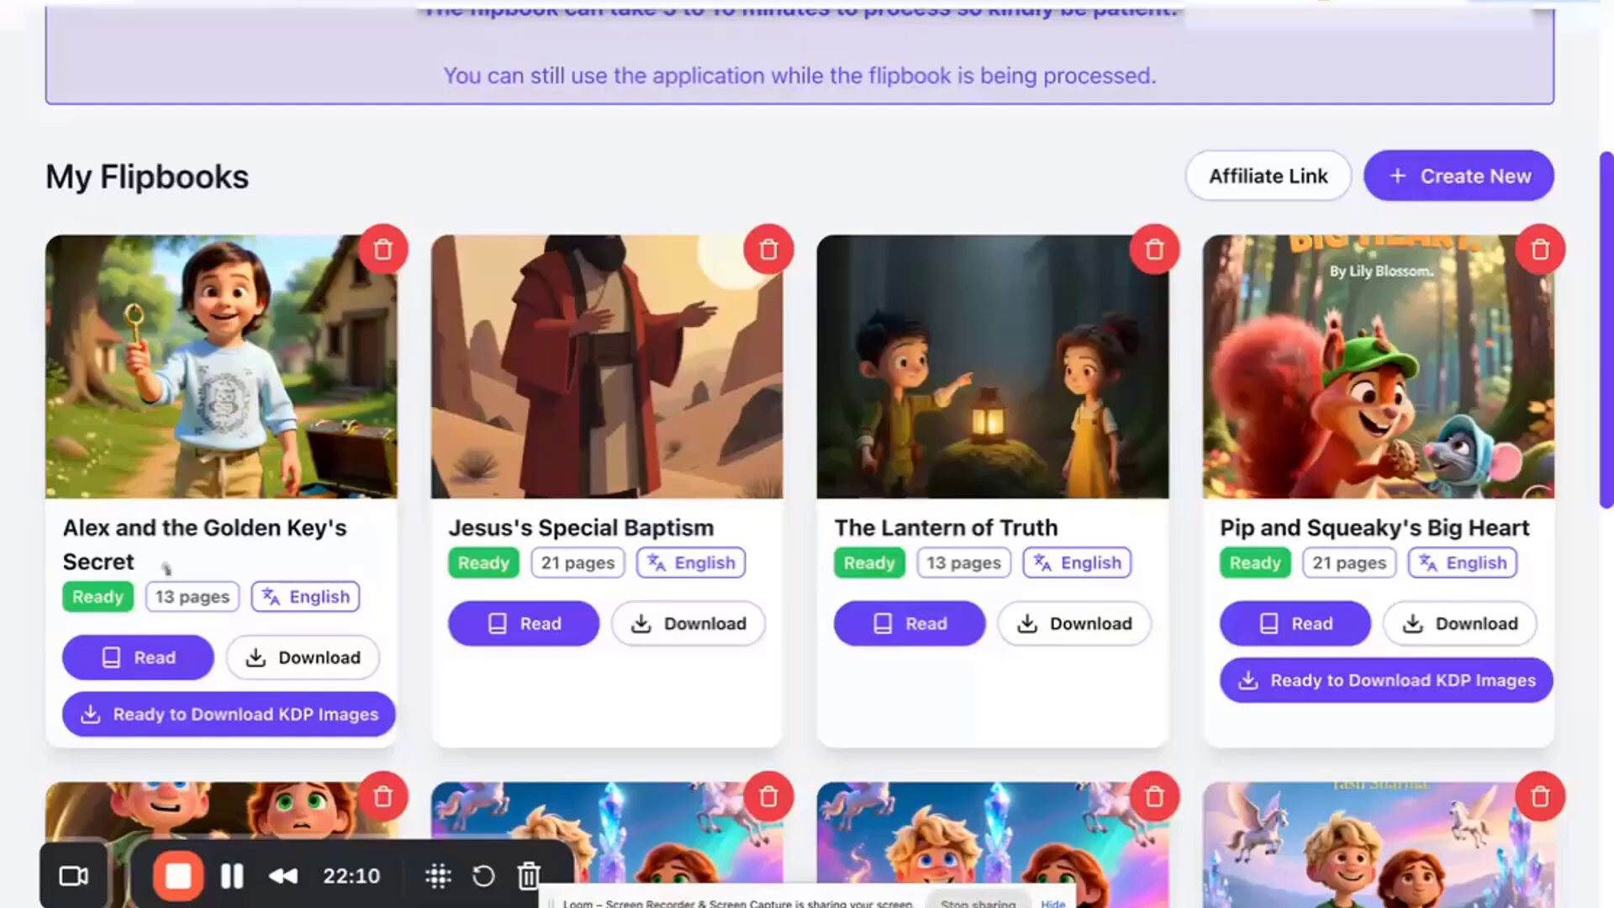
click(308, 715)
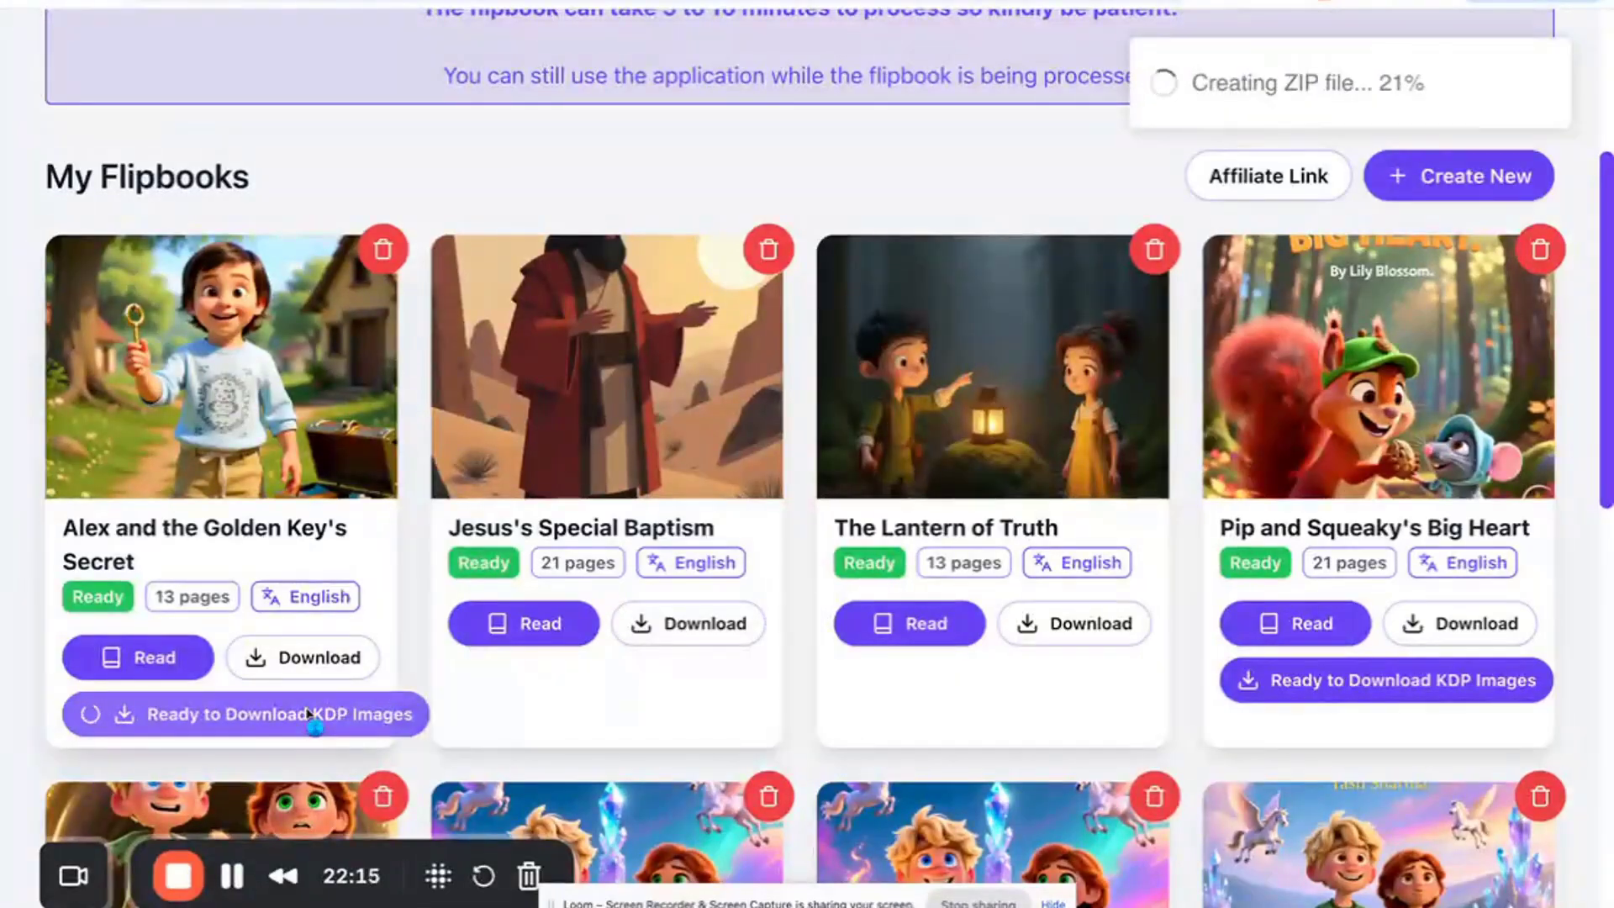